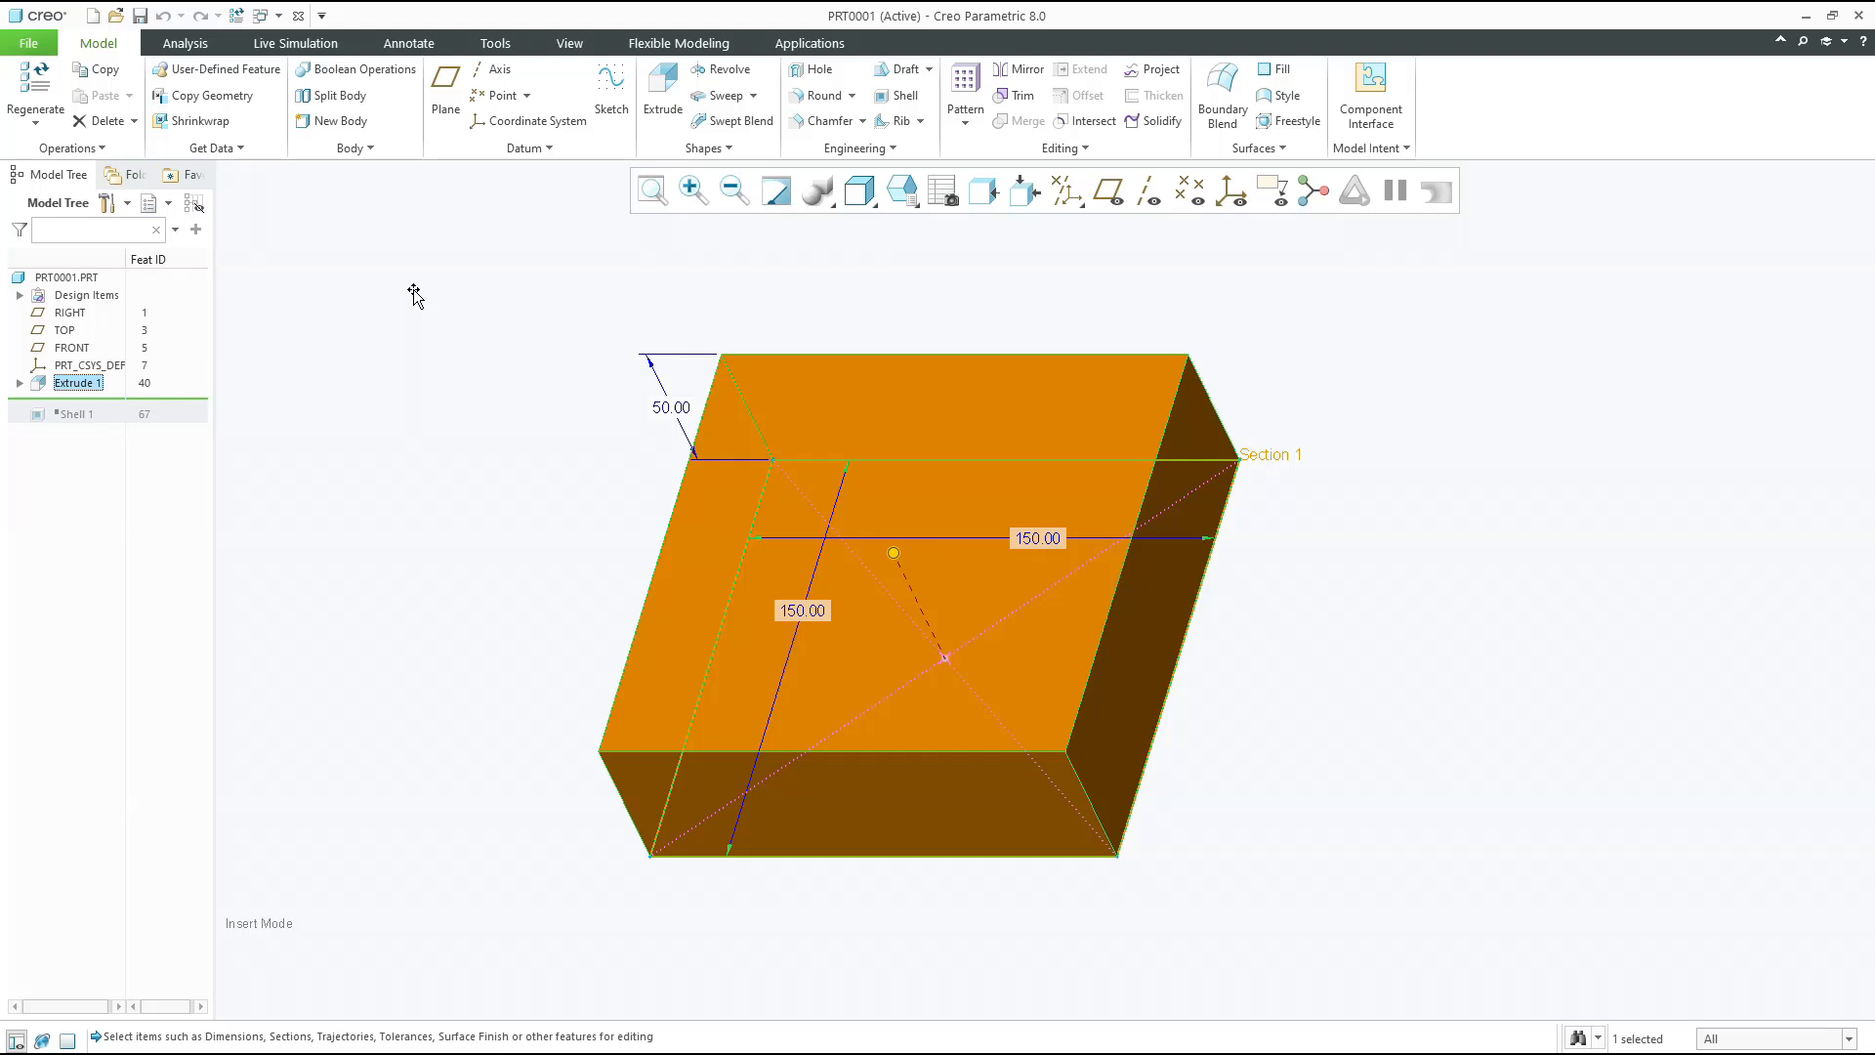
# Move the model tree's insertion point below the Shell feature to resume it, and show the shell's thickness dimension
pyautogui.click(414, 295)
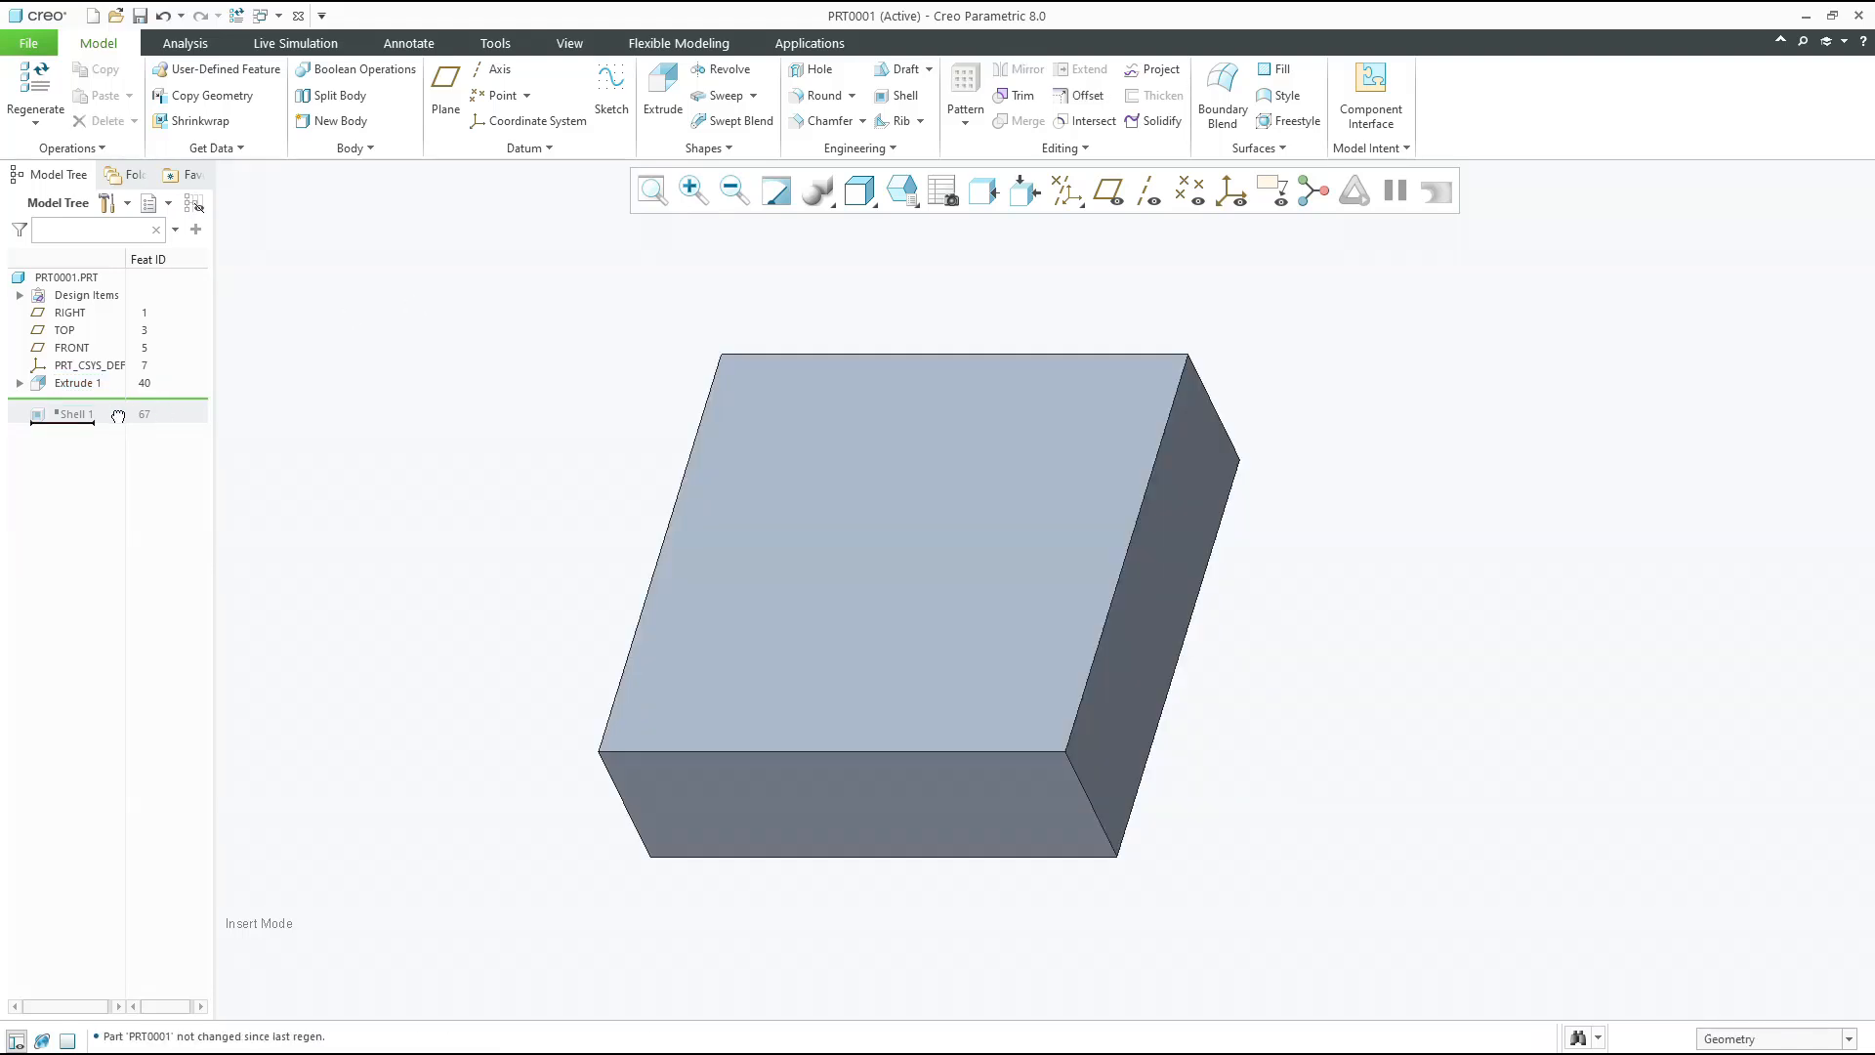
pyautogui.moveTo(117, 416); pyautogui.dragTo(115, 420)
pyautogui.click(70, 400)
pyautogui.click(101, 320)
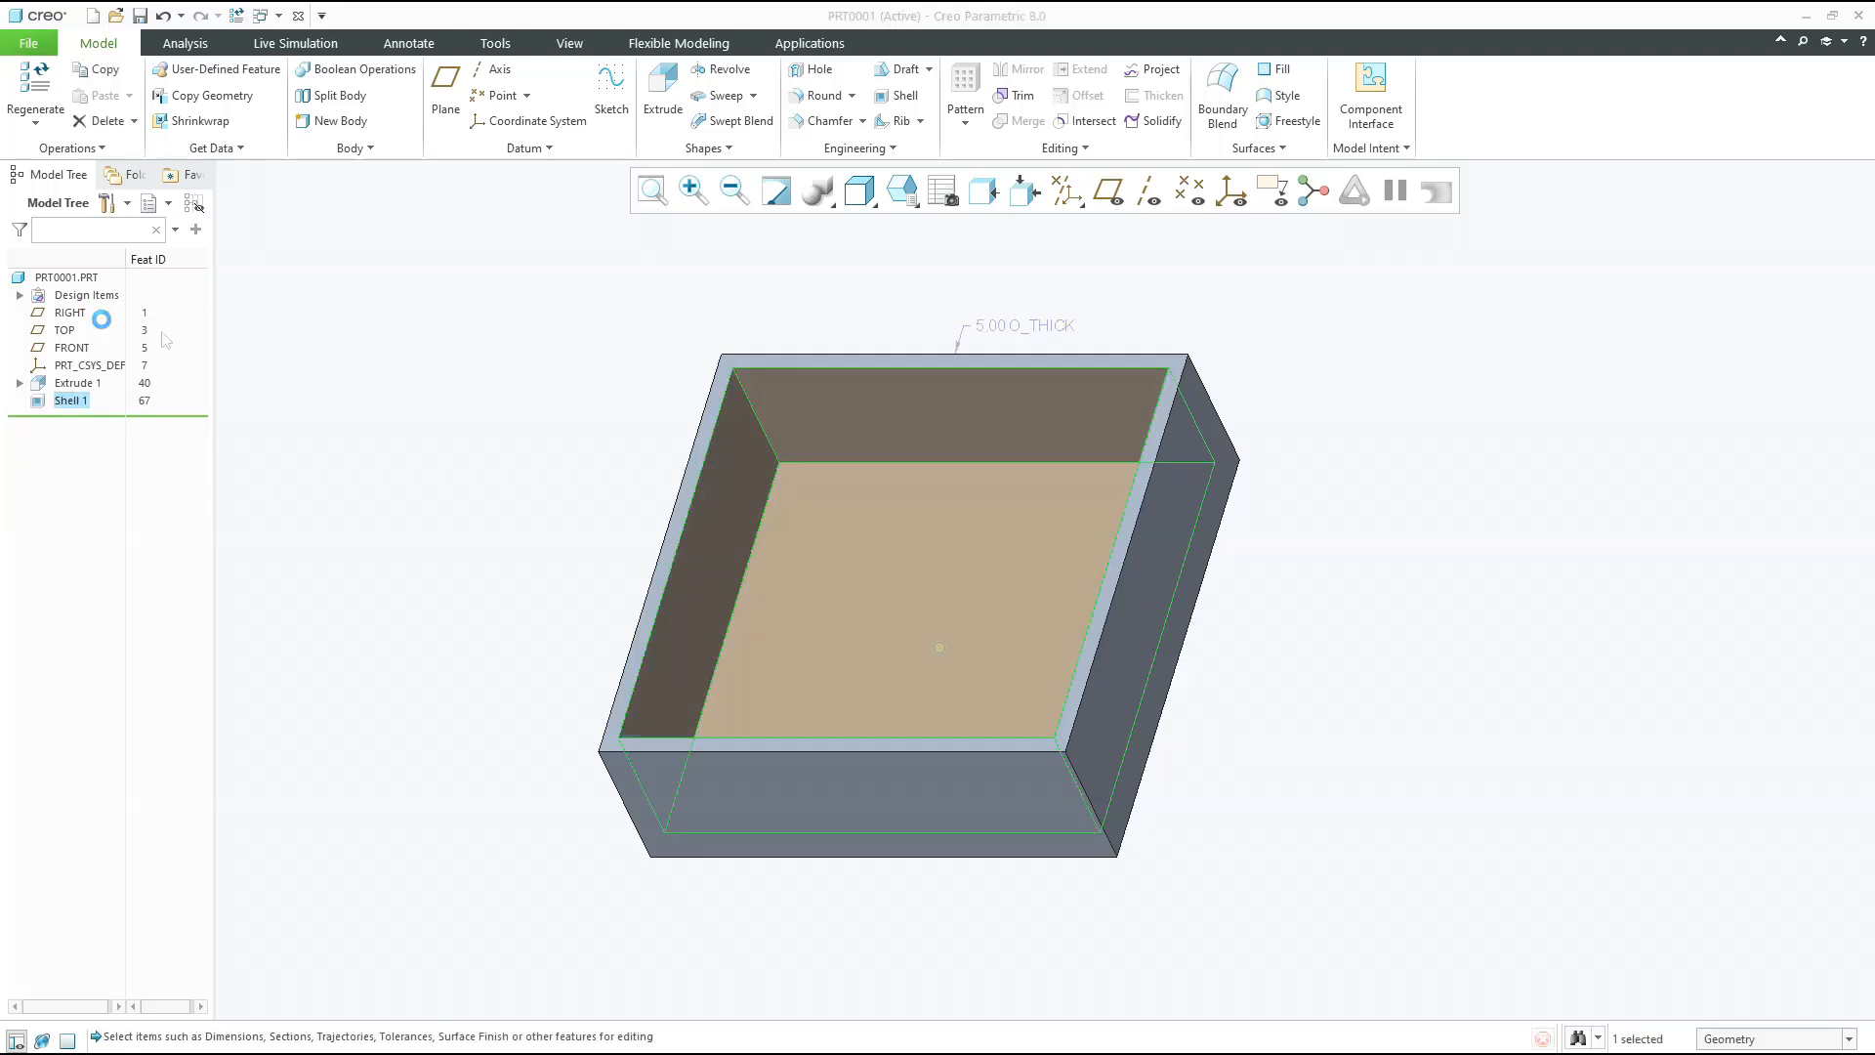
pyautogui.click(326, 325)
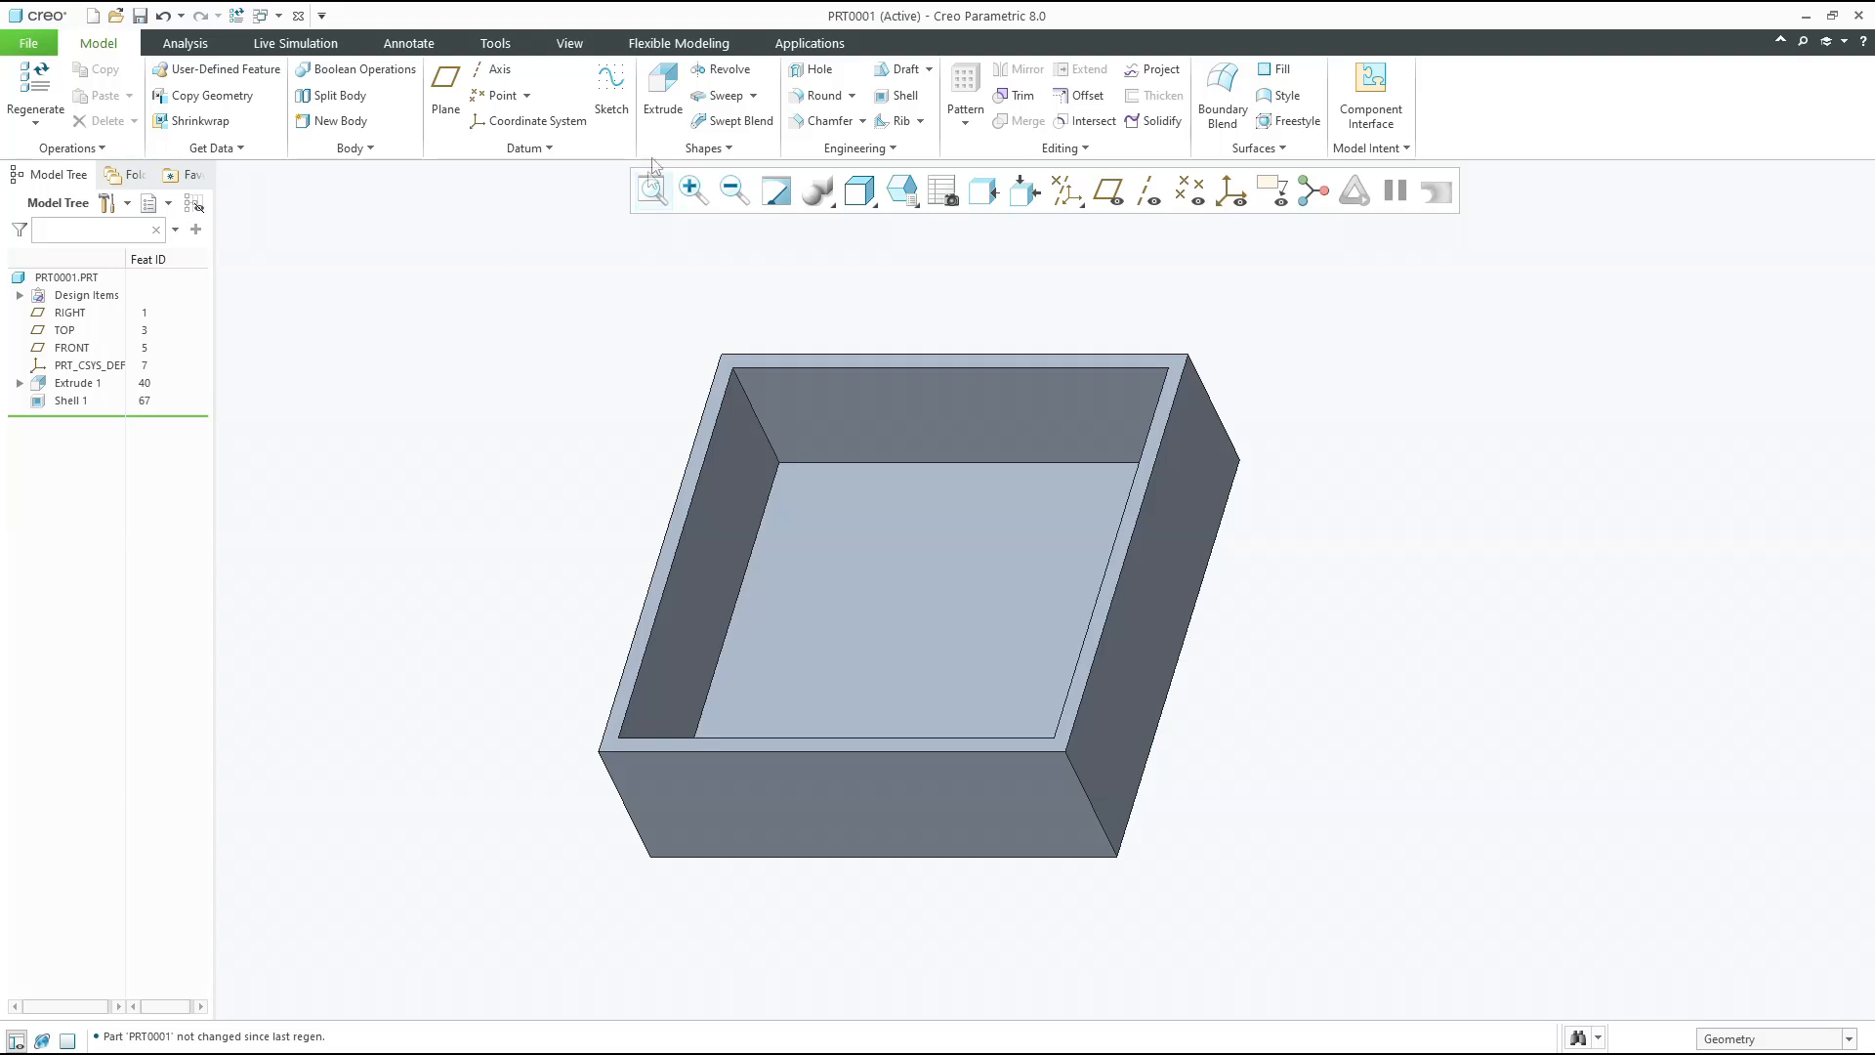
# Start an Extrude sketch on the box's inner floor and draw vertical and horizontal centerlines along the sketch references
pyautogui.click(663, 109)
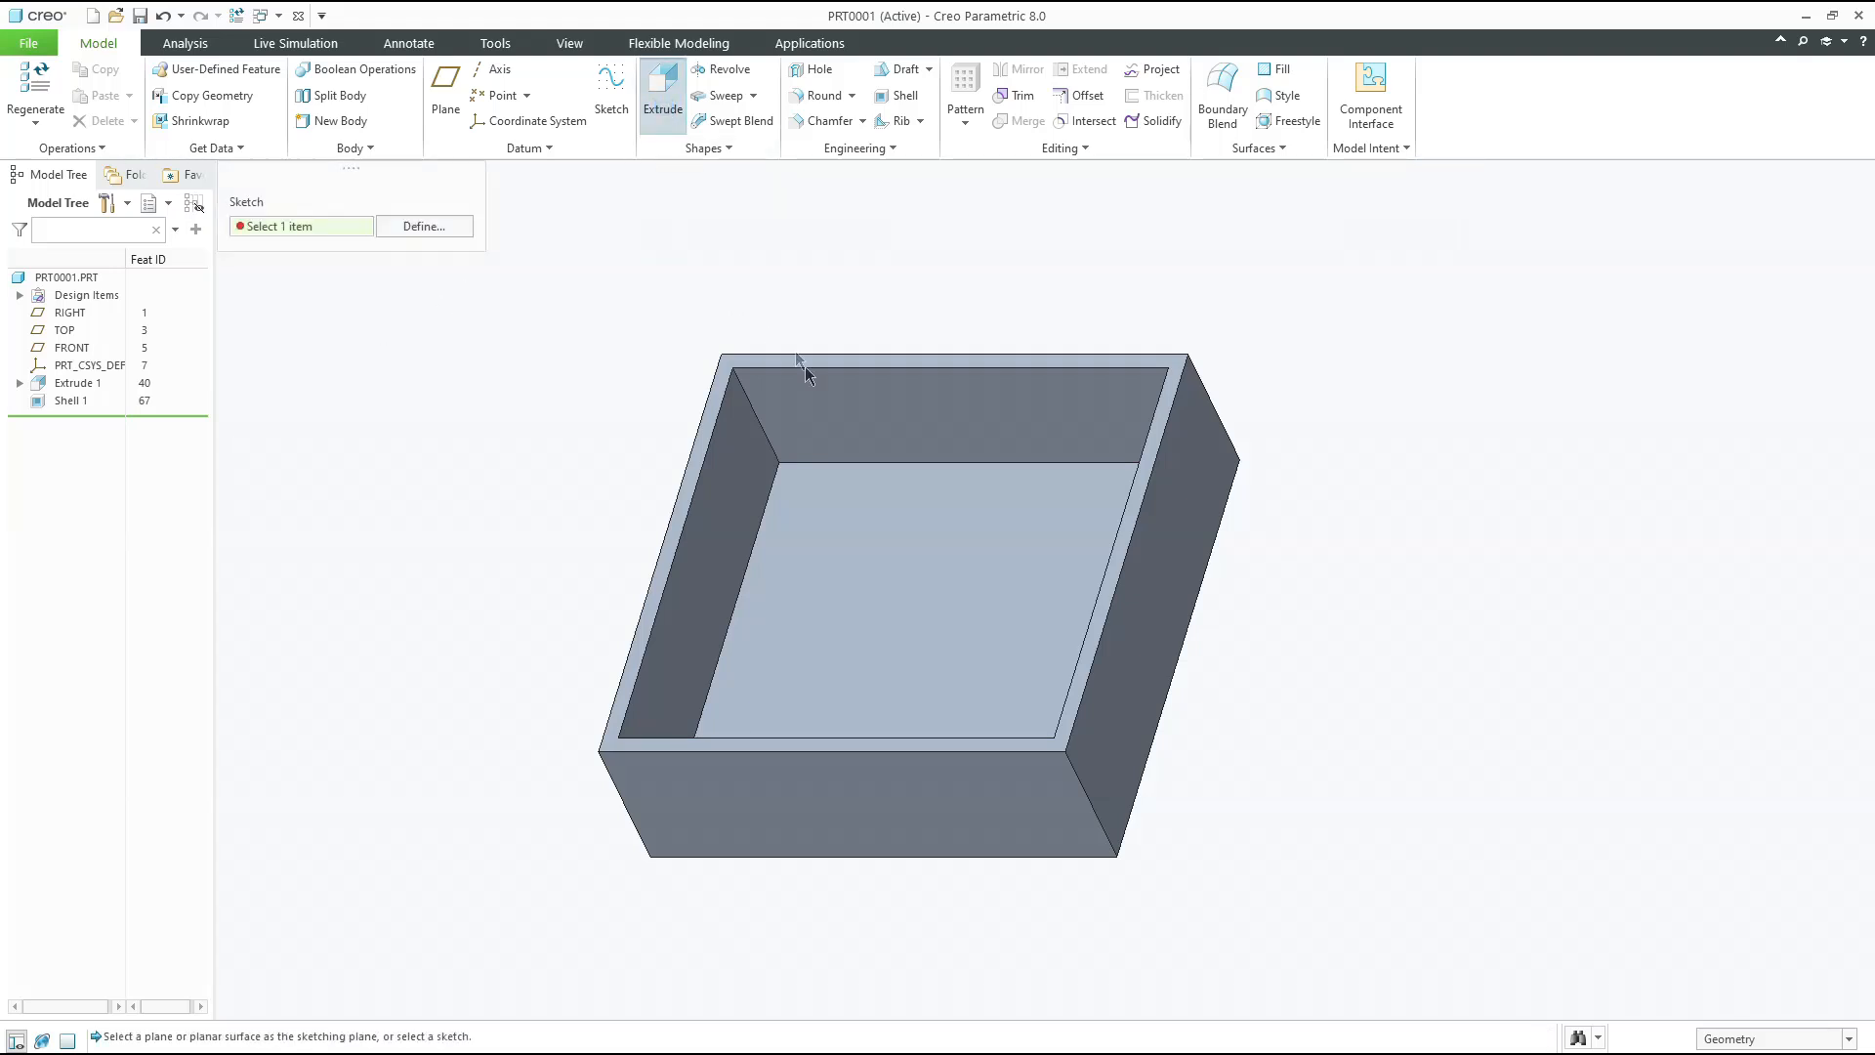
pyautogui.click(800, 527)
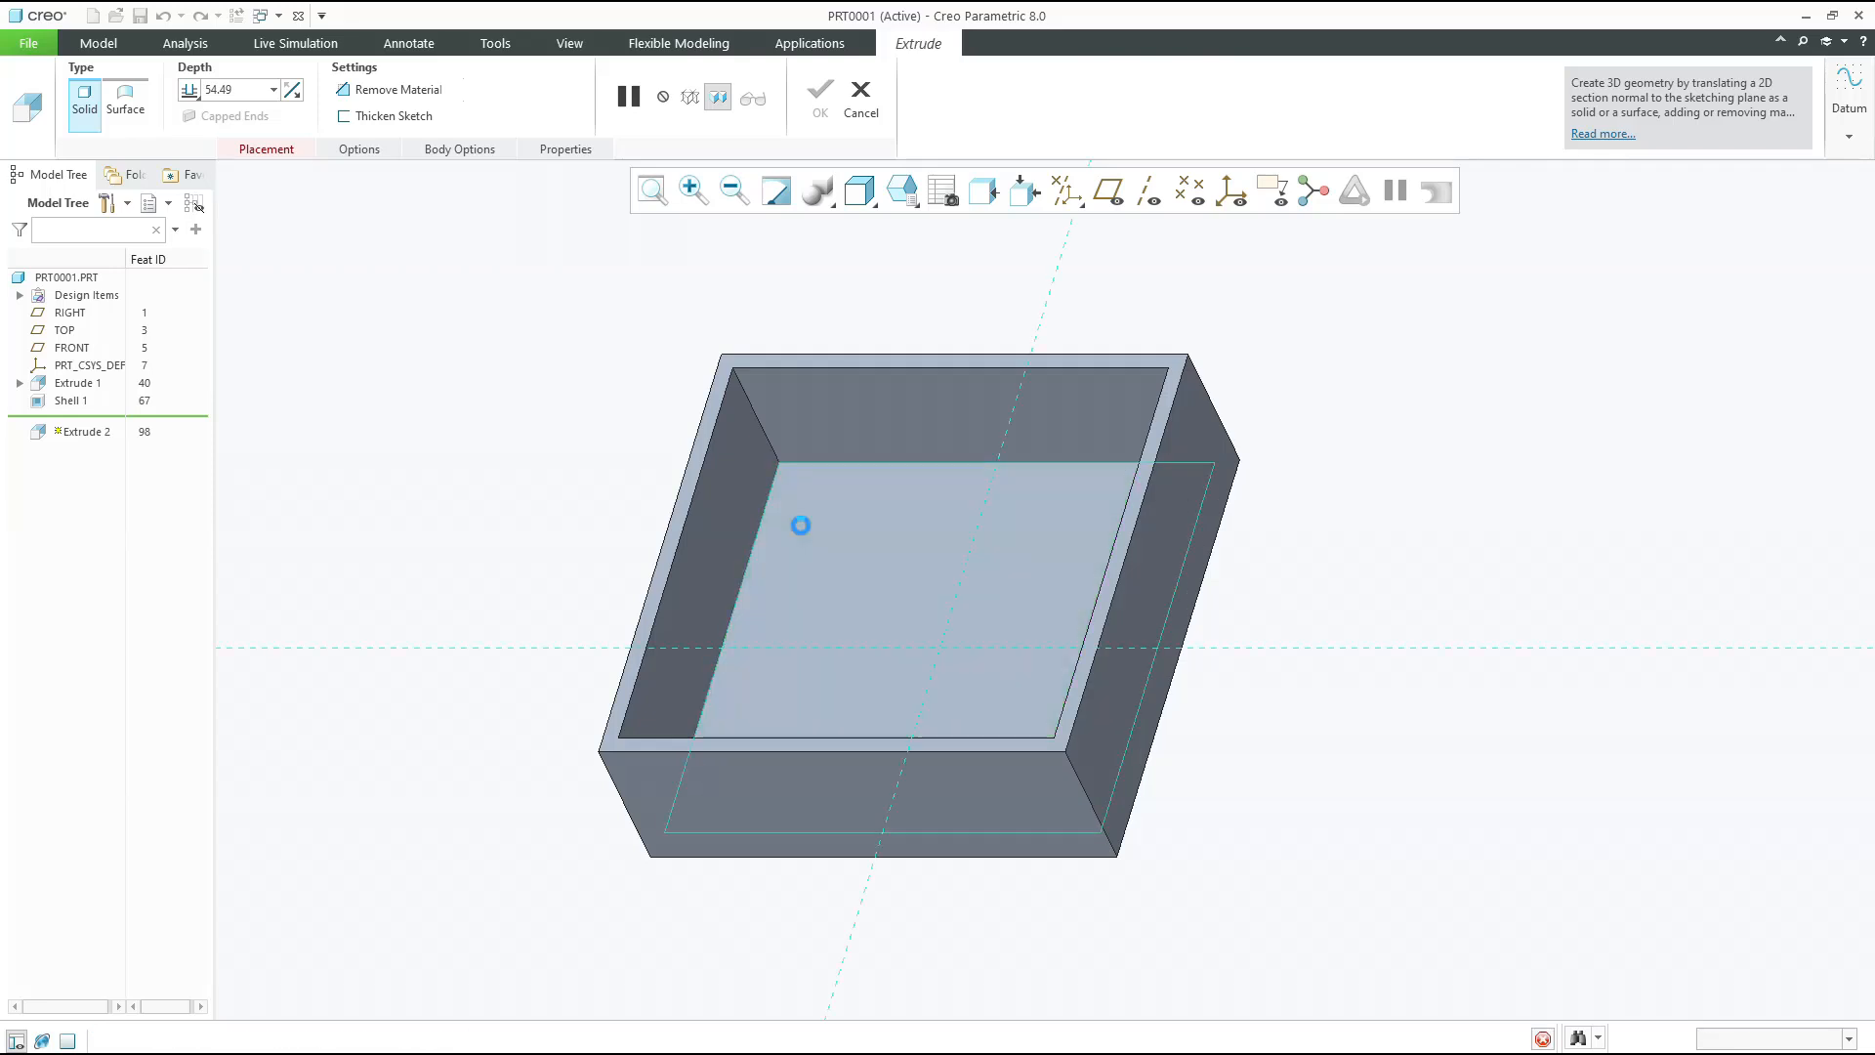
pyautogui.click(1242, 195)
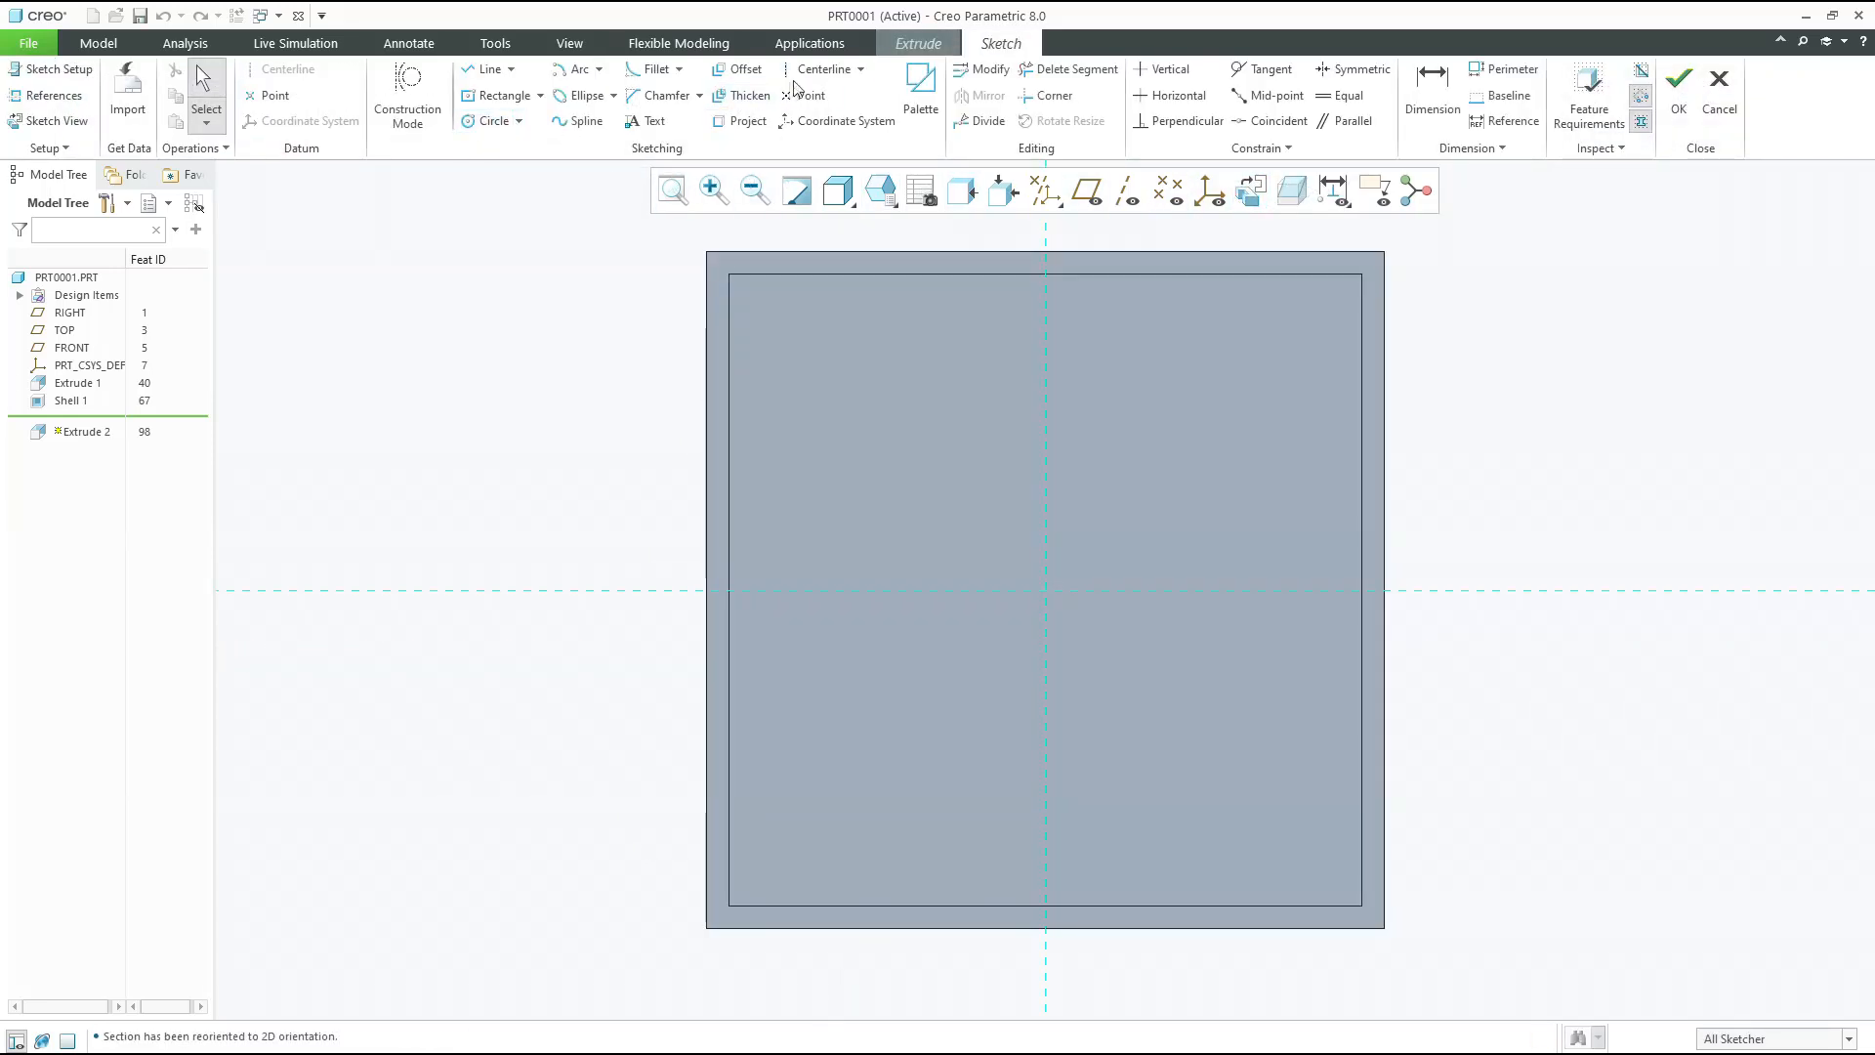
pyautogui.click(820, 68)
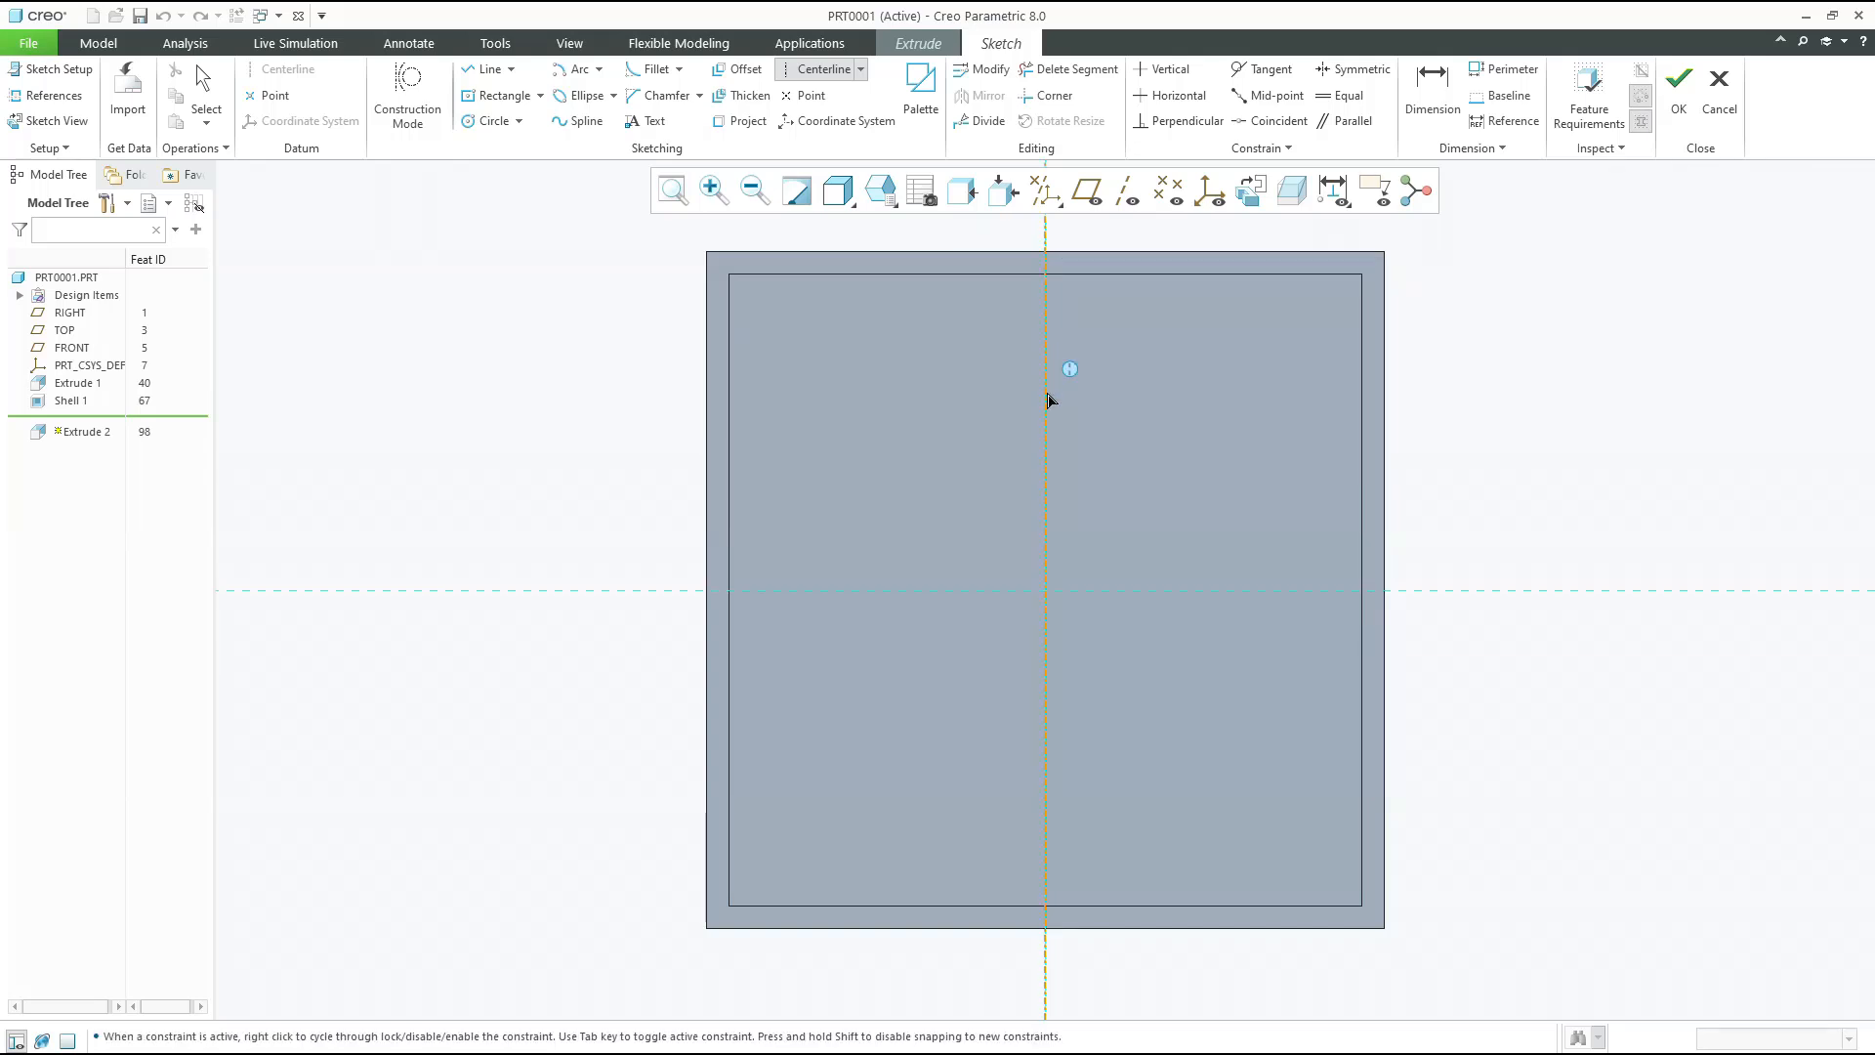
pyautogui.click(1049, 402)
pyautogui.click(882, 590)
pyautogui.click(928, 590)
pyautogui.middleClick(886, 485)
# Sketch a circle about 26.5 in diameter in the upper-left quadrant, about 38.4 and 39.8 from the centerlines
pyautogui.click(494, 120)
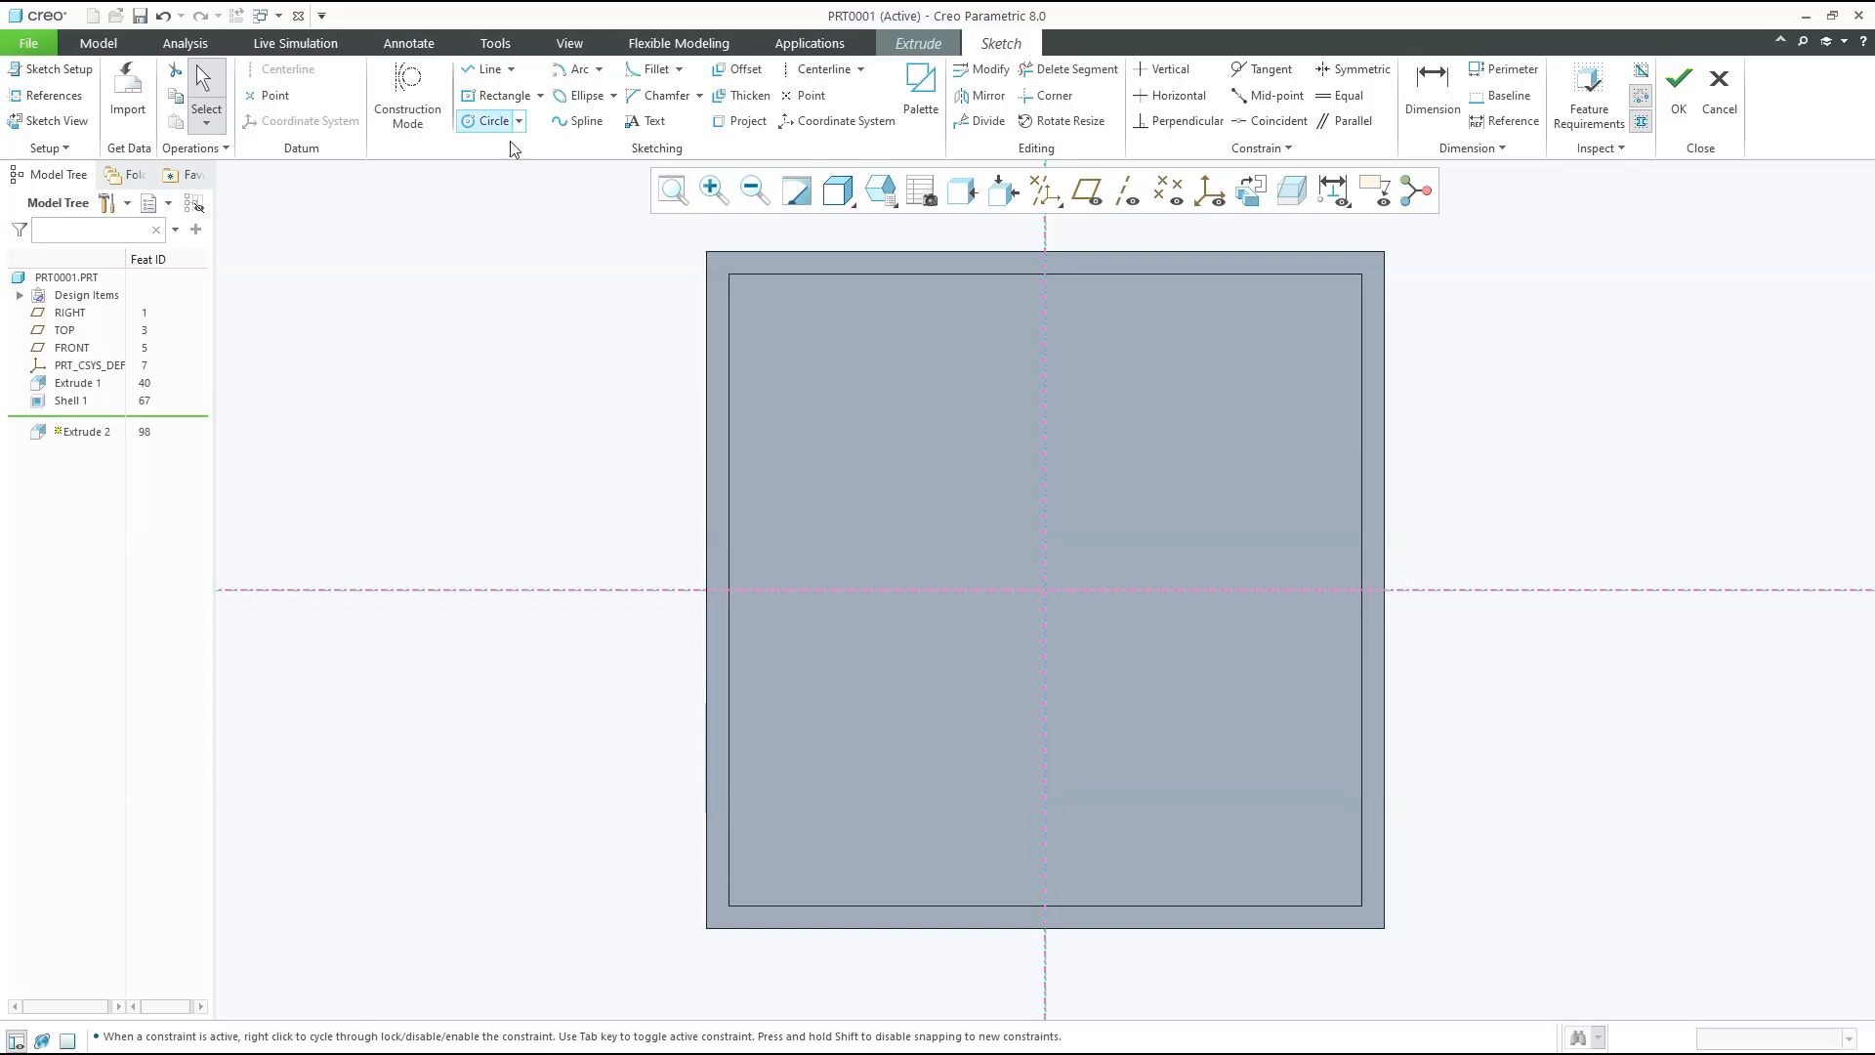
pyautogui.middleClick(807, 328)
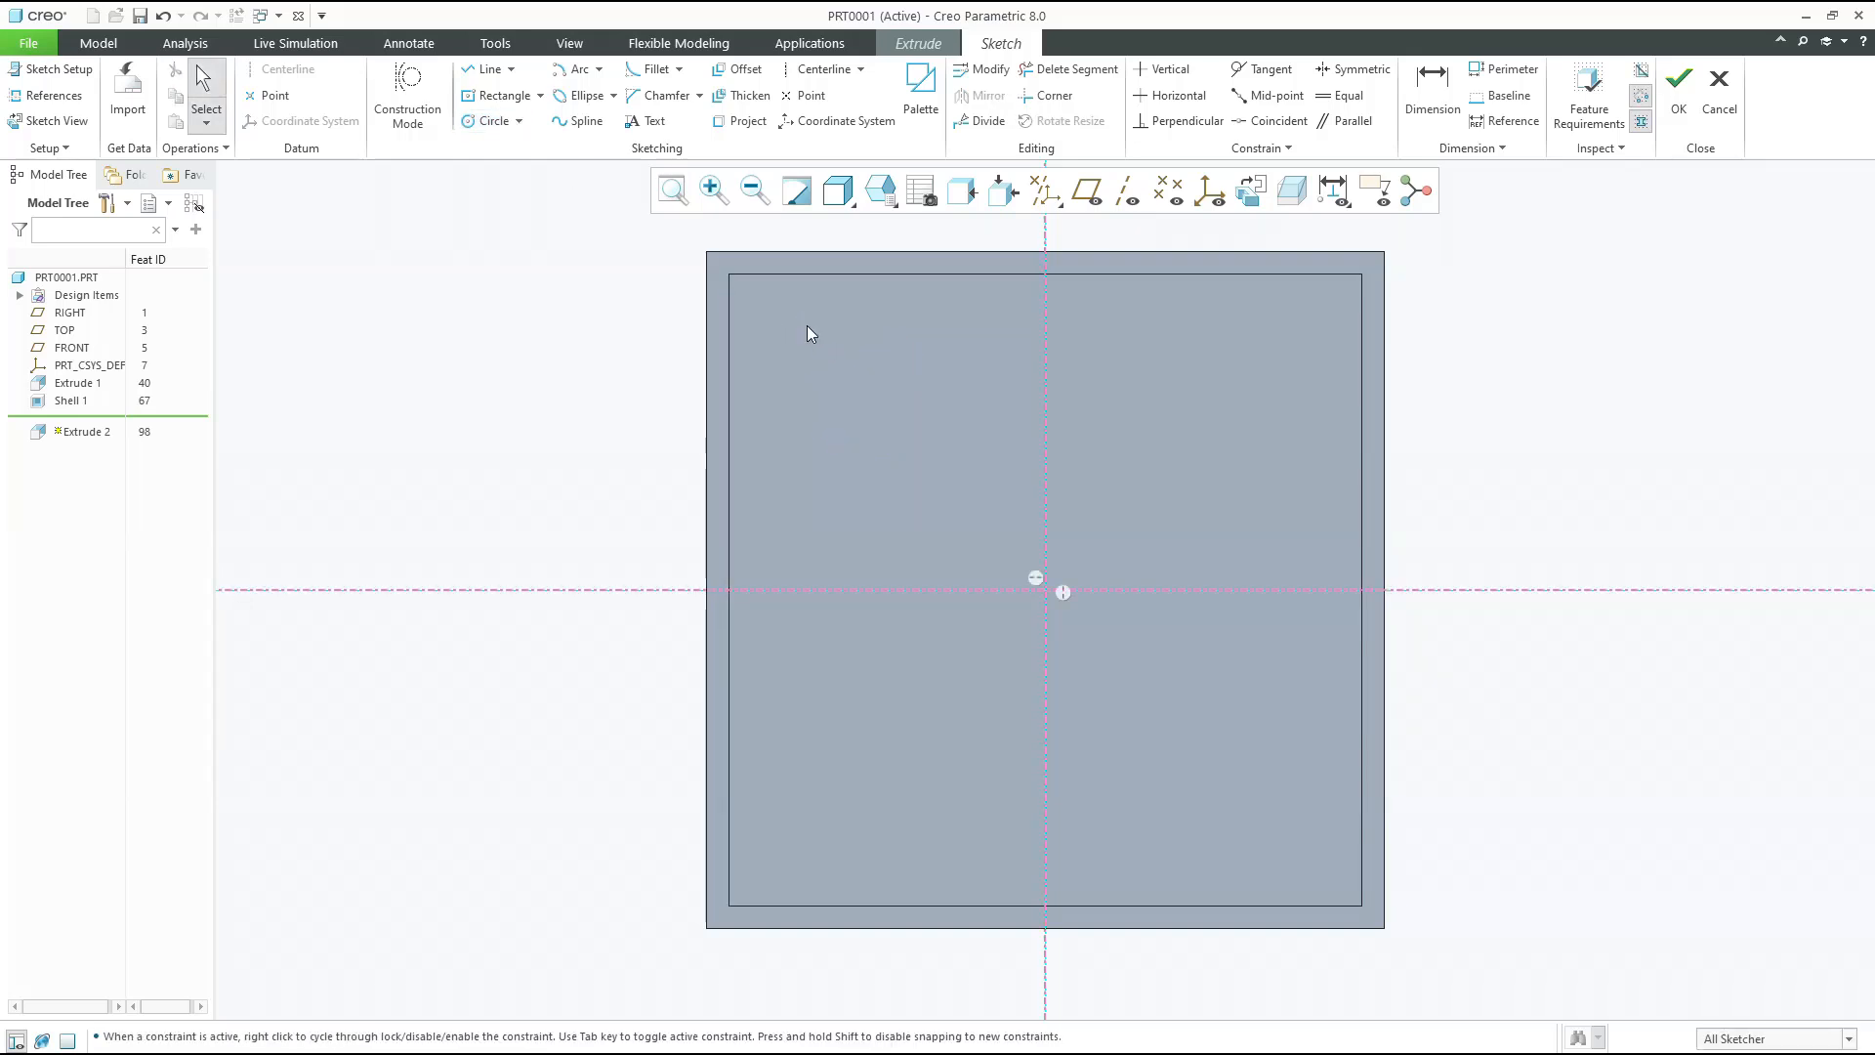
pyautogui.click(499, 126)
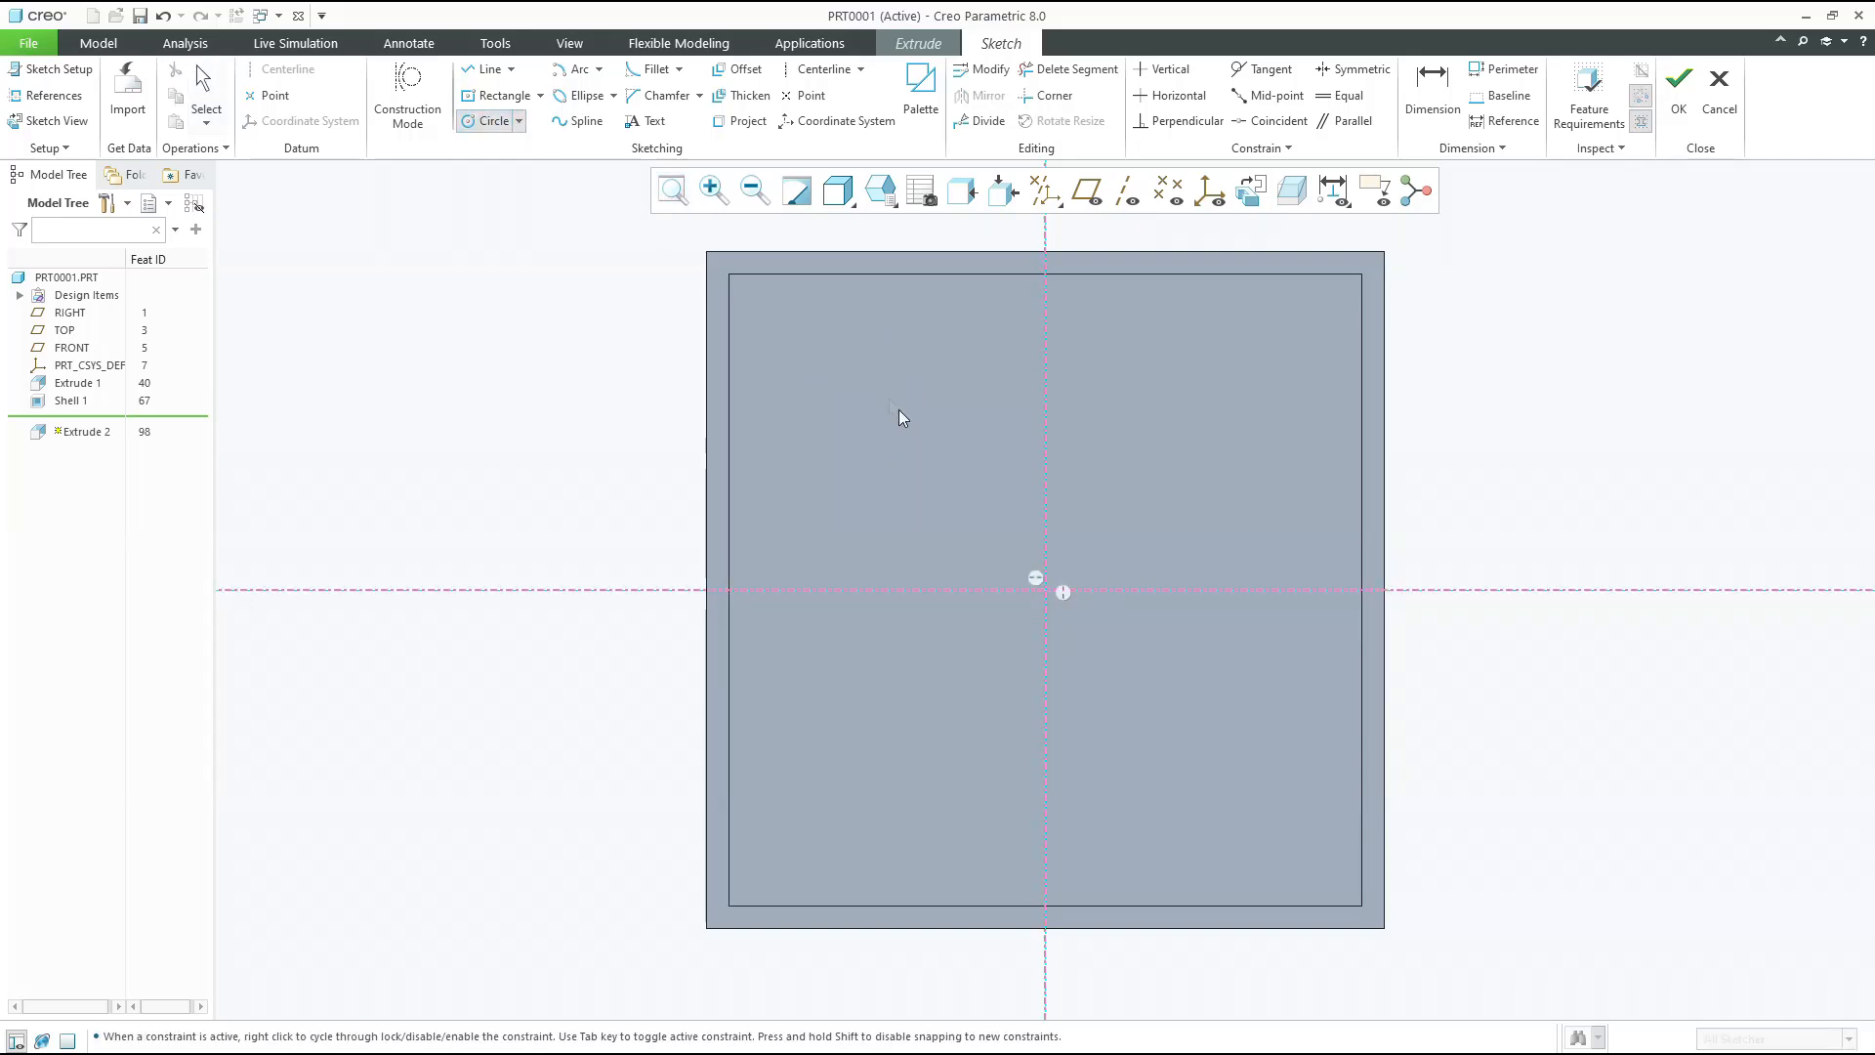
pyautogui.middleClick(900, 408)
pyautogui.click(495, 119)
pyautogui.click(872, 410)
pyautogui.click(926, 449)
pyautogui.middleClick(958, 451)
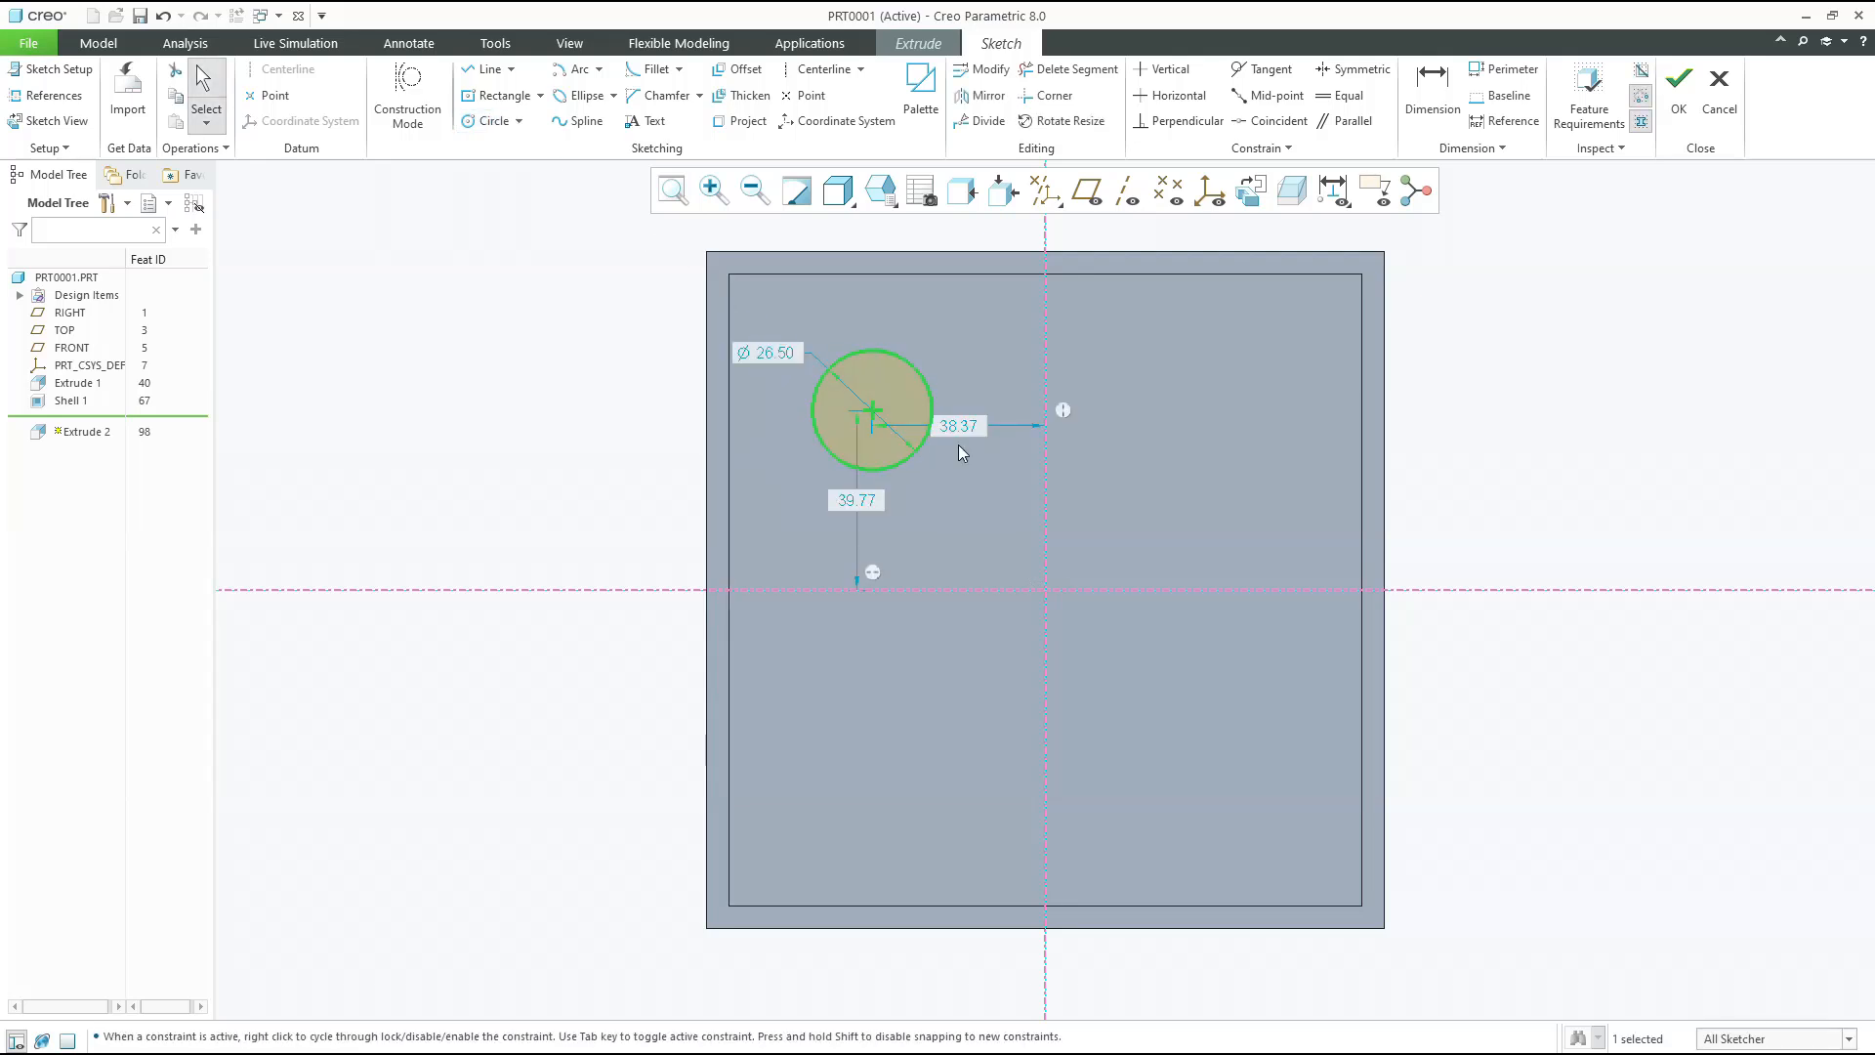
# Set the circle centre's horizontal and vertical distances from the centerlines to 25
pyautogui.doubleClick(958, 426)
pyautogui.write('25')
pyautogui.press('Return')
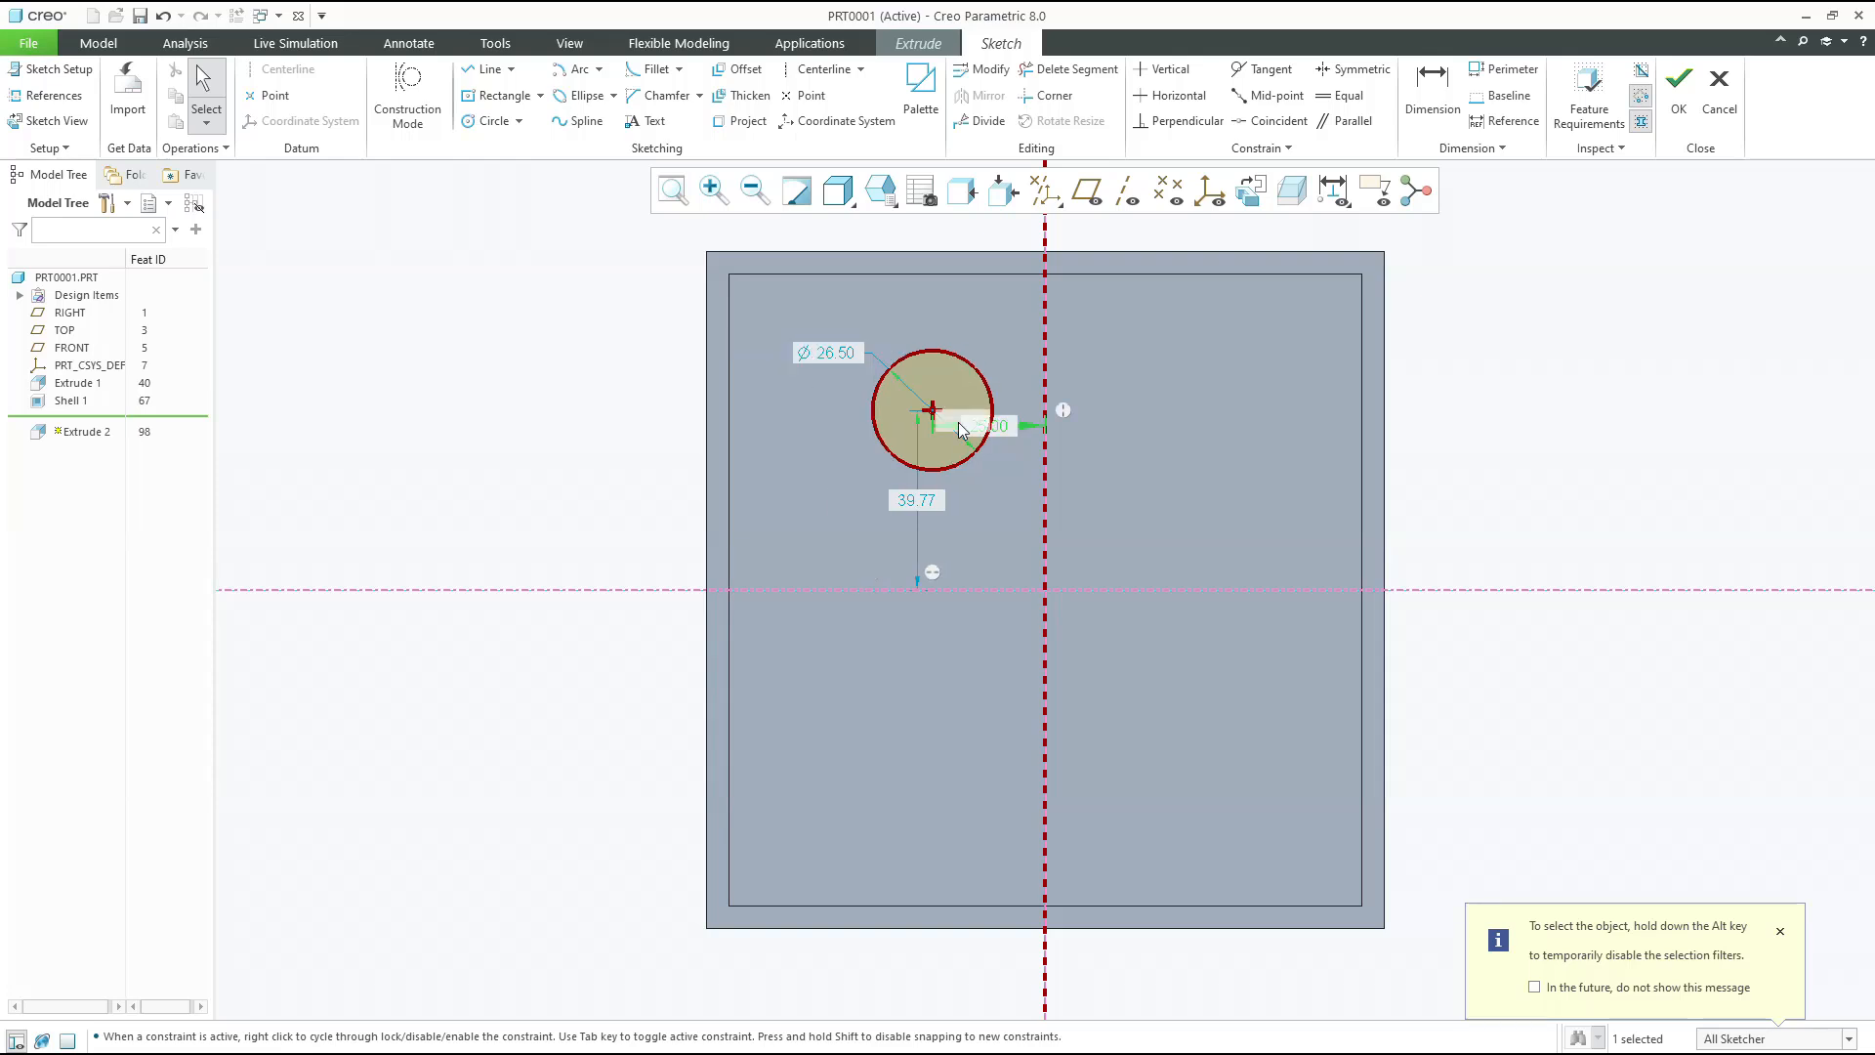
pyautogui.doubleClick(918, 500)
pyautogui.write('25')
pyautogui.press('Return')
# Set the circle centre's distances from both centerlines to 37.5 and the circle's diameter to 30
pyautogui.doubleClick(1004, 500)
pyautogui.write('37.5')
pyautogui.press('Return')
pyautogui.doubleClick(860, 531)
pyautogui.write('27.')
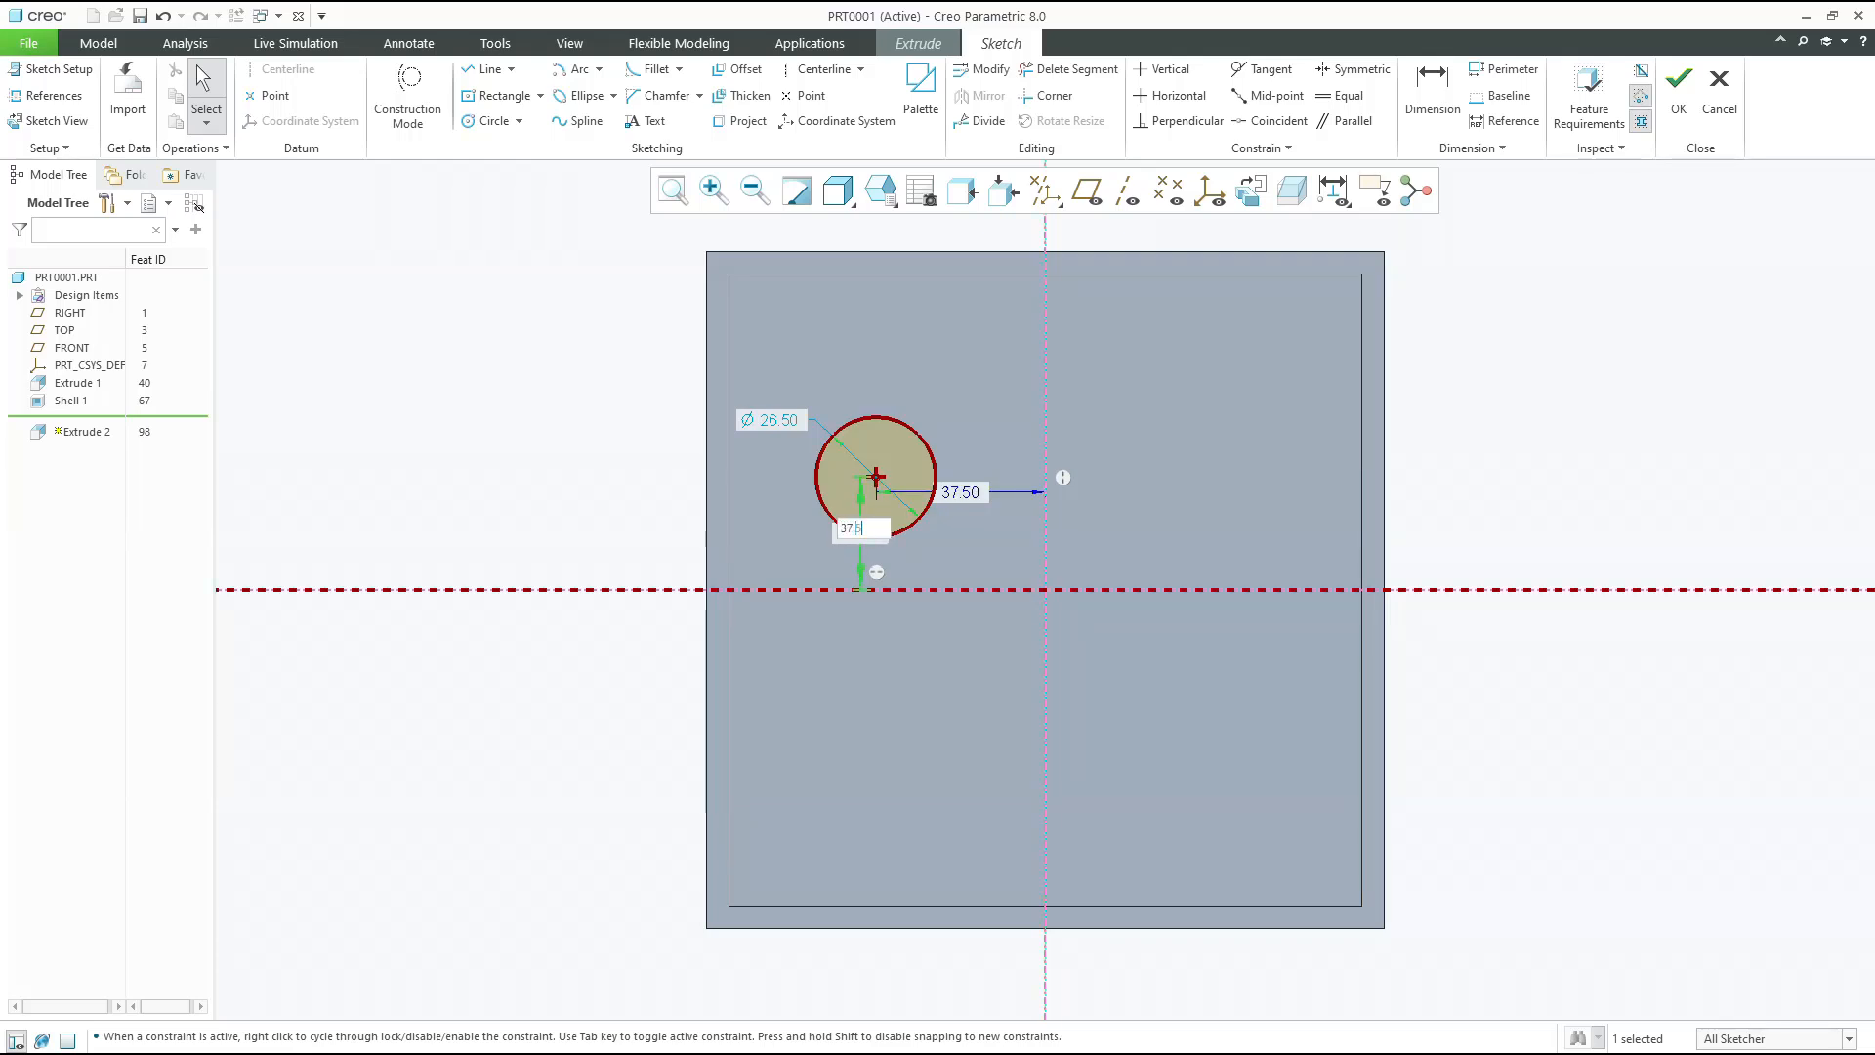
pyautogui.write('5')
pyautogui.press('Return')
pyautogui.doubleClick(783, 365)
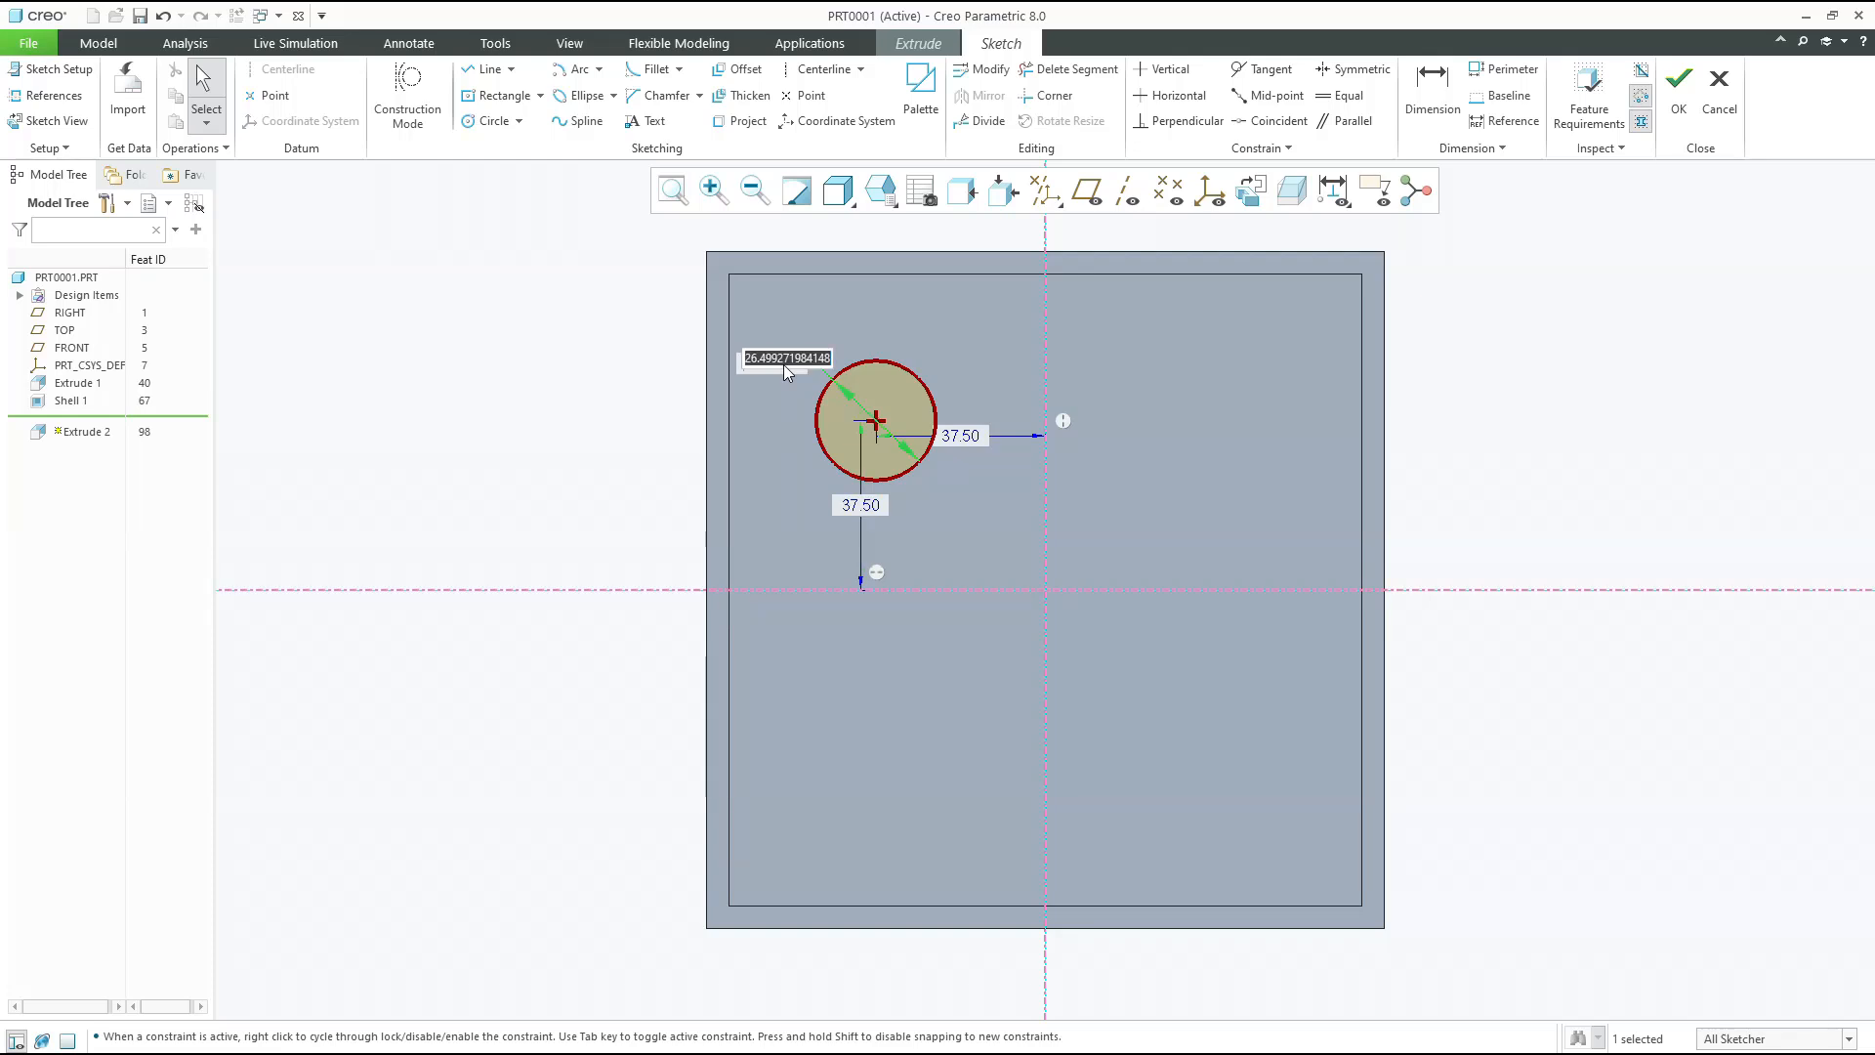
pyautogui.write('30')
pyautogui.press('Return')
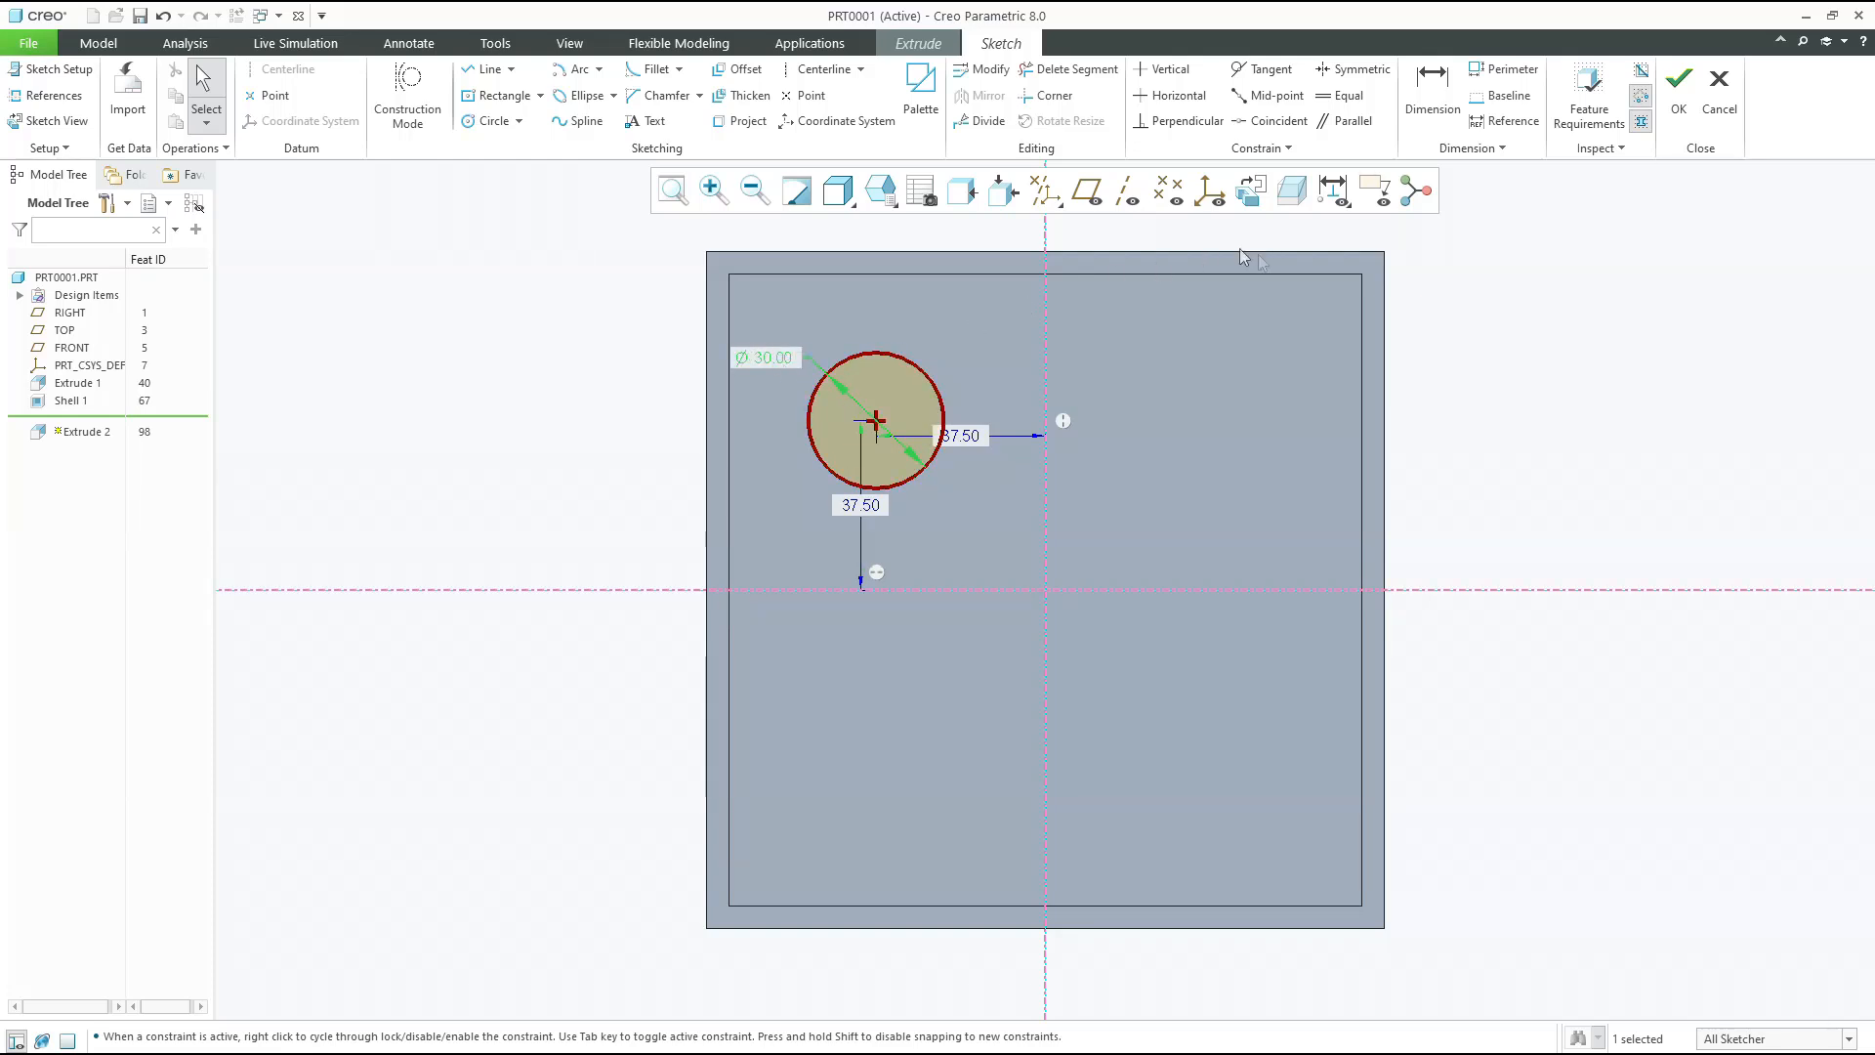
# Finish the circle sketch and extrude it to a depth of 50 as a solid boss
pyautogui.click(1678, 95)
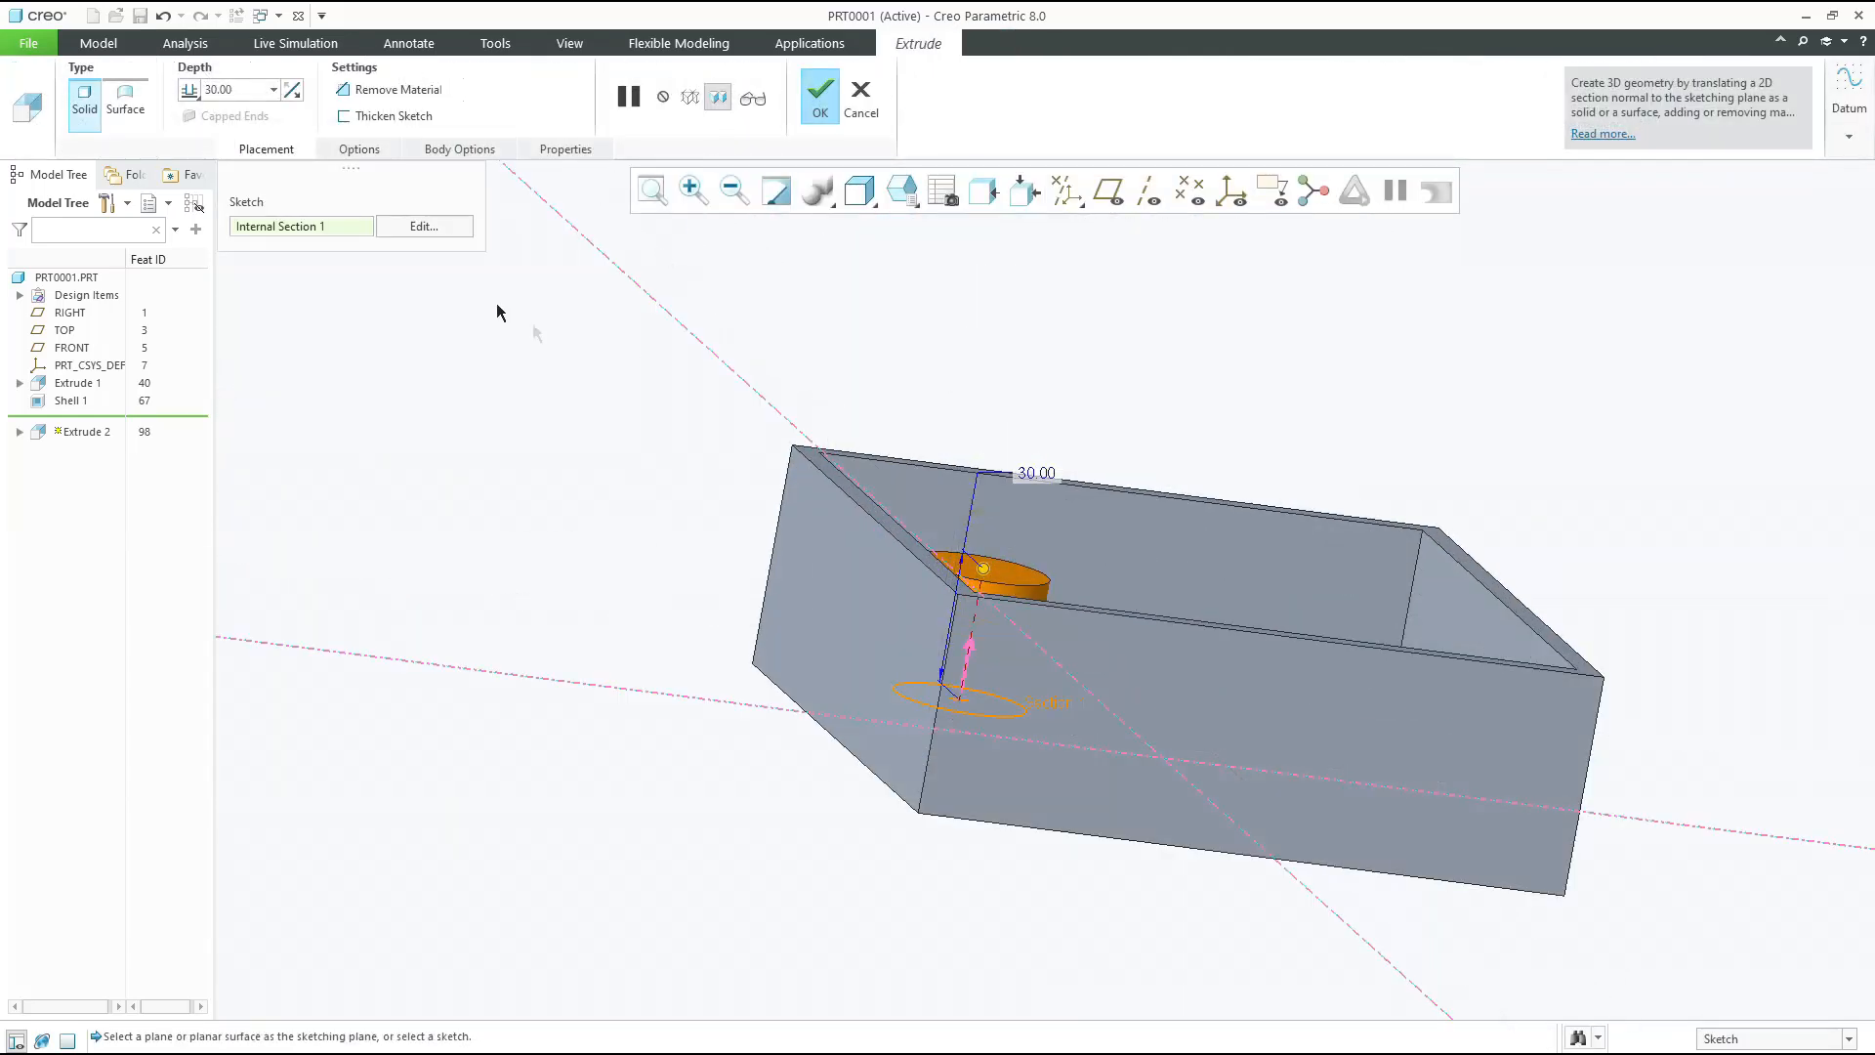
pyautogui.click(273, 90)
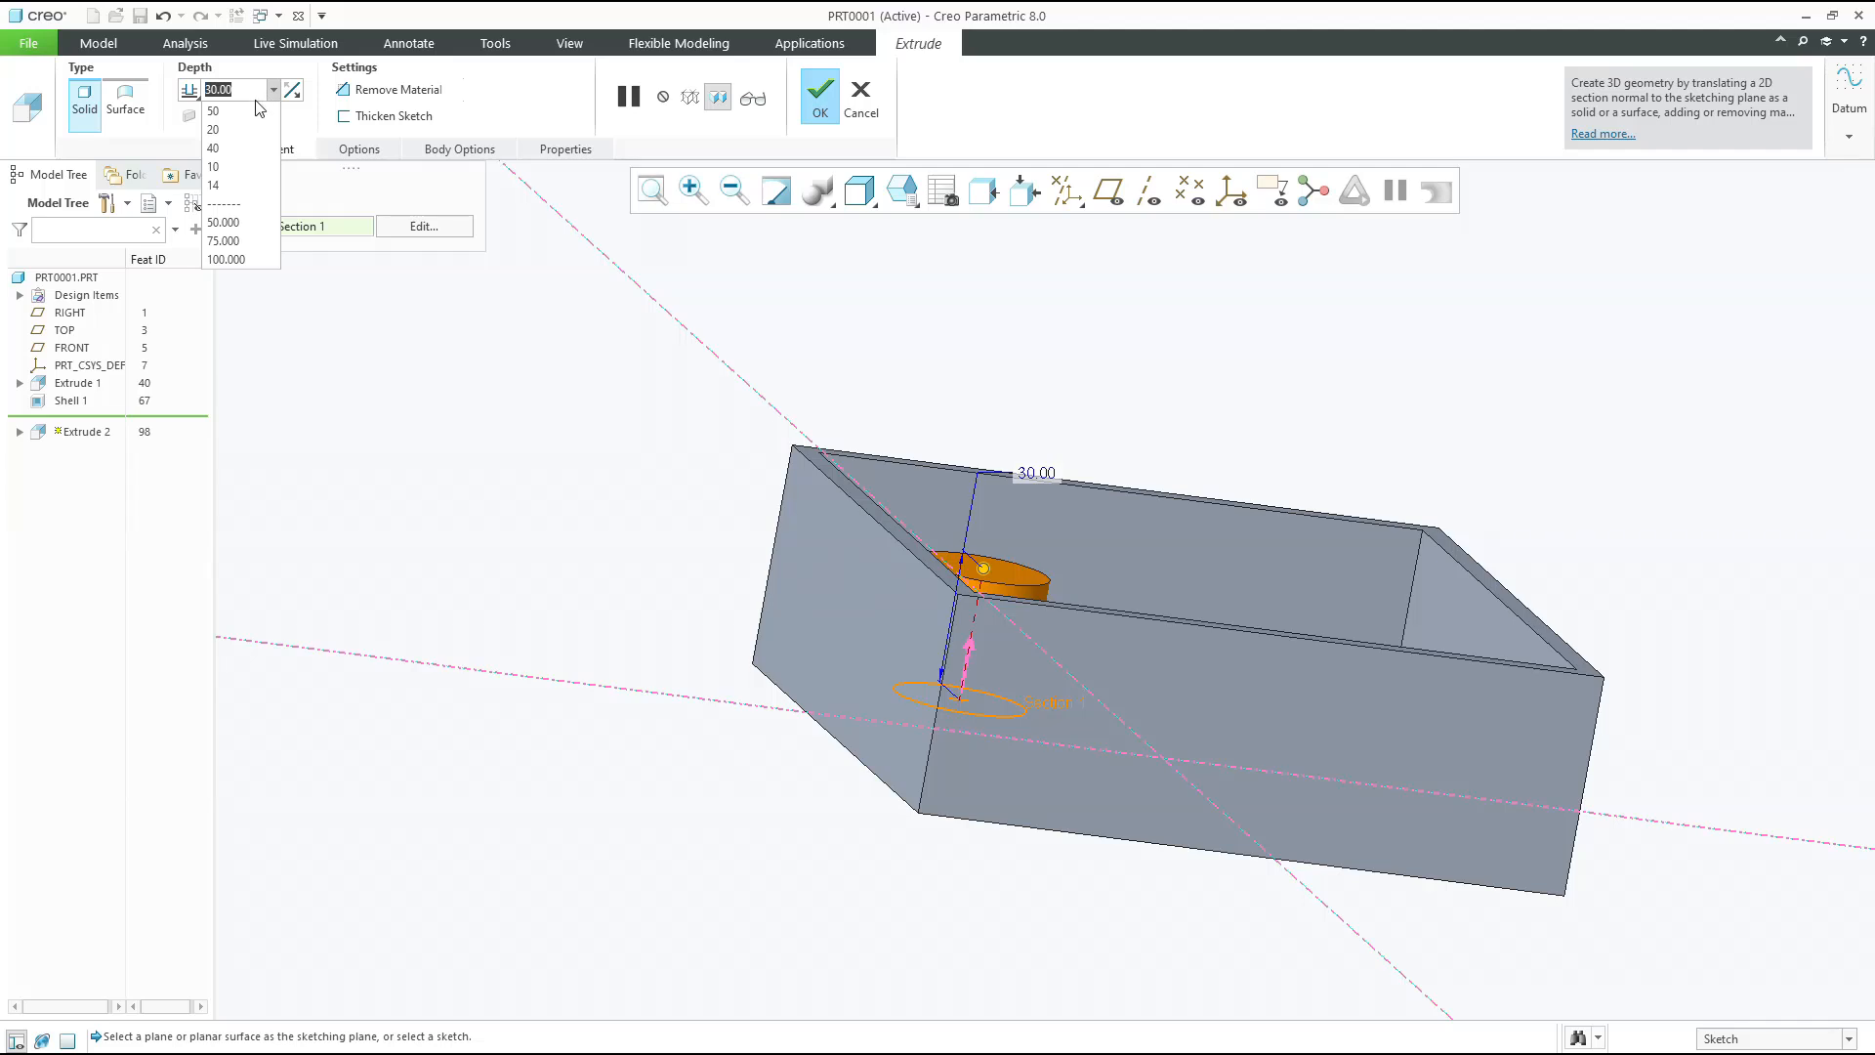
pyautogui.click(213, 110)
pyautogui.moveTo(586, 386)
pyautogui.mouseDown(button='middle')
pyautogui.moveTo(572, 374)
pyautogui.moveTo(622, 454)
pyautogui.moveTo(594, 483)
pyautogui.mouseUp(button='middle')
pyautogui.middleClick(604, 410)
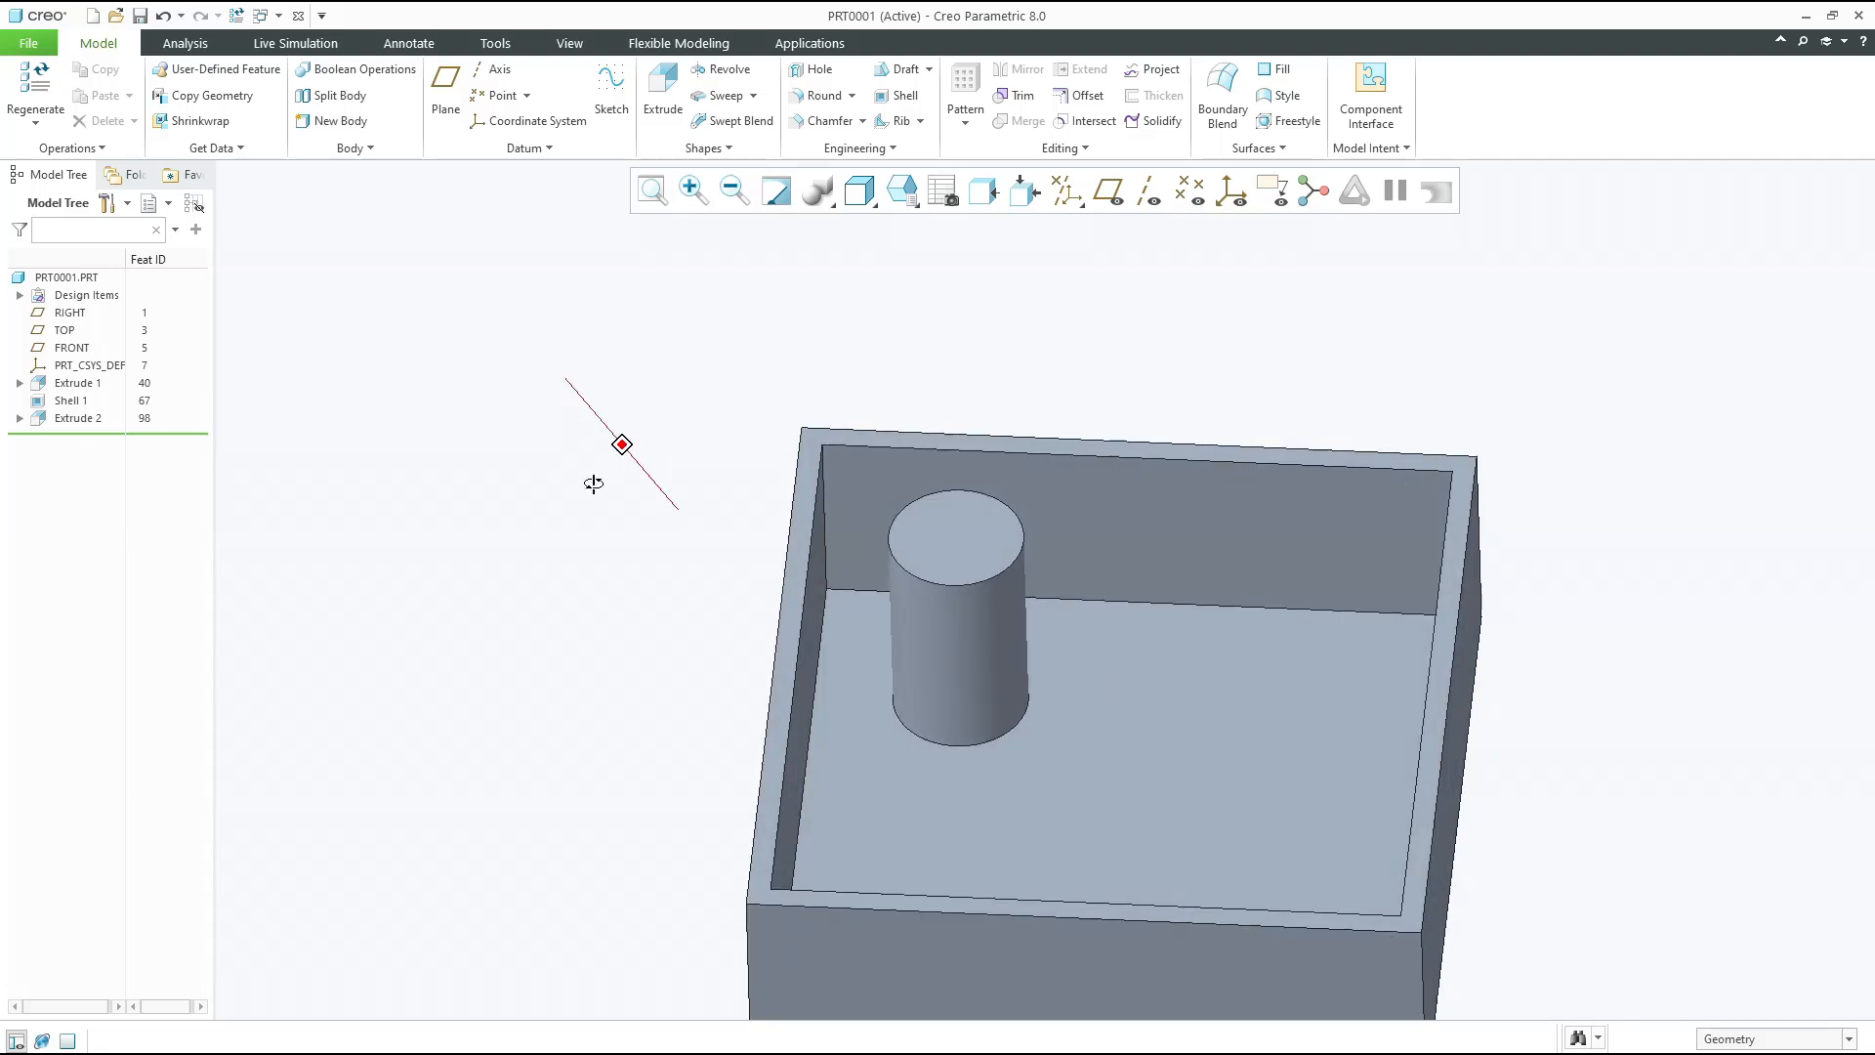
pyautogui.moveTo(594, 483); pyautogui.dragTo(598, 490, button='middle')
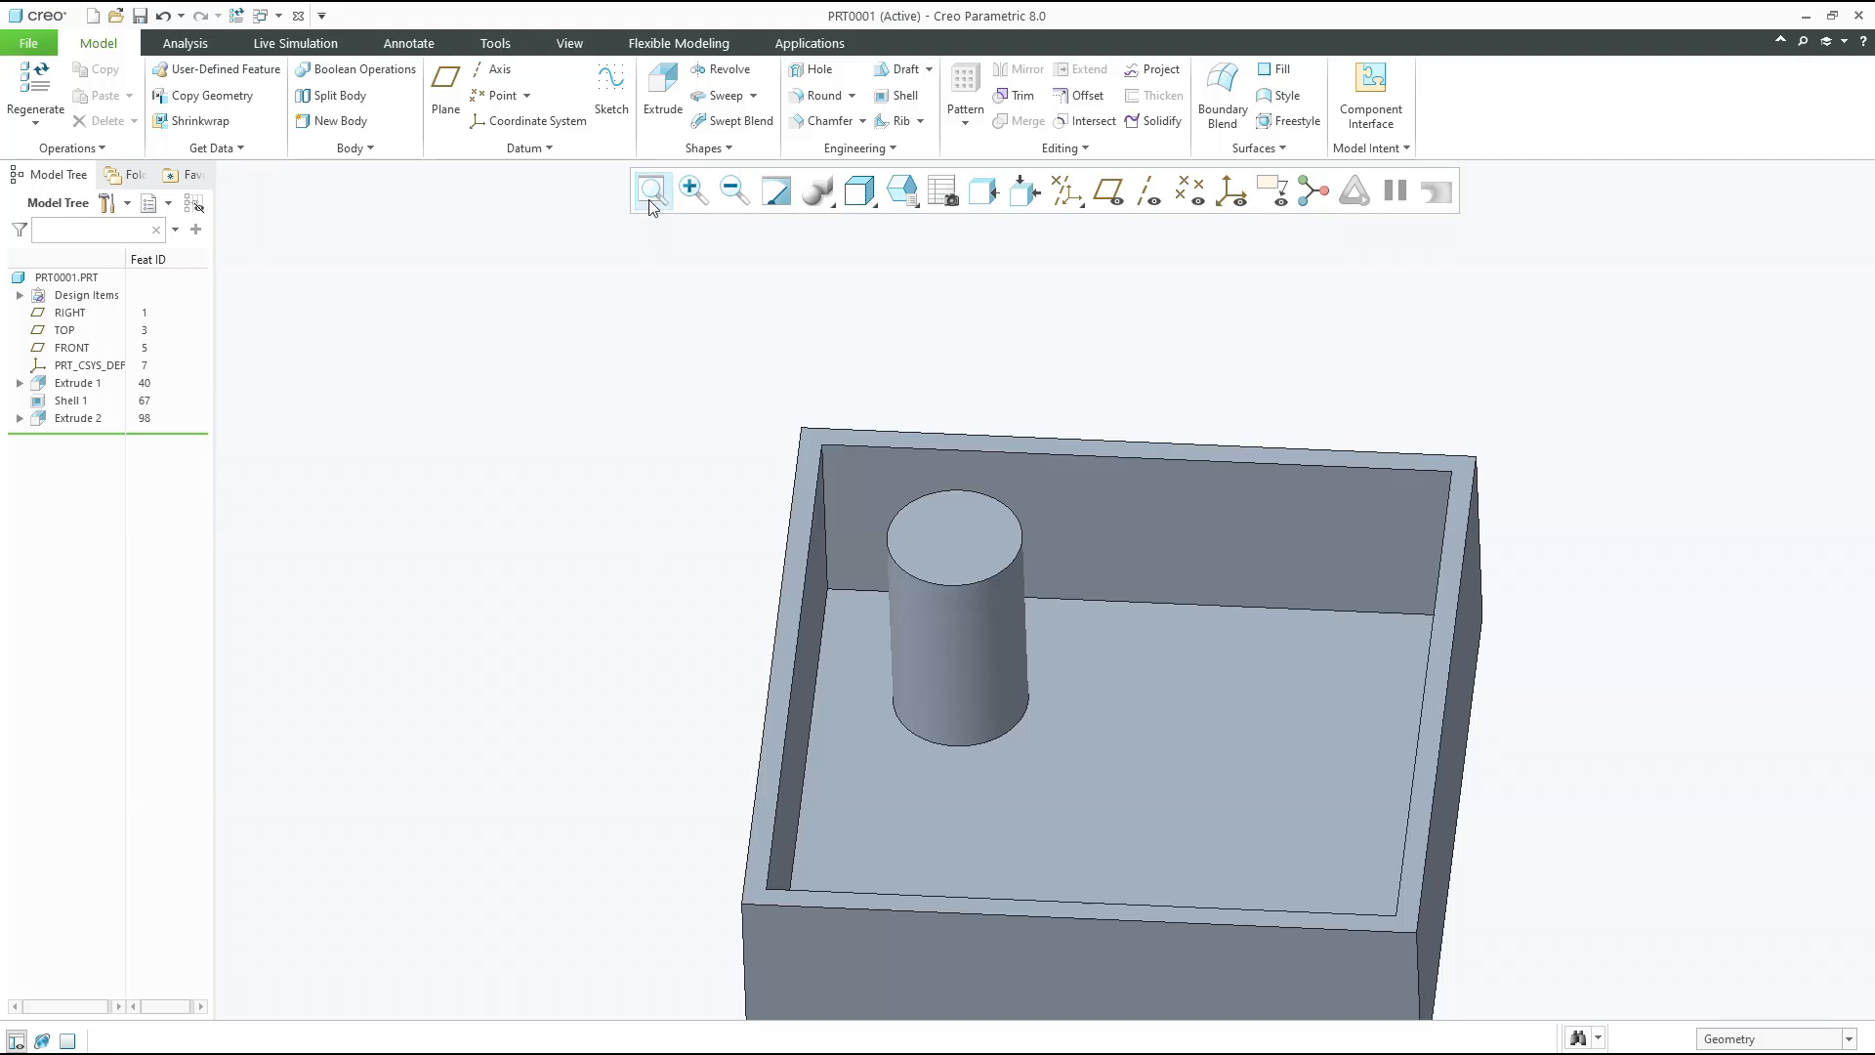
pyautogui.click(662, 93)
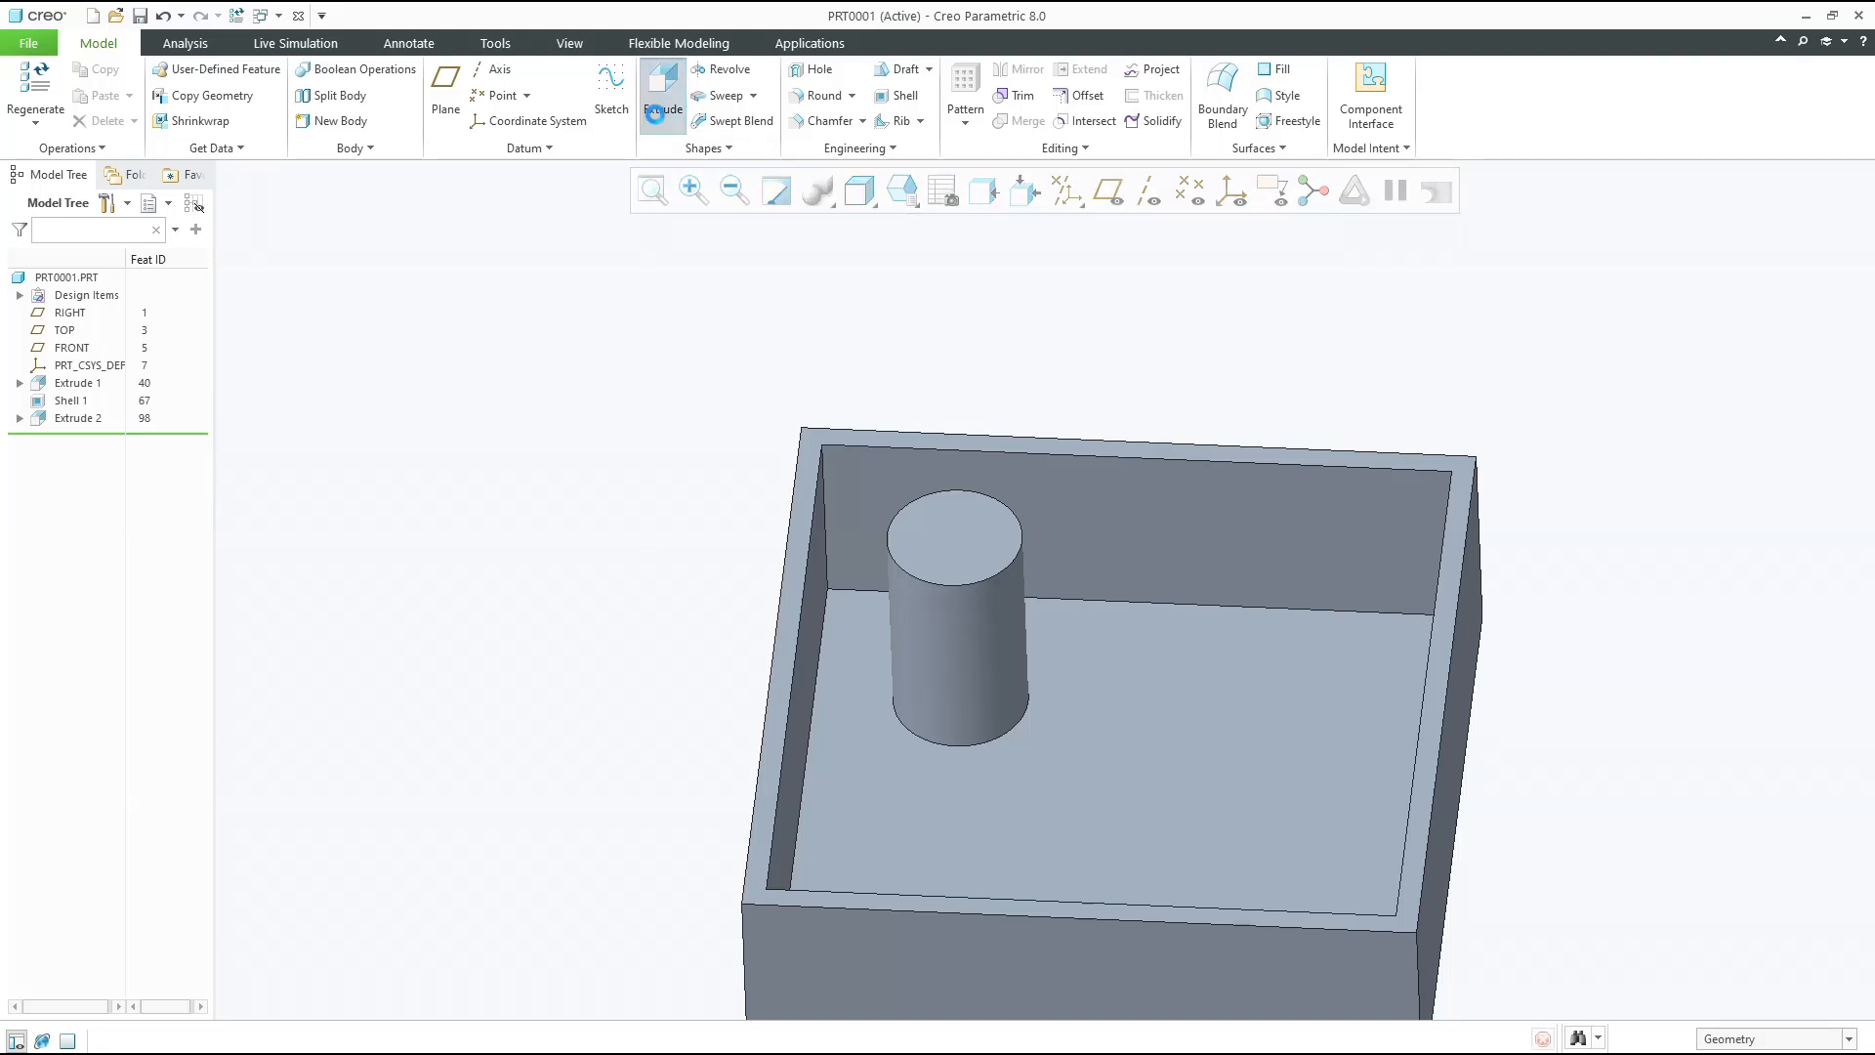
pyautogui.click(954, 516)
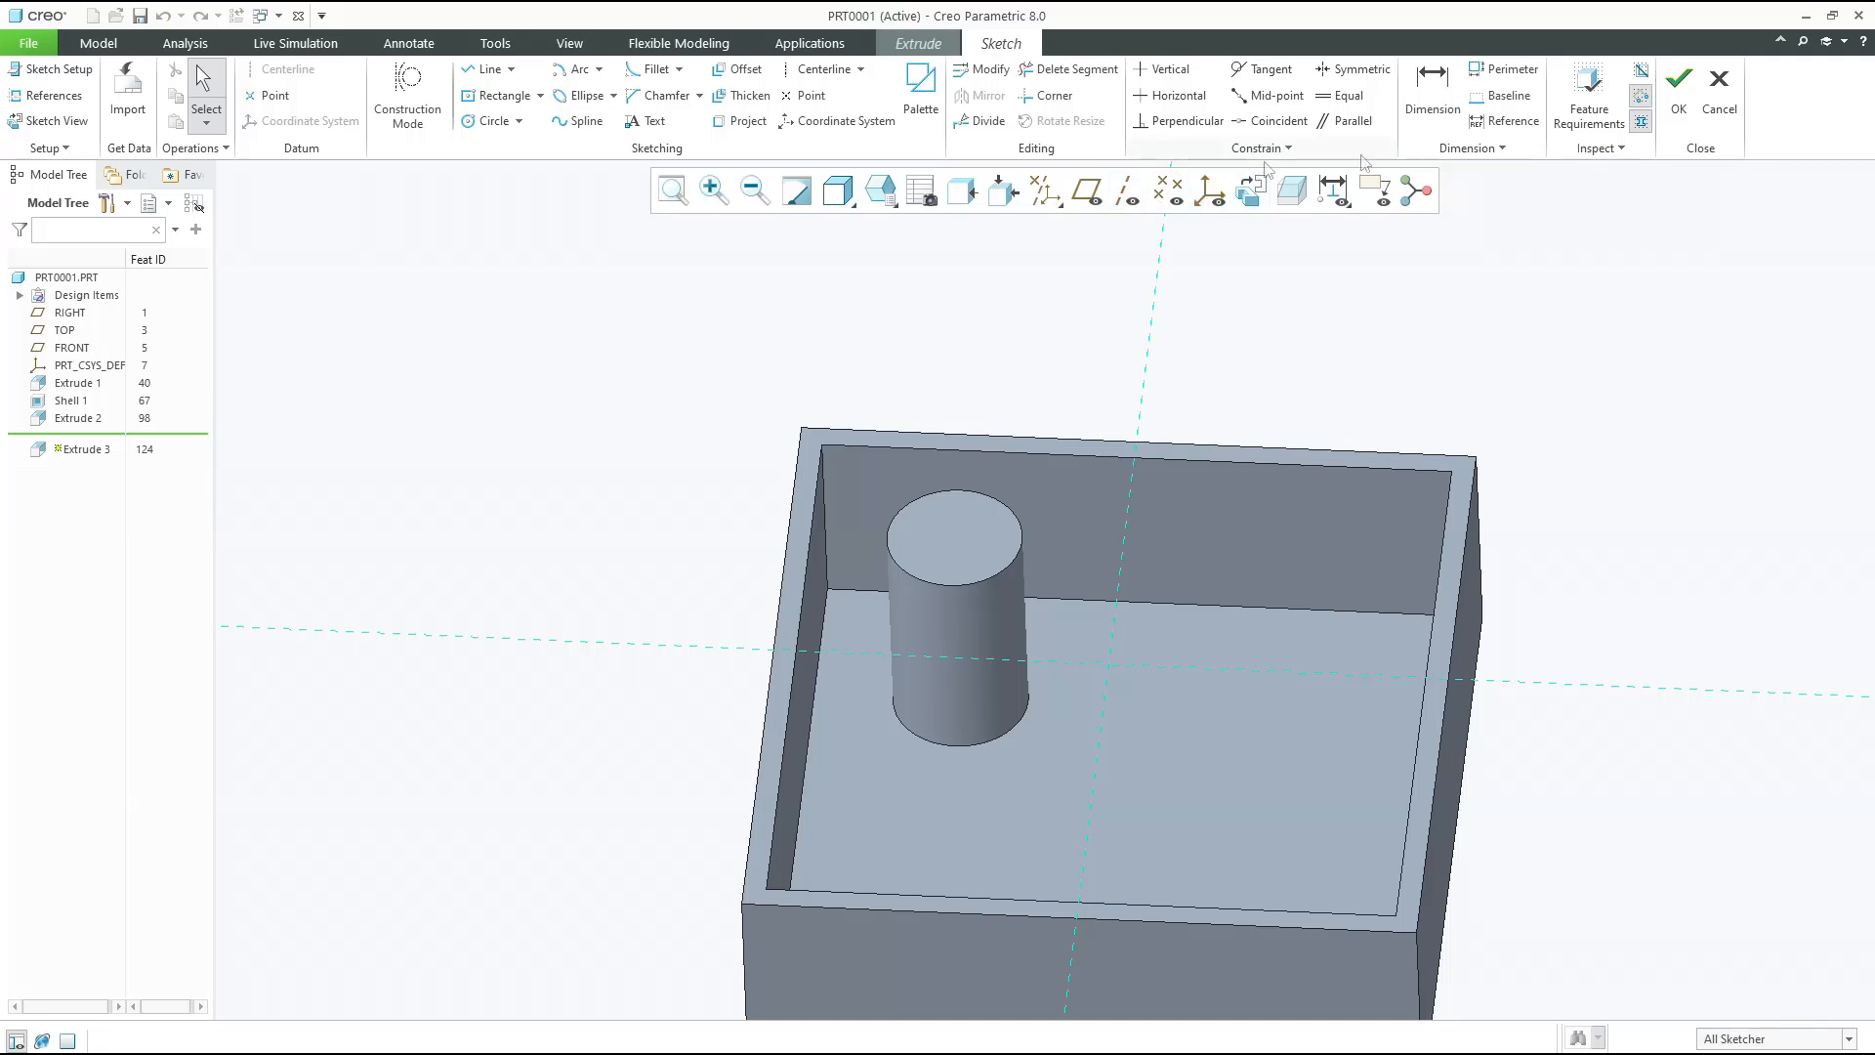
pyautogui.click(1718, 94)
pyautogui.click(994, 574)
# Create a coaxial hole in the cylindrical boss's top face with diameter 20 and depth 35
pyautogui.click(850, 105)
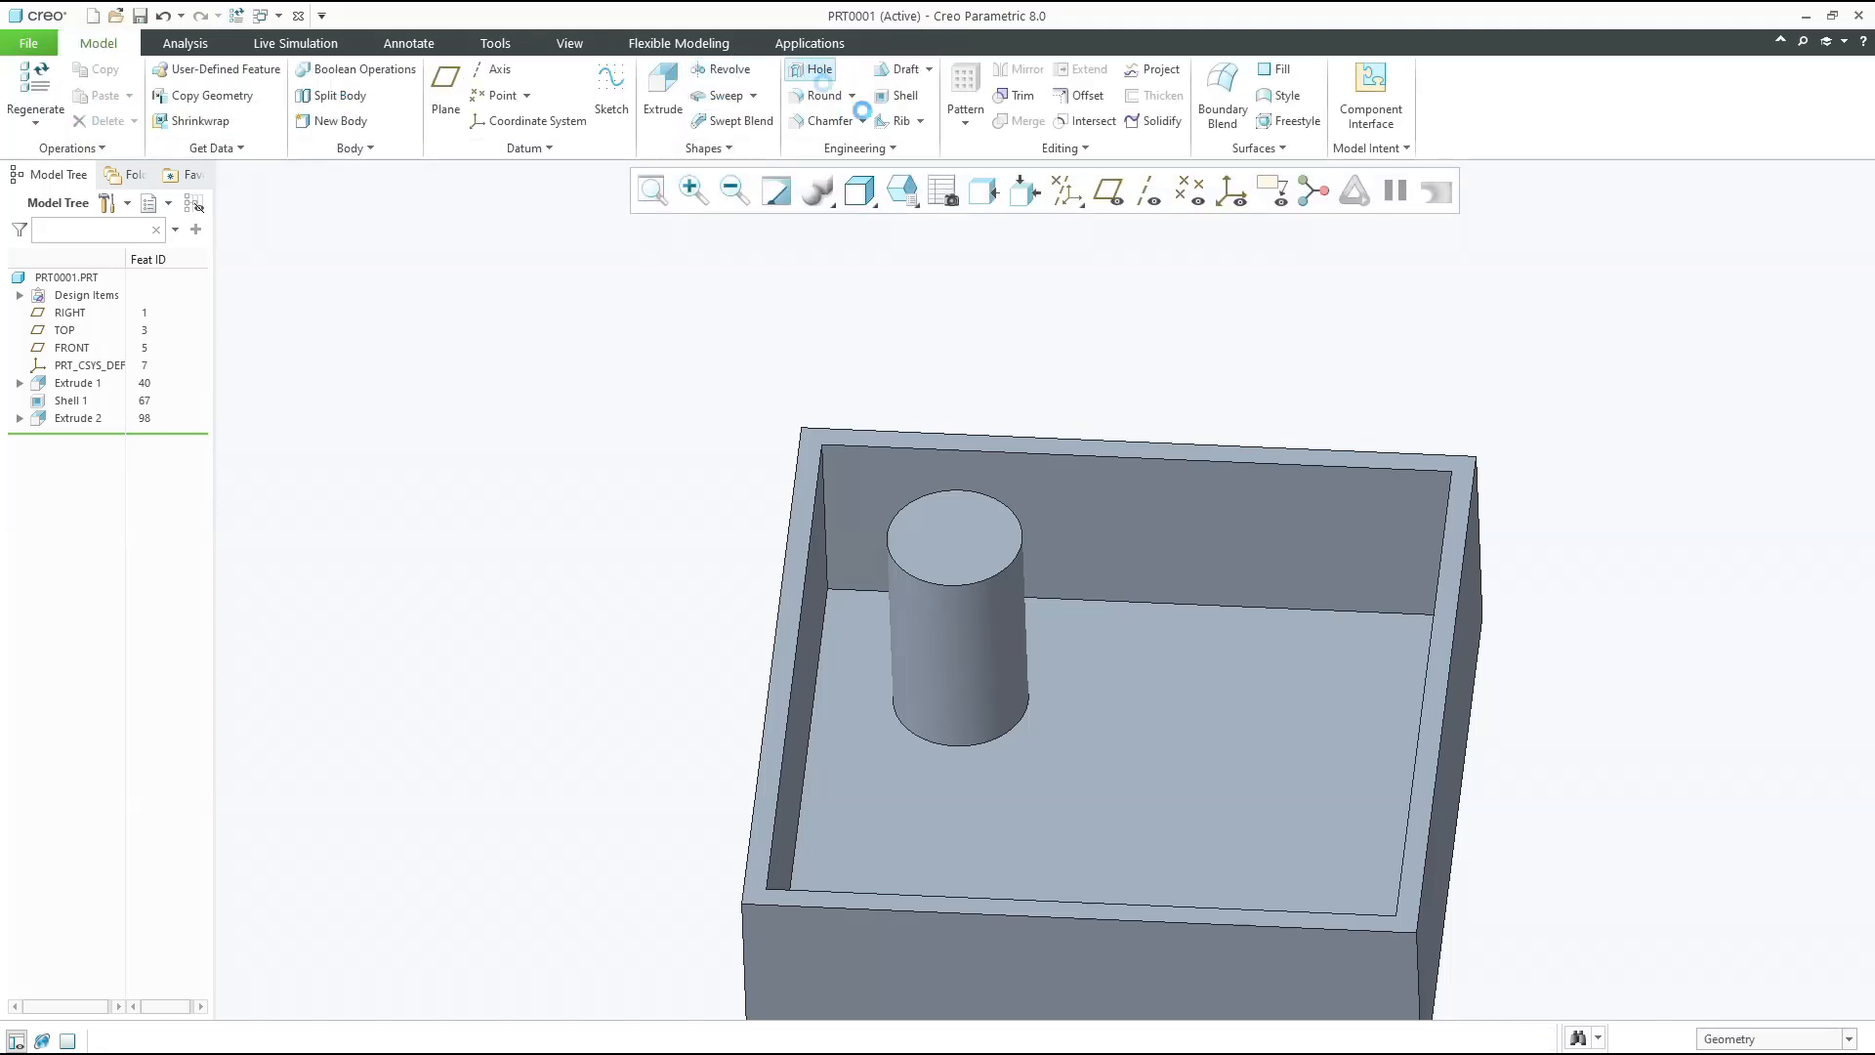
pyautogui.click(956, 564)
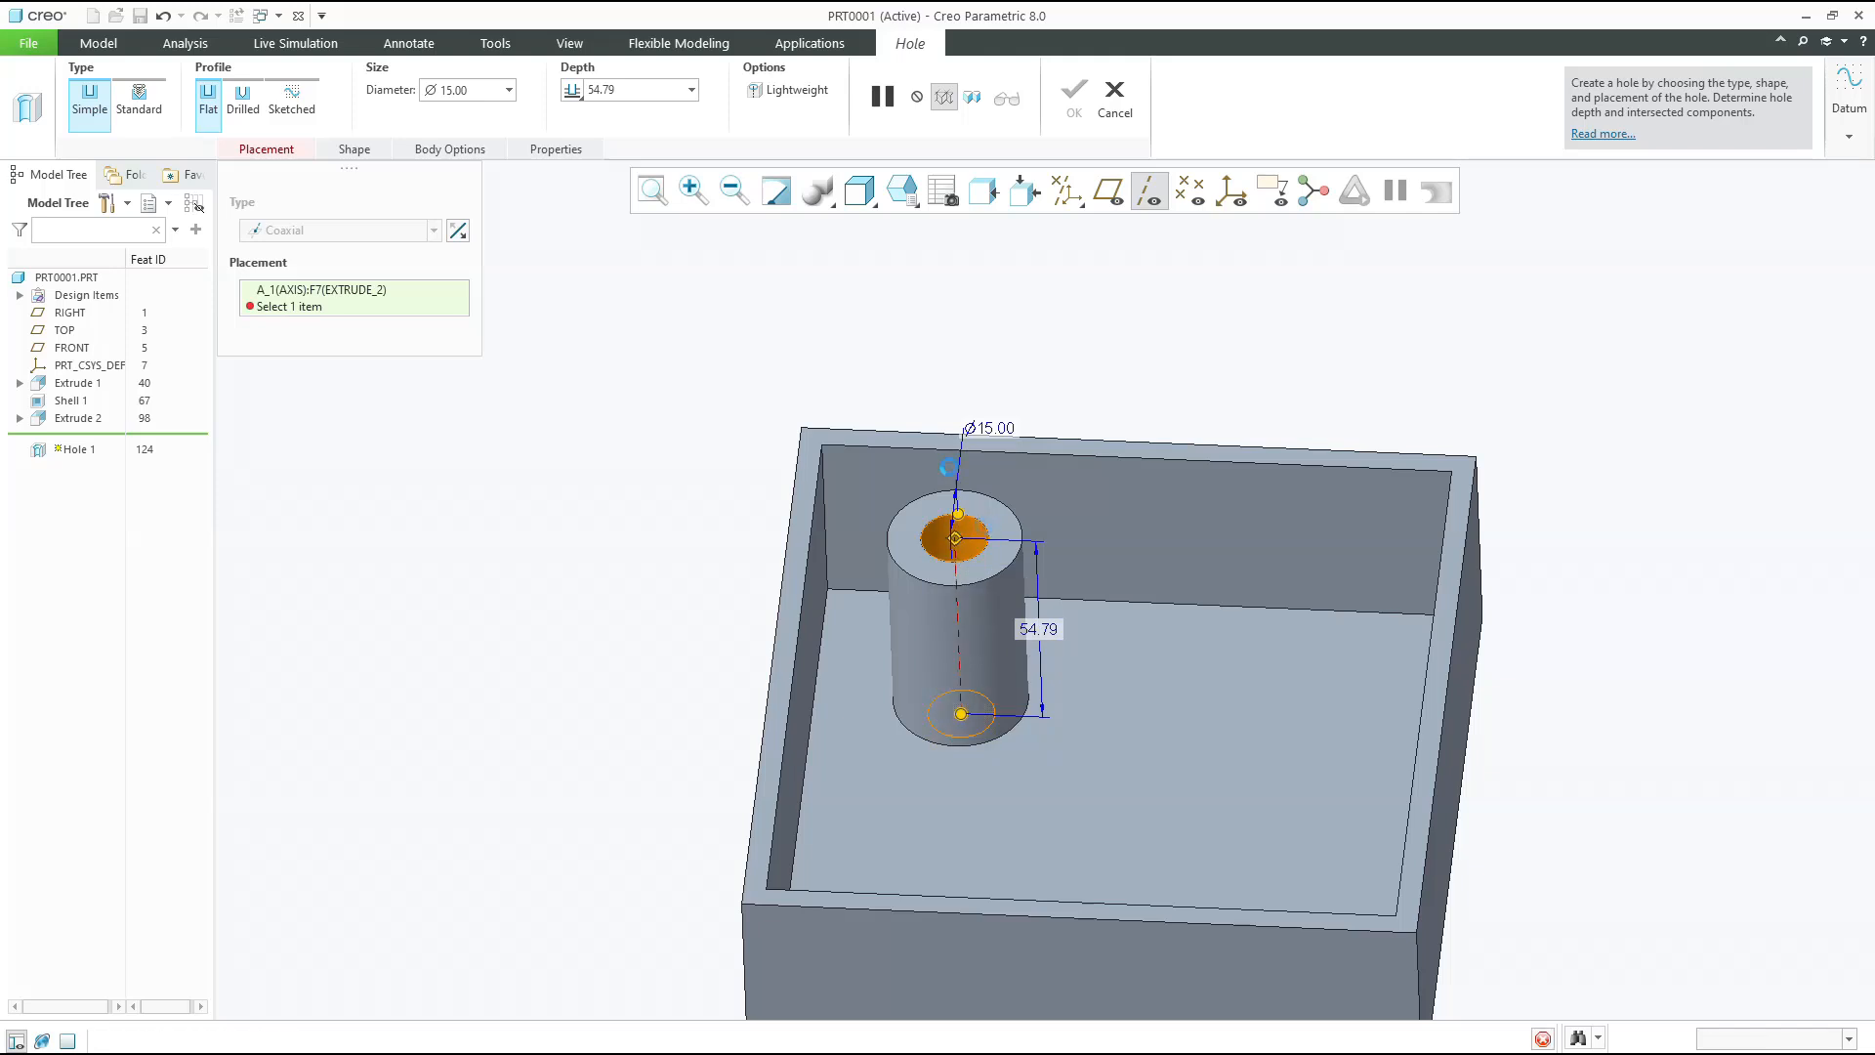
pyautogui.keyDown('ctrl'); pyautogui.click(935, 503); pyautogui.keyUp('ctrl')
pyautogui.doubleClick(442, 98)
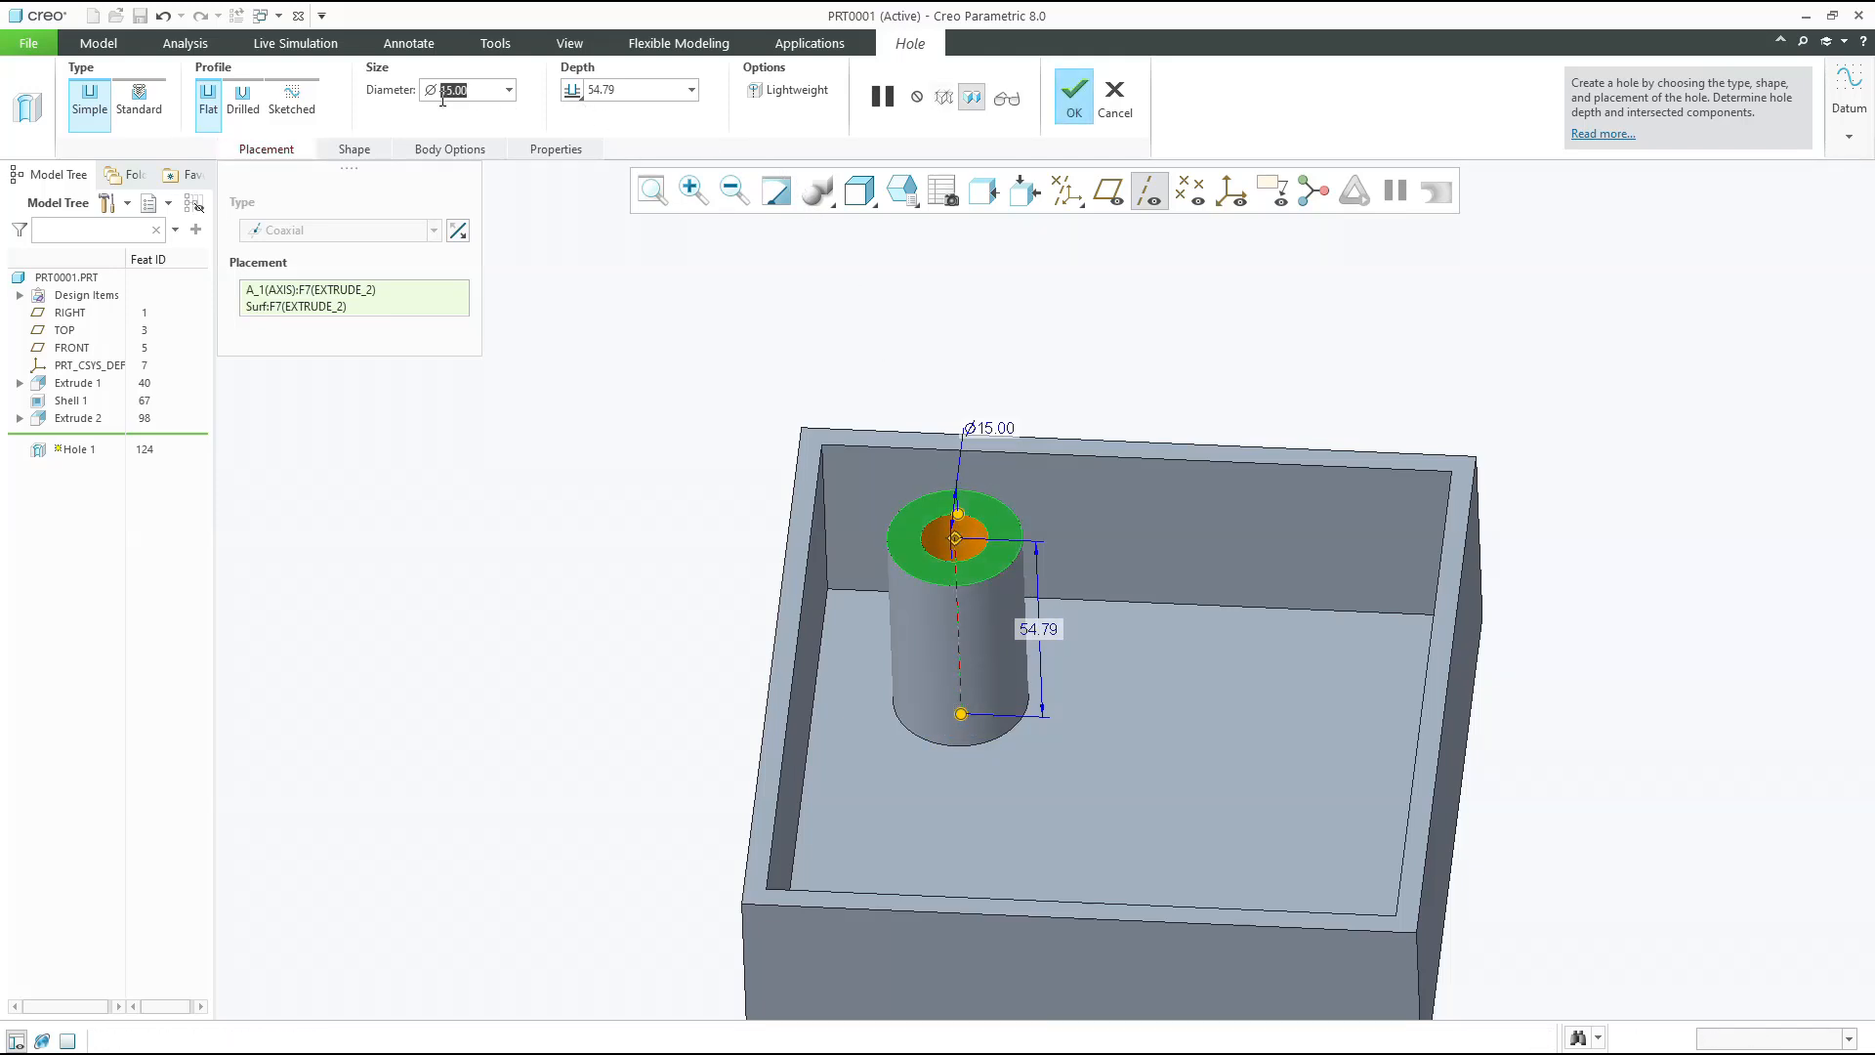
pyautogui.write('20')
pyautogui.press('Return')
pyautogui.doubleClick(637, 91)
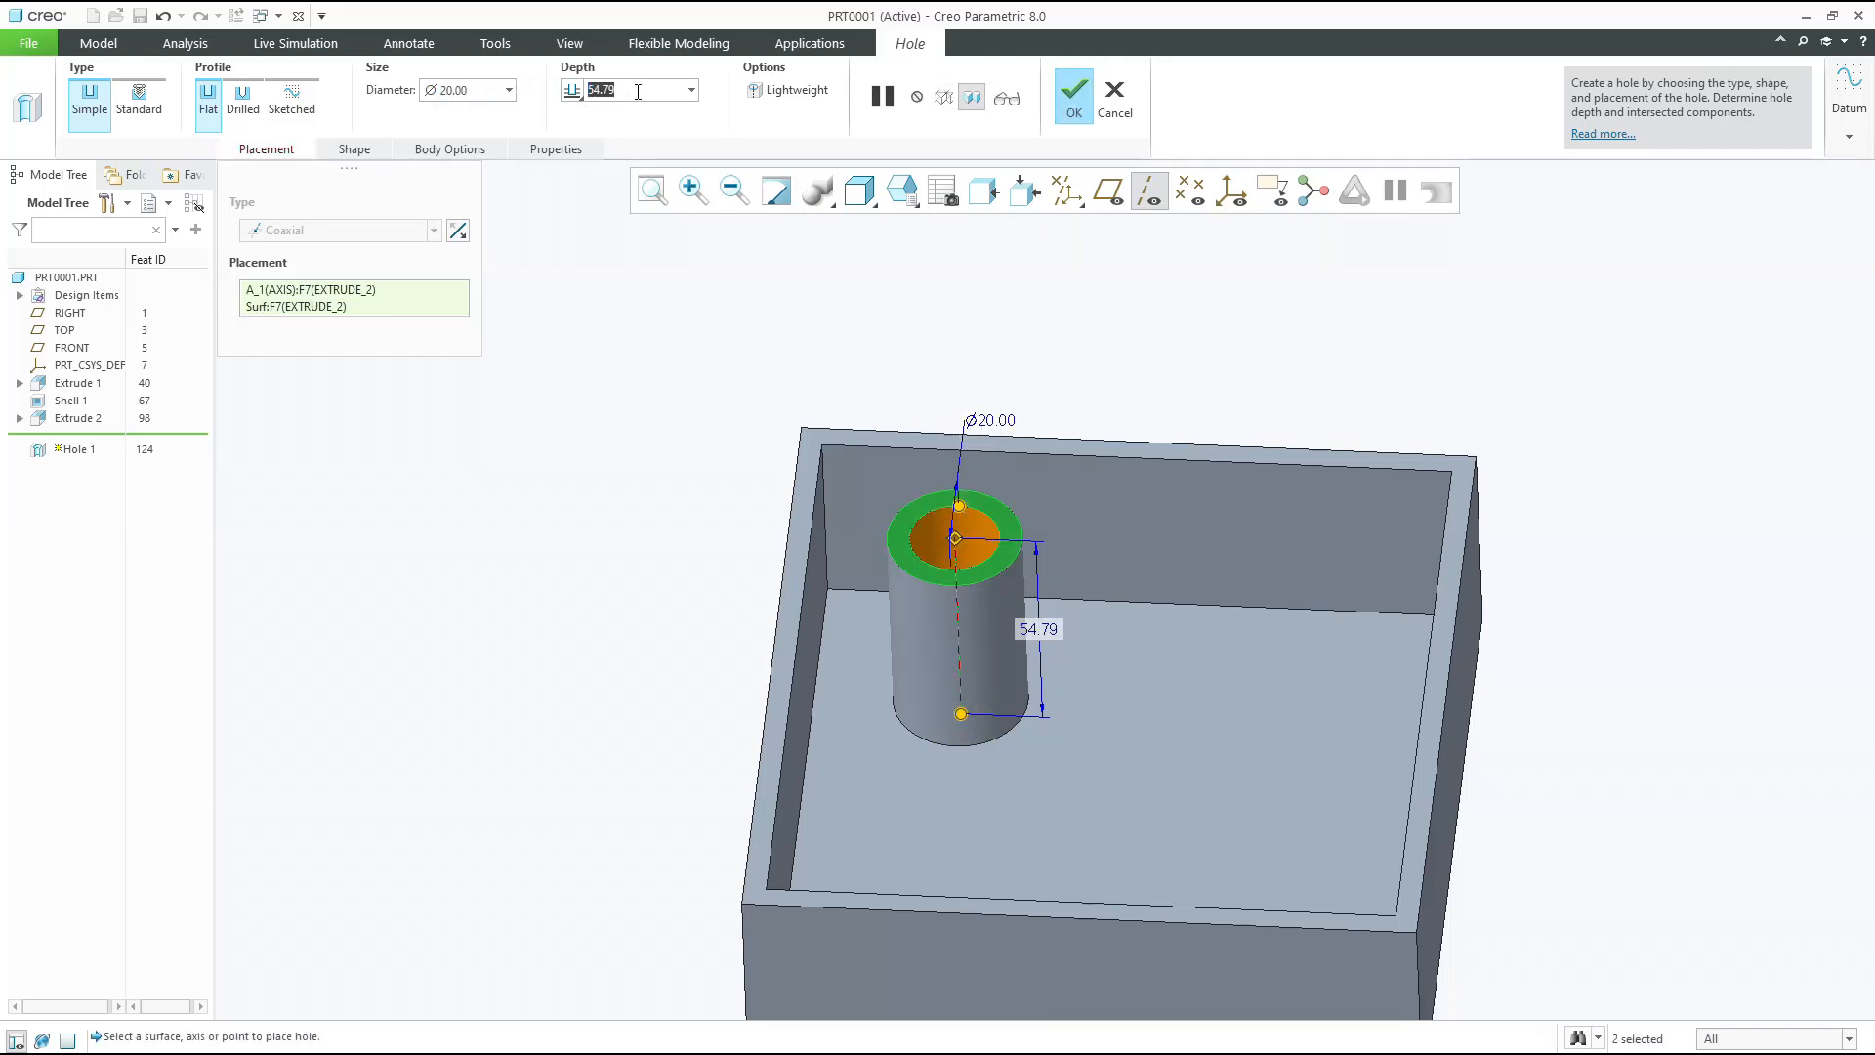
pyautogui.write('35')
pyautogui.press('Return')
pyautogui.middleClick(577, 341)
pyautogui.moveTo(578, 339); pyautogui.dragTo(596, 301, button='middle')
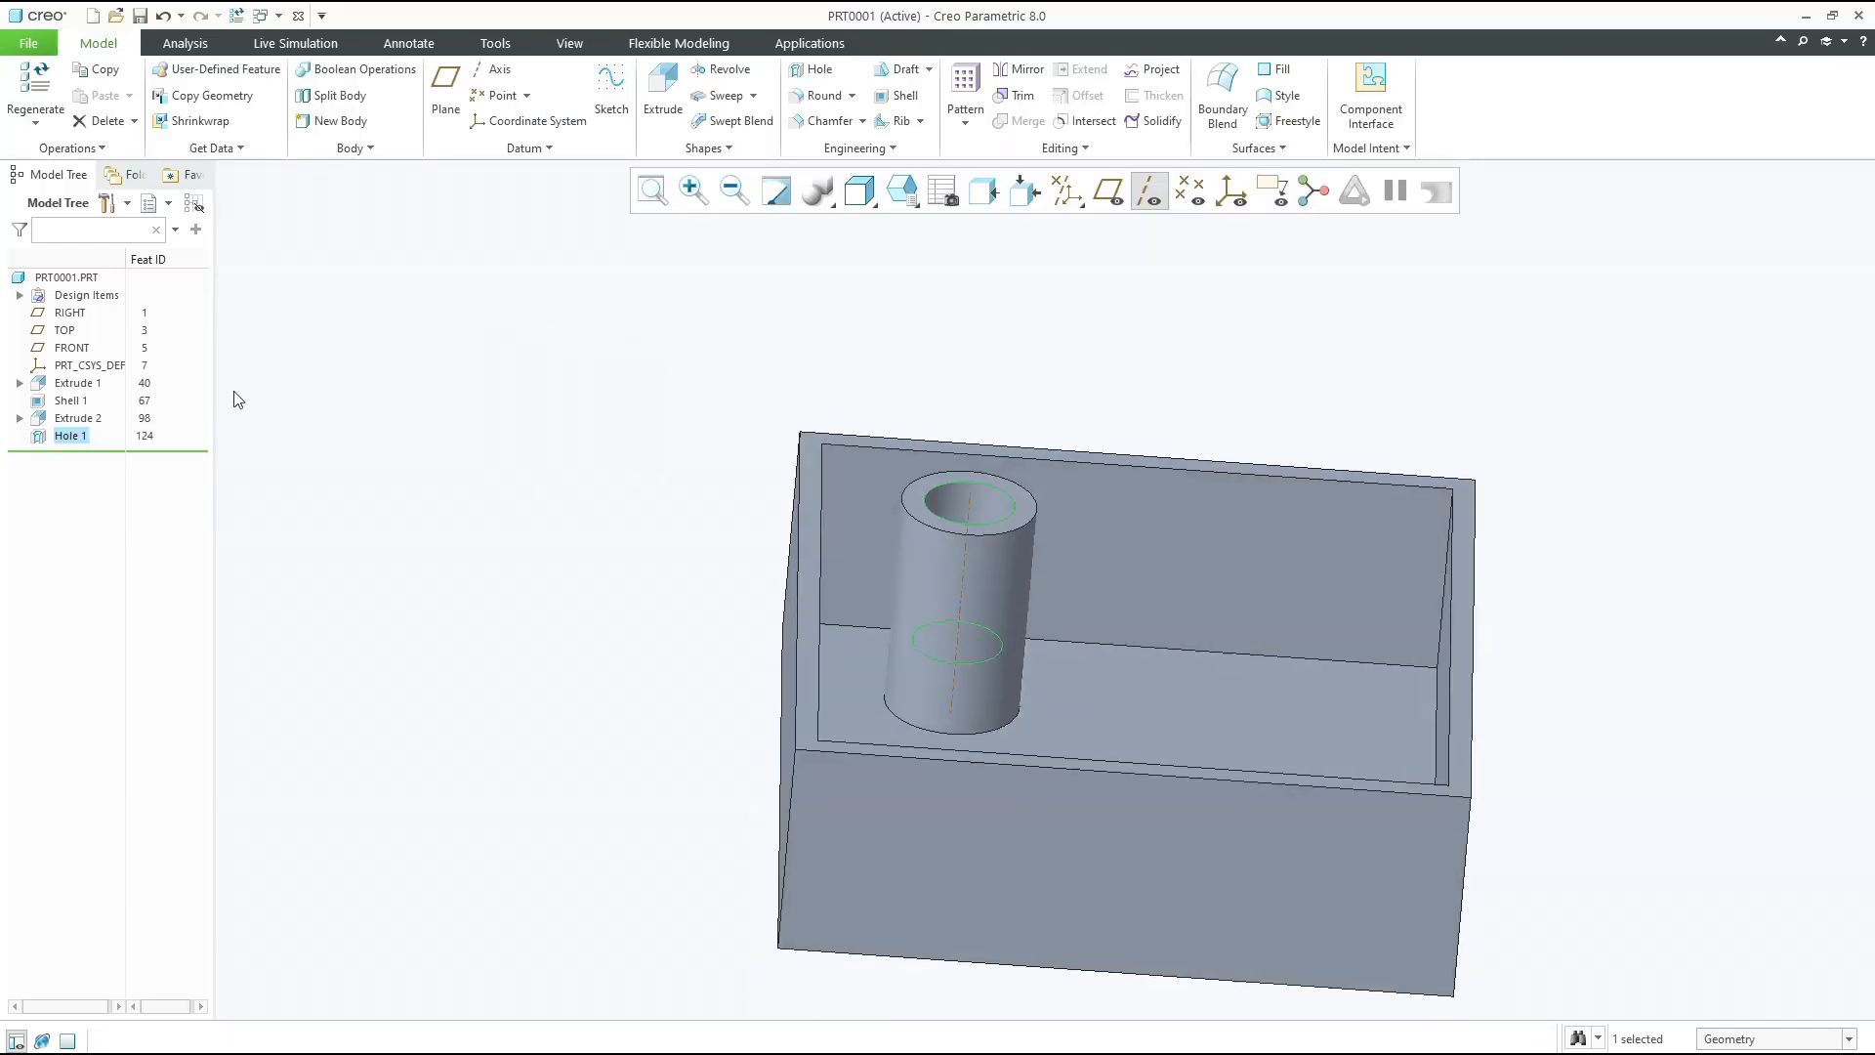
# Redefine the boss's hole to use the Drilled profile
pyautogui.click(86, 436)
pyautogui.click(124, 319)
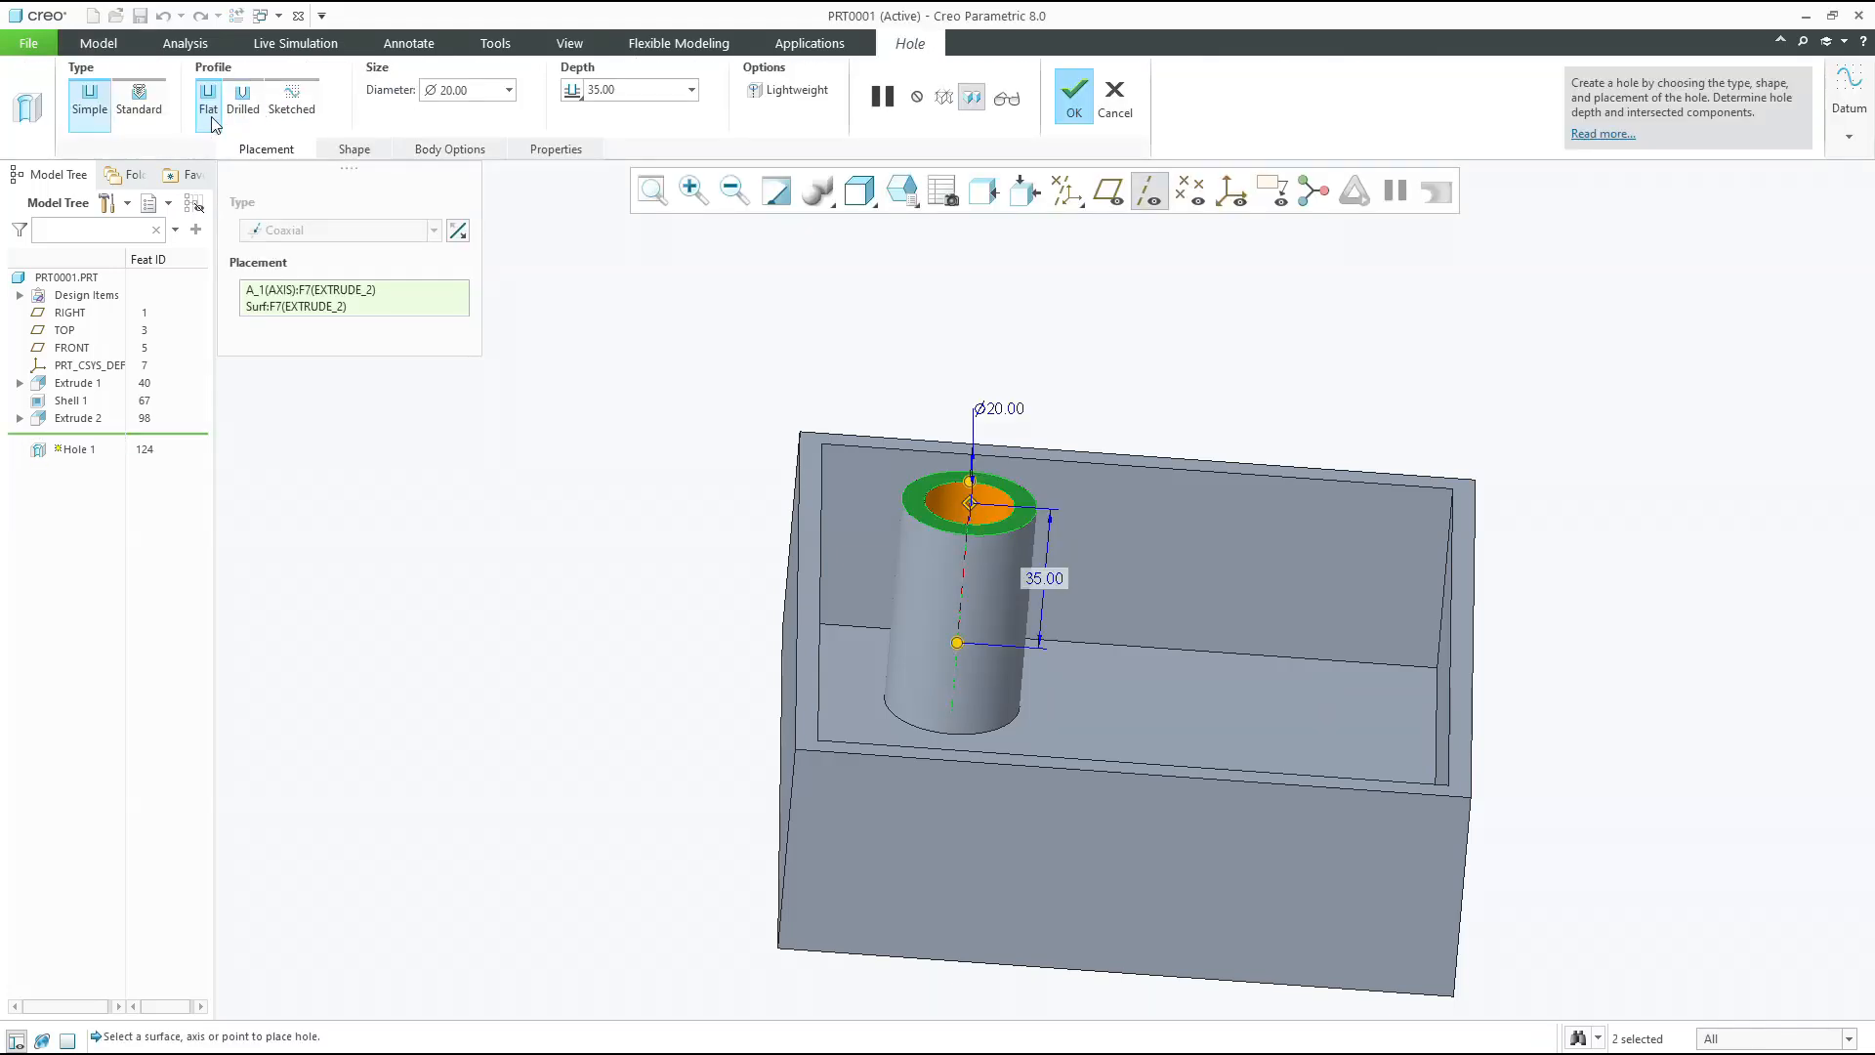
pyautogui.click(243, 98)
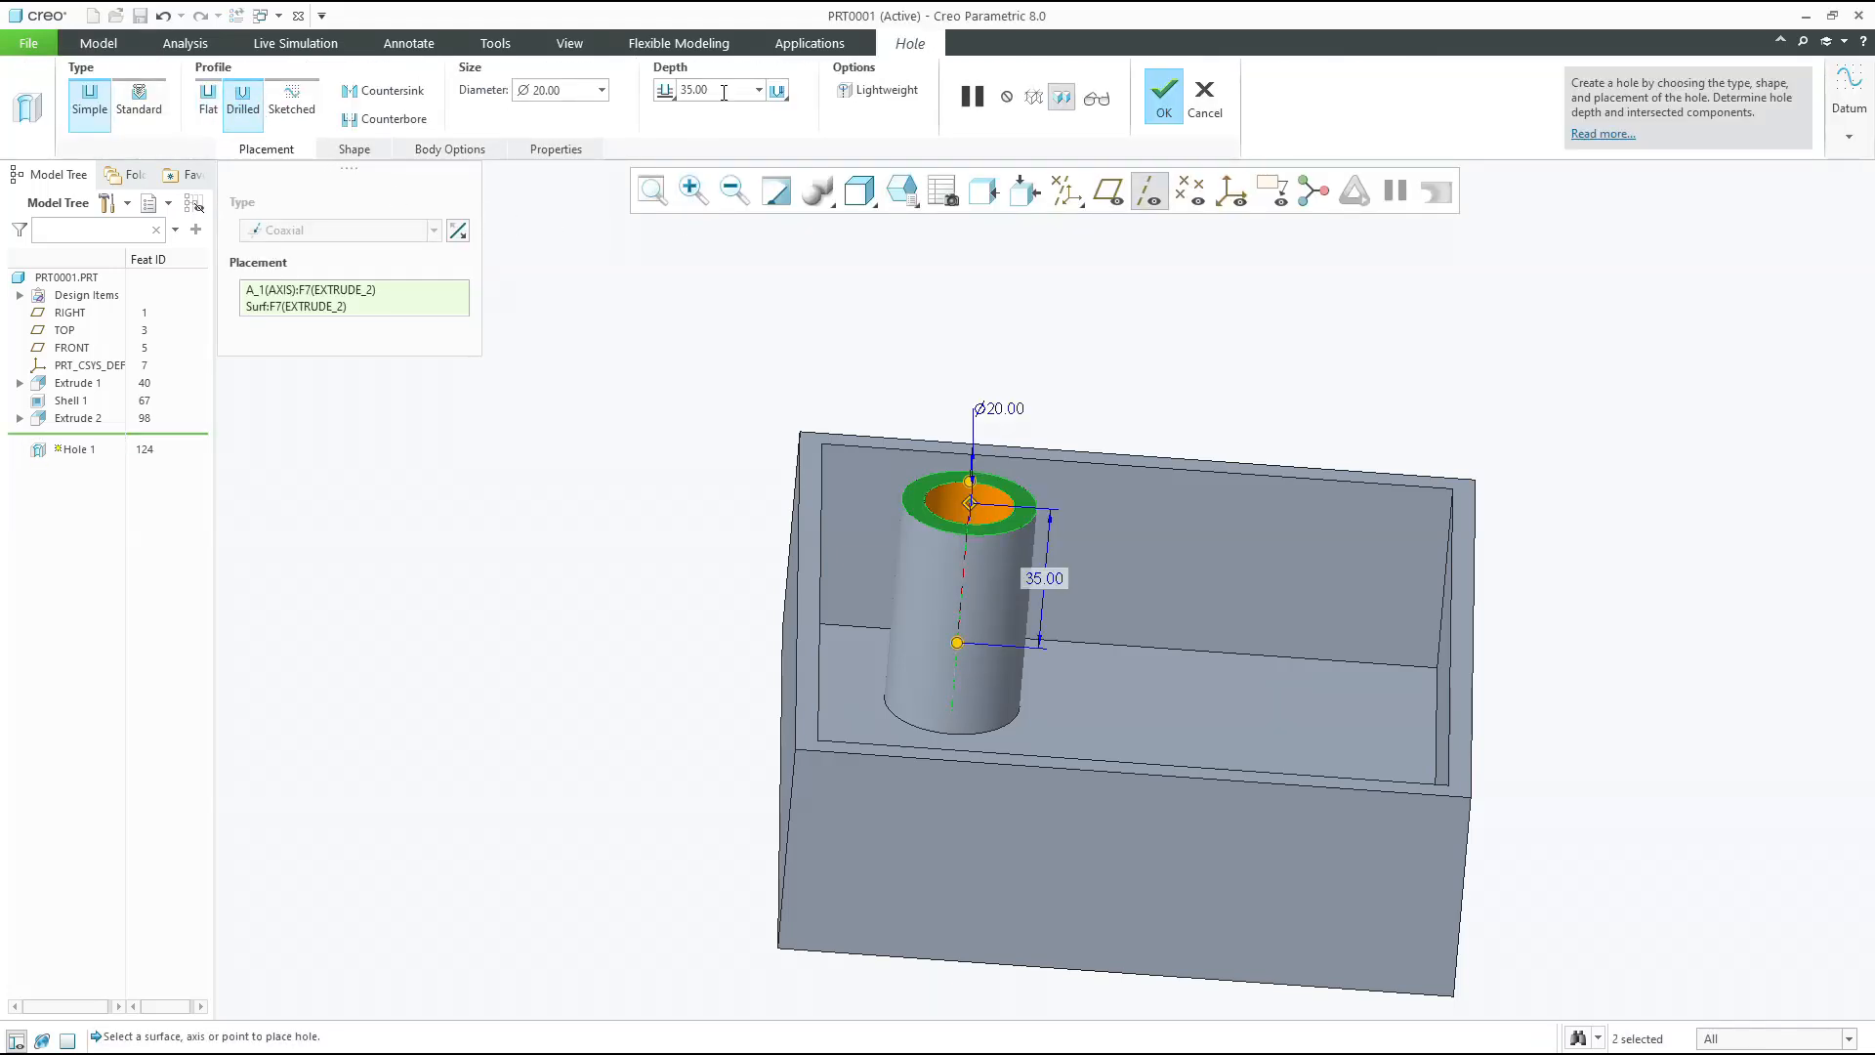
pyautogui.middleClick(788, 344)
pyautogui.click(774, 396)
# Display the datum planes and create a datum plane through the cylindrical boss's surface, parallel to the RIGHT plane
pyautogui.click(1109, 191)
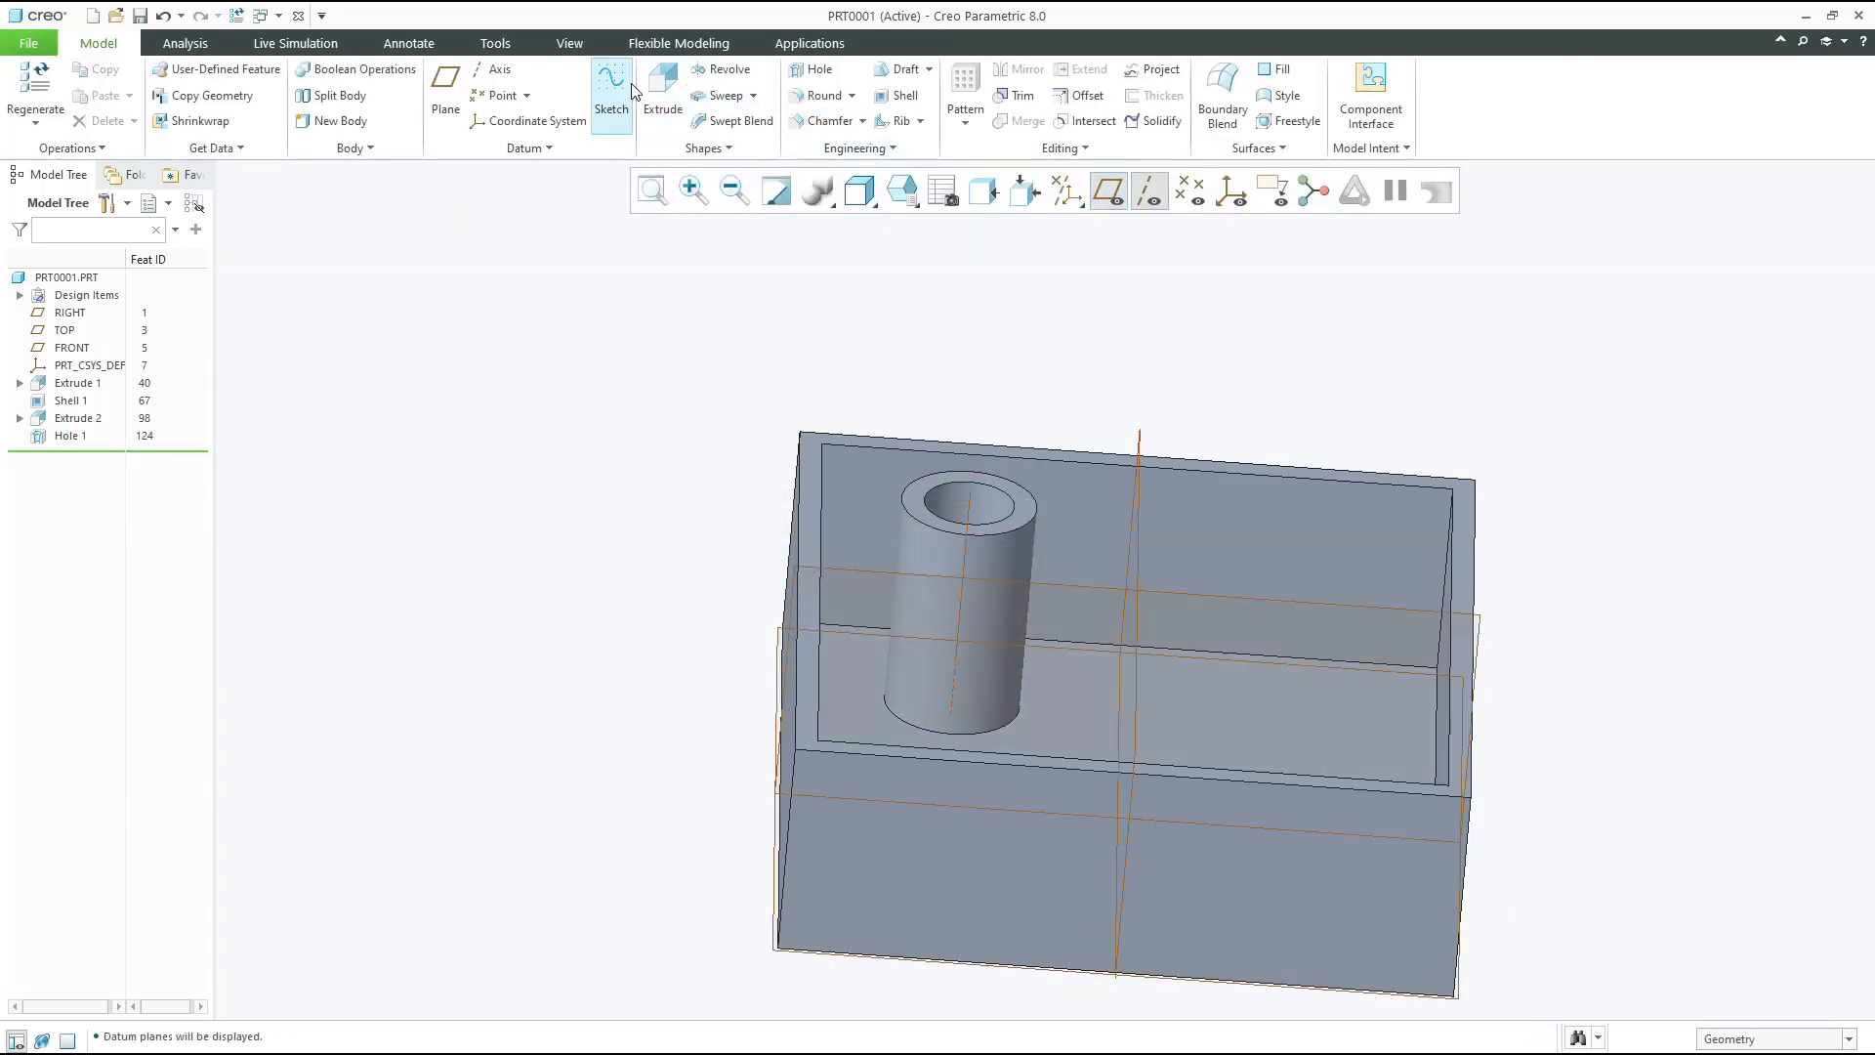
pyautogui.click(445, 90)
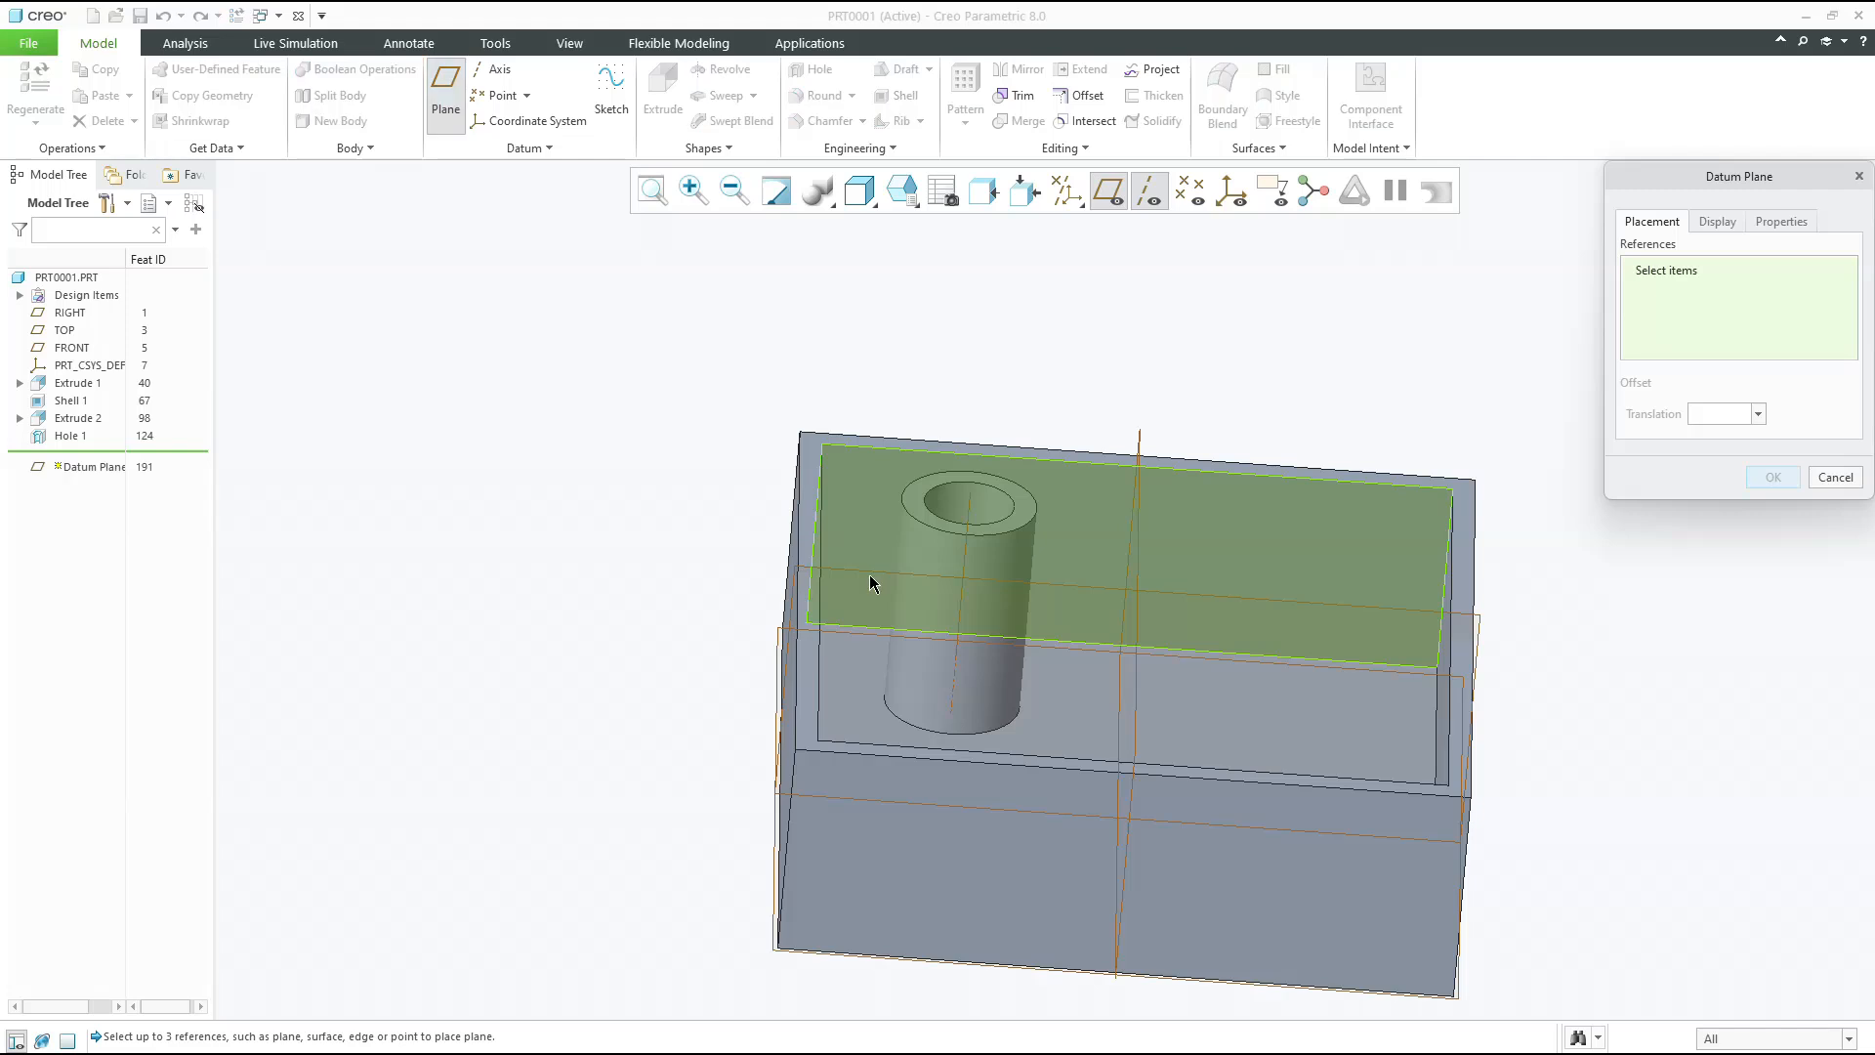
pyautogui.click(1139, 432)
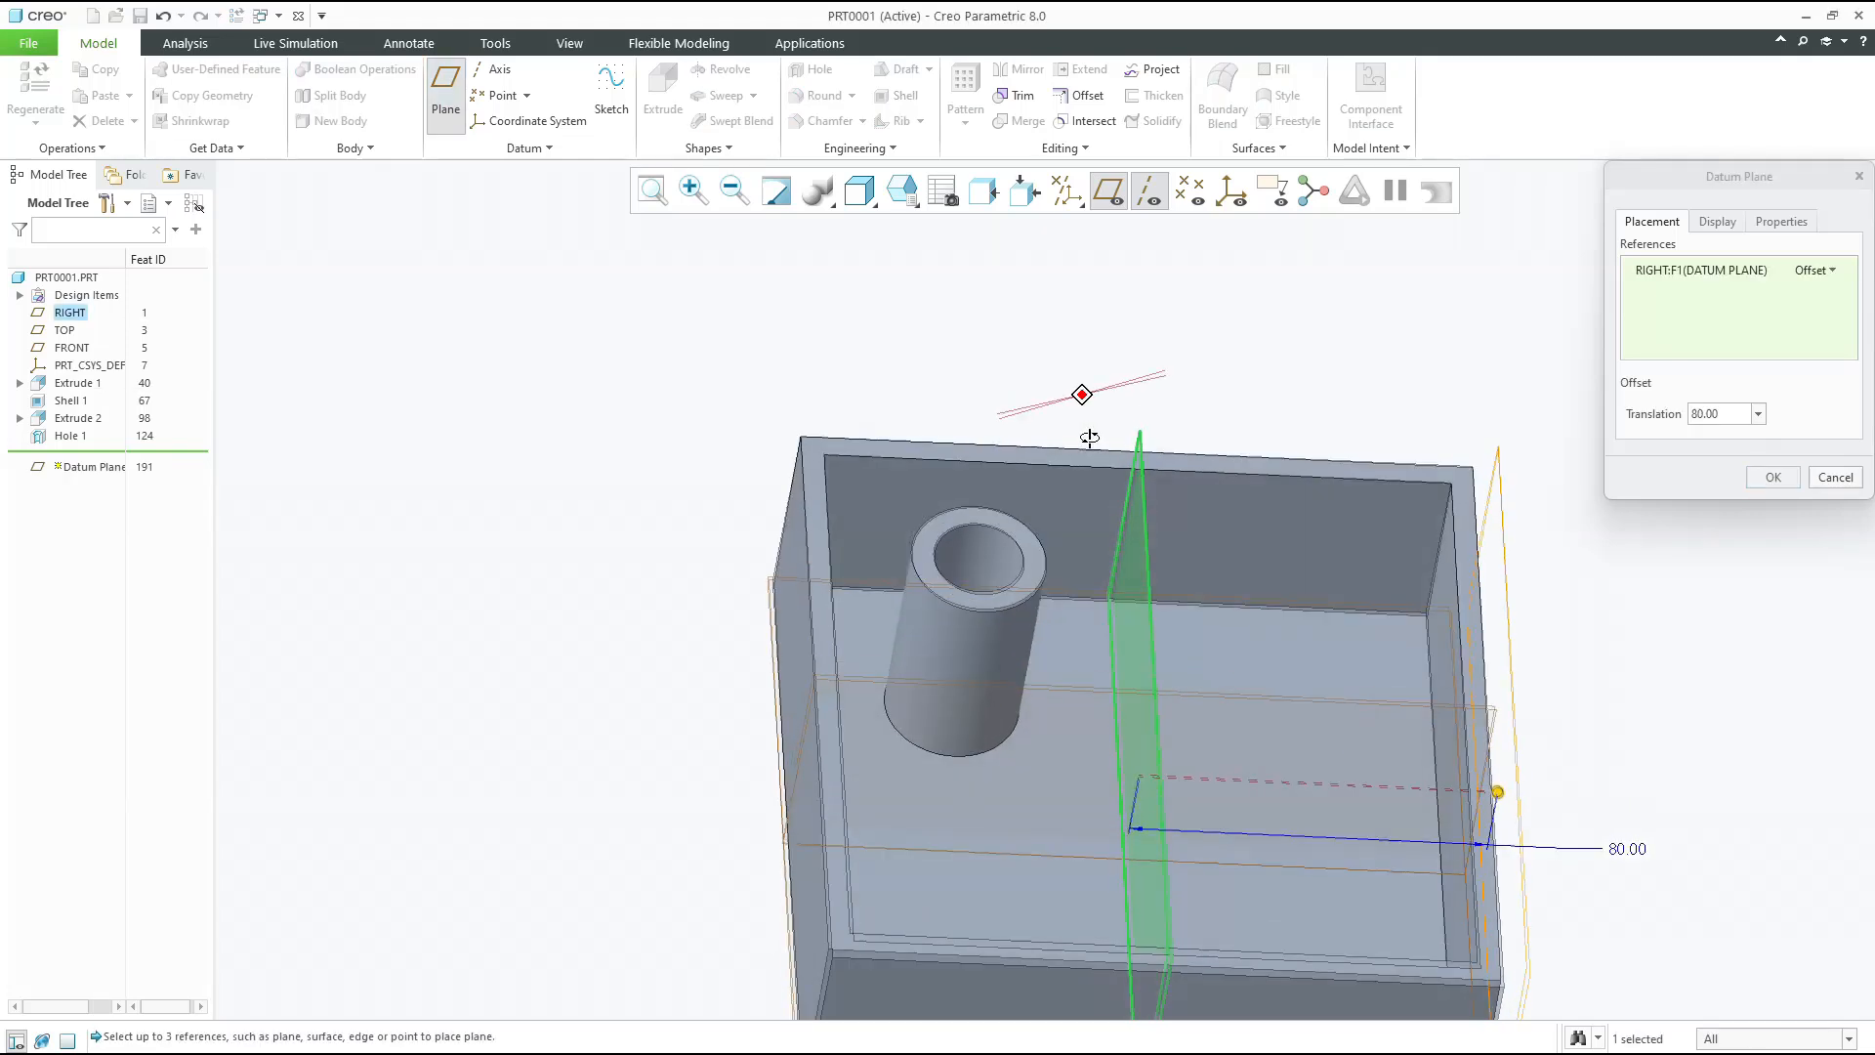
pyautogui.keyDown('ctrl'); pyautogui.click(940, 640); pyautogui.keyUp('ctrl')
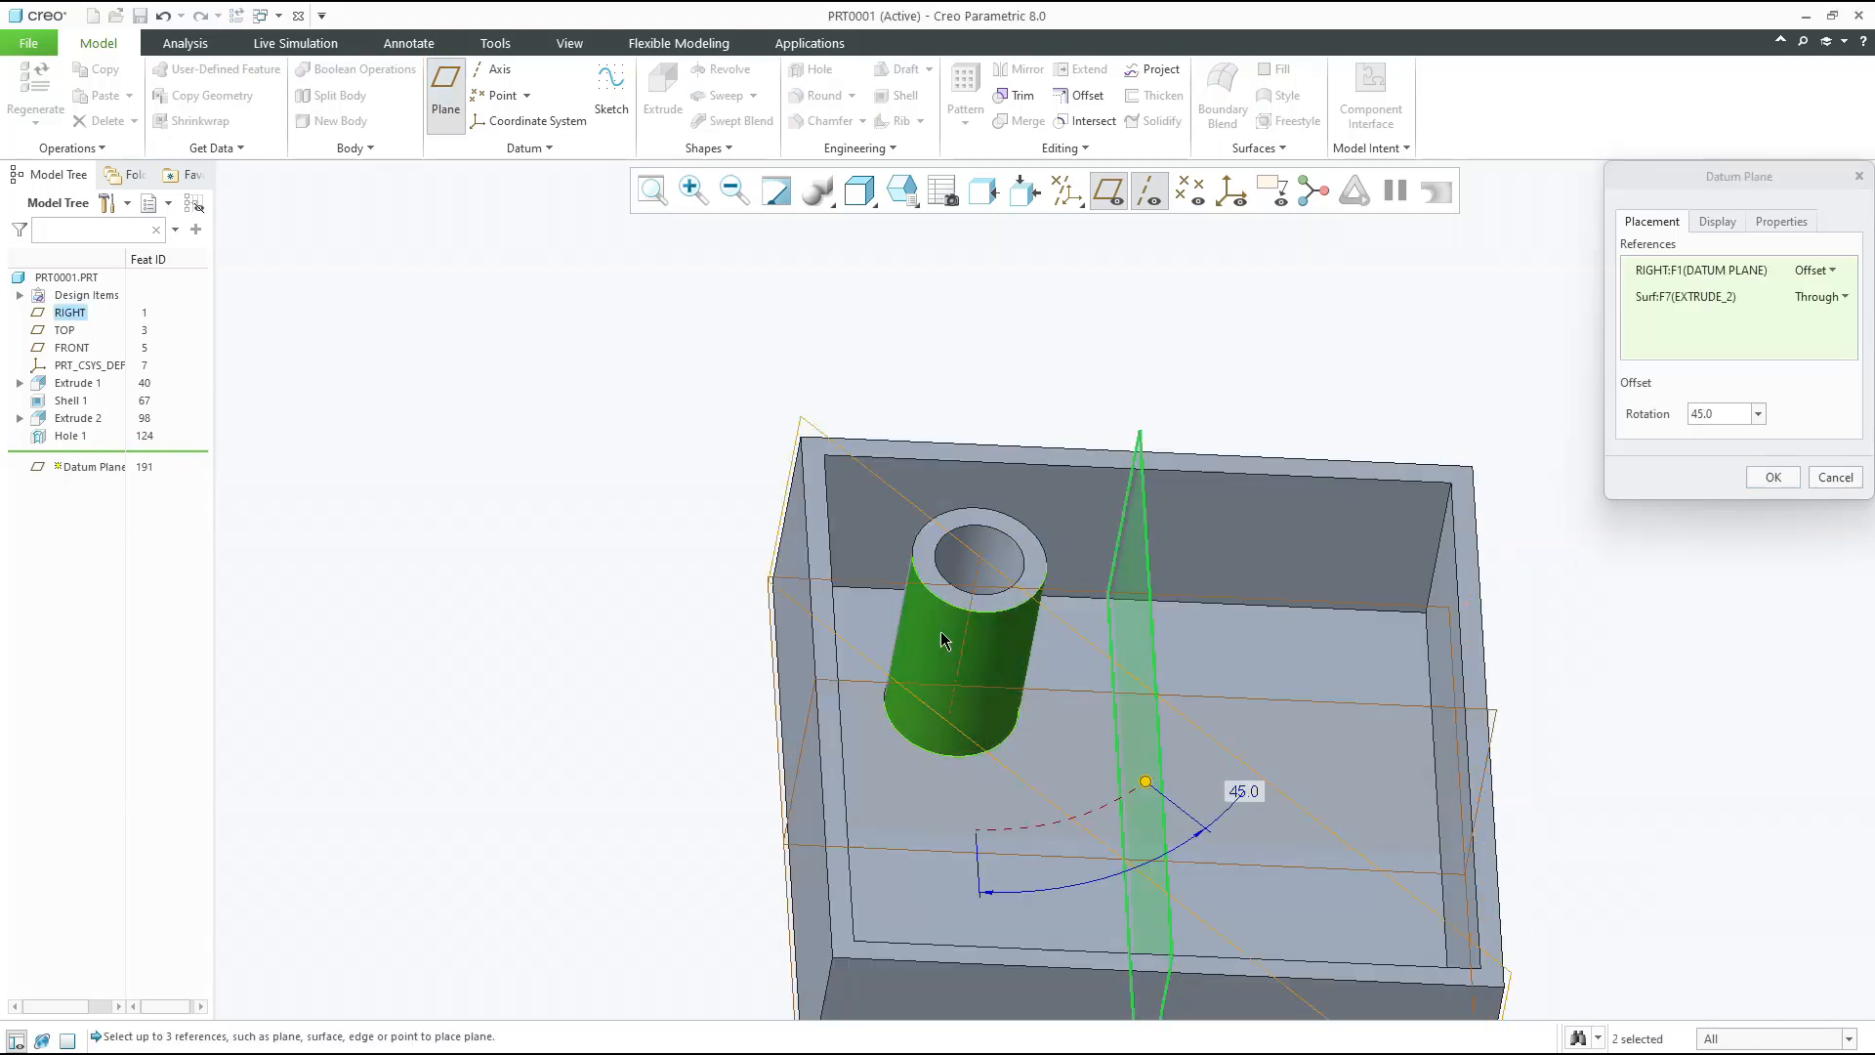
pyautogui.click(1833, 270)
pyautogui.click(1815, 304)
pyautogui.click(1772, 477)
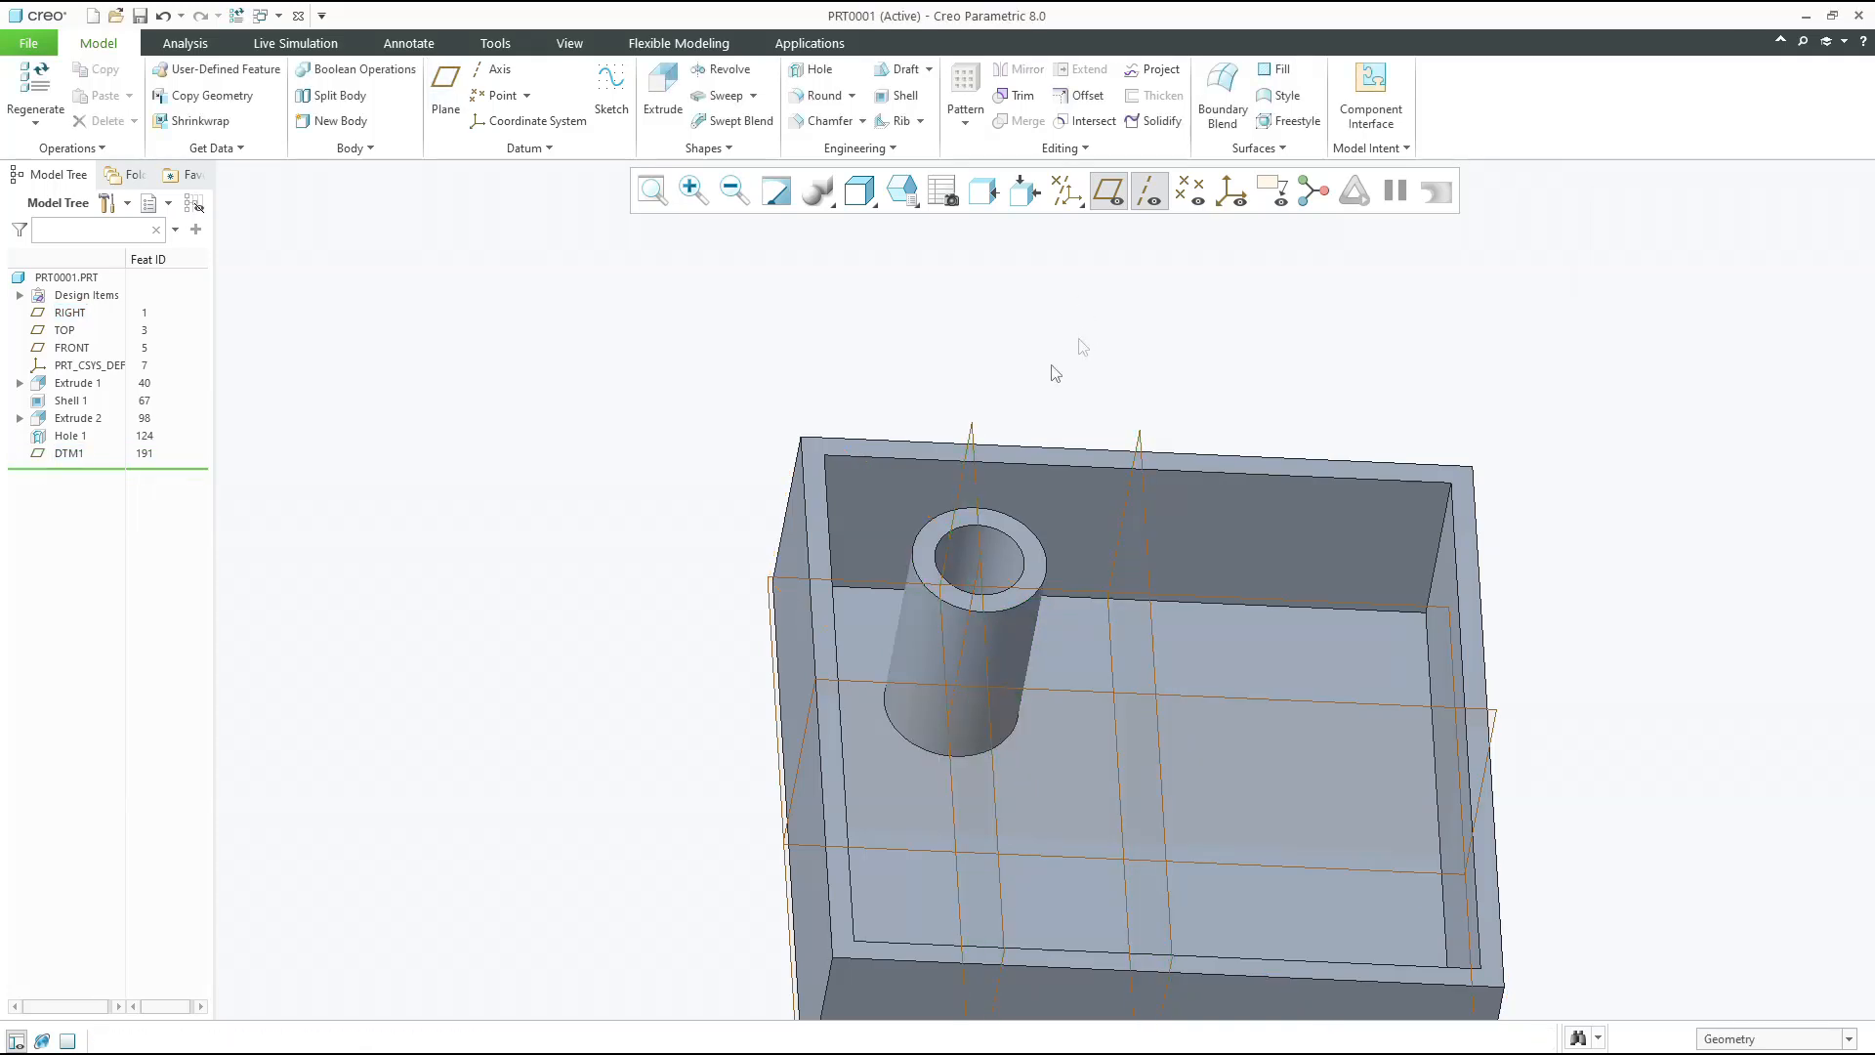
# Create a planar cross-section of the part at the datum plane through the cylindrical boss
pyautogui.click(882, 547)
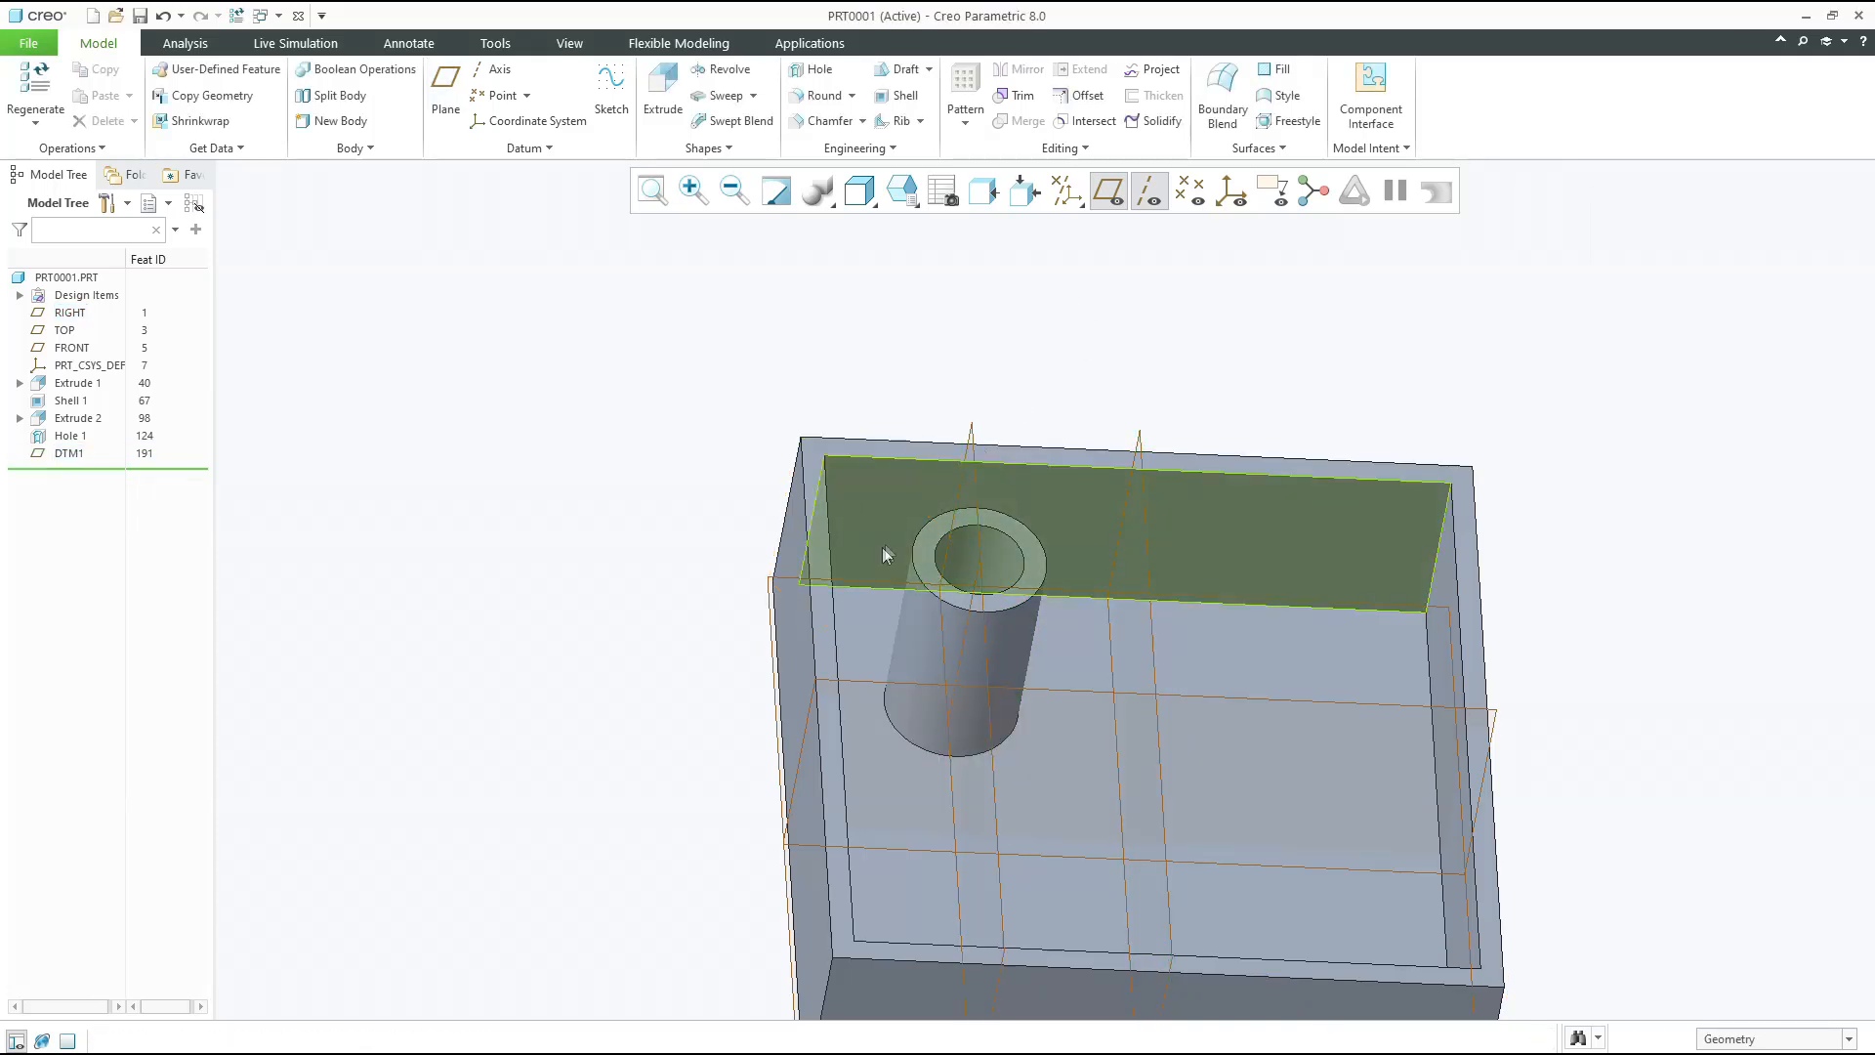
pyautogui.click(977, 455)
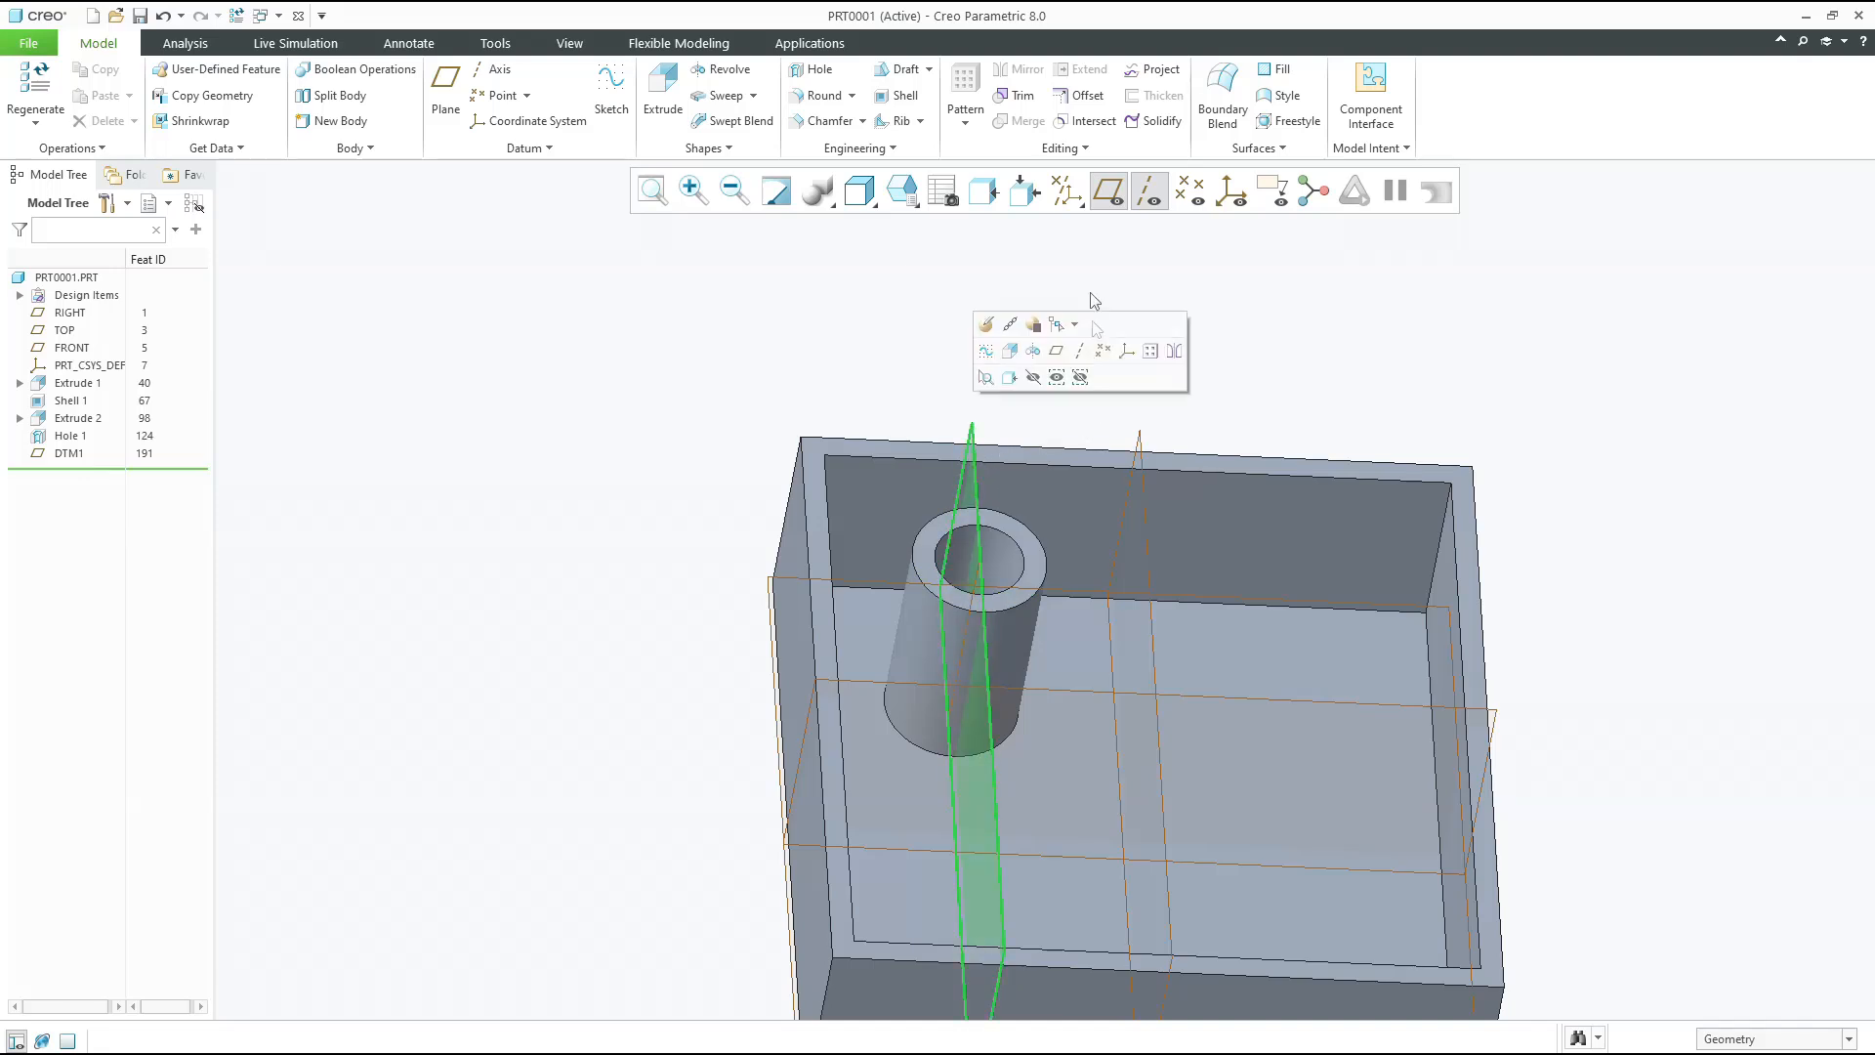
pyautogui.click(567, 40)
pyautogui.click(697, 83)
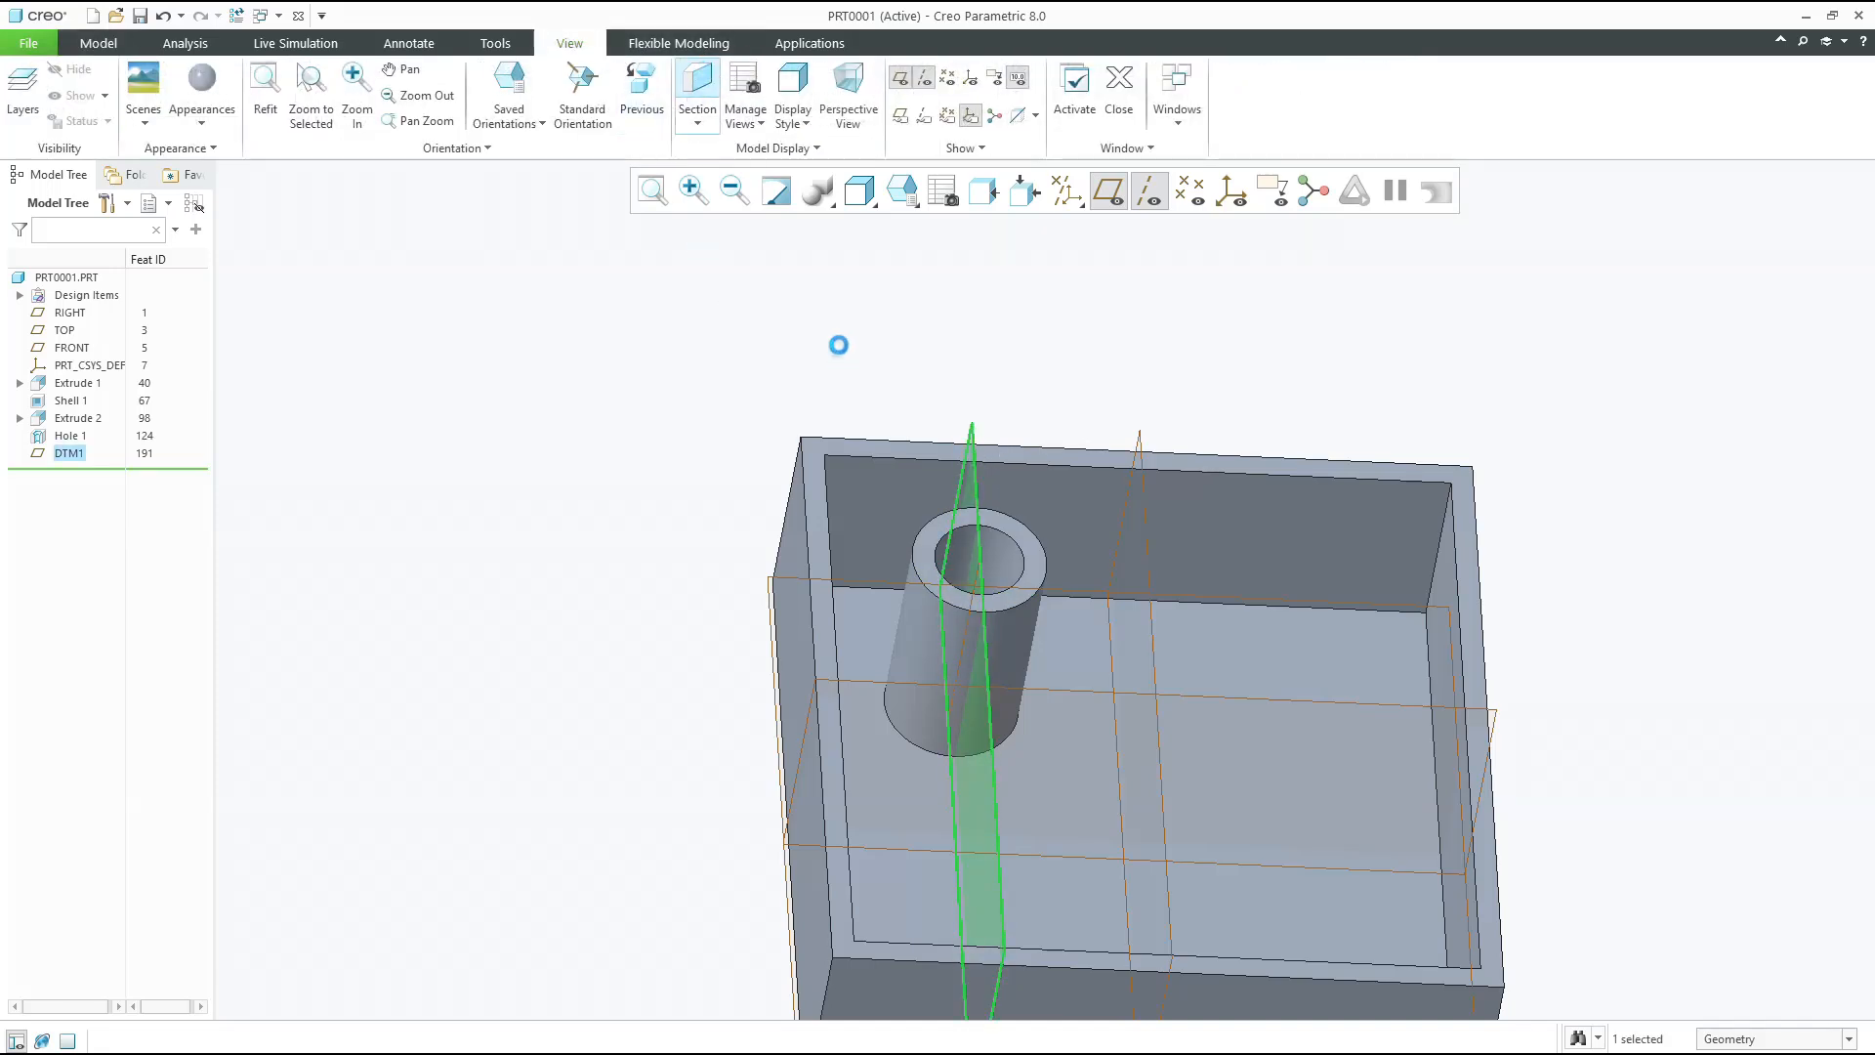
pyautogui.moveTo(853, 449); pyautogui.dragTo(897, 482, button='middle')
pyautogui.click(720, 479)
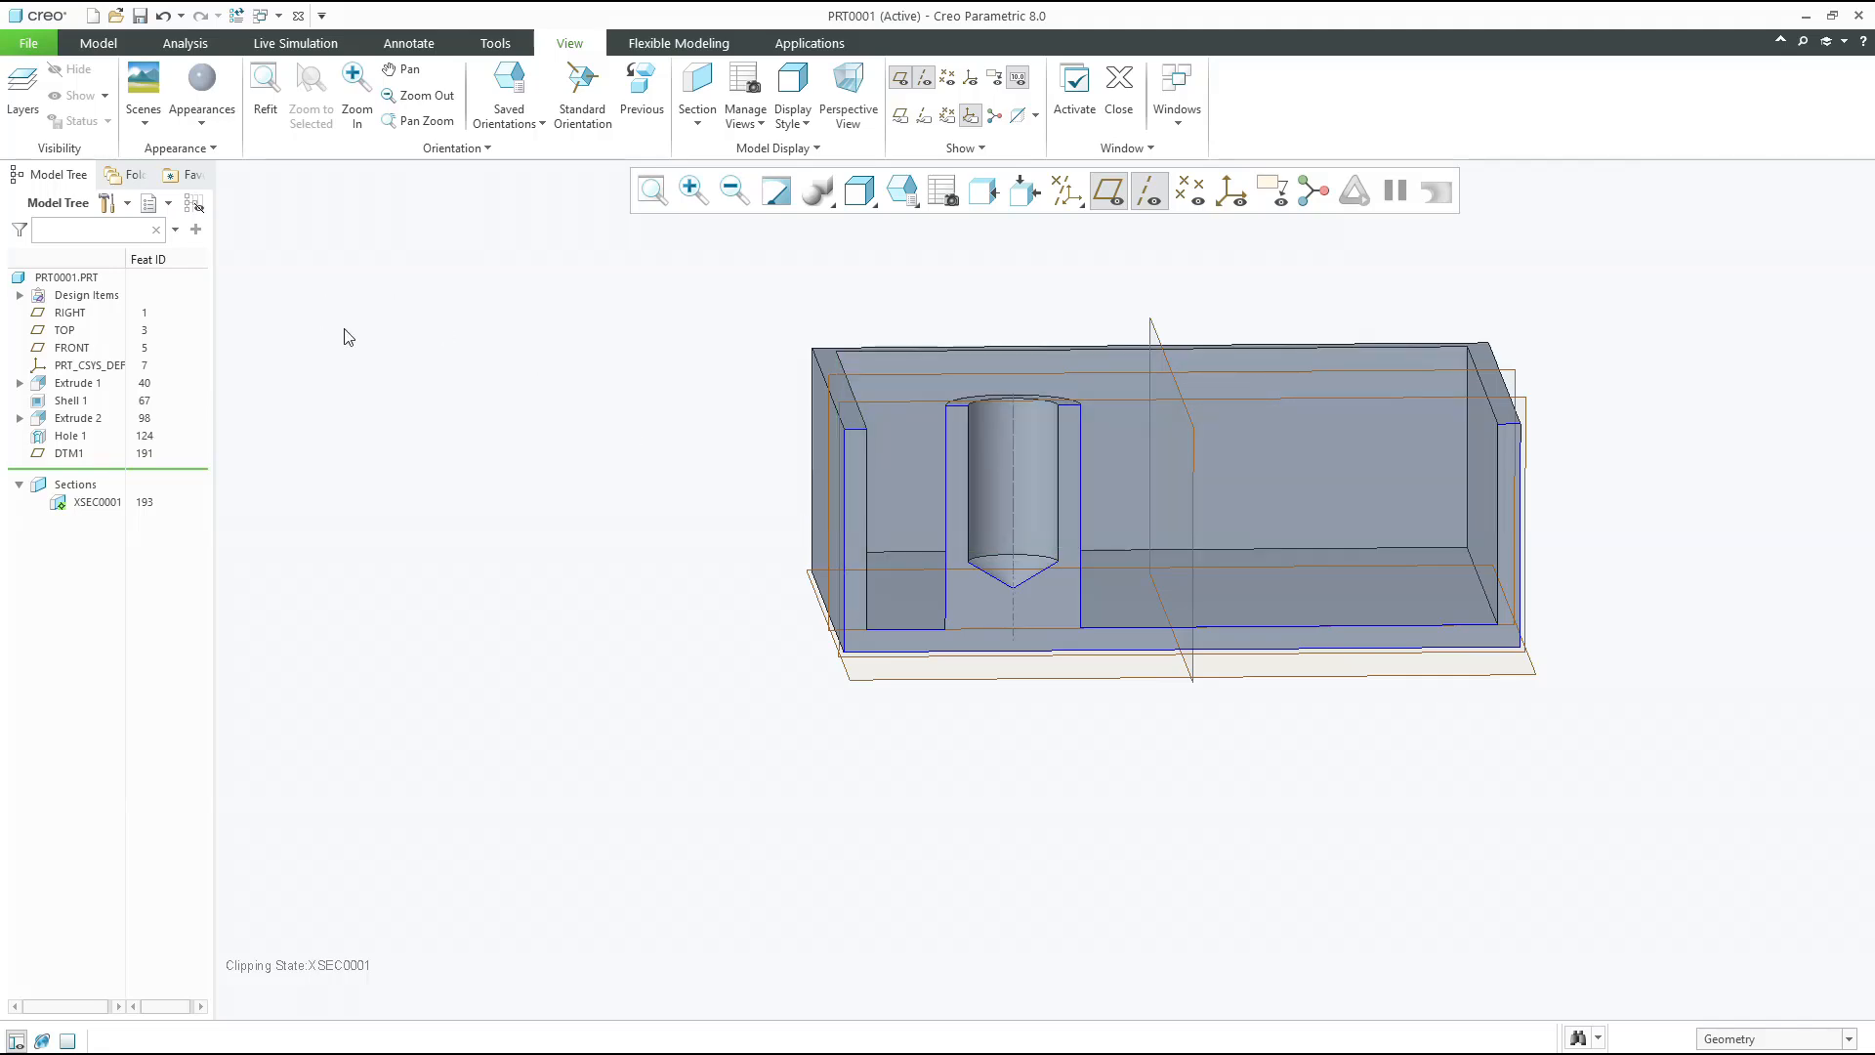
# Reset the model's view orientation and deactivate the cross-section to display the whole part
pyautogui.click(902, 191)
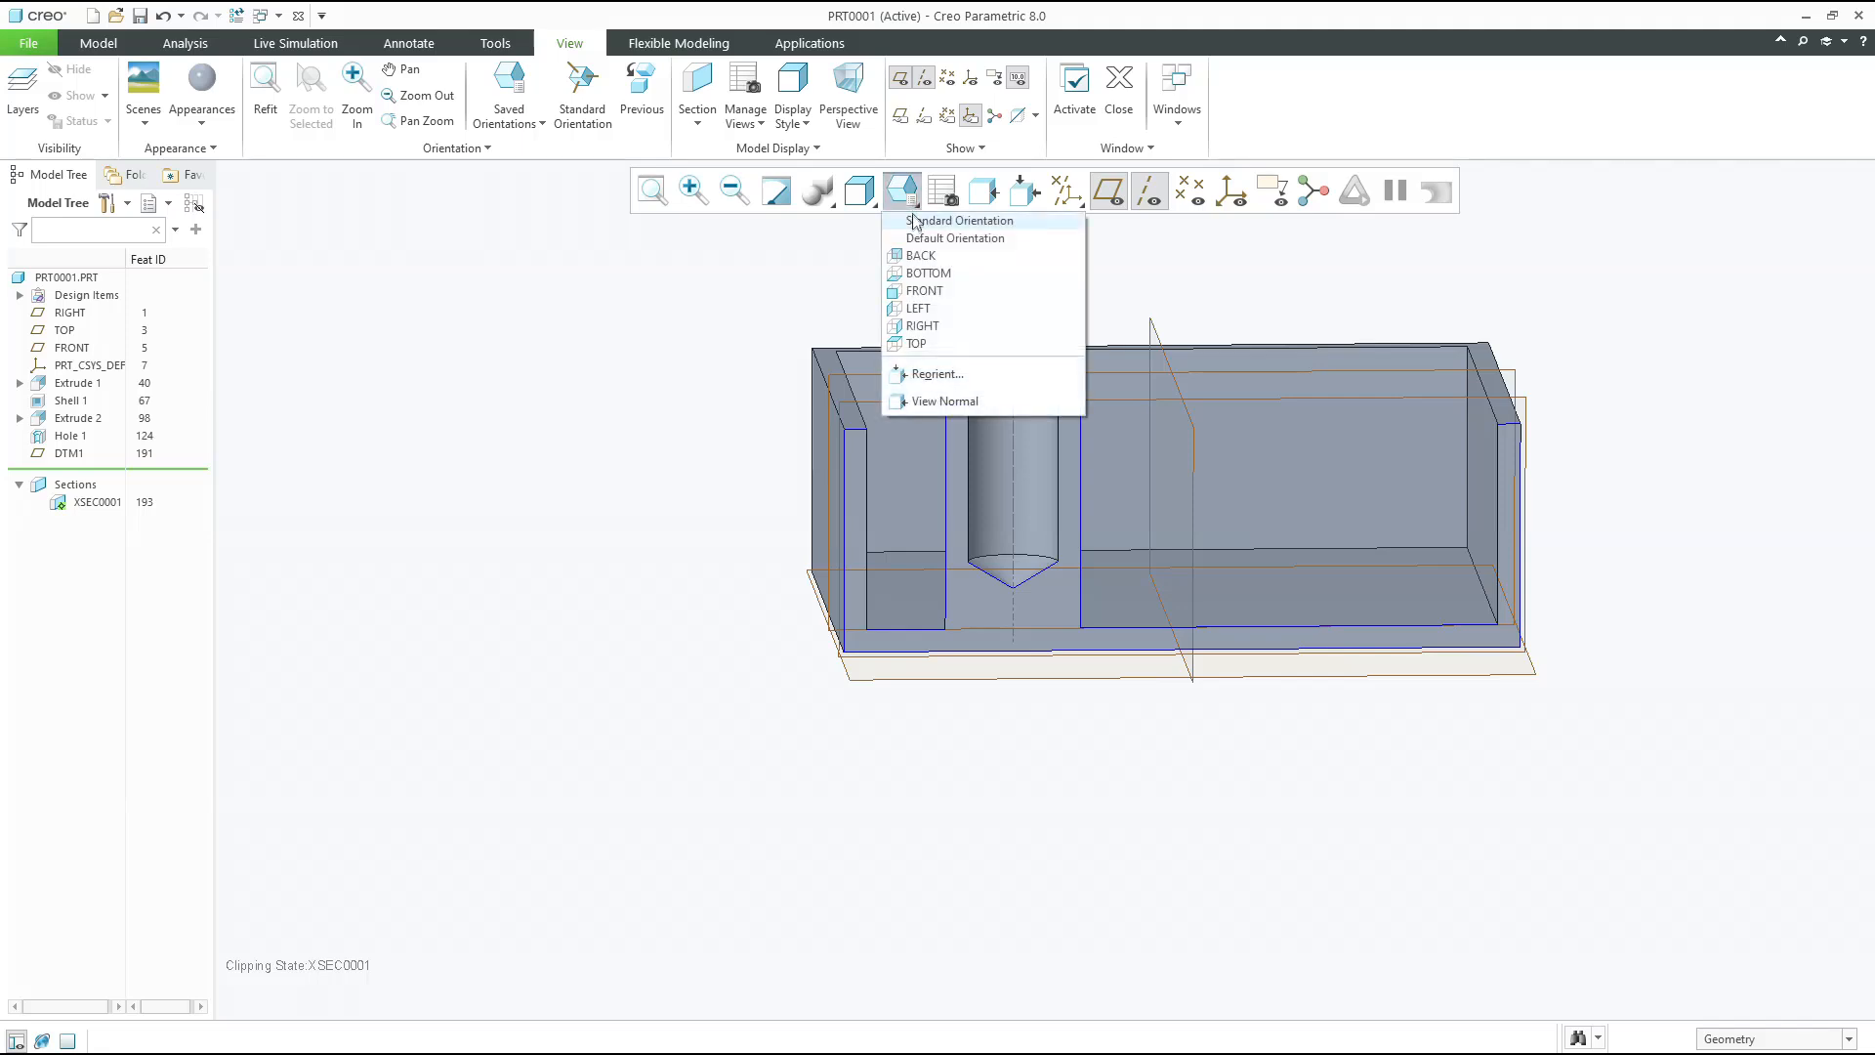
pyautogui.click(918, 230)
pyautogui.click(98, 502)
pyautogui.click(112, 415)
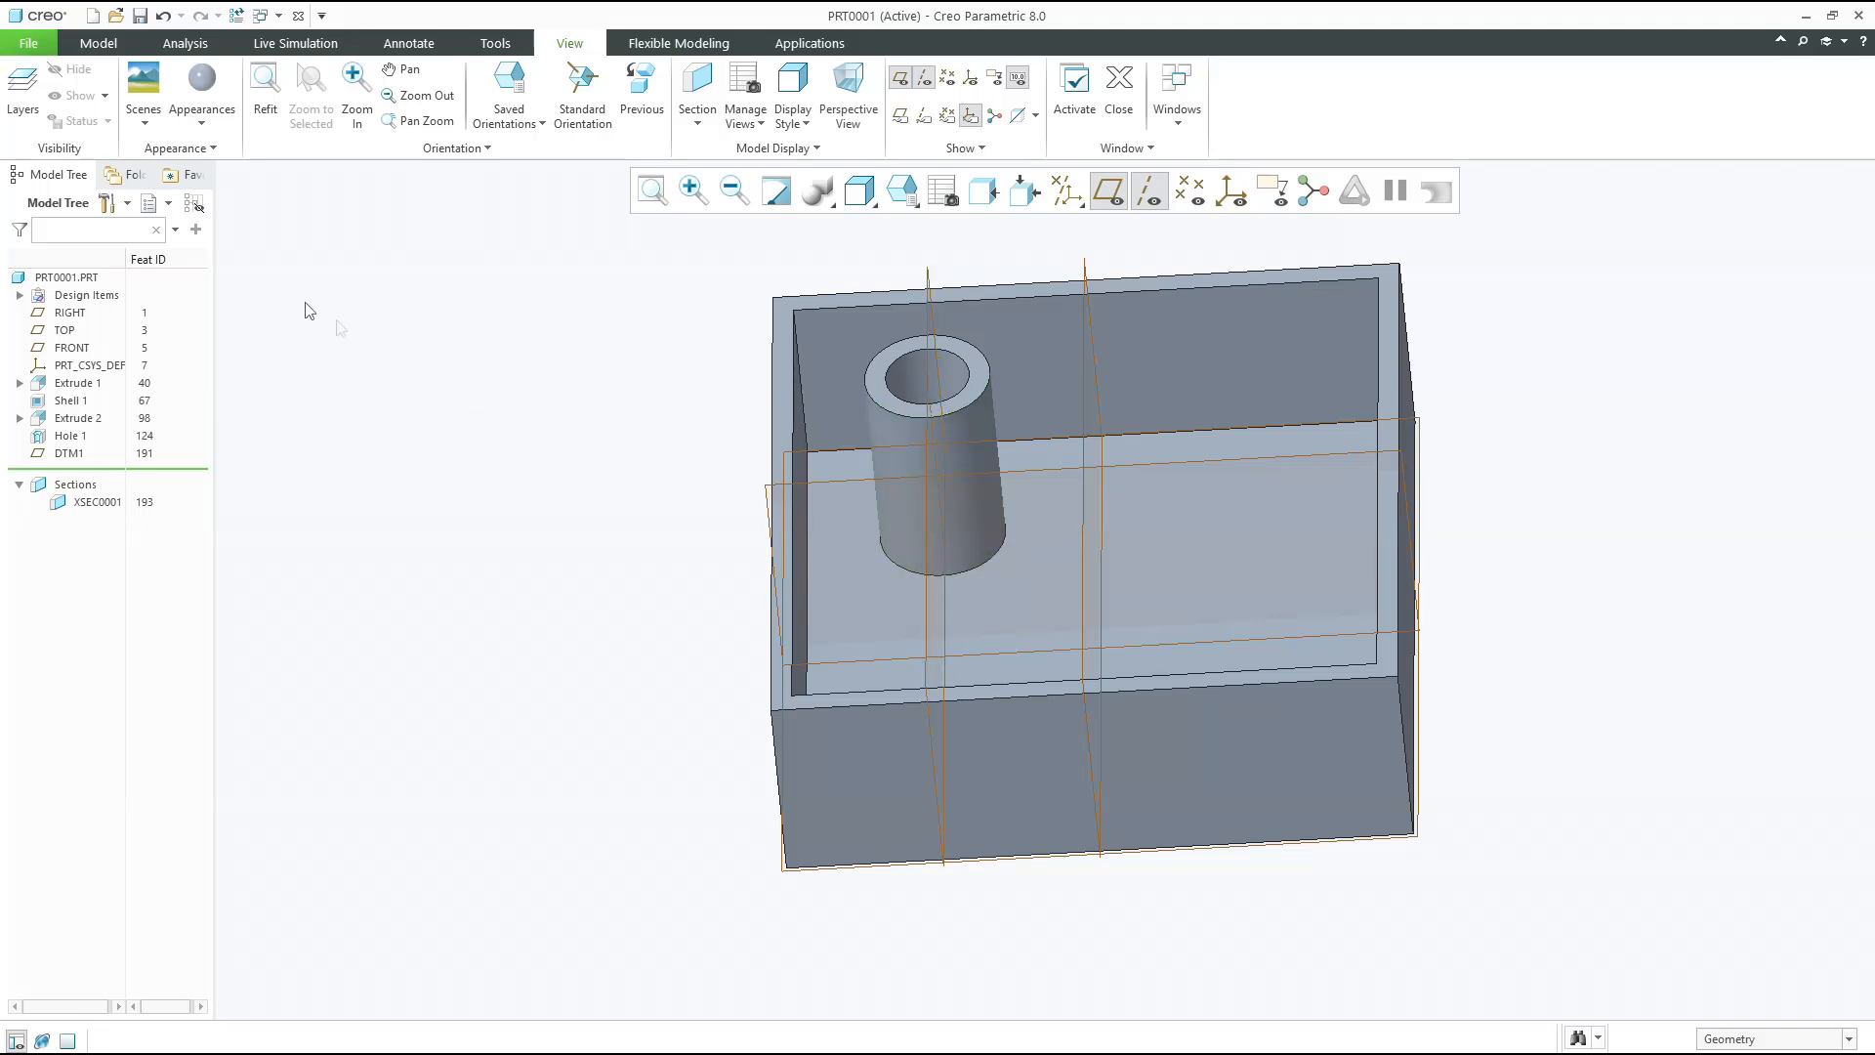
# Start a Profile Rib with an internal sketch on the datum plane through the boss, oriented to the sketch view
pyautogui.click(109, 46)
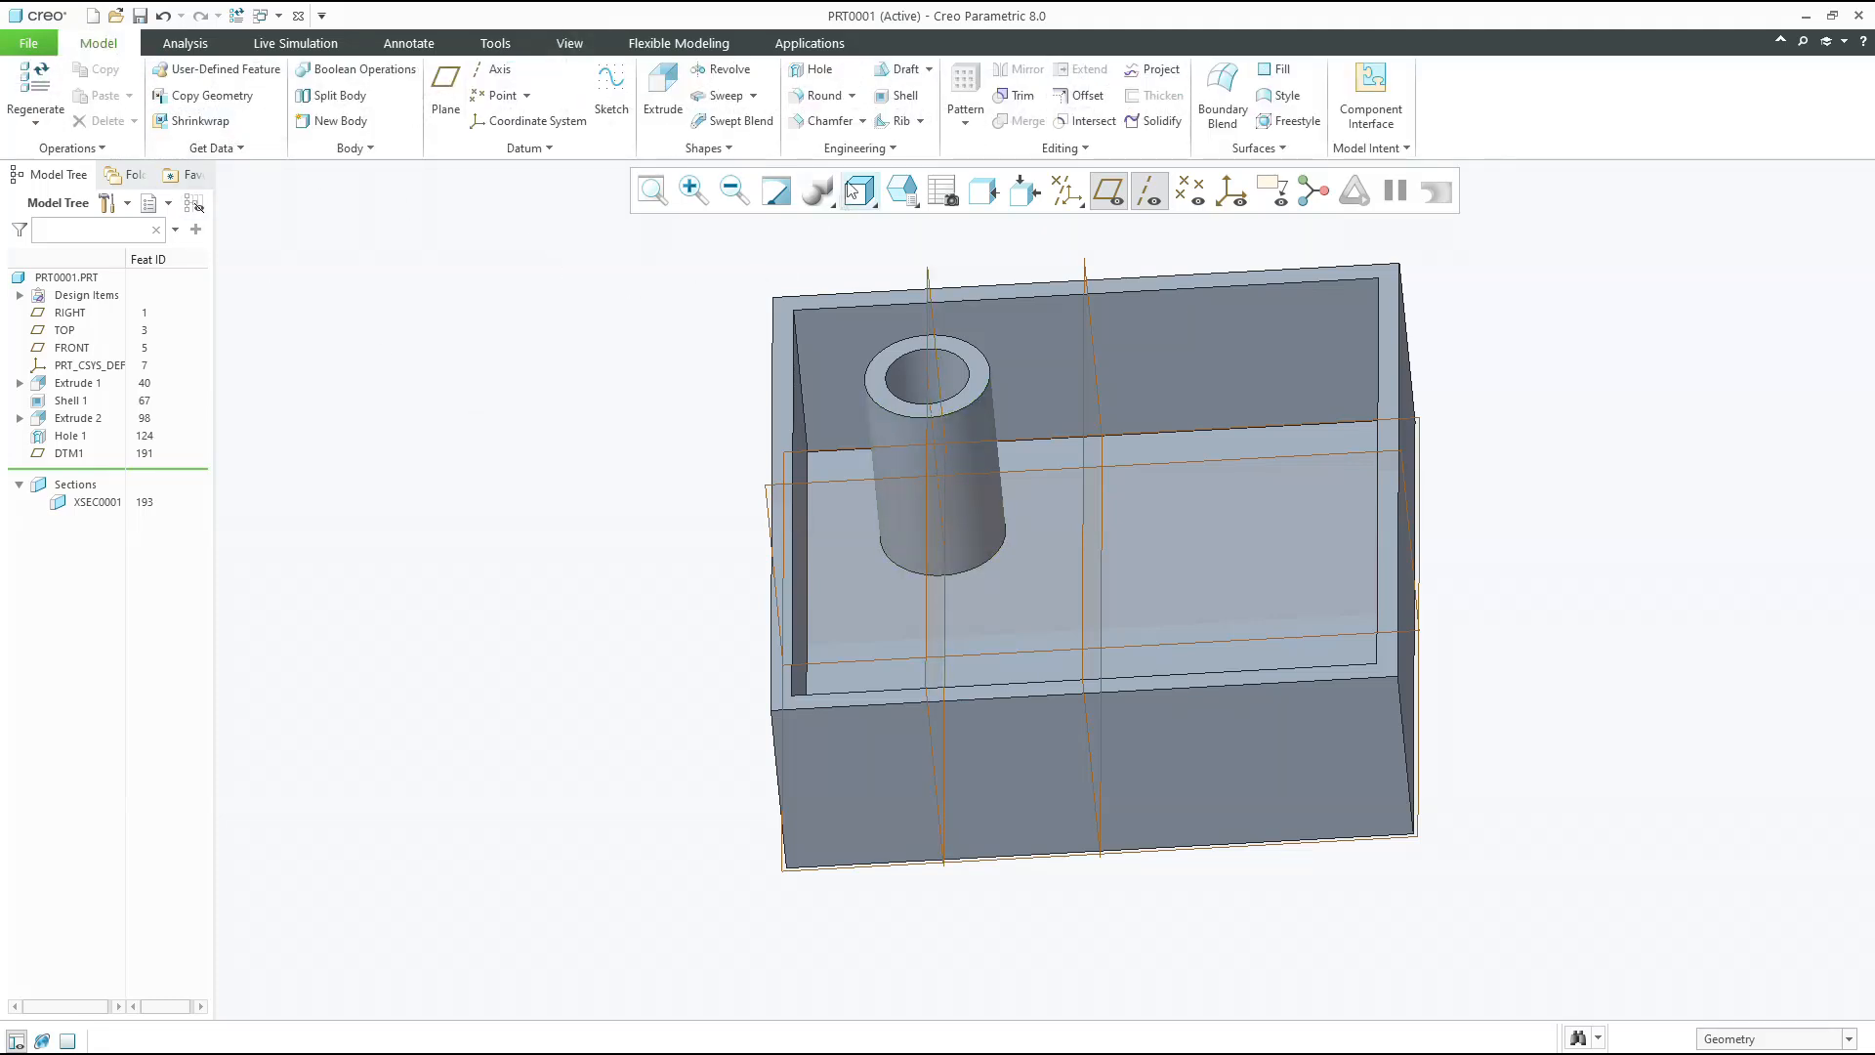
pyautogui.click(921, 121)
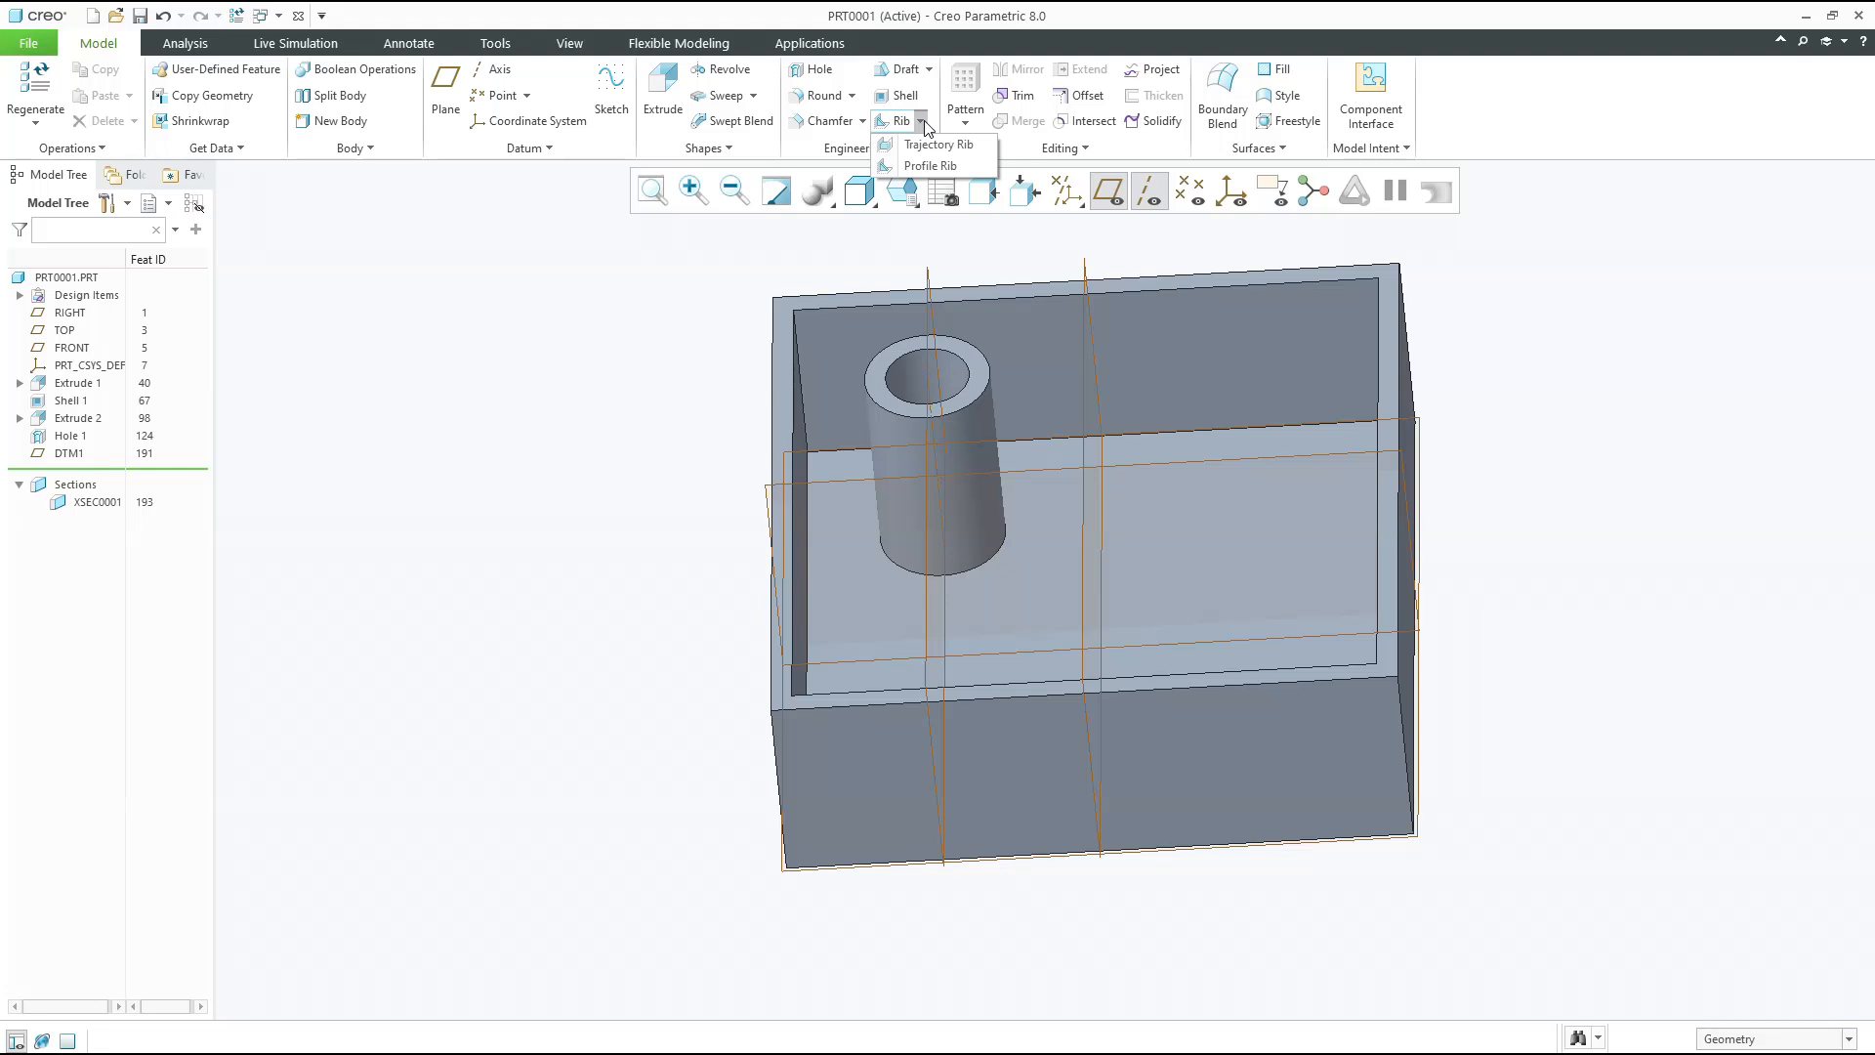
pyautogui.click(923, 166)
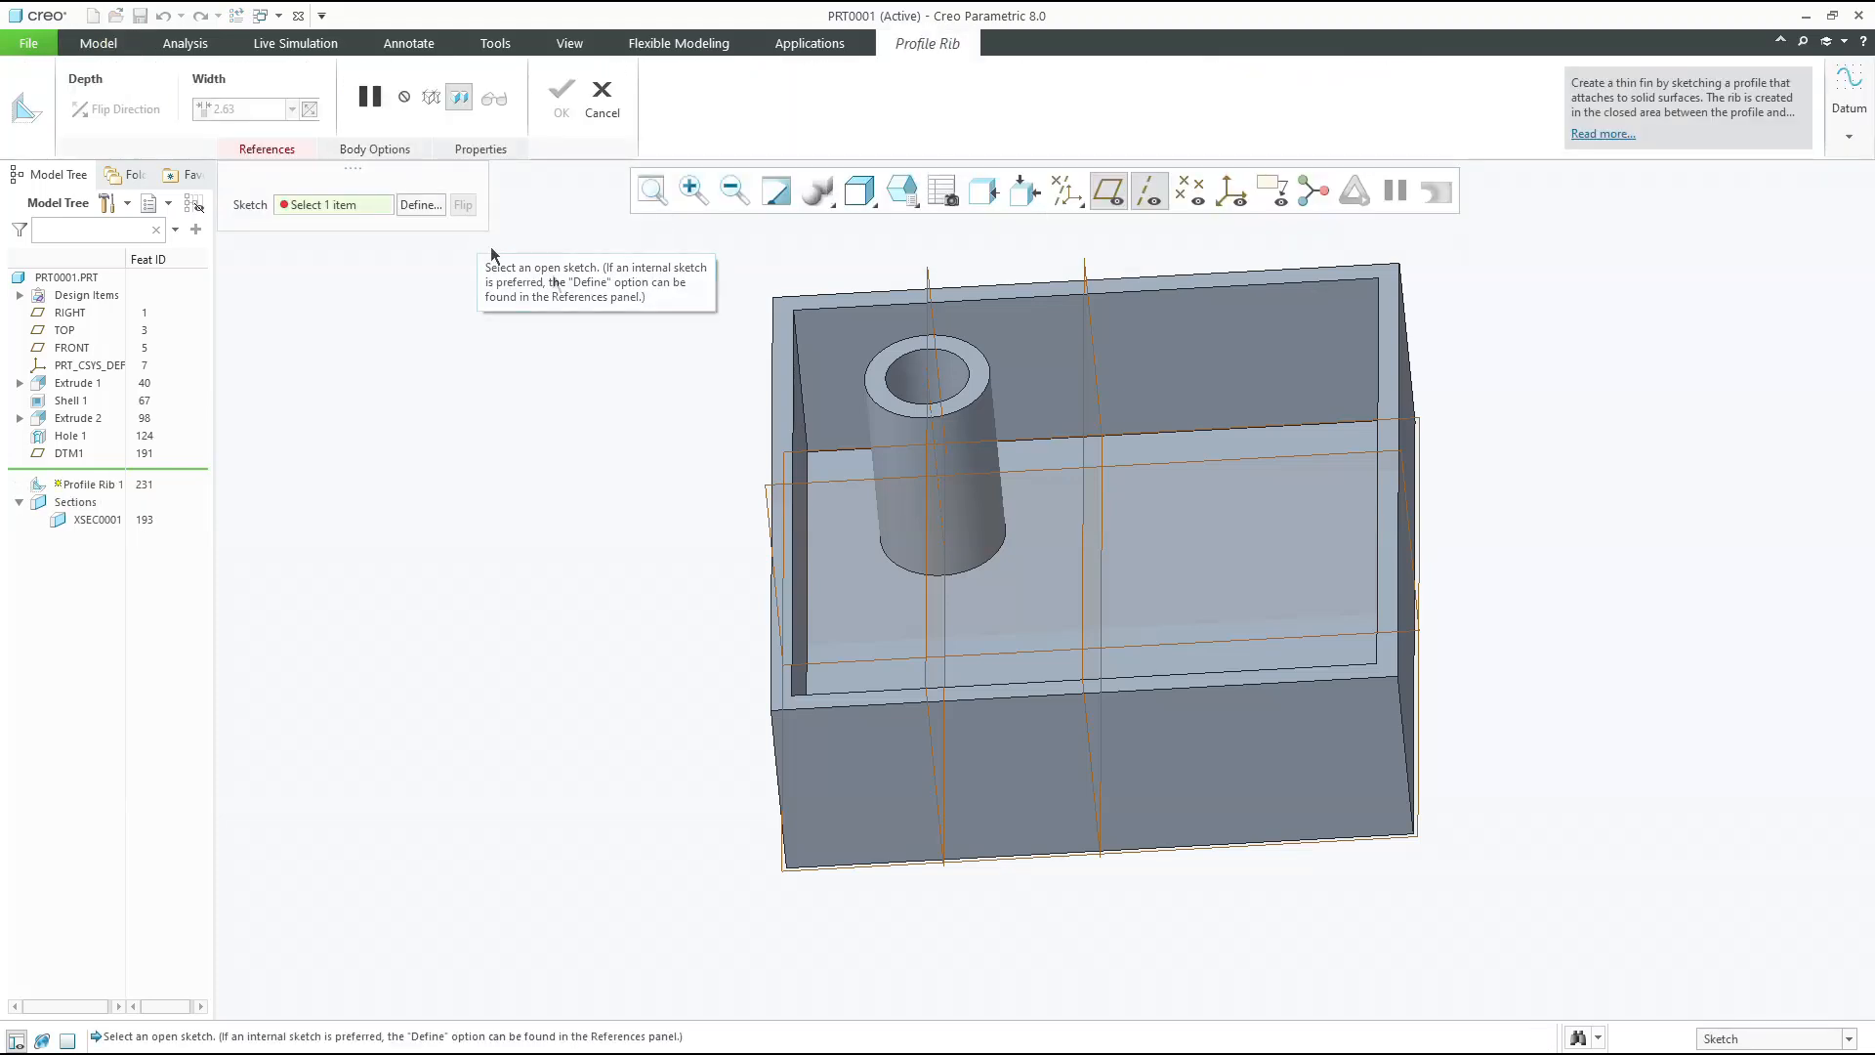
pyautogui.click(927, 282)
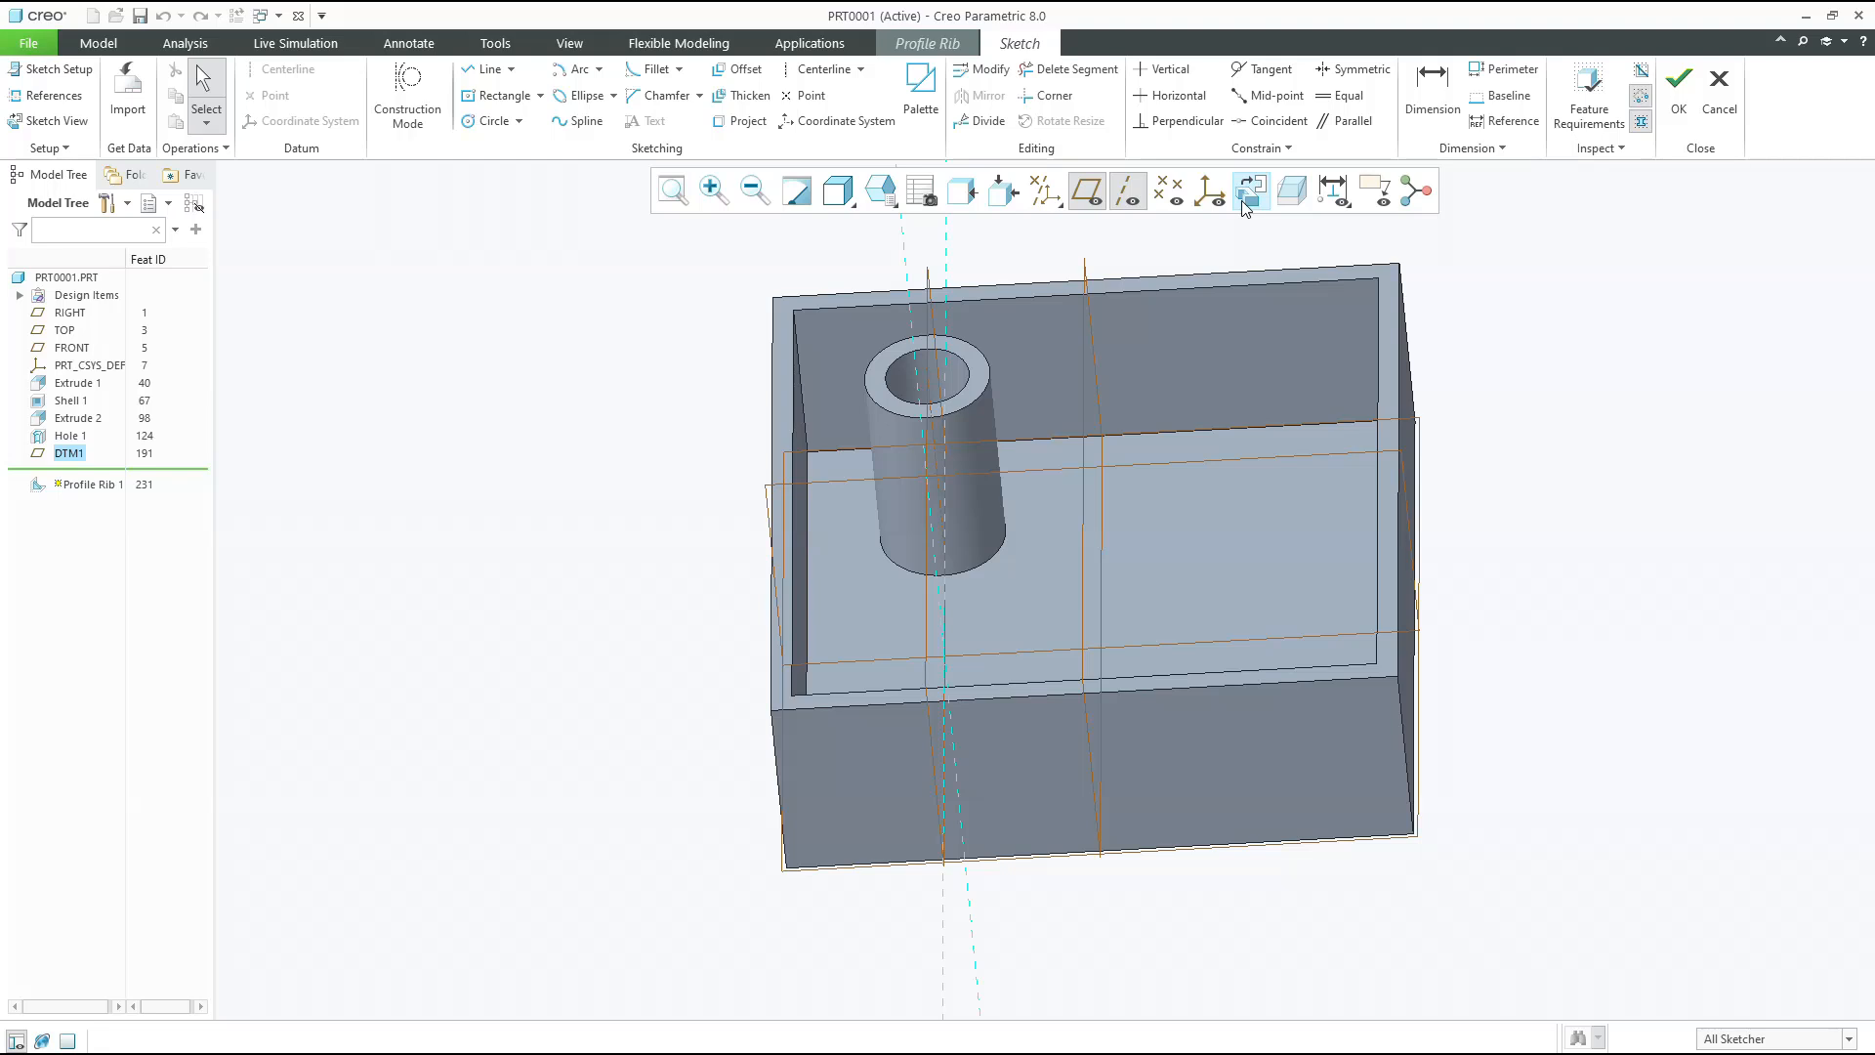
pyautogui.click(1243, 205)
pyautogui.moveTo(1246, 298); pyautogui.dragTo(1232, 325, button='middle')
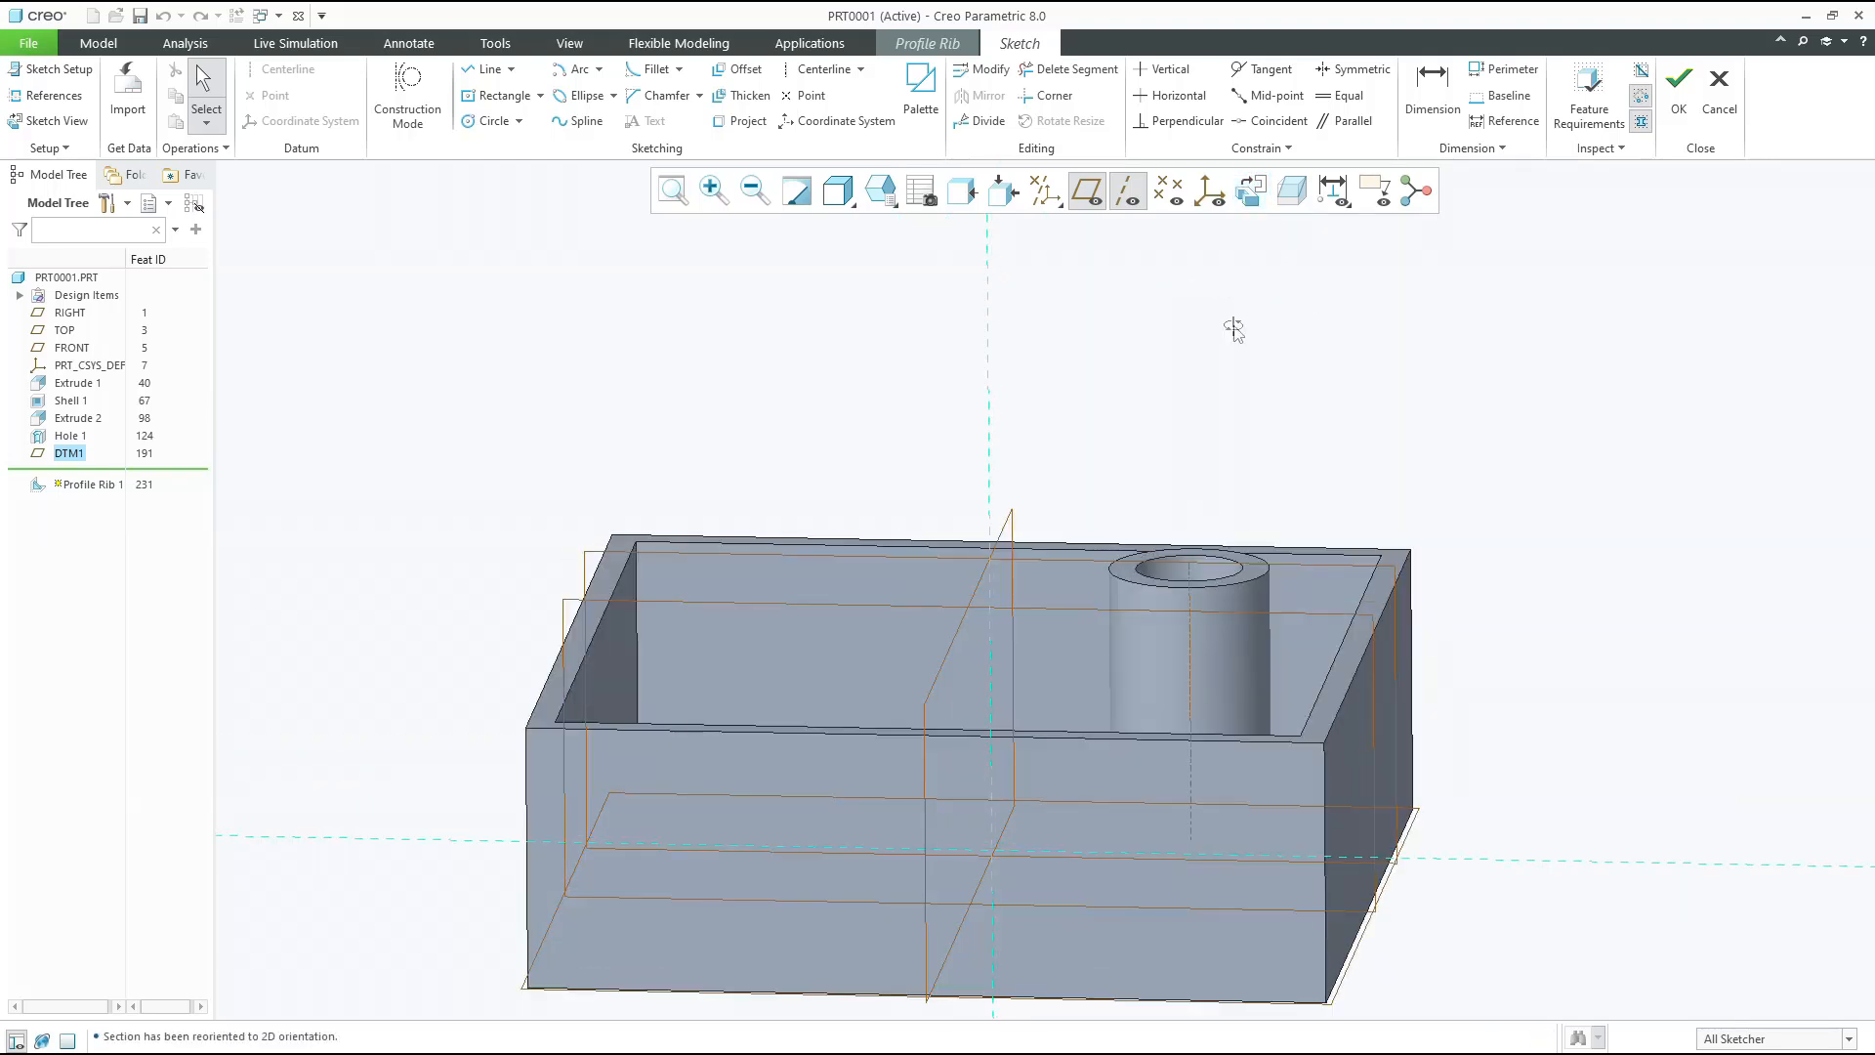
# Add the box's inner floor and the boss's silhouette edge as sketch references, update the sketch status, and face the sketch plane
pyautogui.click(54, 94)
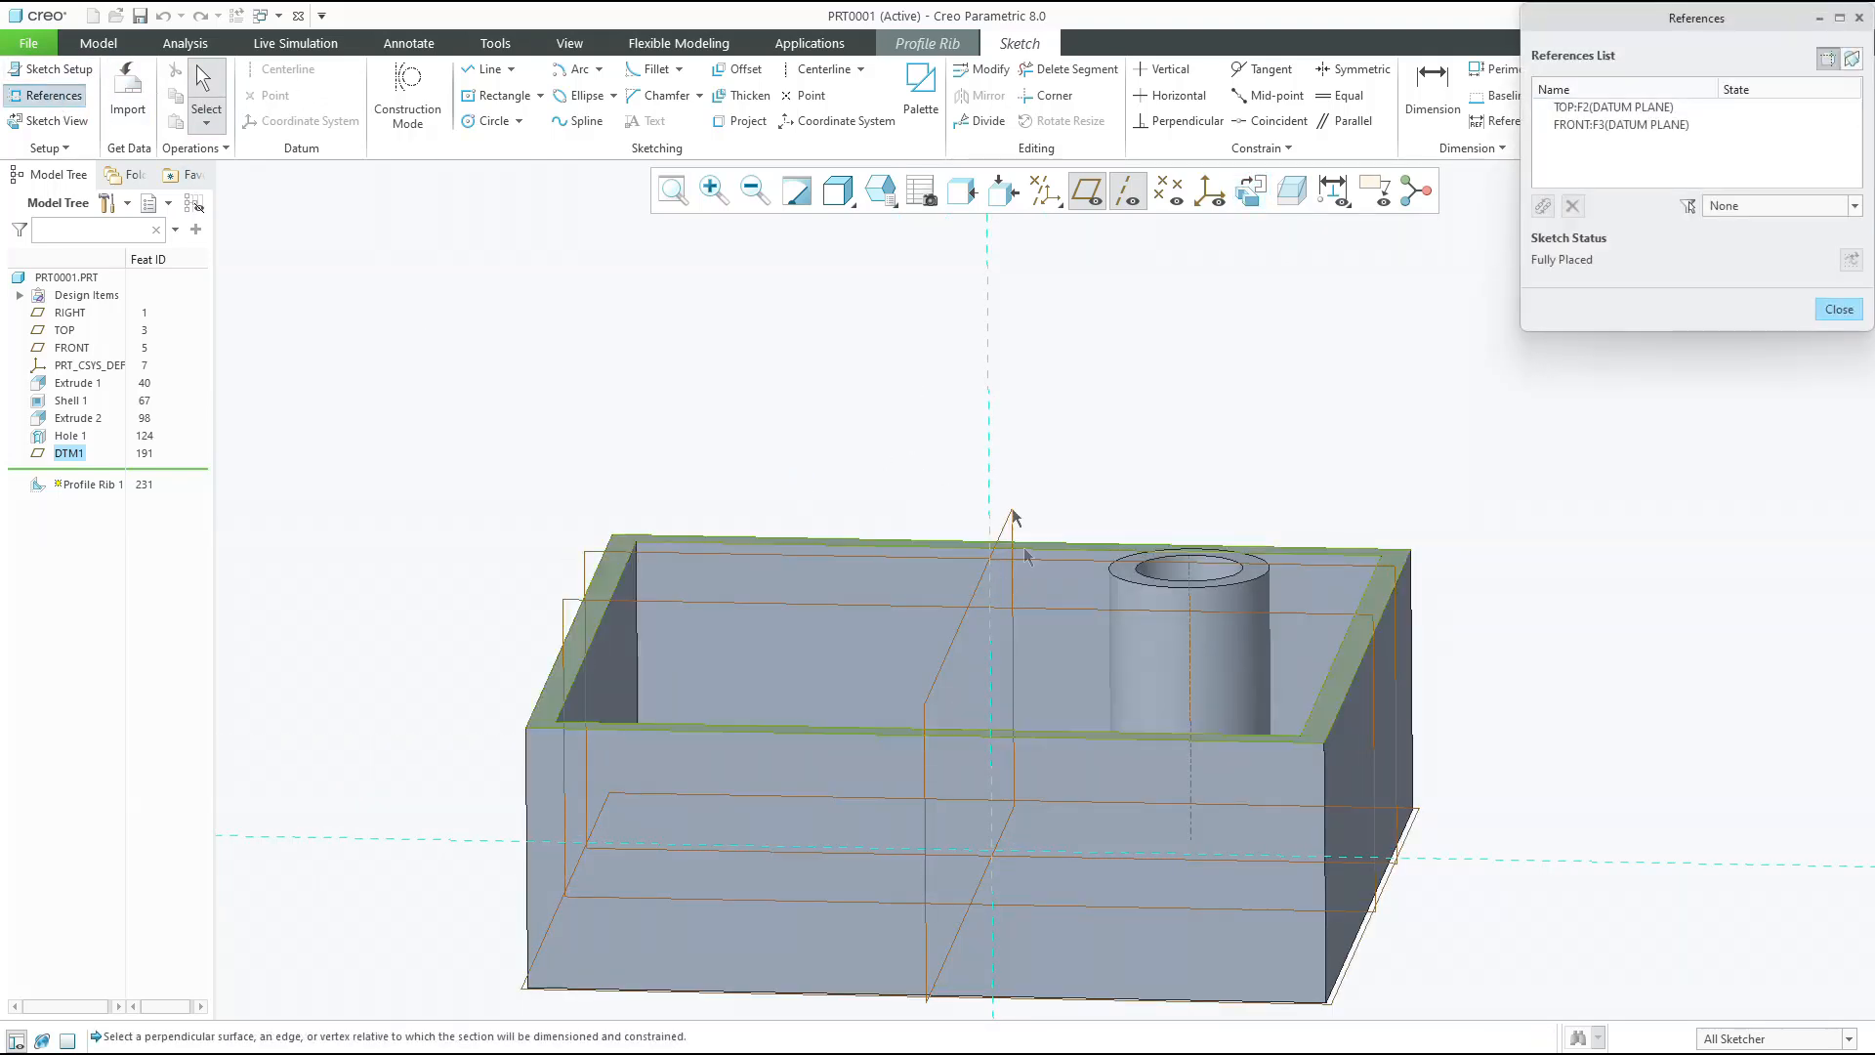
pyautogui.scroll(4, 1009, 366)
pyautogui.moveTo(1010, 393); pyautogui.dragTo(1012, 455, button='middle')
pyautogui.click(1032, 669)
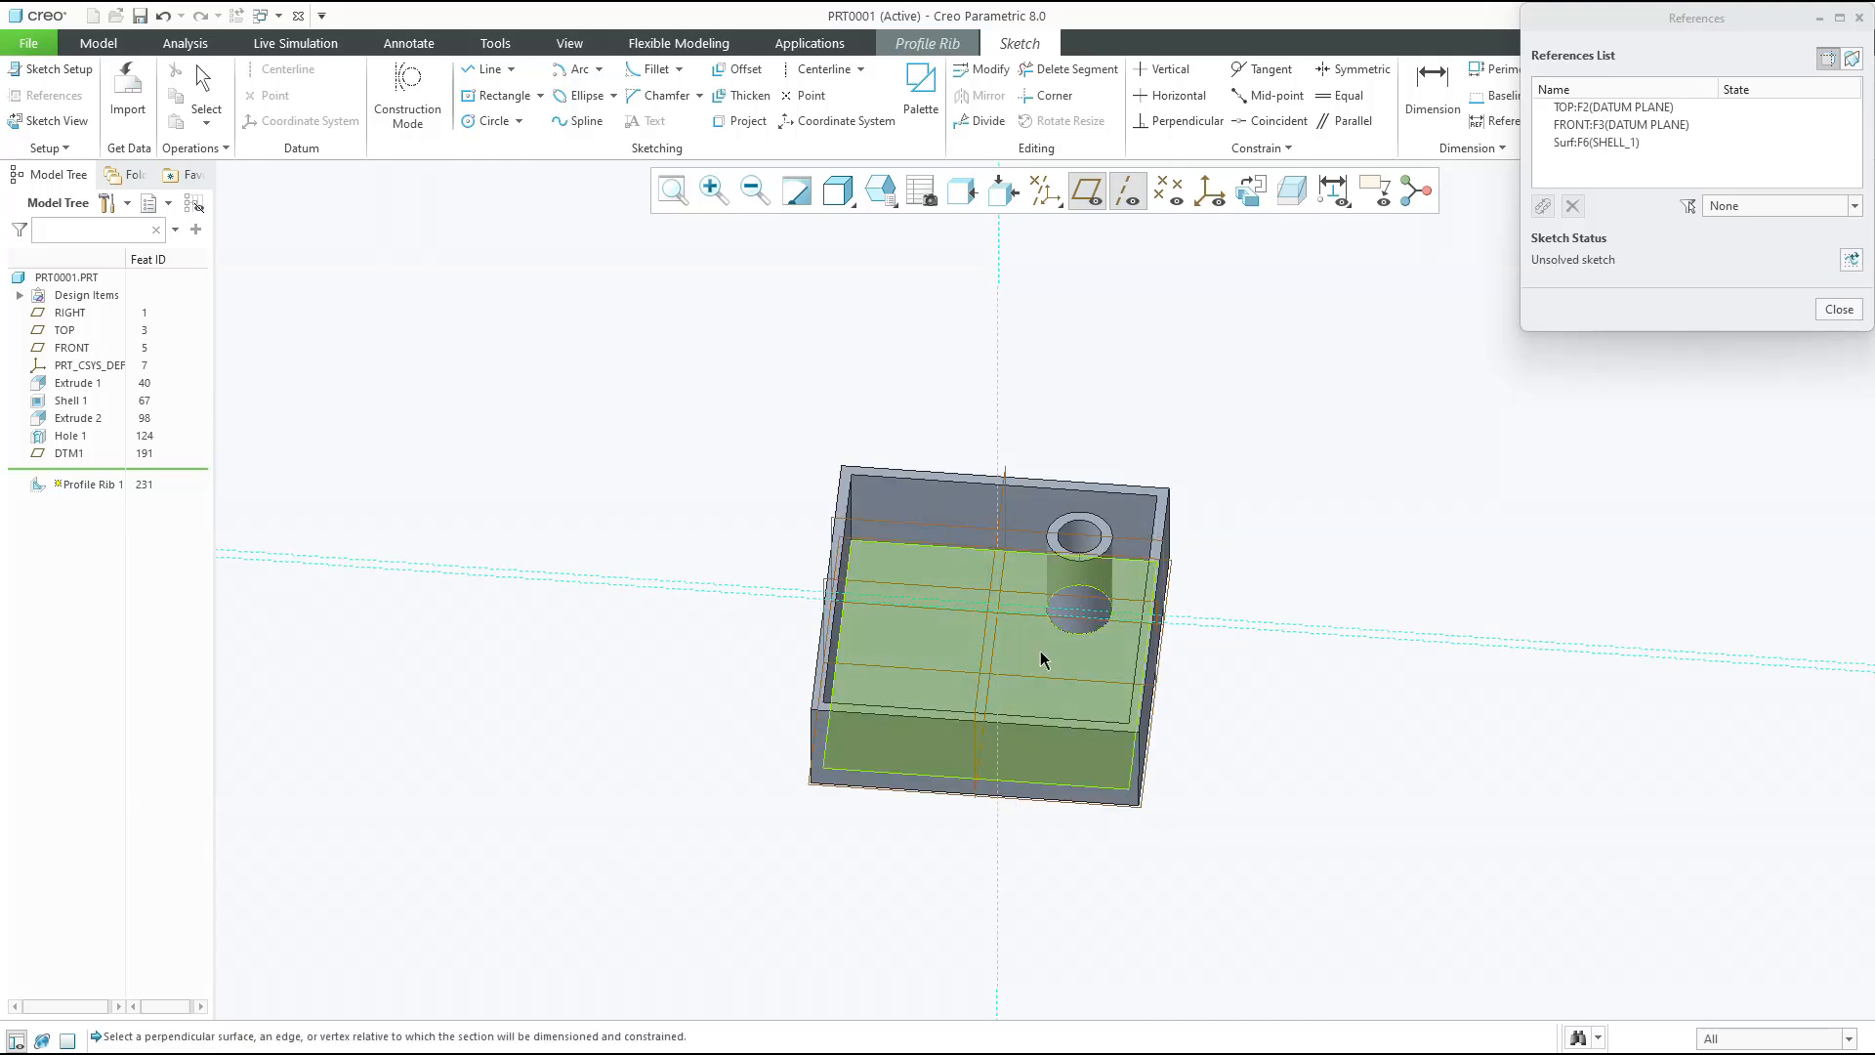
pyautogui.click(1046, 582)
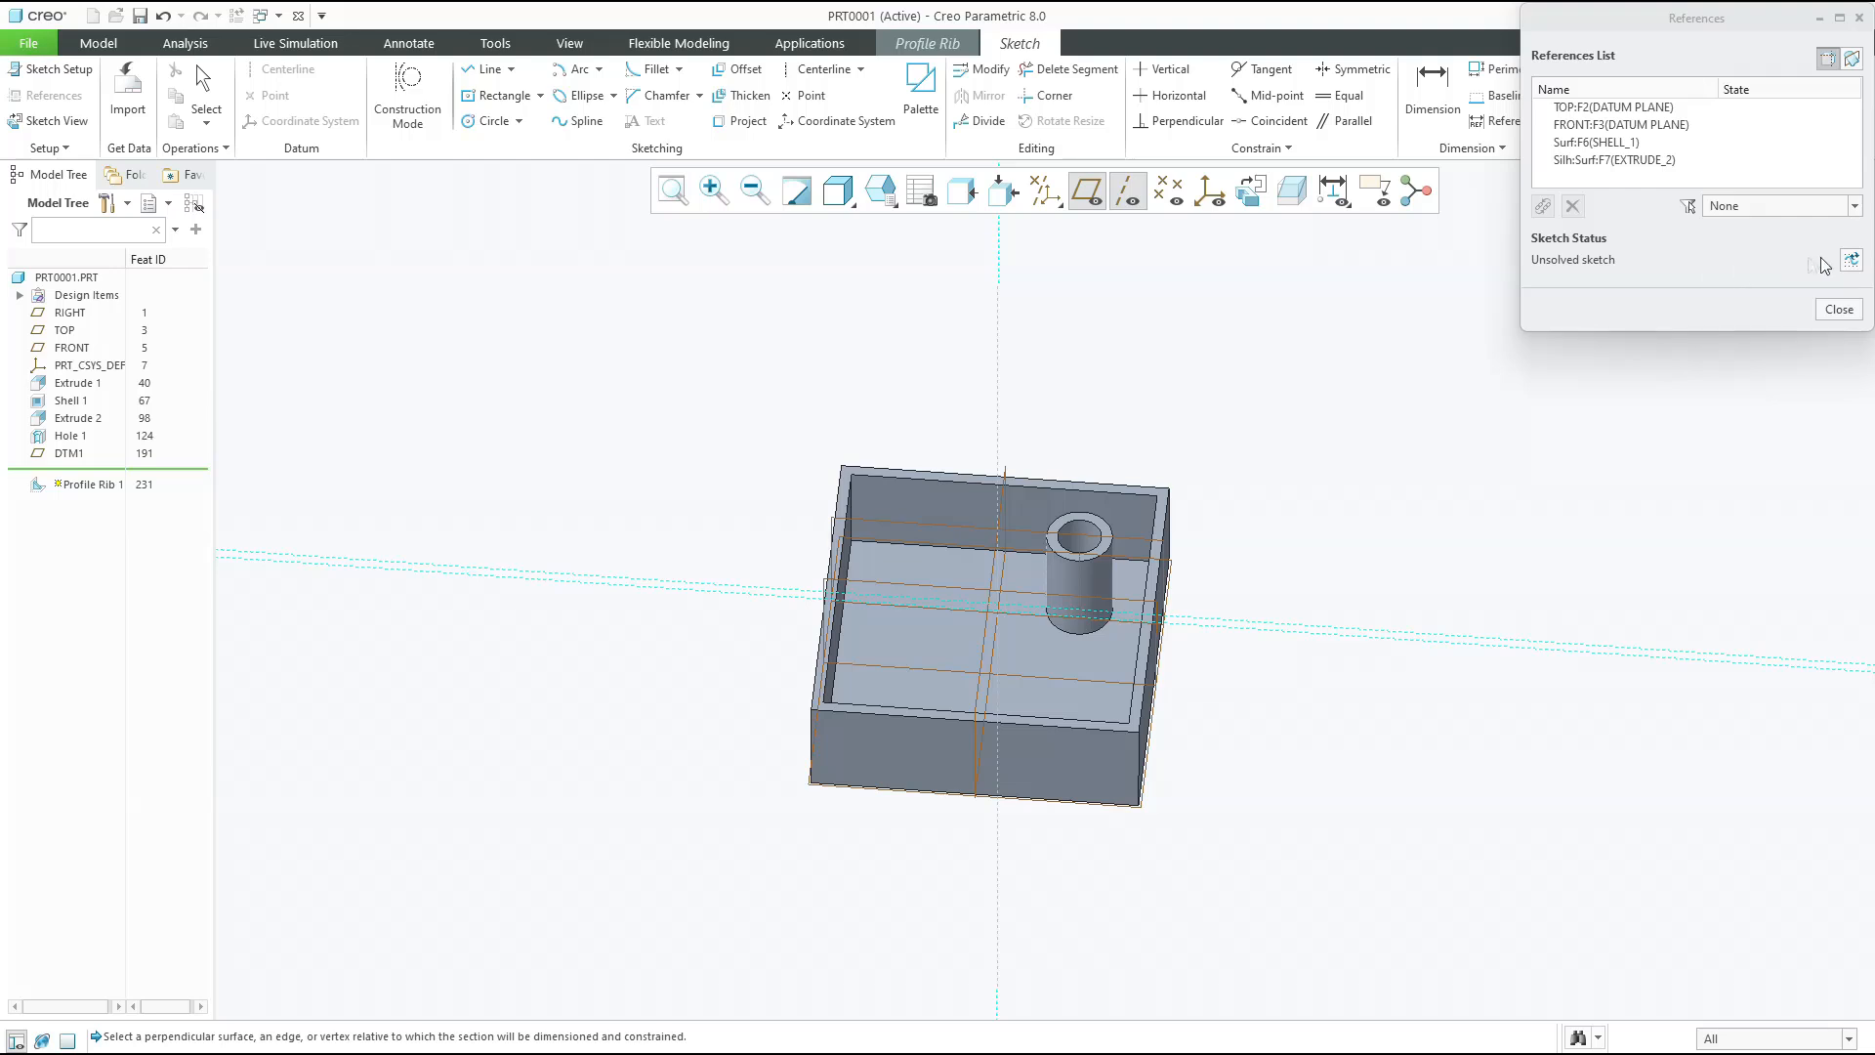
pyautogui.click(1850, 261)
pyautogui.click(1250, 190)
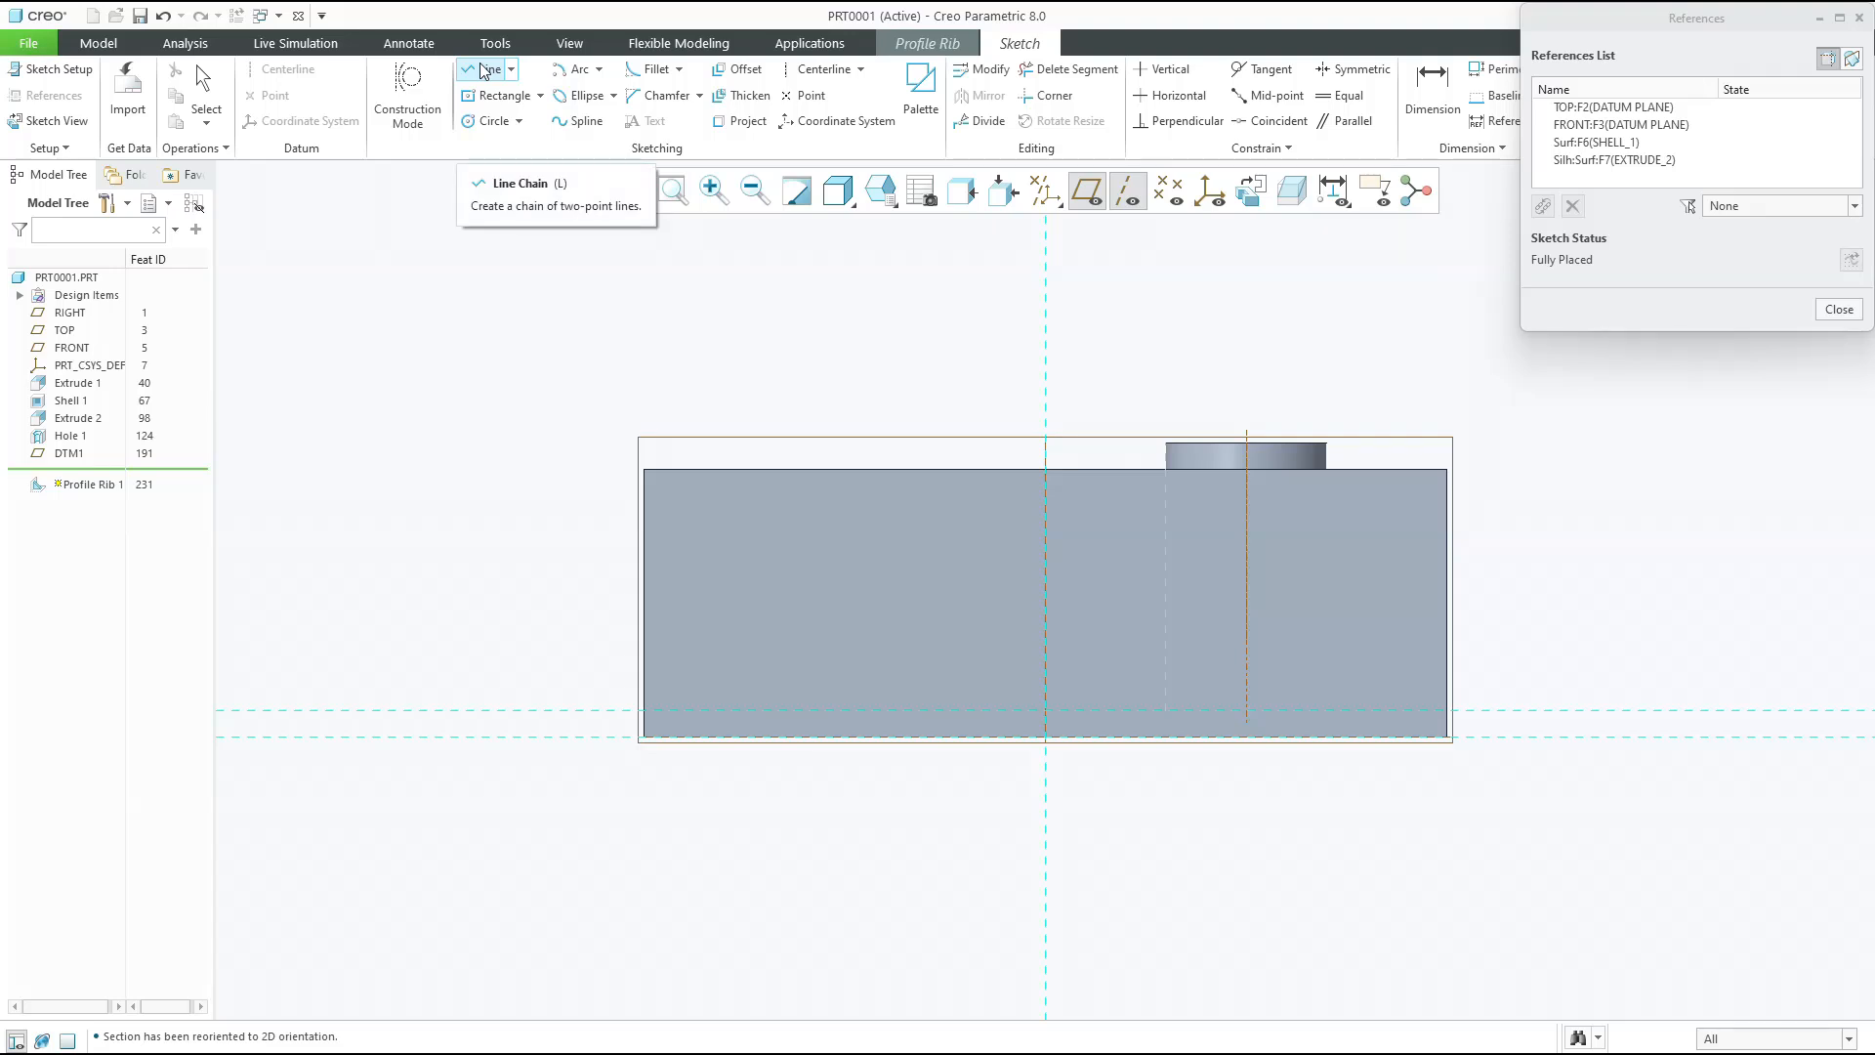
# Sketch a diagonal line from the boss's silhouette edge down to the floor reference, ending about 6.11 beyond the vertical reference
pyautogui.click(483, 70)
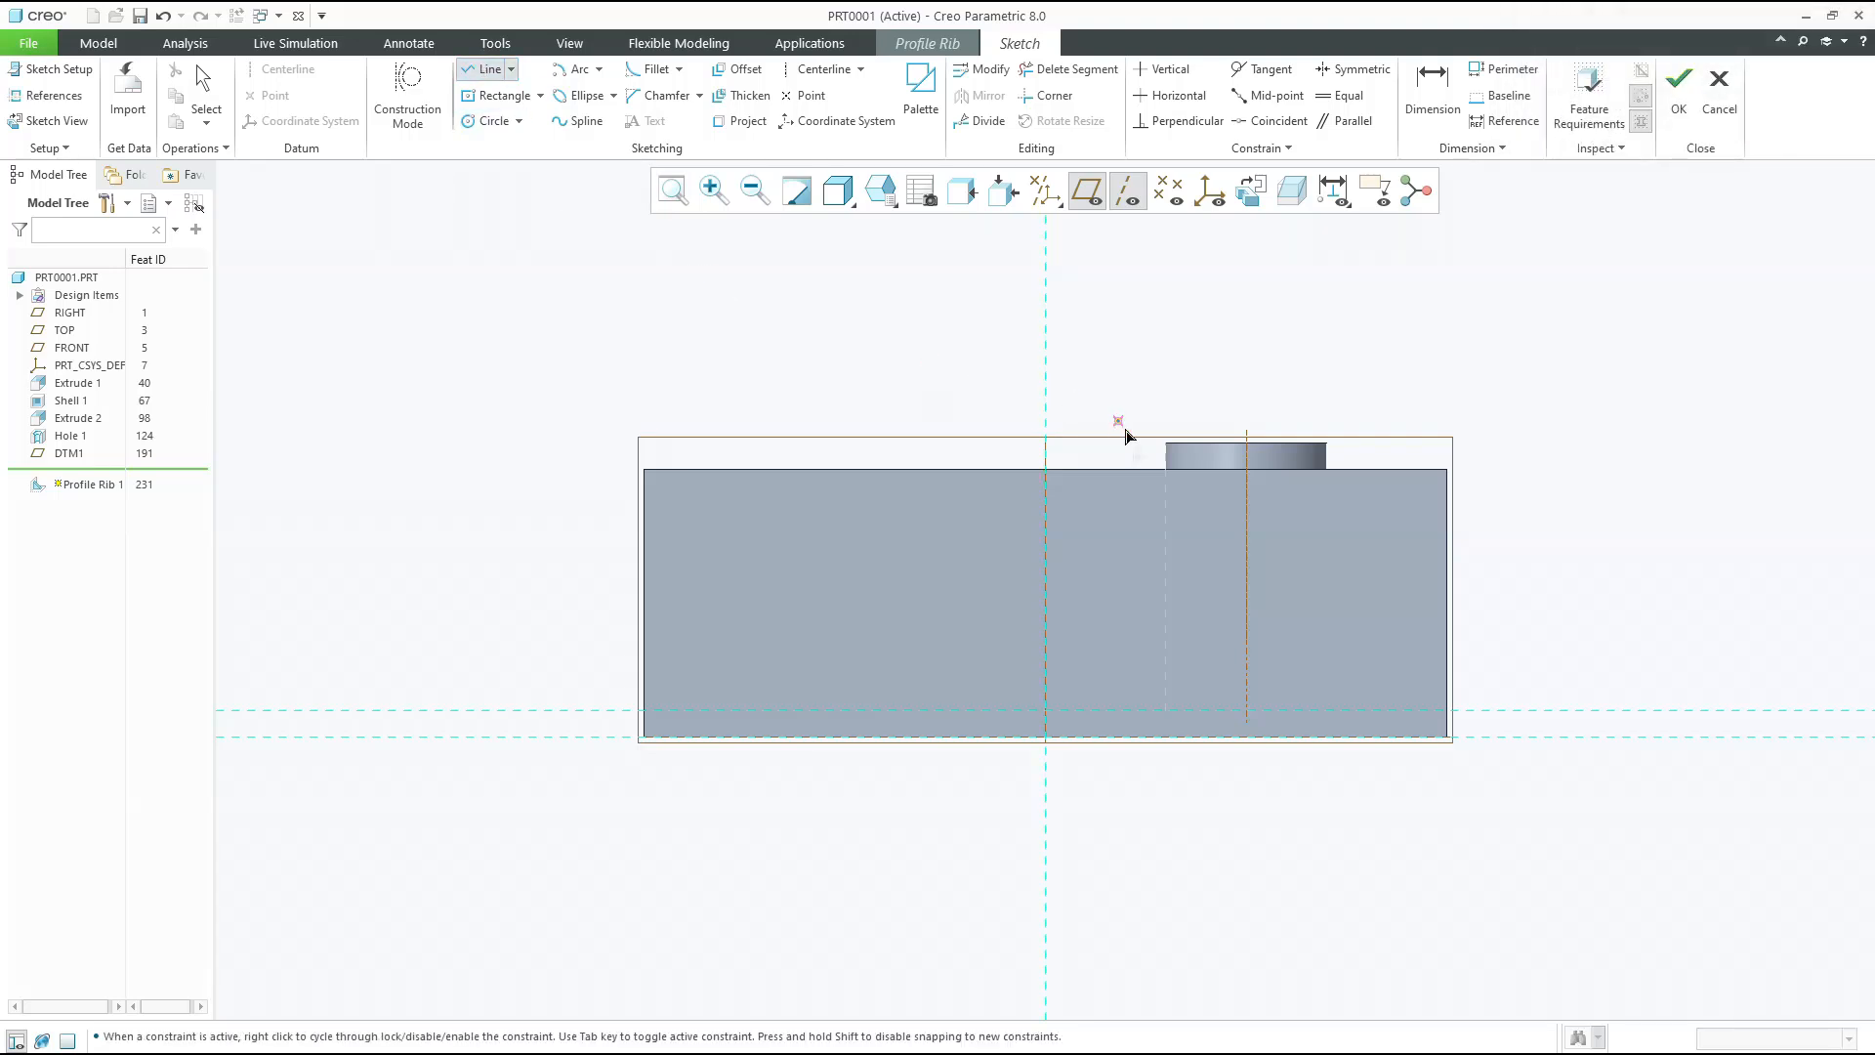
pyautogui.click(1158, 526)
pyautogui.click(1014, 709)
pyautogui.middleClick(990, 532)
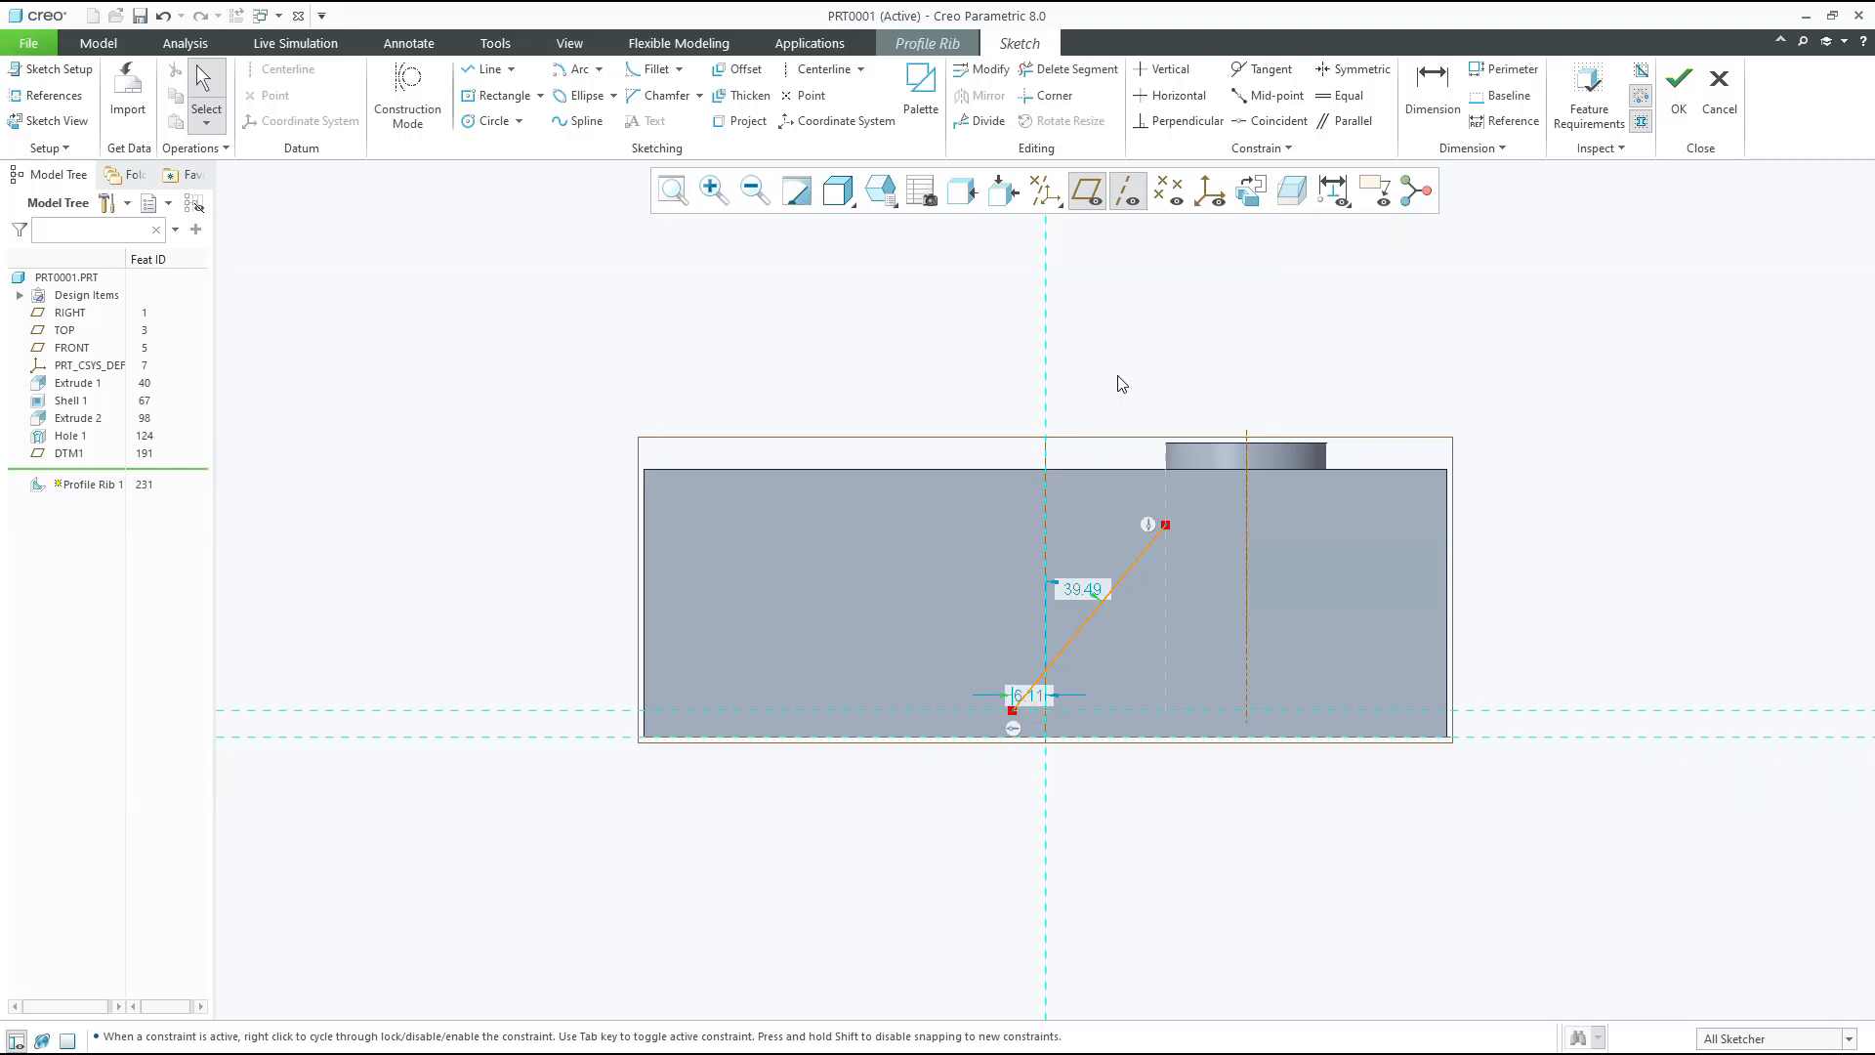
# Dimension the angle between the diagonal line and the boss's silhouette edge as 45 degrees
pyautogui.click(1432, 93)
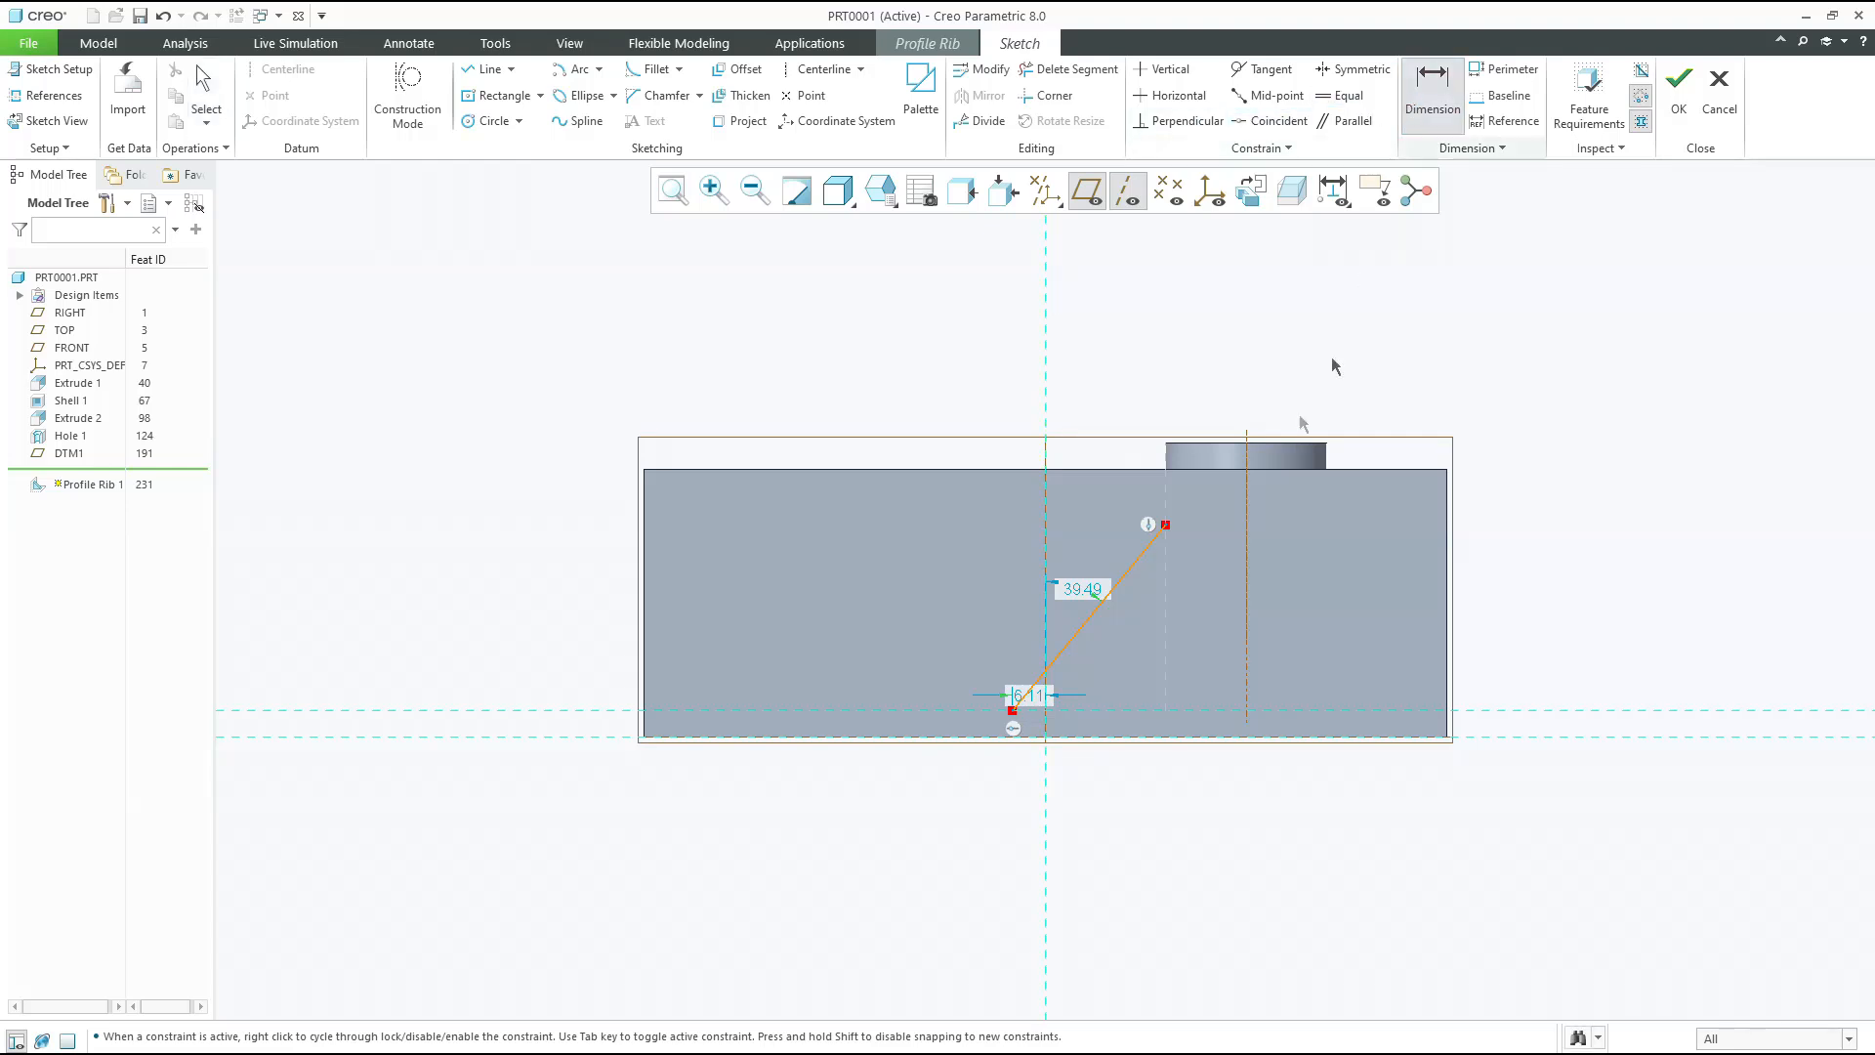
pyautogui.click(1132, 576)
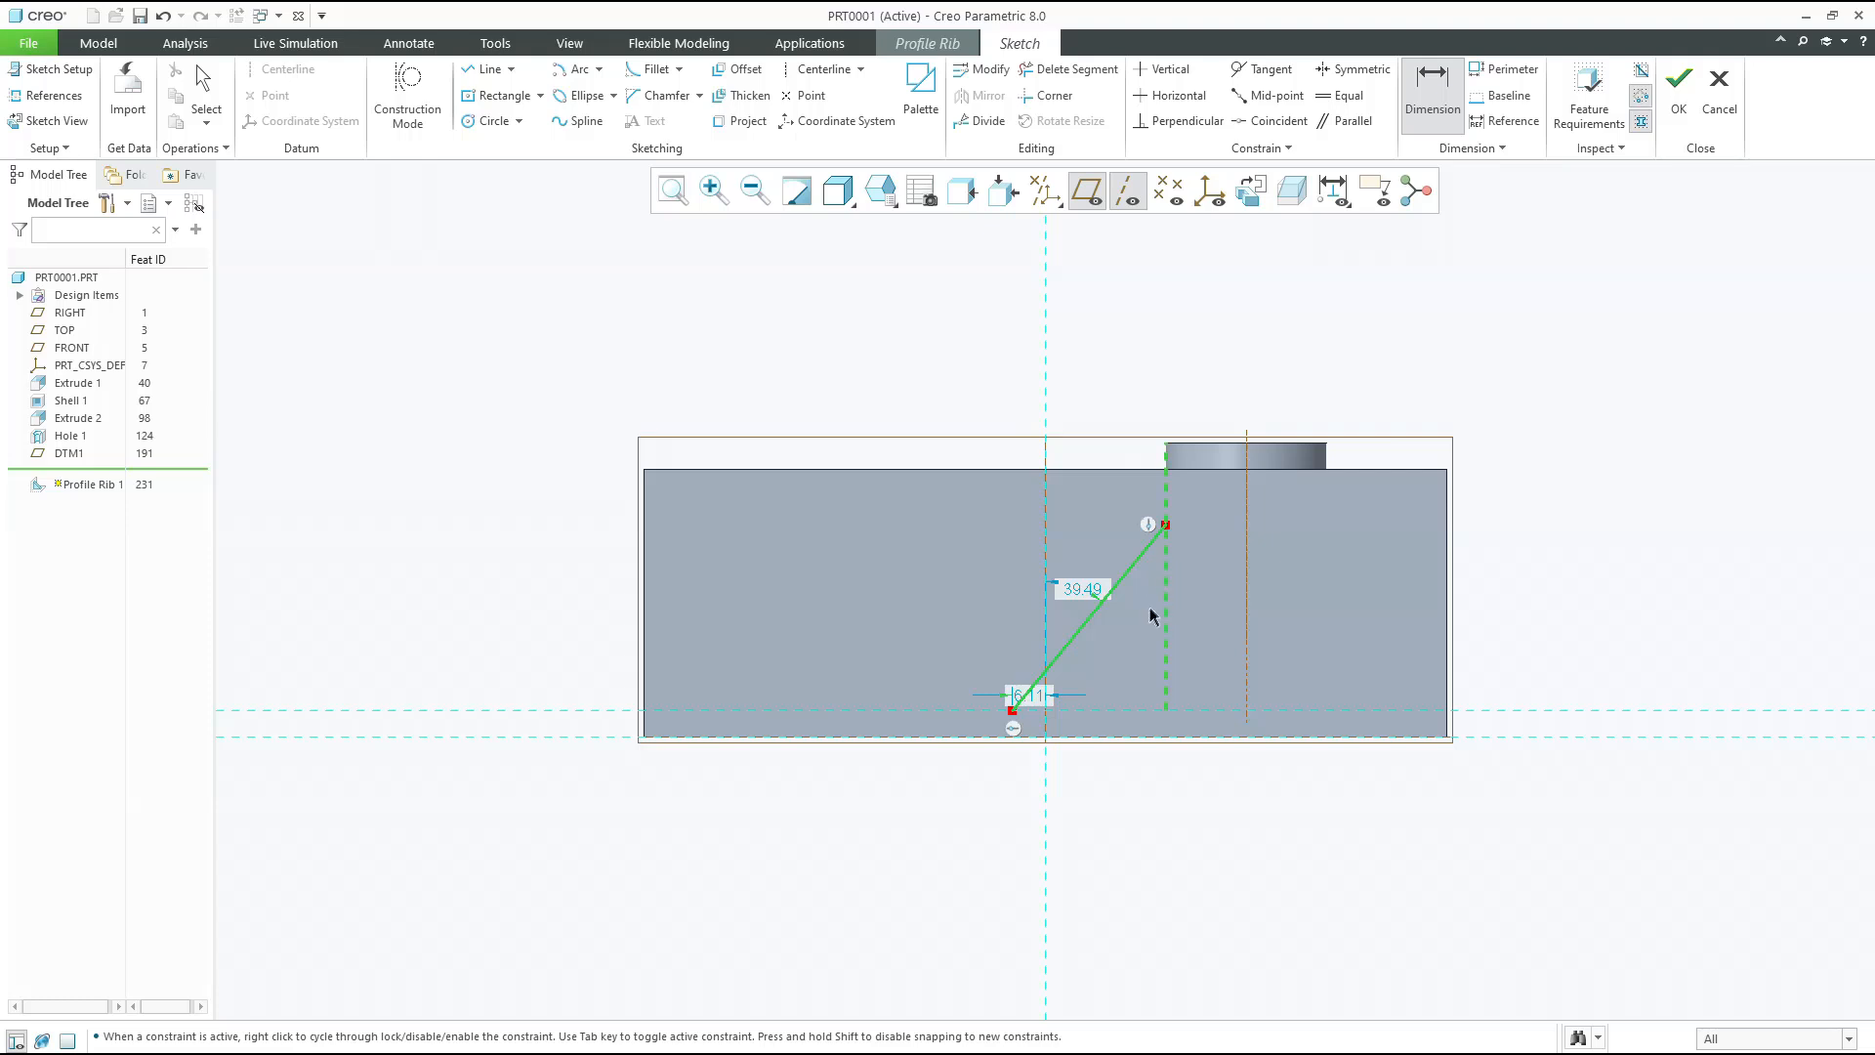
pyautogui.middleClick(1144, 610)
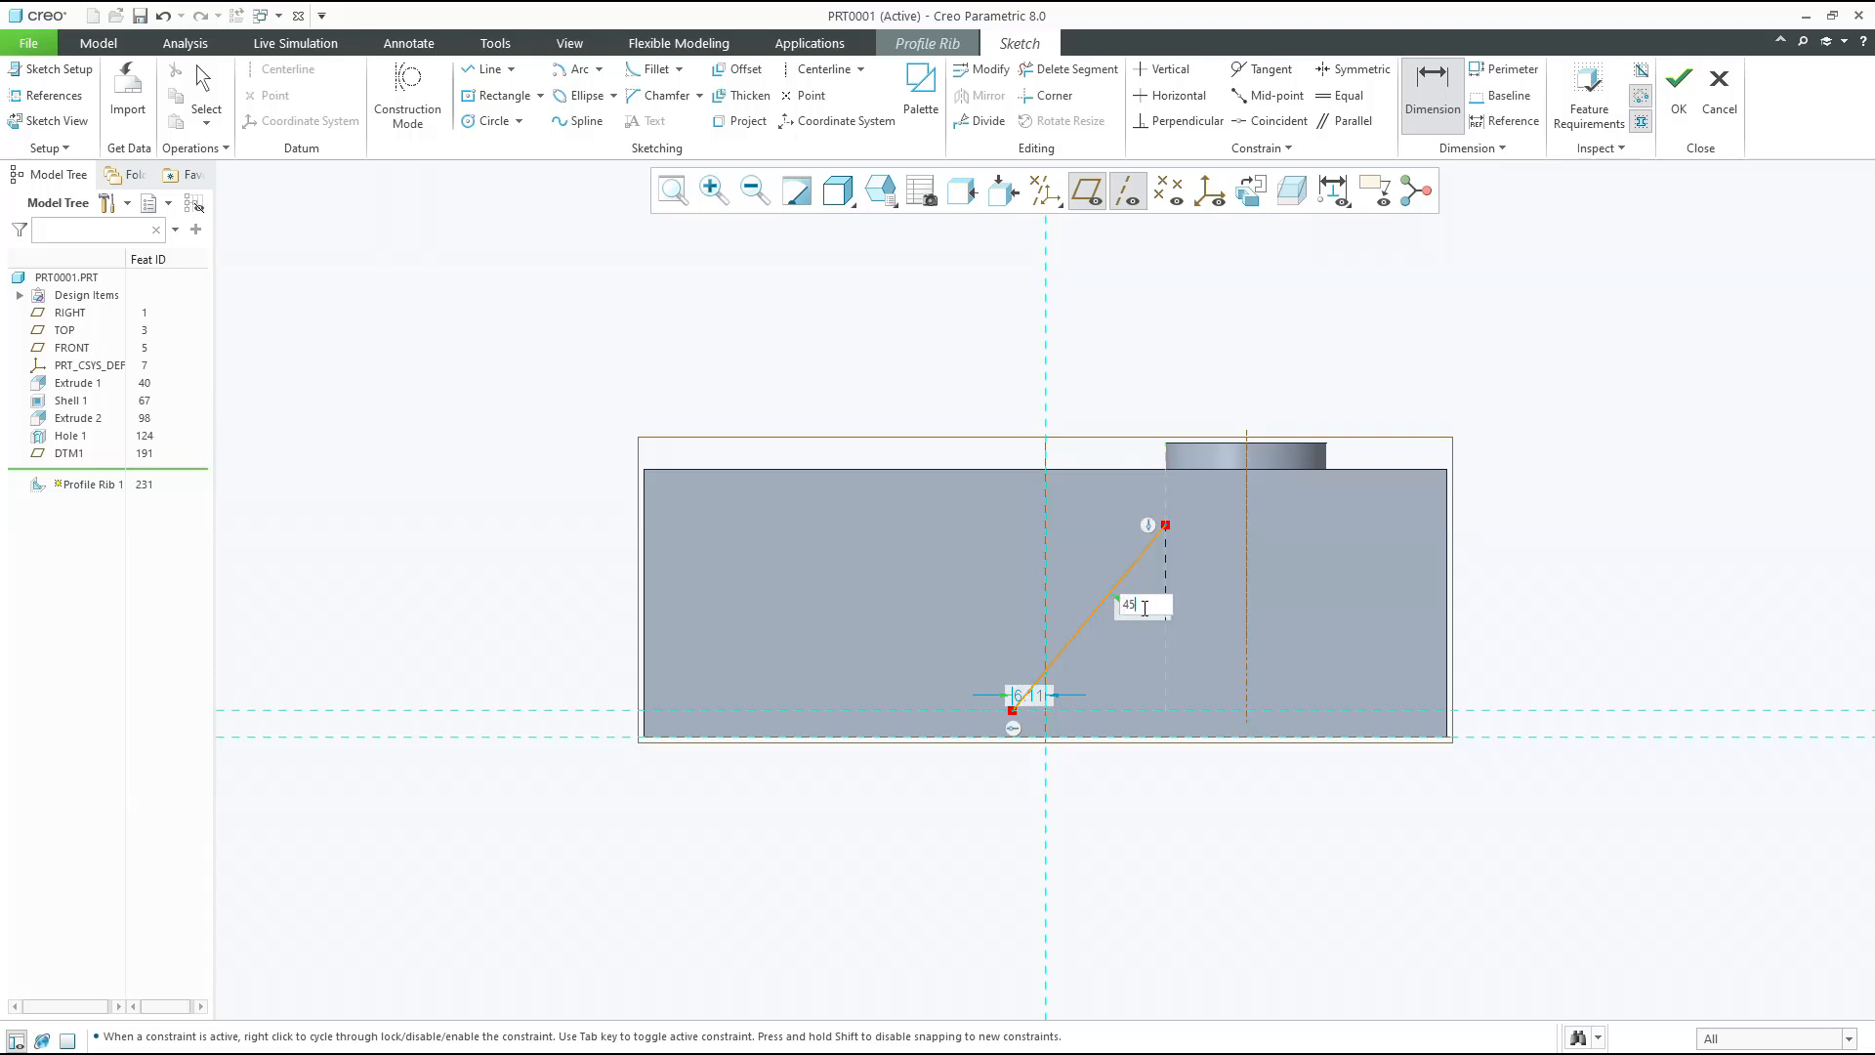
pyautogui.write('45')
pyautogui.press('Return')
pyautogui.middleClick(1109, 367)
pyautogui.scroll(2, 1060, 634)
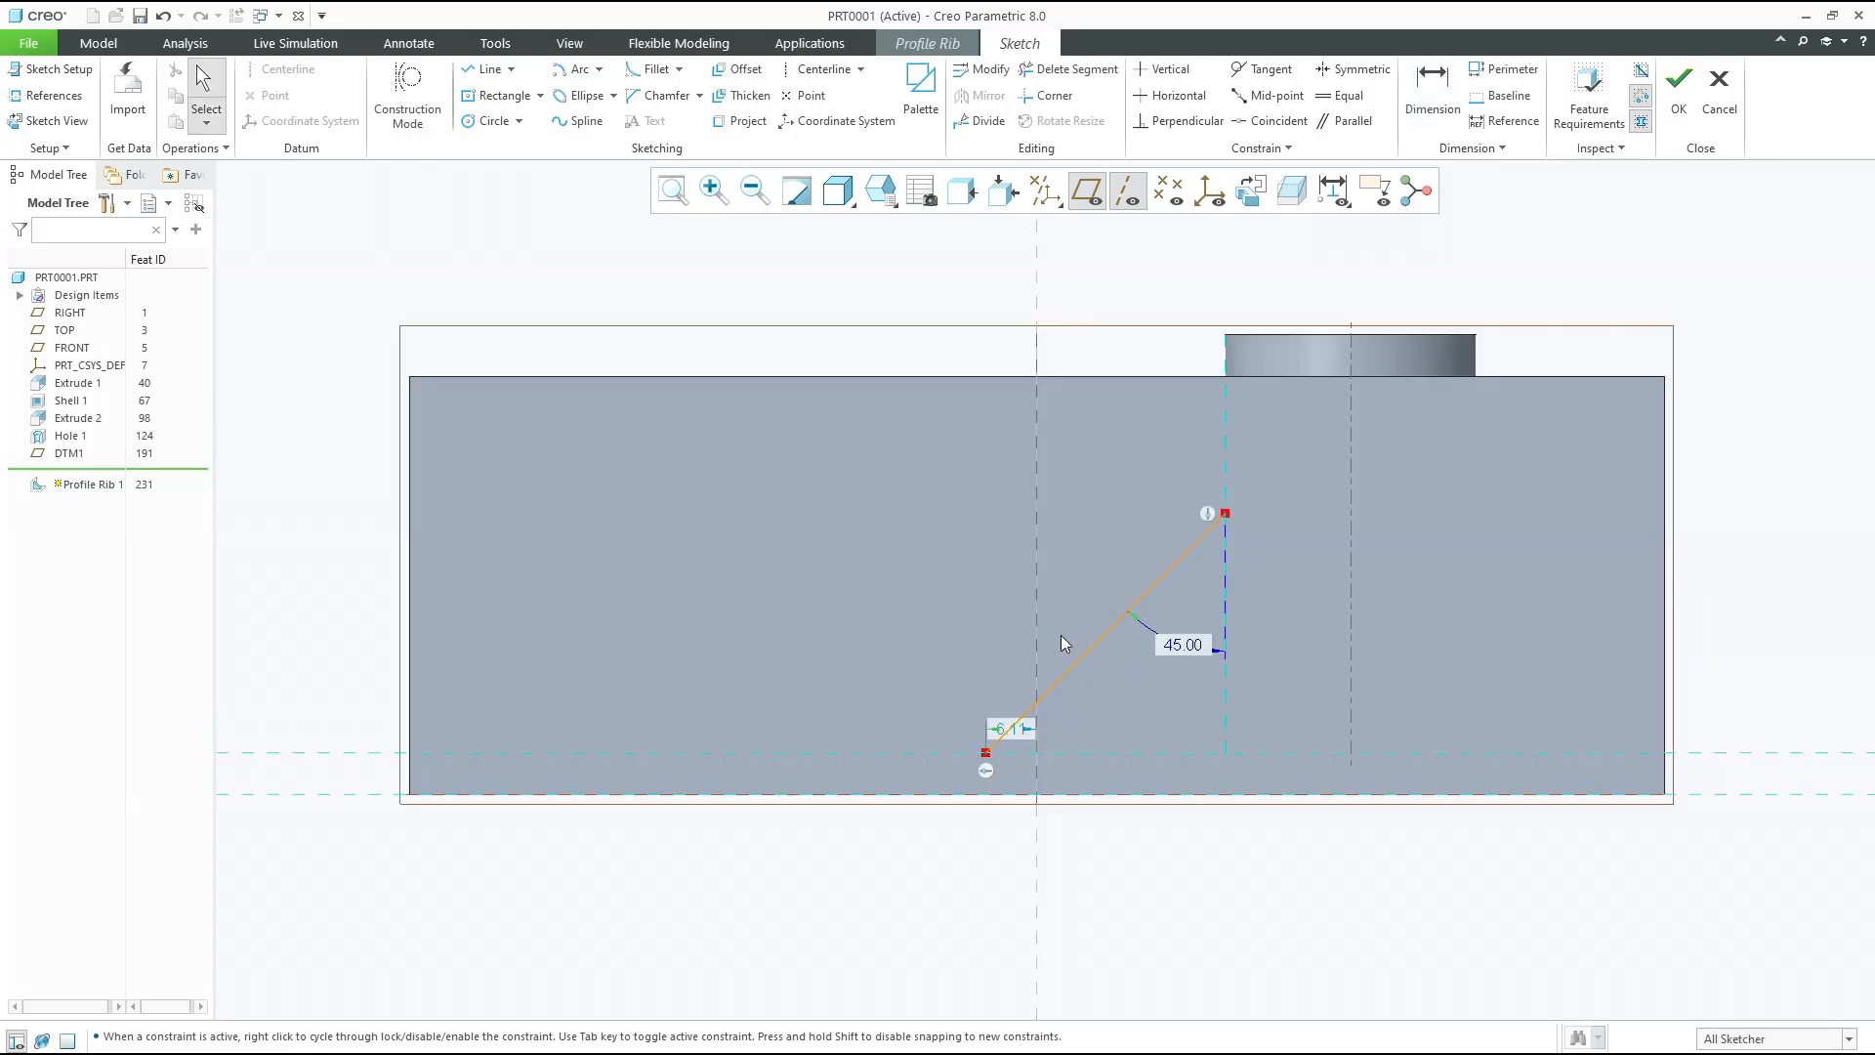
# Move the diagonal line's lower endpoint along the floor to a 0.00 offset from the vertical reference
pyautogui.moveTo(986, 757); pyautogui.dragTo(1050, 733)
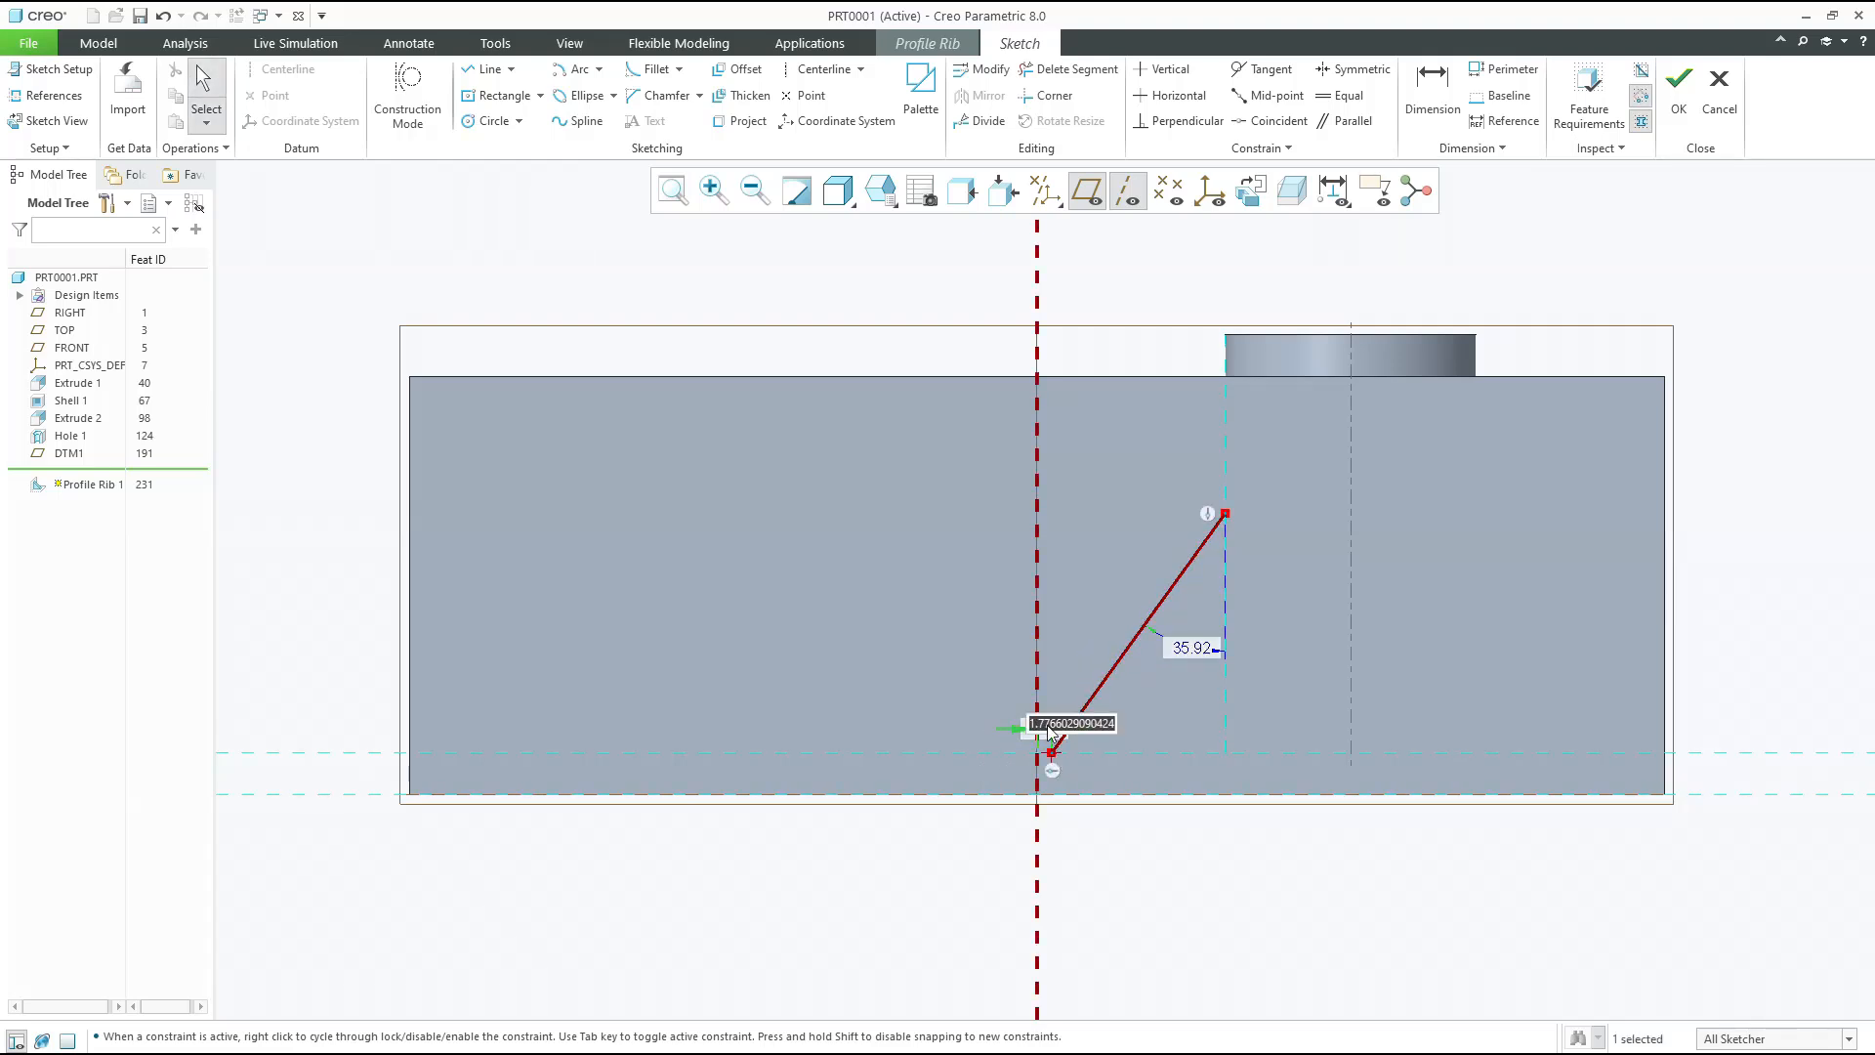
pyautogui.scroll(4, 879, 635)
pyautogui.click(767, 417)
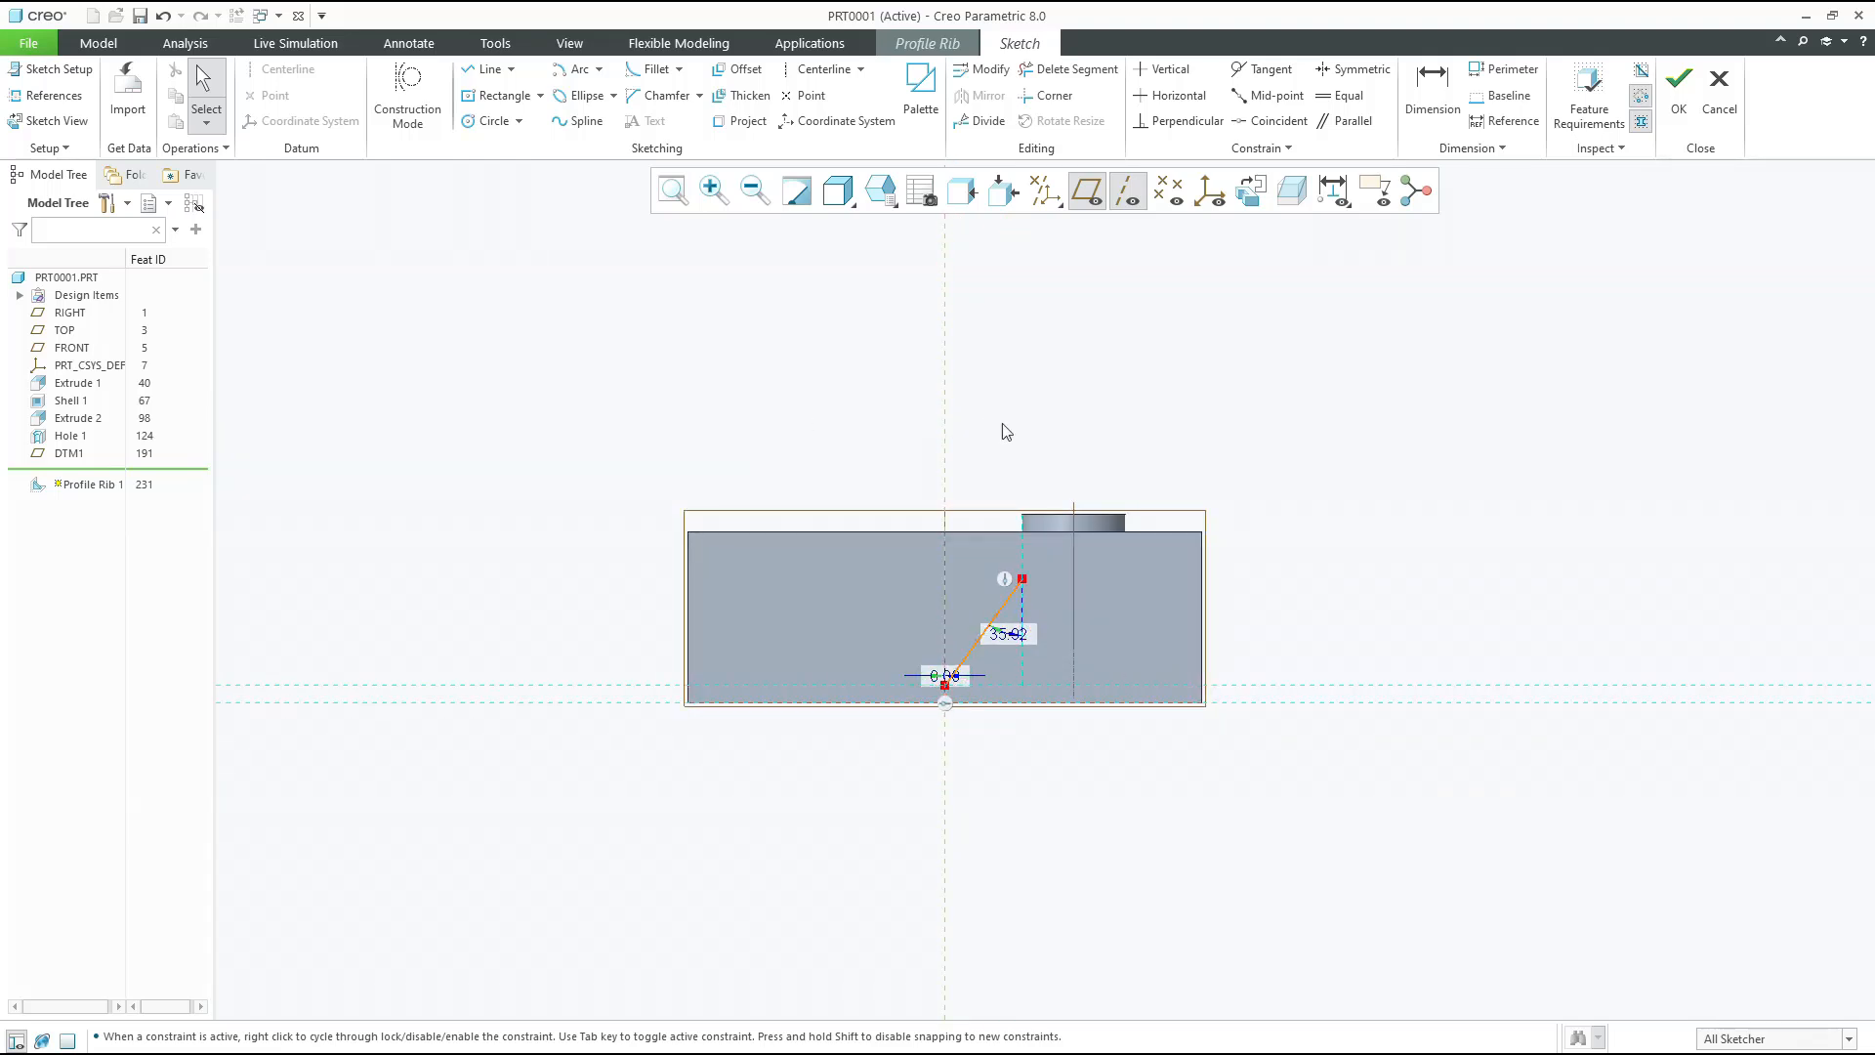
# Set the angle between the rib line and the boss's silhouette edge to 45 degrees again
pyautogui.scroll(-5, 1025, 586)
pyautogui.doubleClick(996, 703)
pyautogui.write('45')
pyautogui.press('Return')
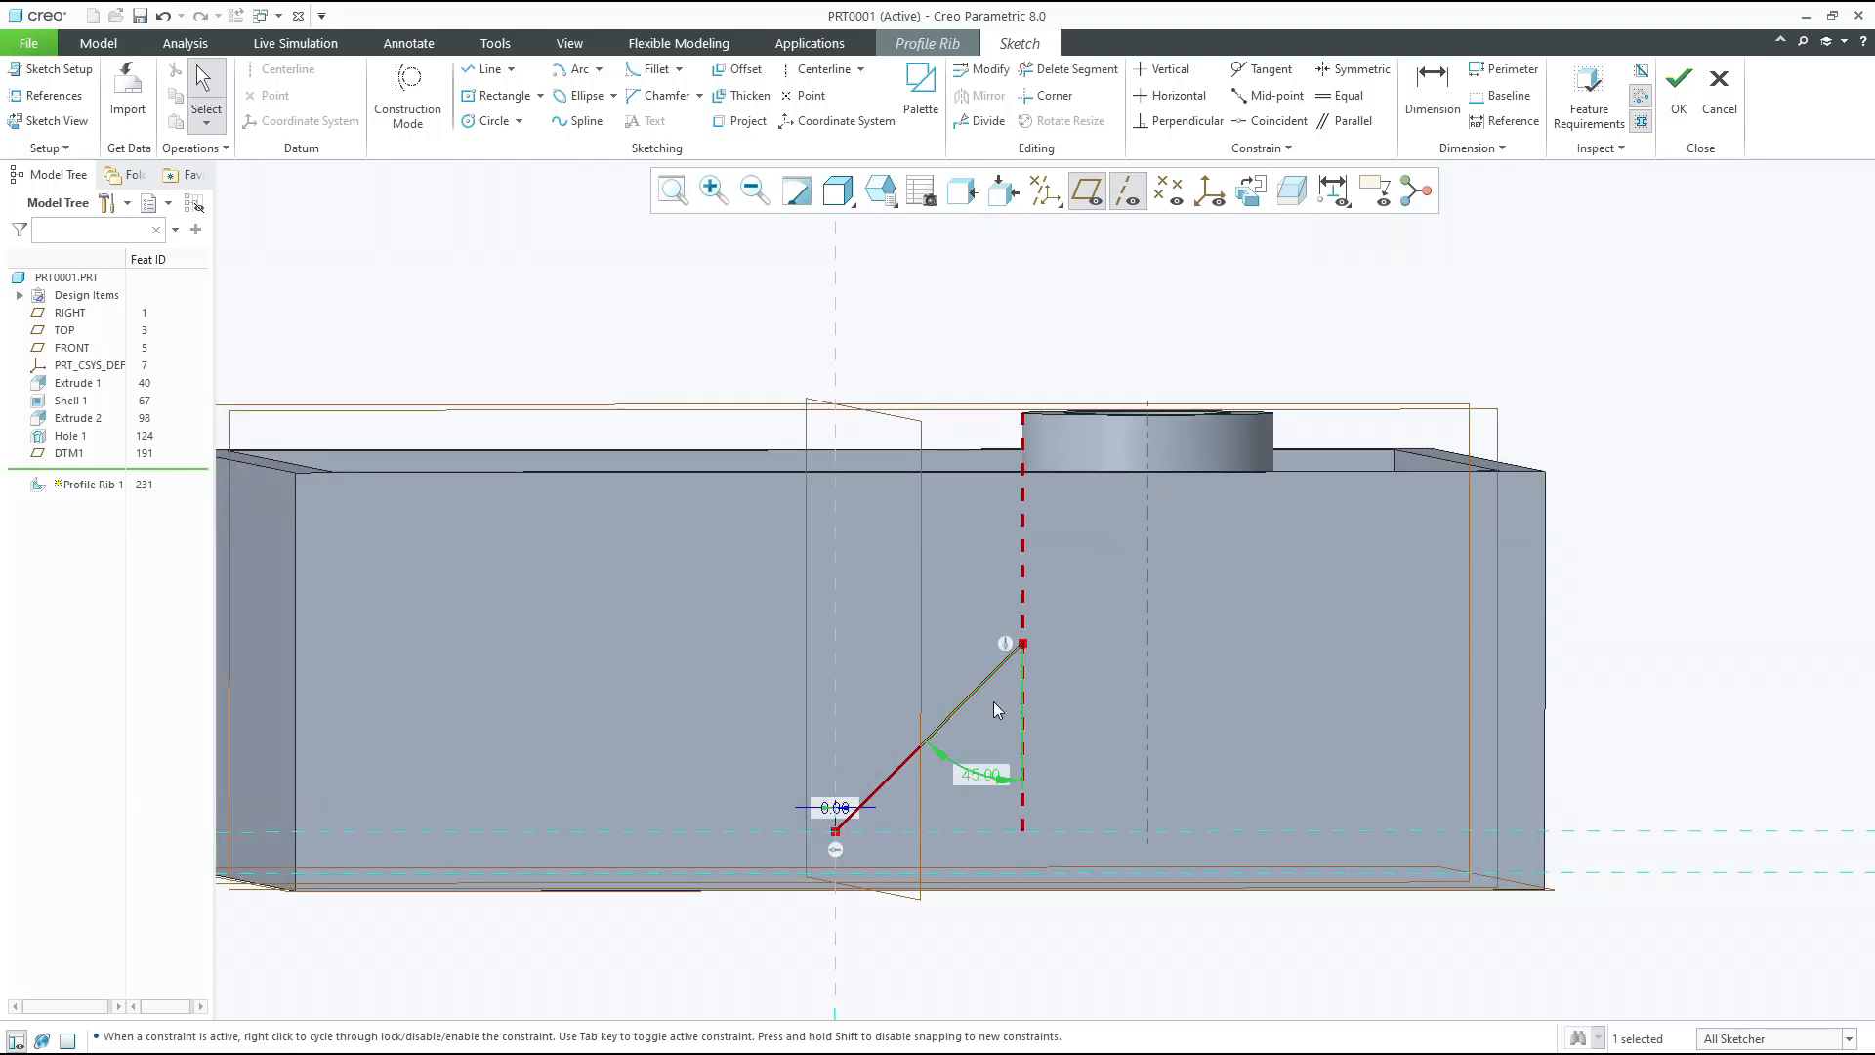
pyautogui.click(1095, 364)
pyautogui.scroll(4, 1088, 343)
pyautogui.moveTo(1077, 372)
pyautogui.mouseDown(button='middle')
pyautogui.moveTo(1050, 373)
pyautogui.moveTo(1074, 379)
pyautogui.mouseUp(button='middle')
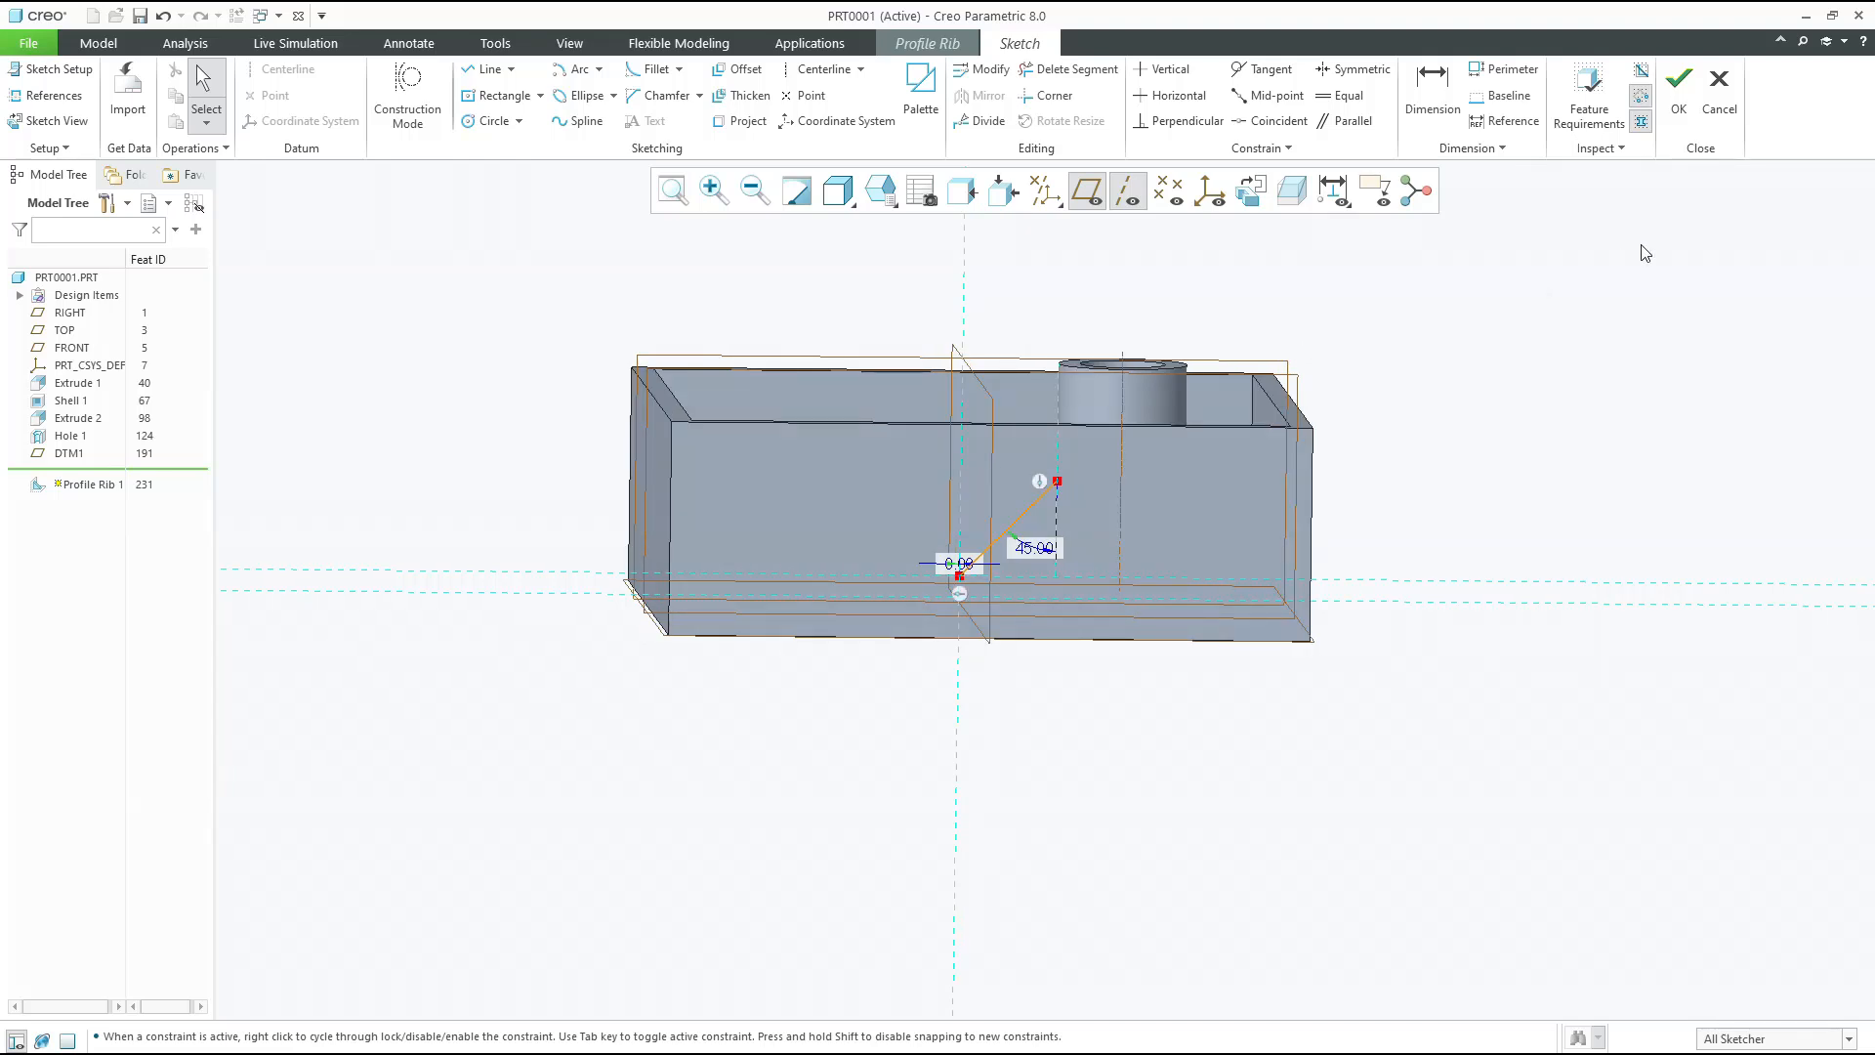
# Finish the rib sketch and set the profile rib's width to 3
pyautogui.click(1681, 135)
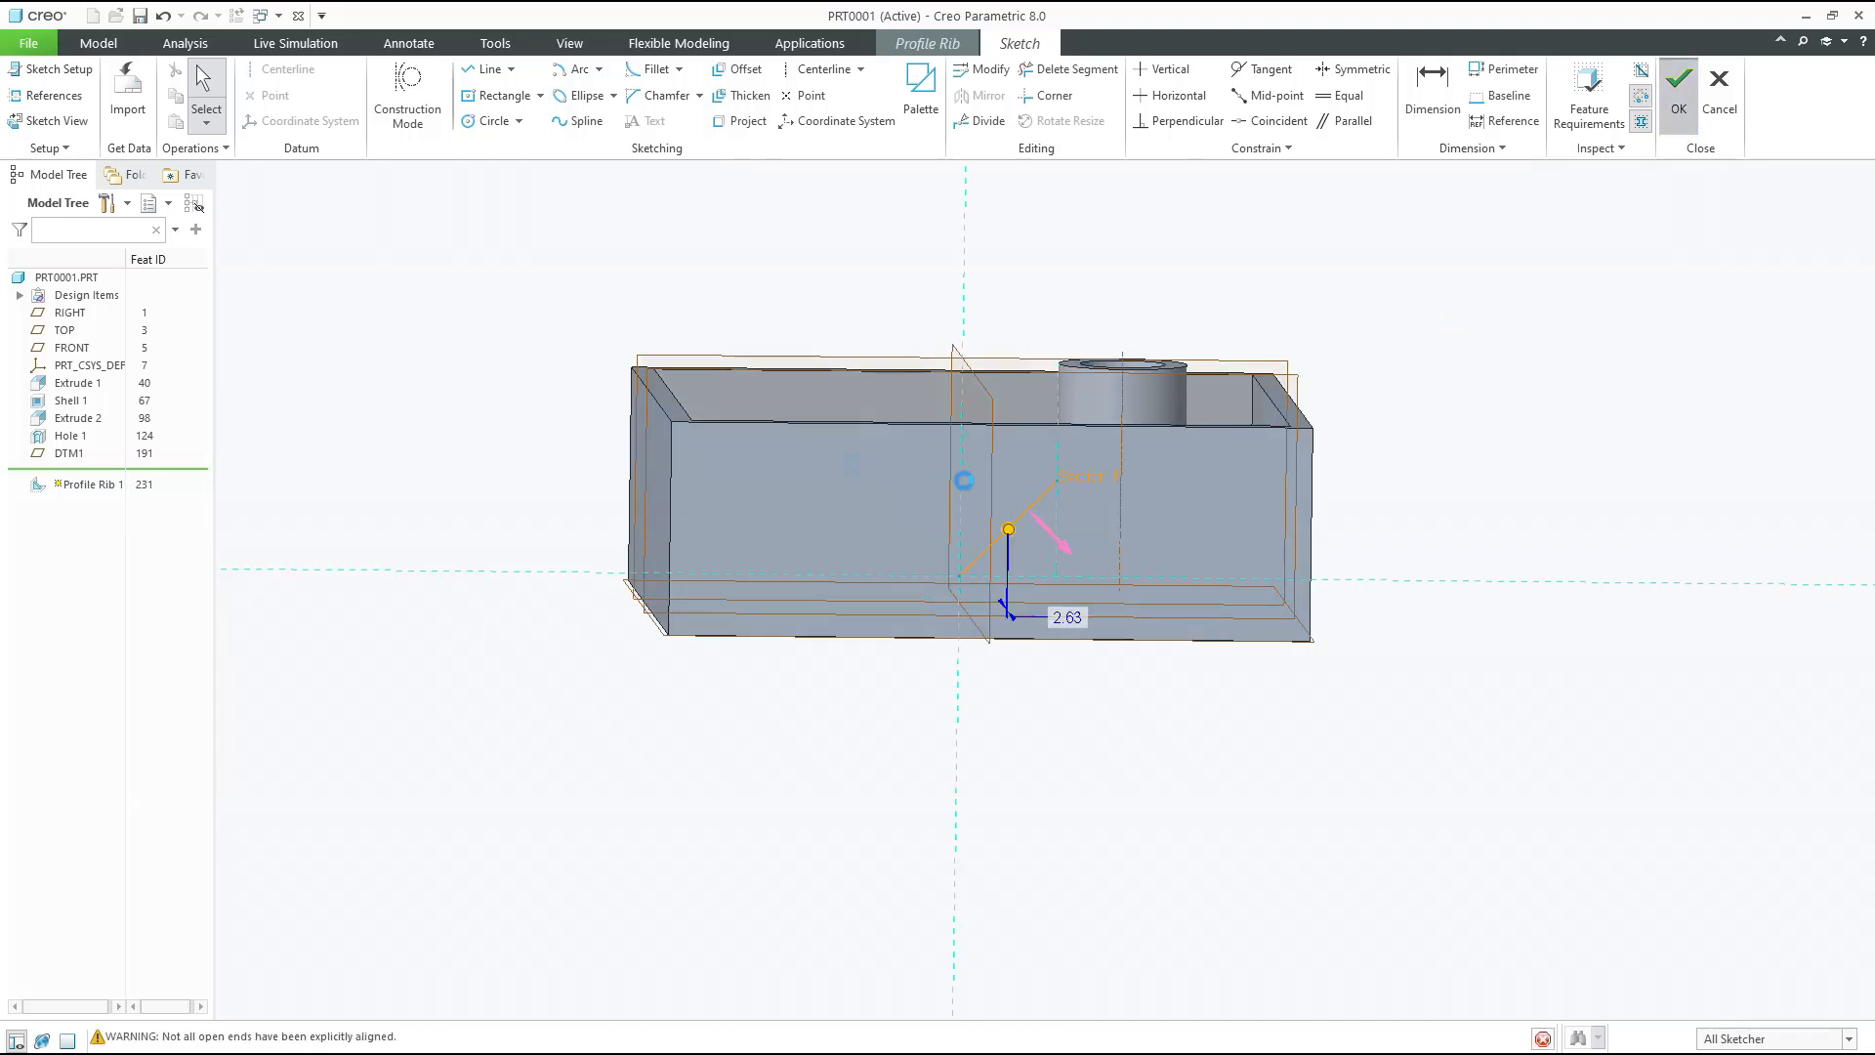
pyautogui.moveTo(849, 469); pyautogui.dragTo(845, 510, button='middle')
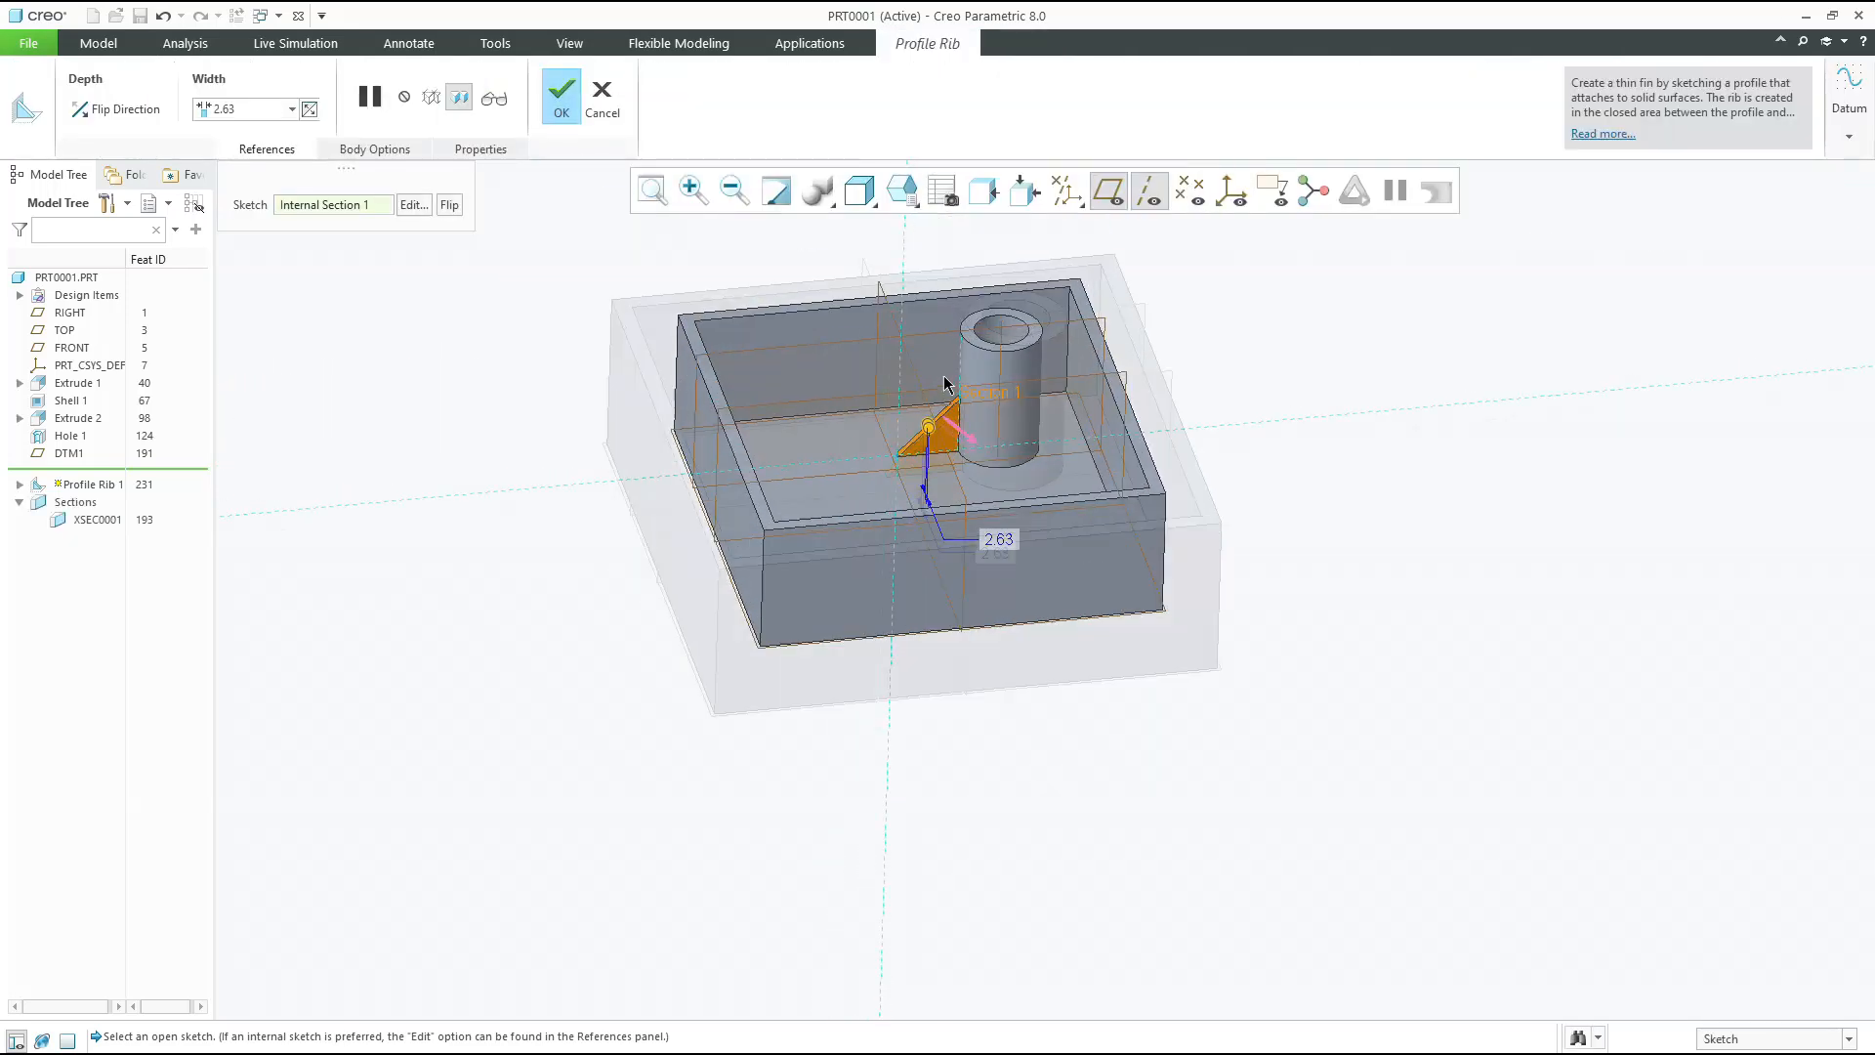
pyautogui.scroll(4, 941, 399)
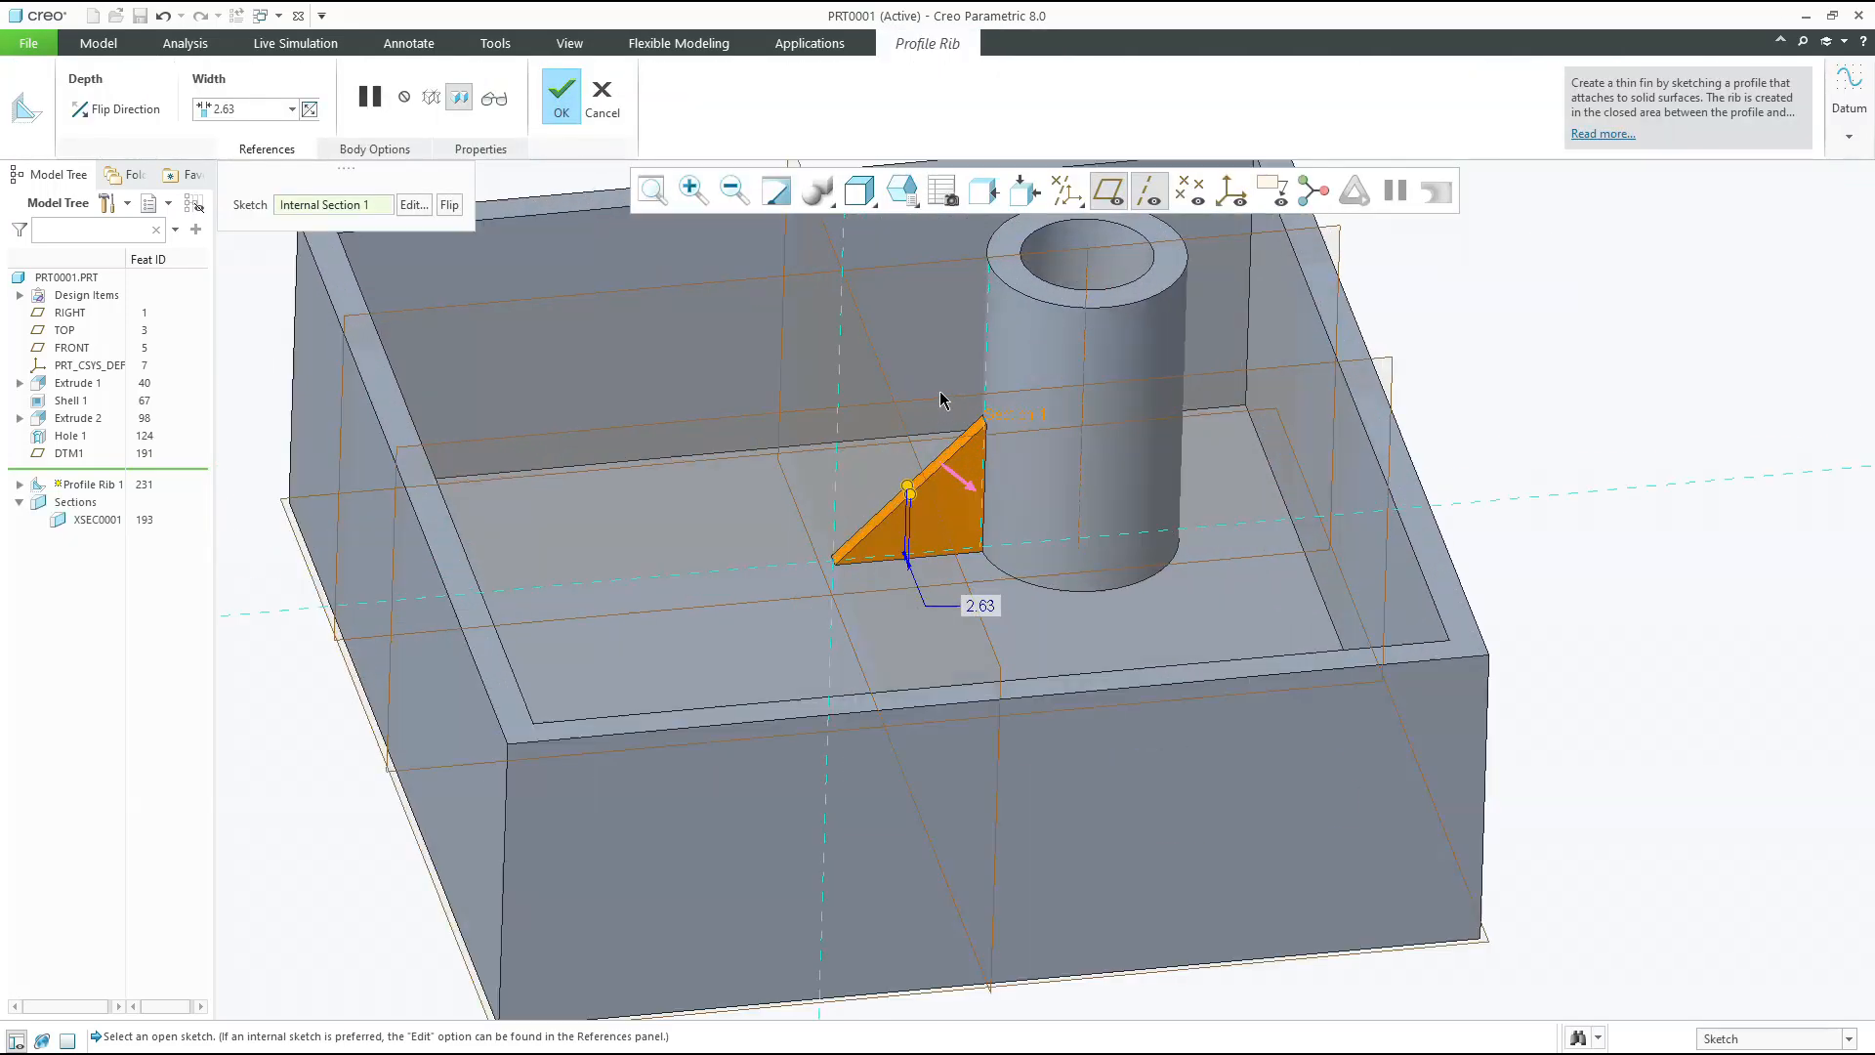
pyautogui.doubleClick(972, 606)
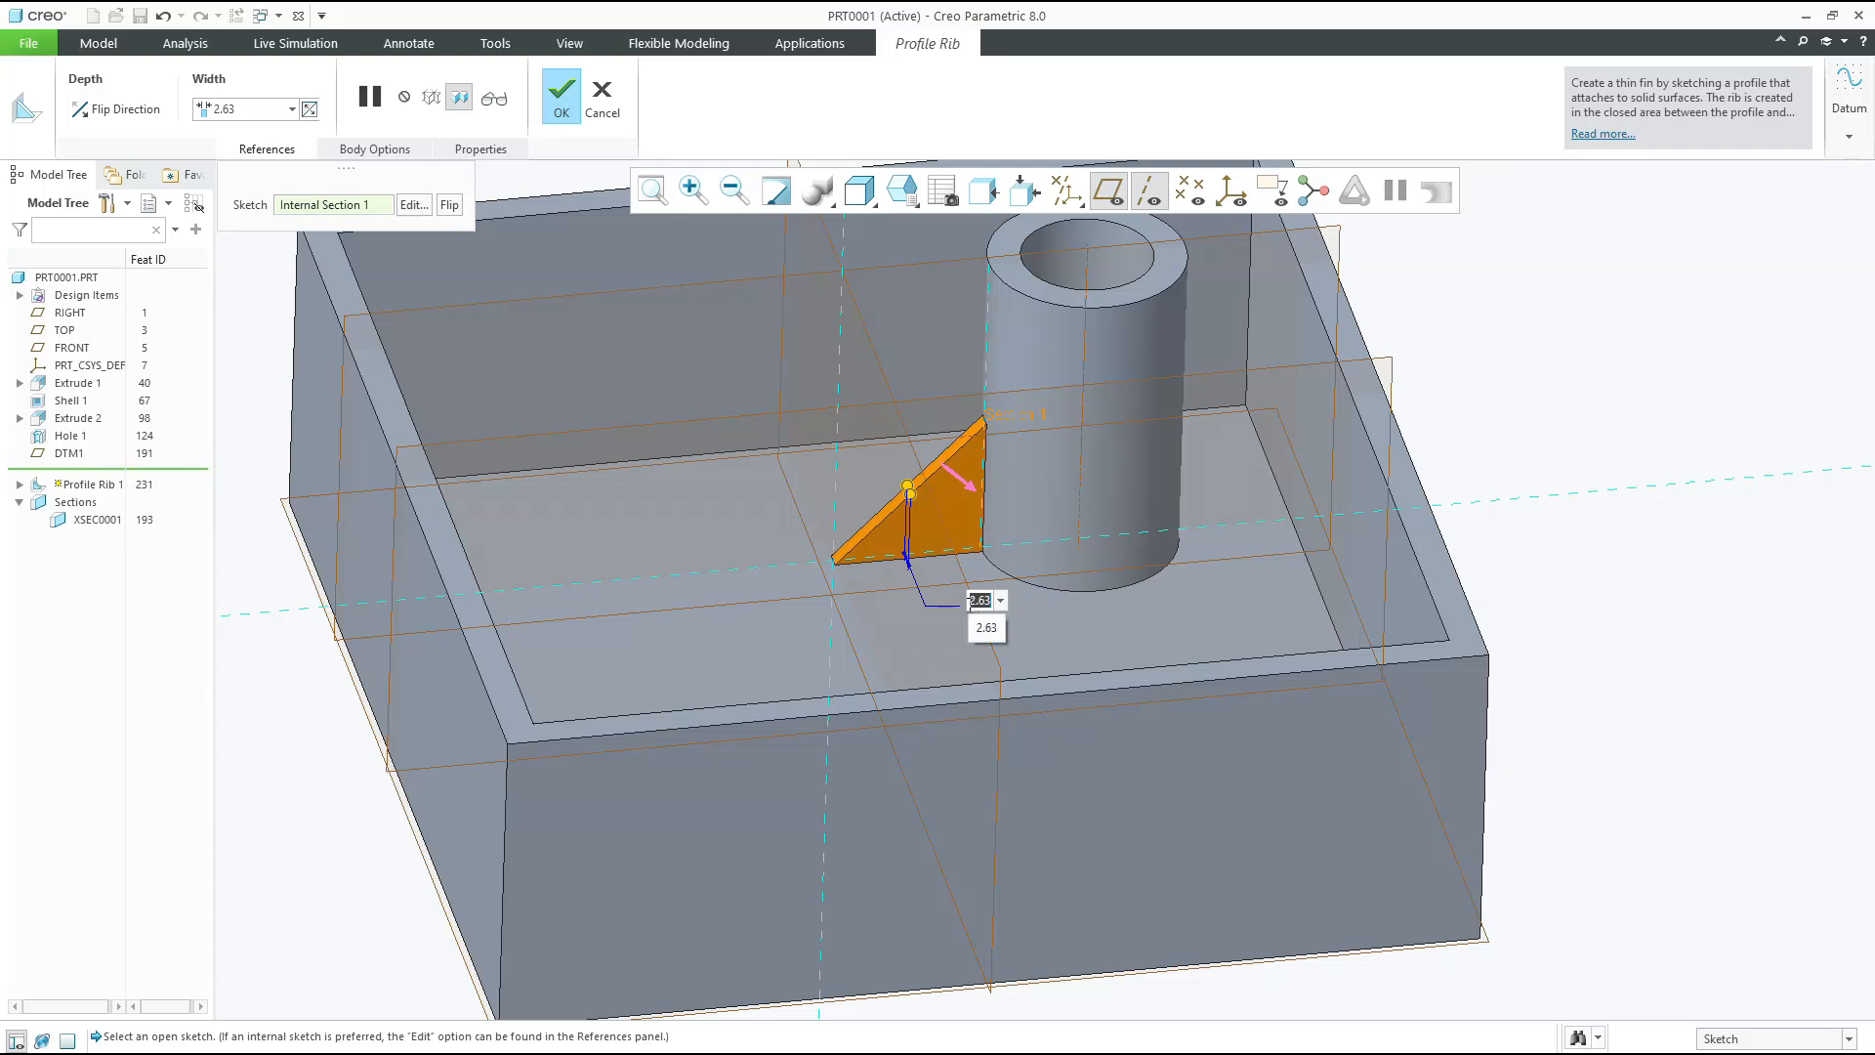
pyautogui.write('3')
pyautogui.press('Return')
# Flip the rib's fill direction away from the boss and back toward it
pyautogui.scroll(3, 974, 632)
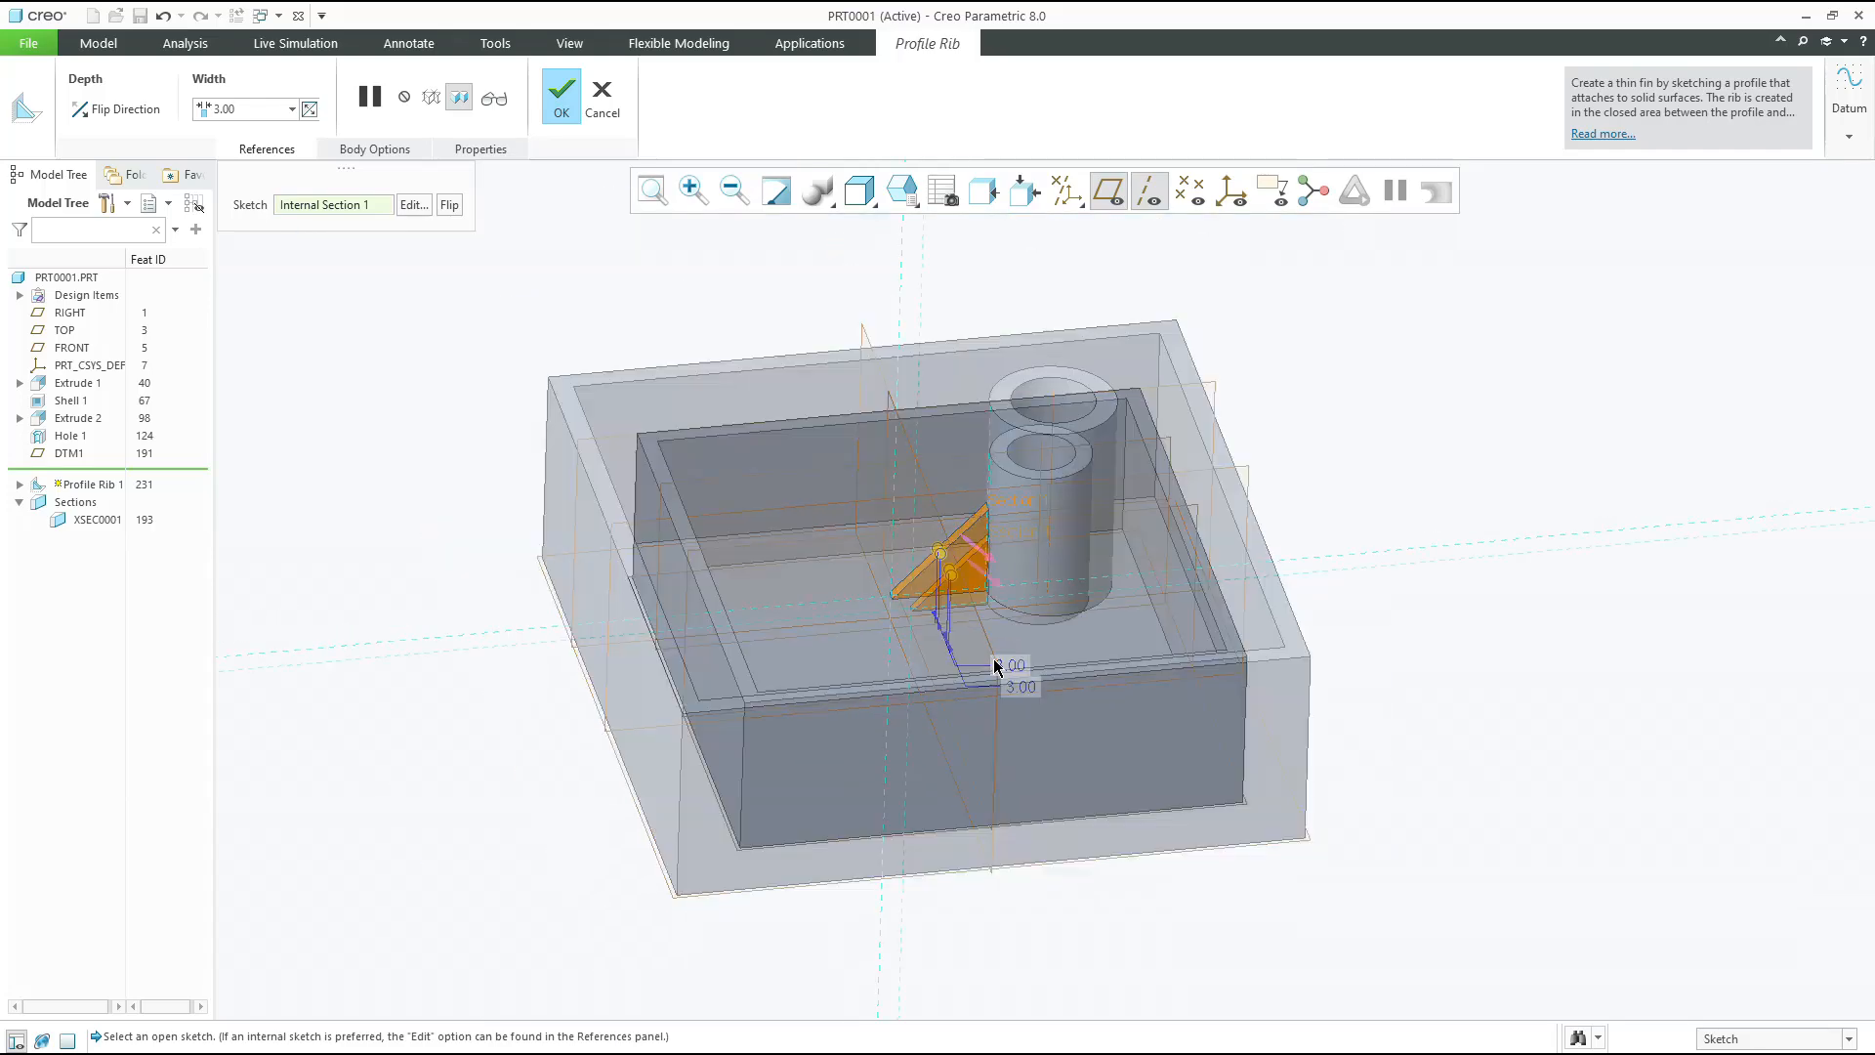
pyautogui.moveTo(946, 594)
pyautogui.mouseDown(button='middle')
pyautogui.moveTo(974, 653)
pyautogui.moveTo(952, 600)
pyautogui.mouseUp(button='middle')
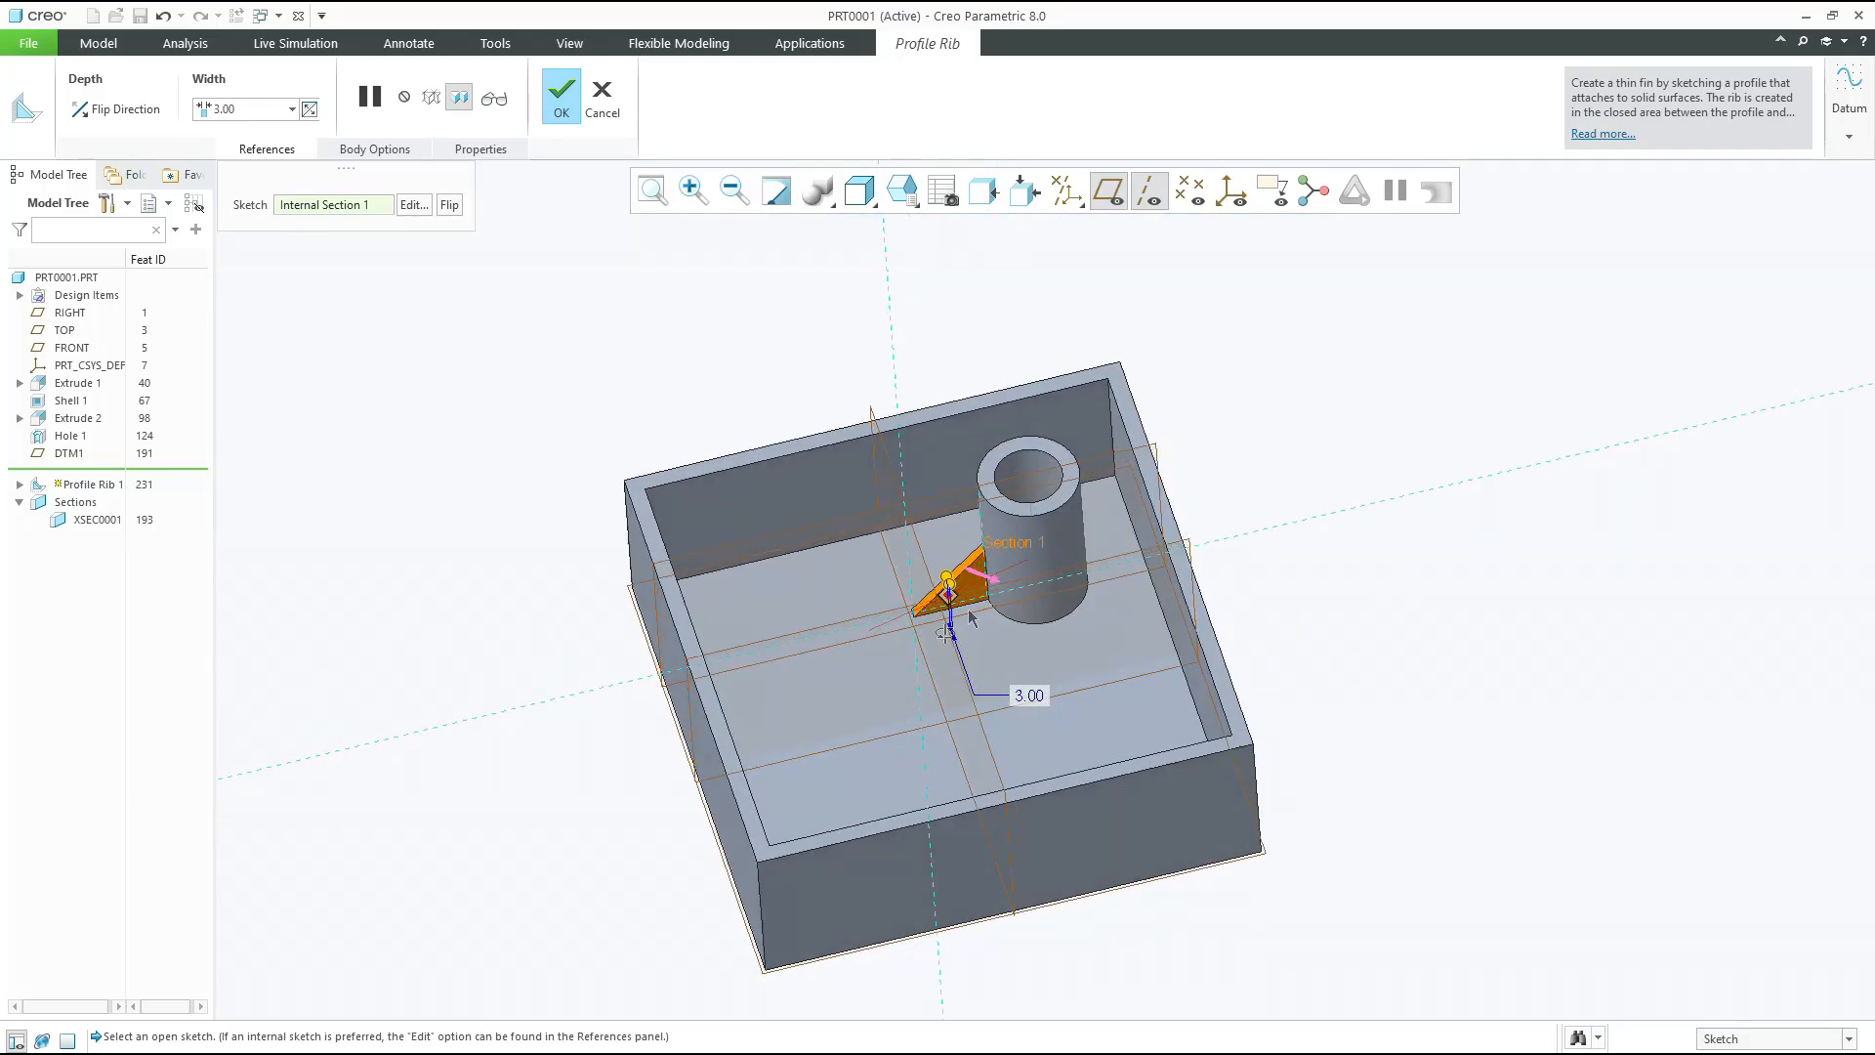
pyautogui.scroll(-2, 988, 606)
pyautogui.click(978, 572)
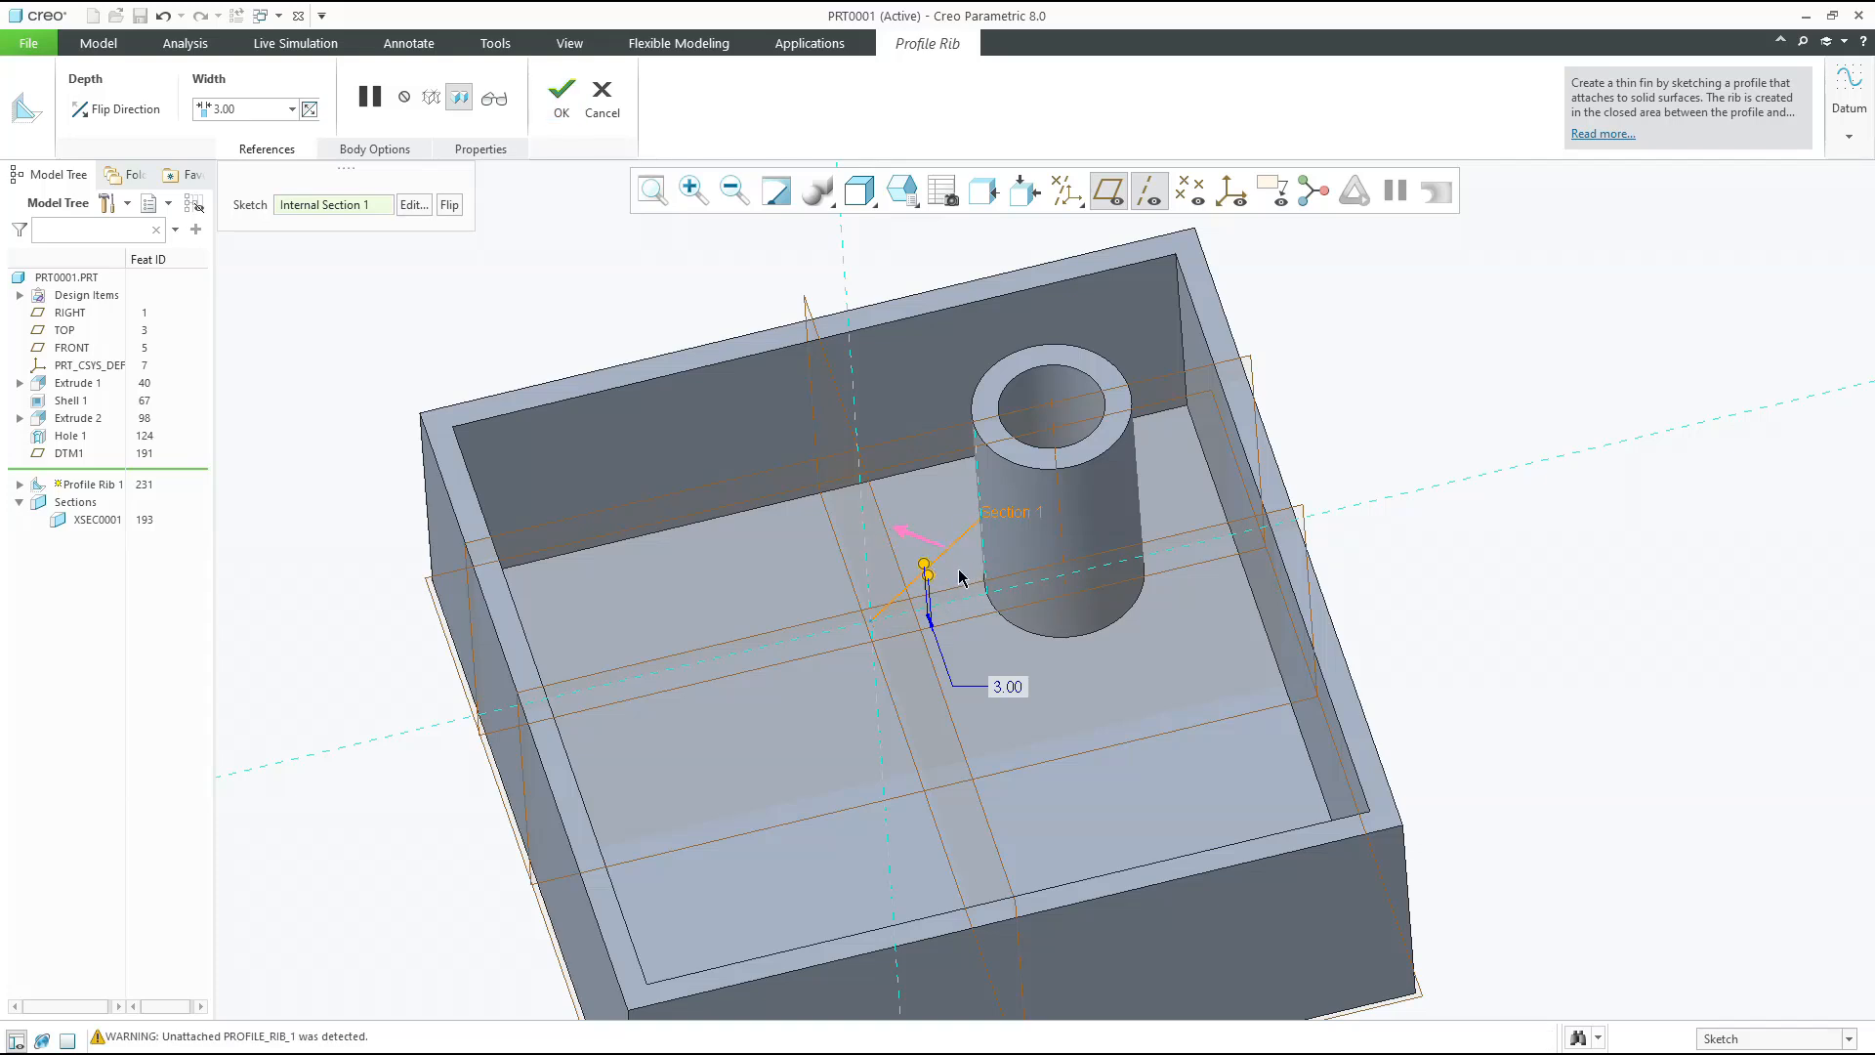
pyautogui.click(906, 539)
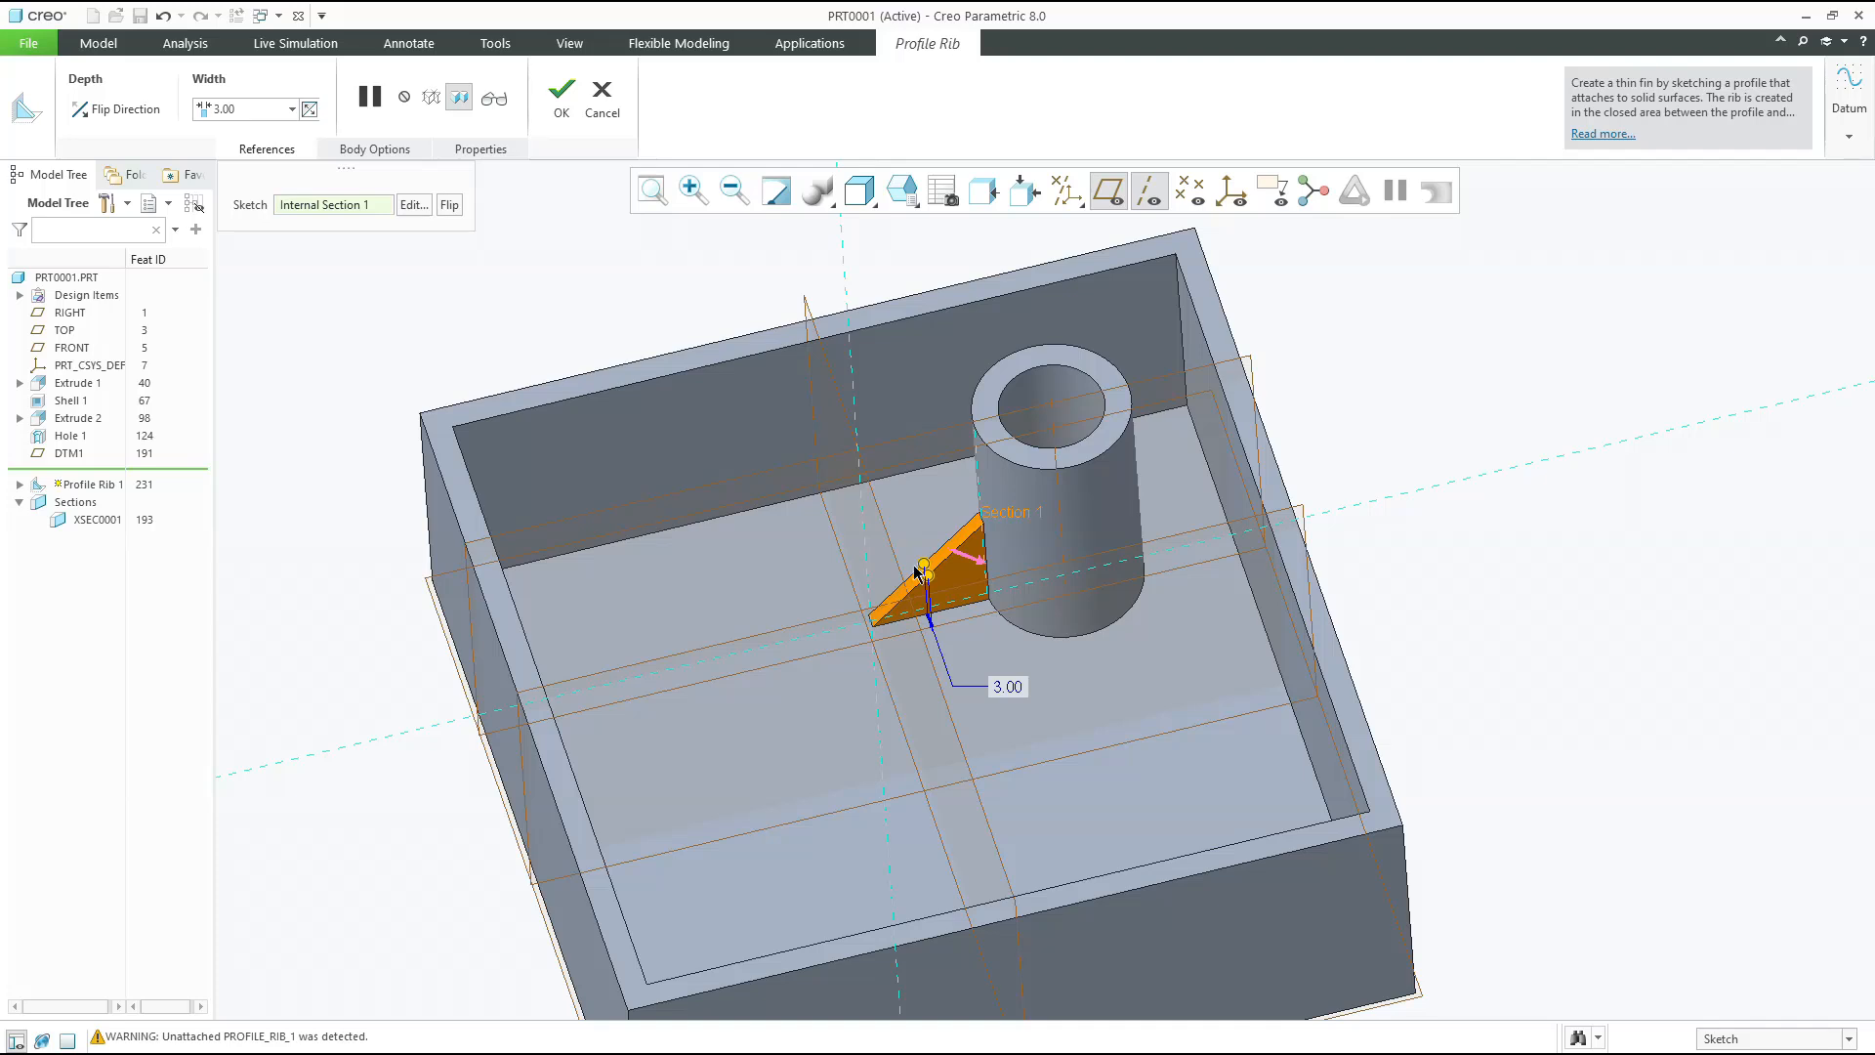
# Review the rib's body options and references, and complete the profile rib
pyautogui.click(374, 148)
pyautogui.click(293, 148)
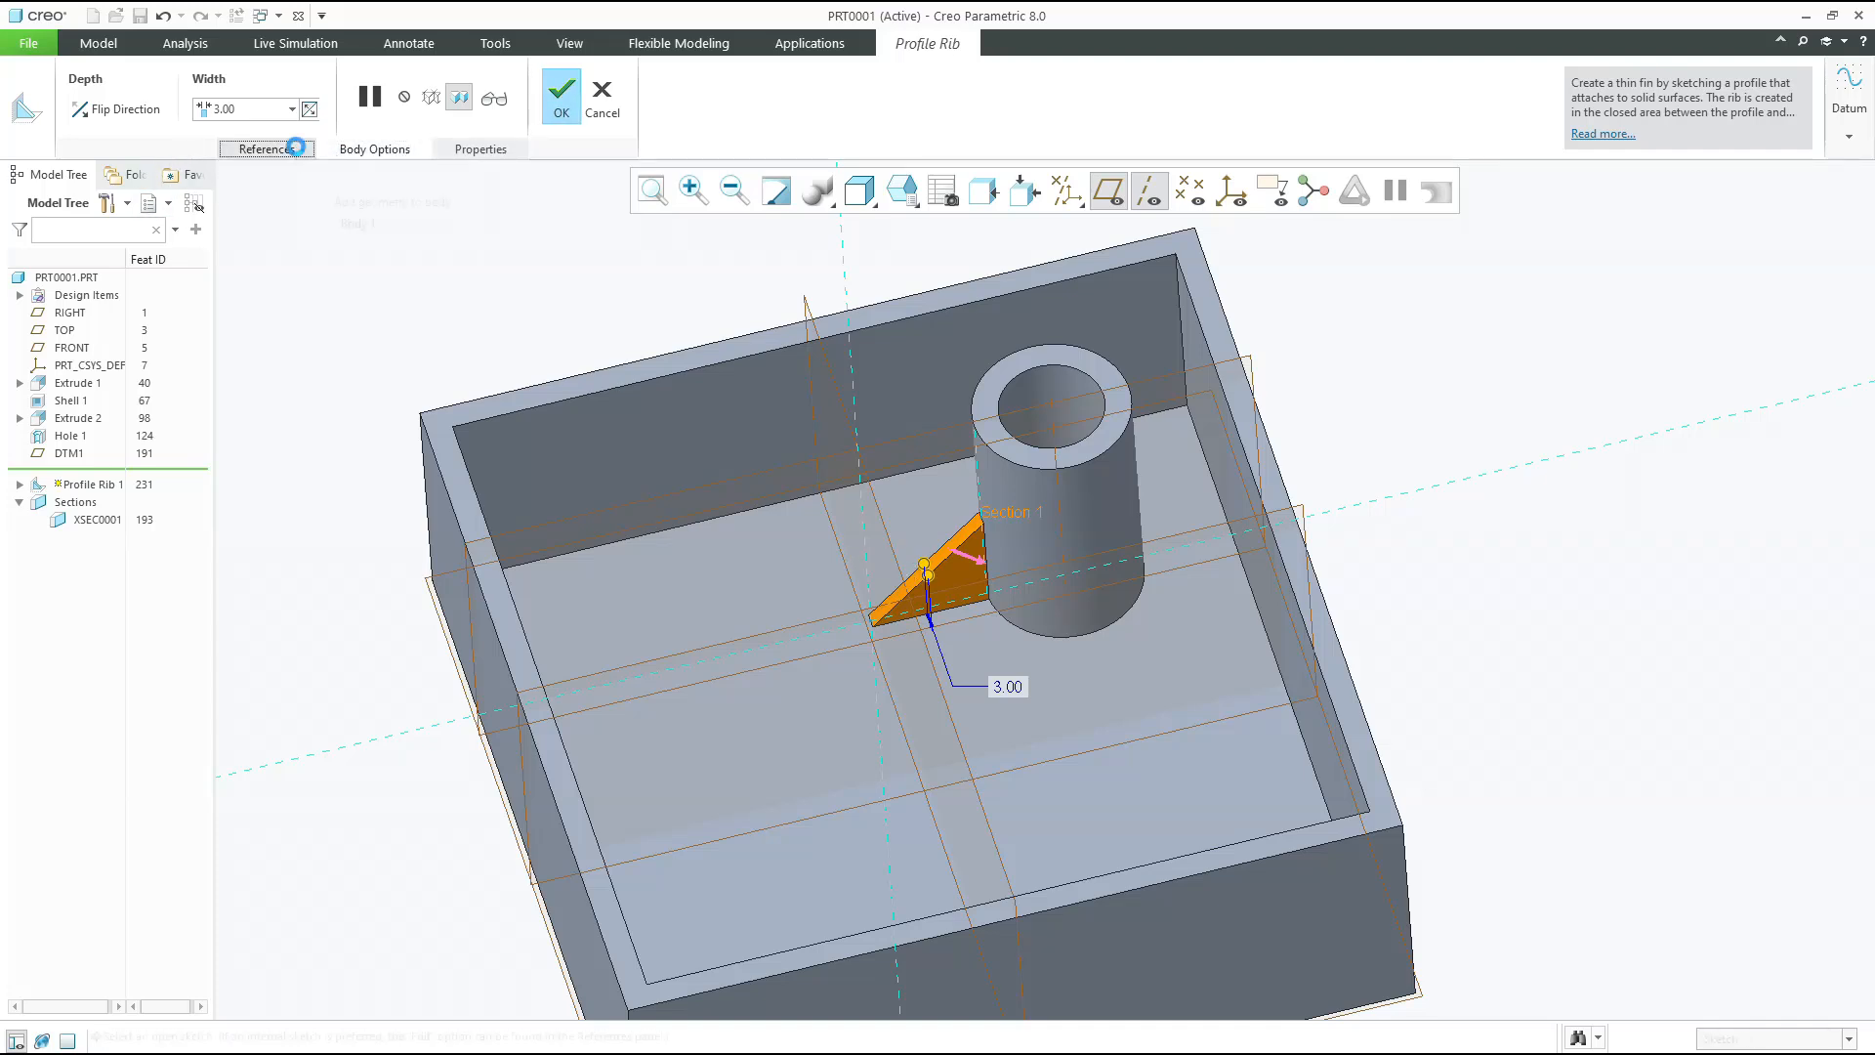
pyautogui.middleClick(405, 281)
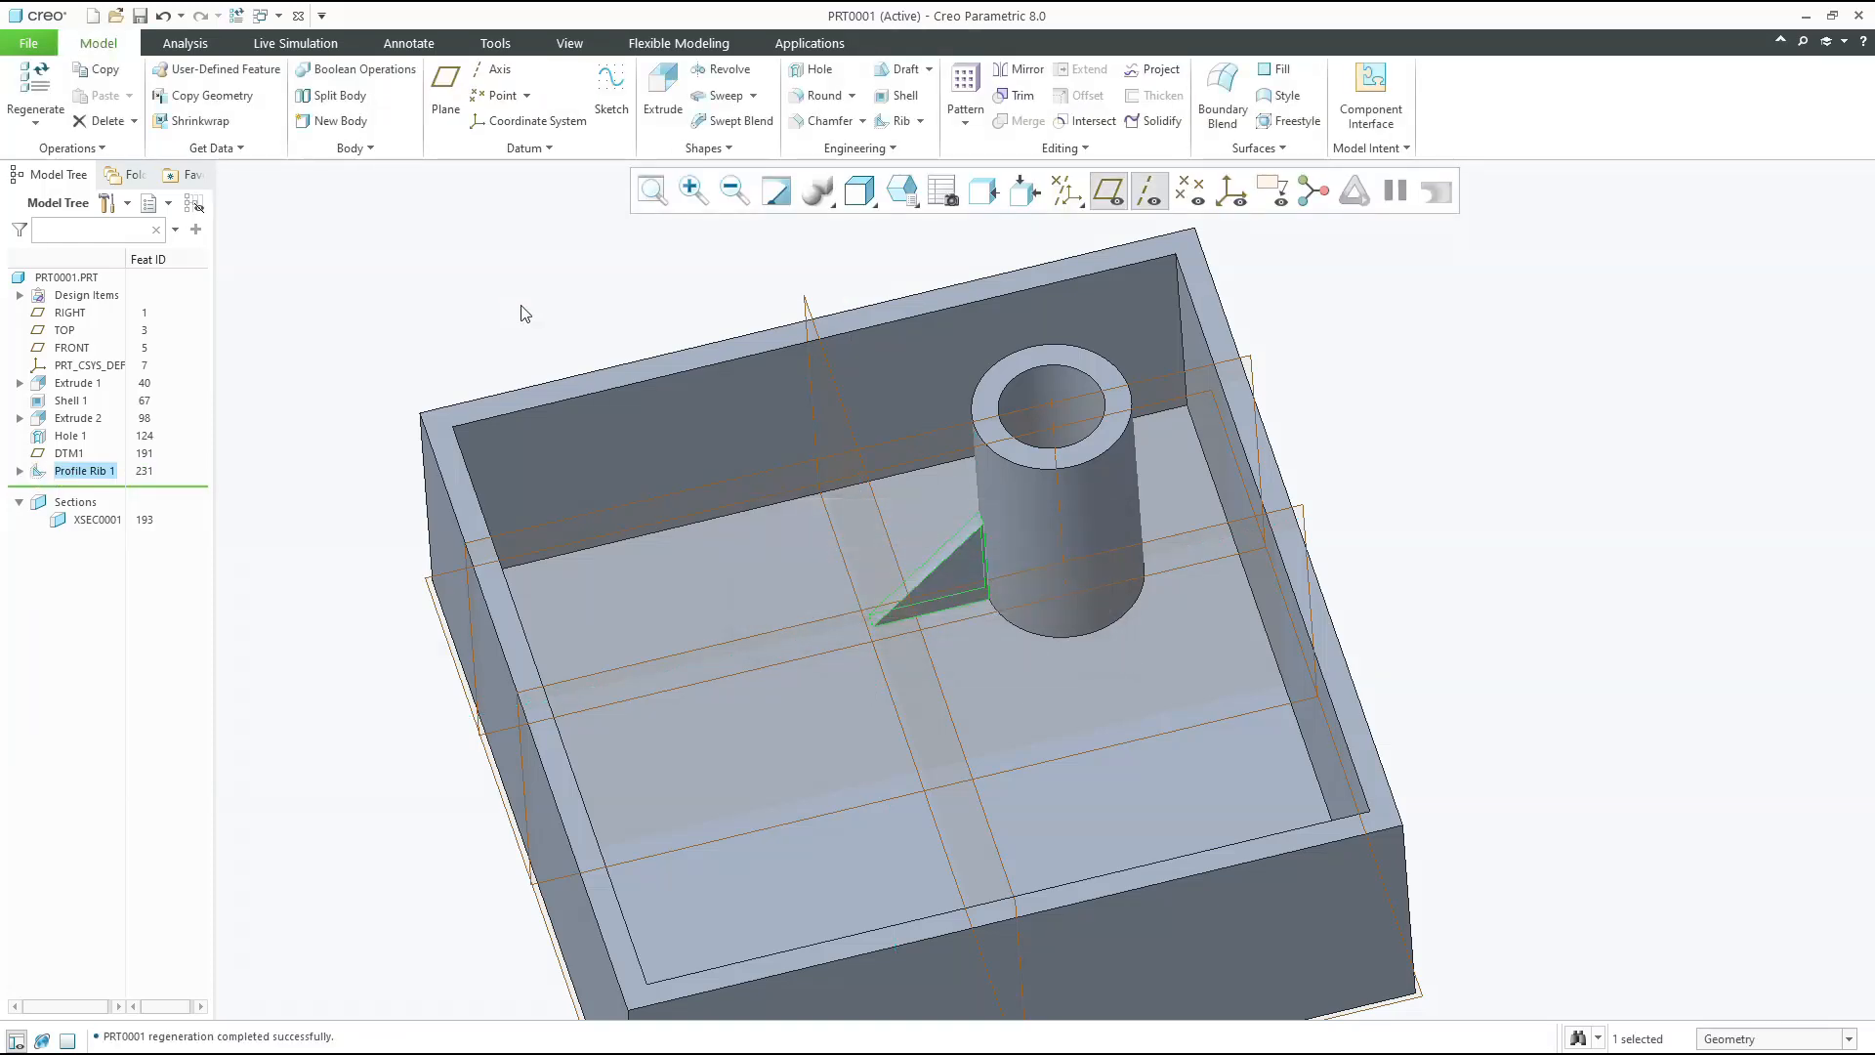
# Edit the profile rib's section and set the offset of its lower end from the vertical reference to 5
pyautogui.click(62, 475)
pyautogui.click(20, 470)
pyautogui.click(87, 492)
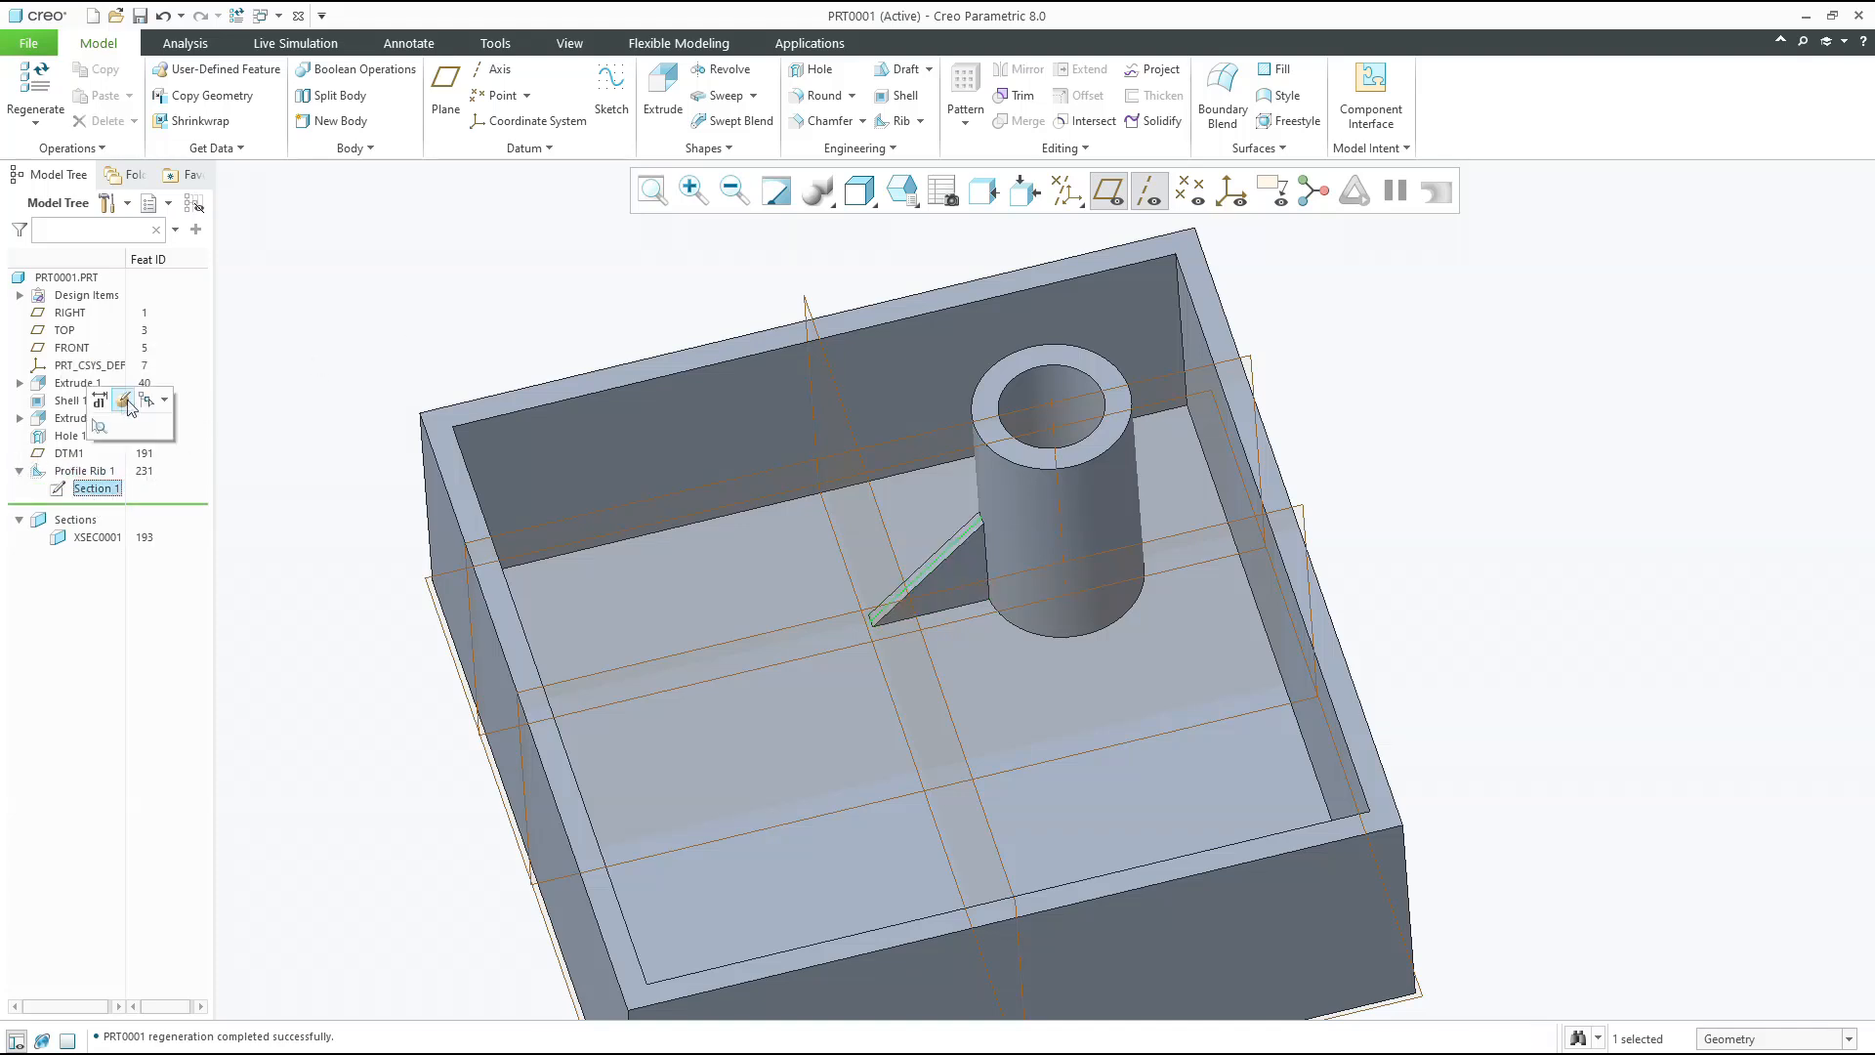
pyautogui.click(104, 401)
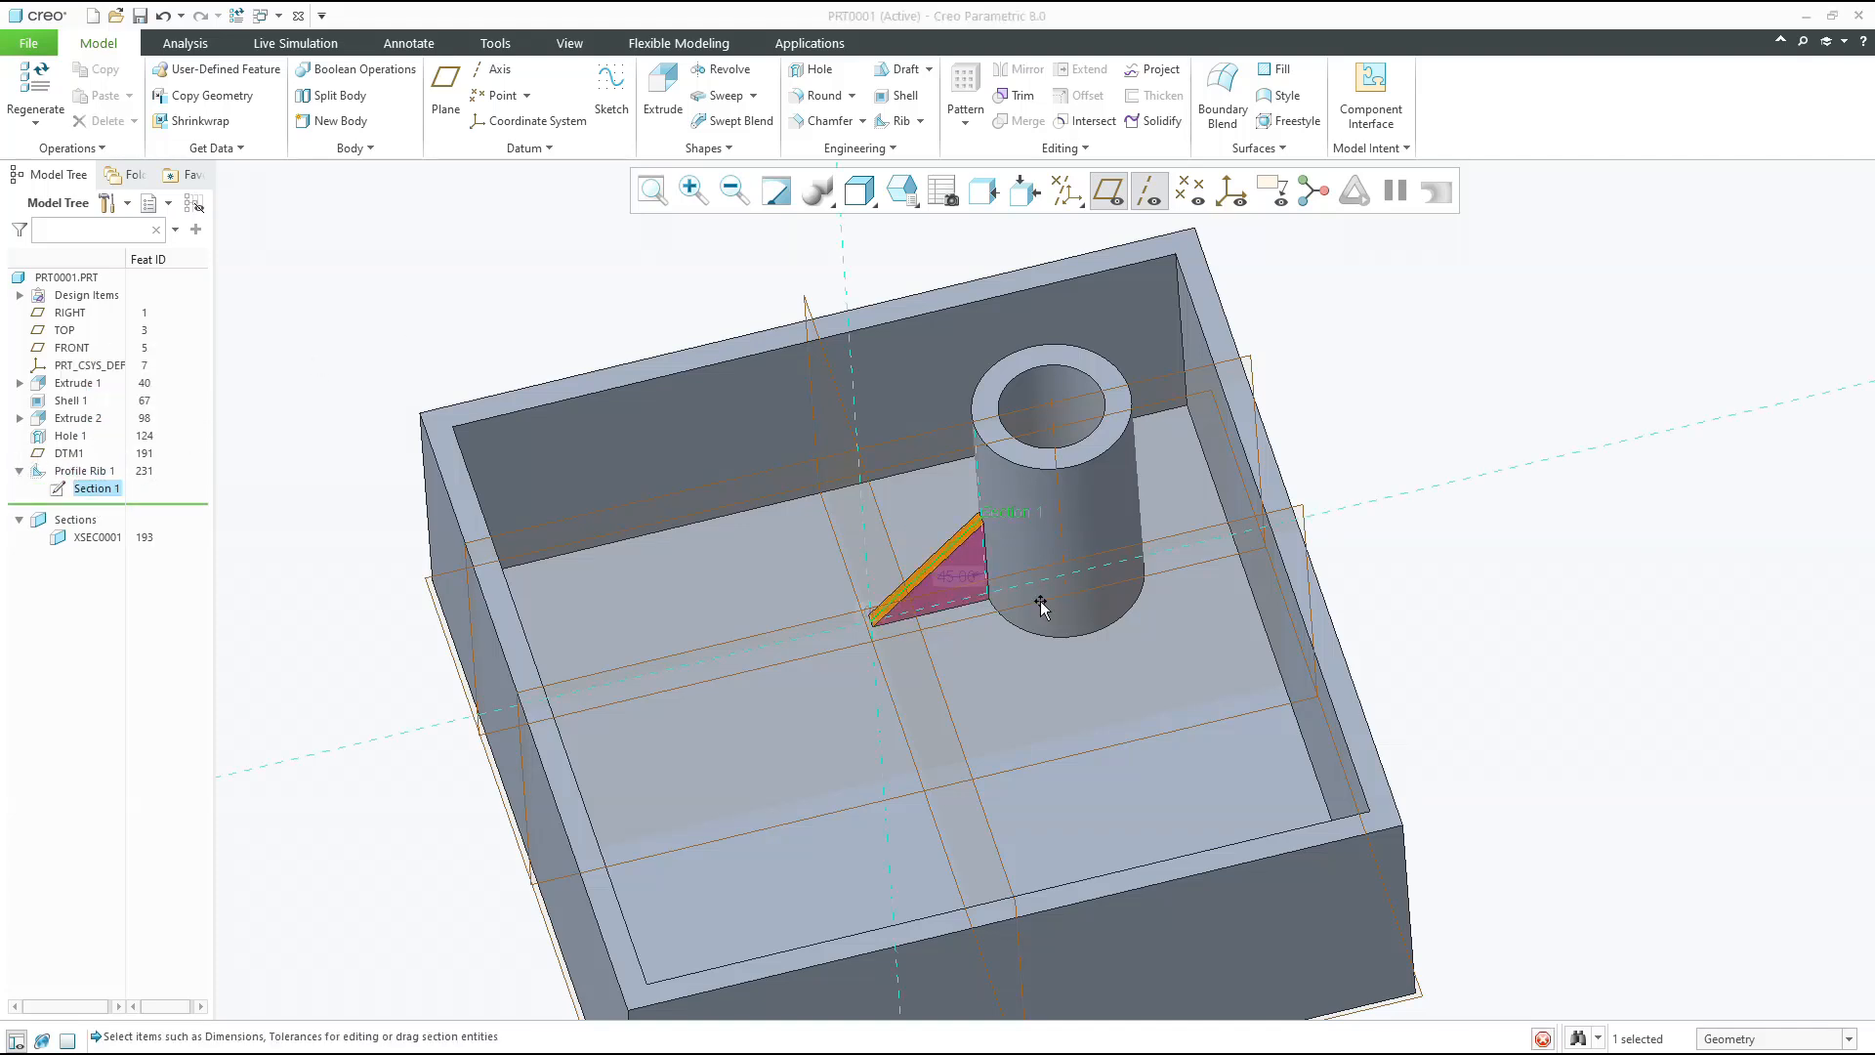
pyautogui.doubleClick(871, 612)
pyautogui.write('5')
pyautogui.press('Return')
pyautogui.click(869, 546)
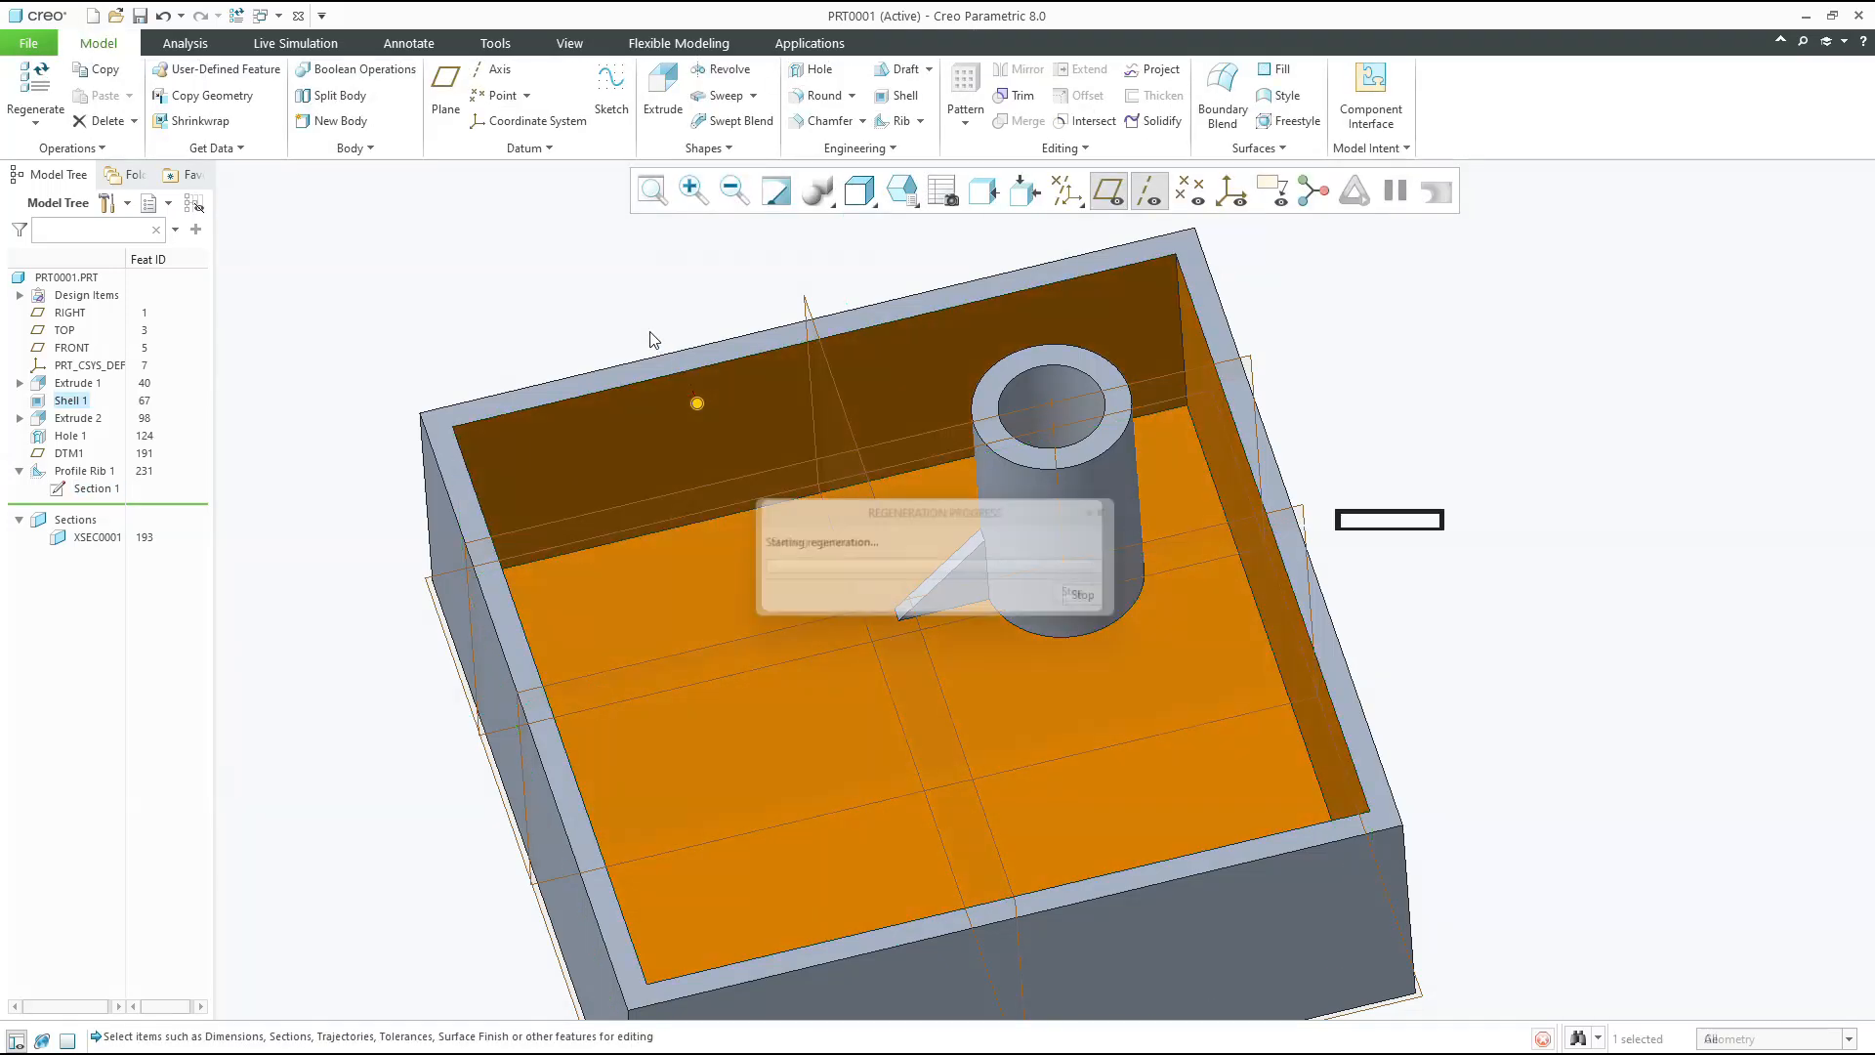
# Pattern the profile rib around the boss's axis with 4 members spaced 90 degrees apart
pyautogui.click(105, 470)
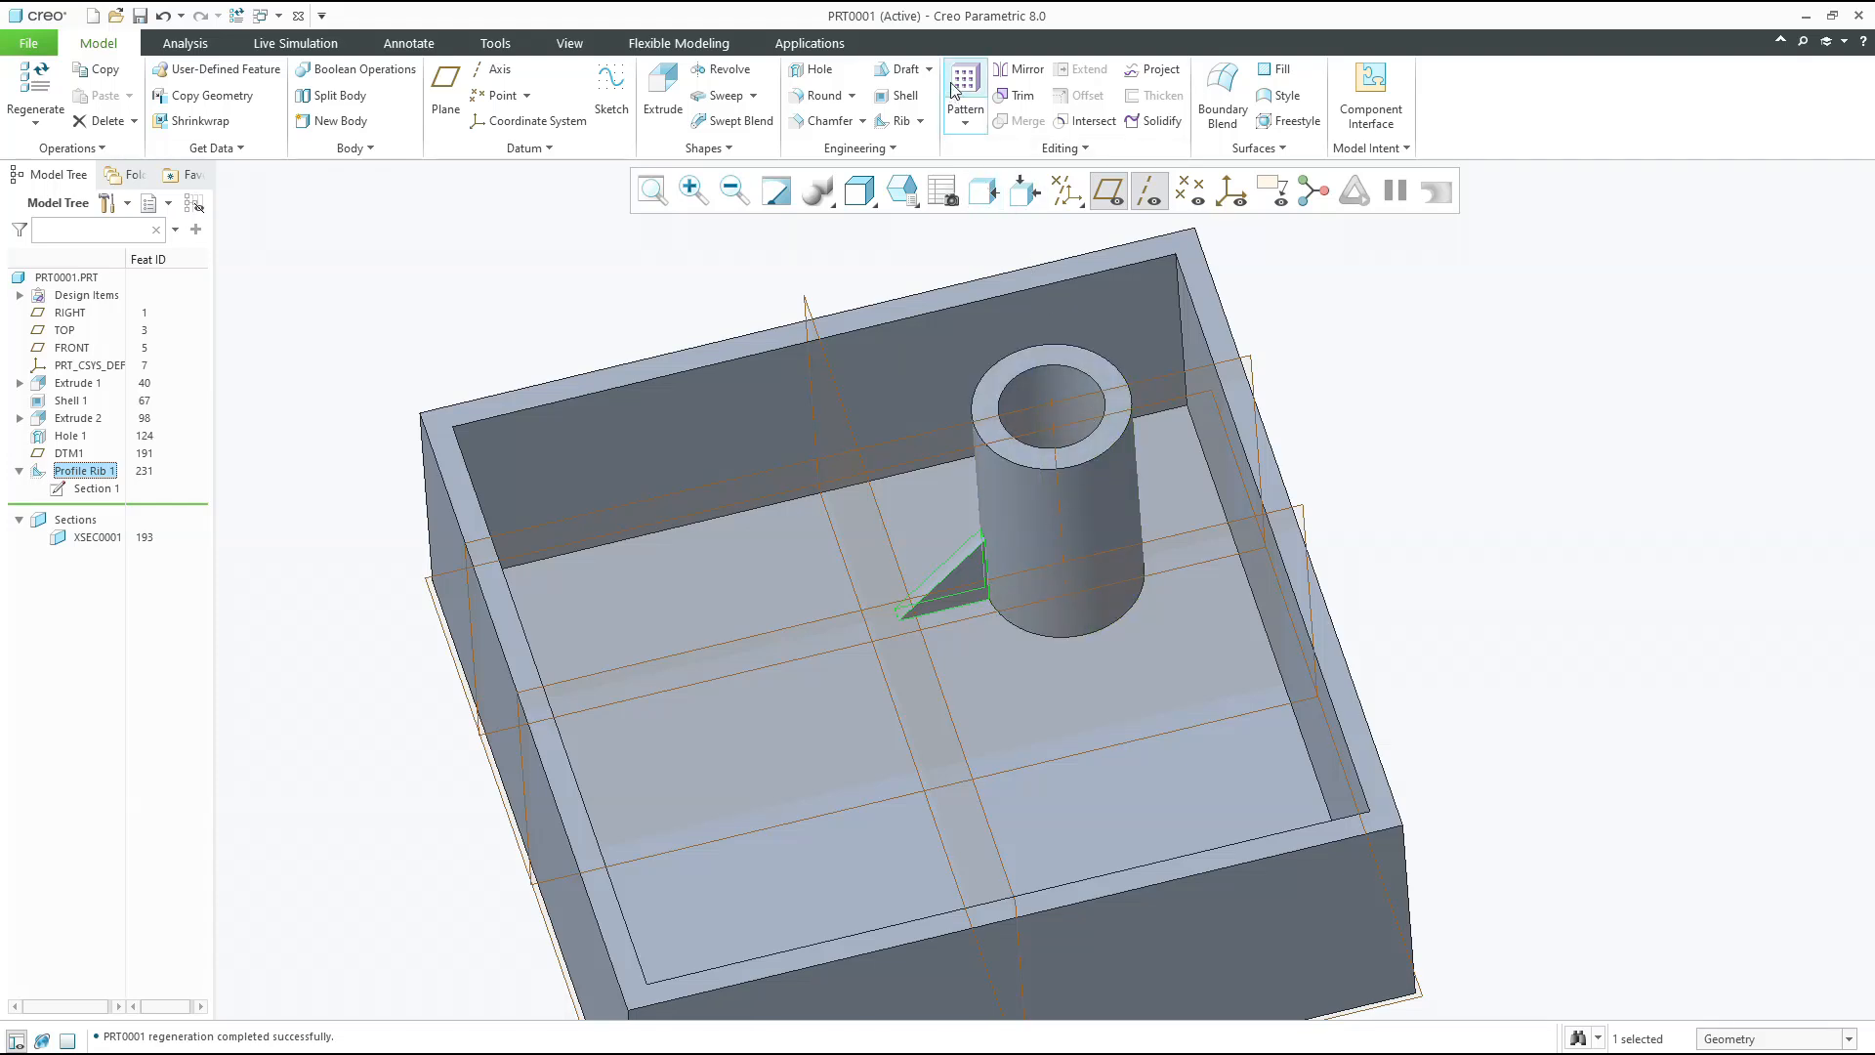
pyautogui.click(957, 88)
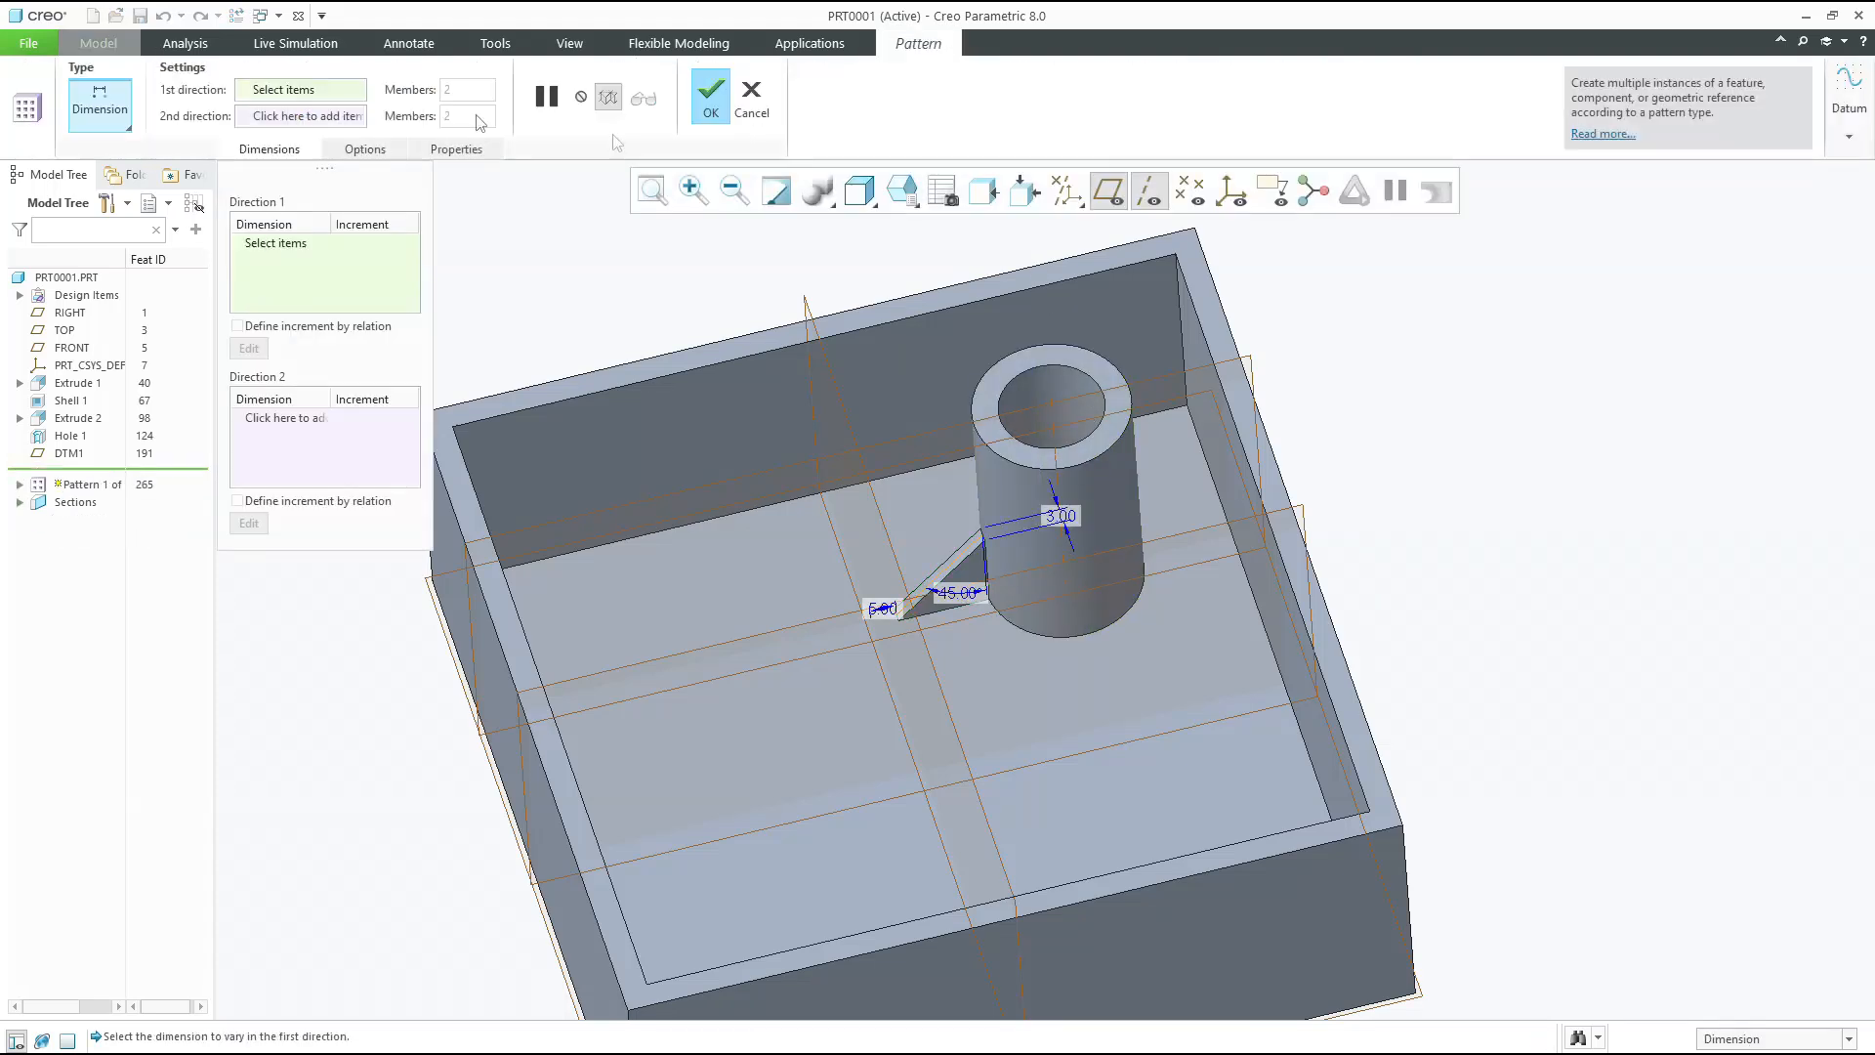
pyautogui.click(106, 113)
pyautogui.click(112, 187)
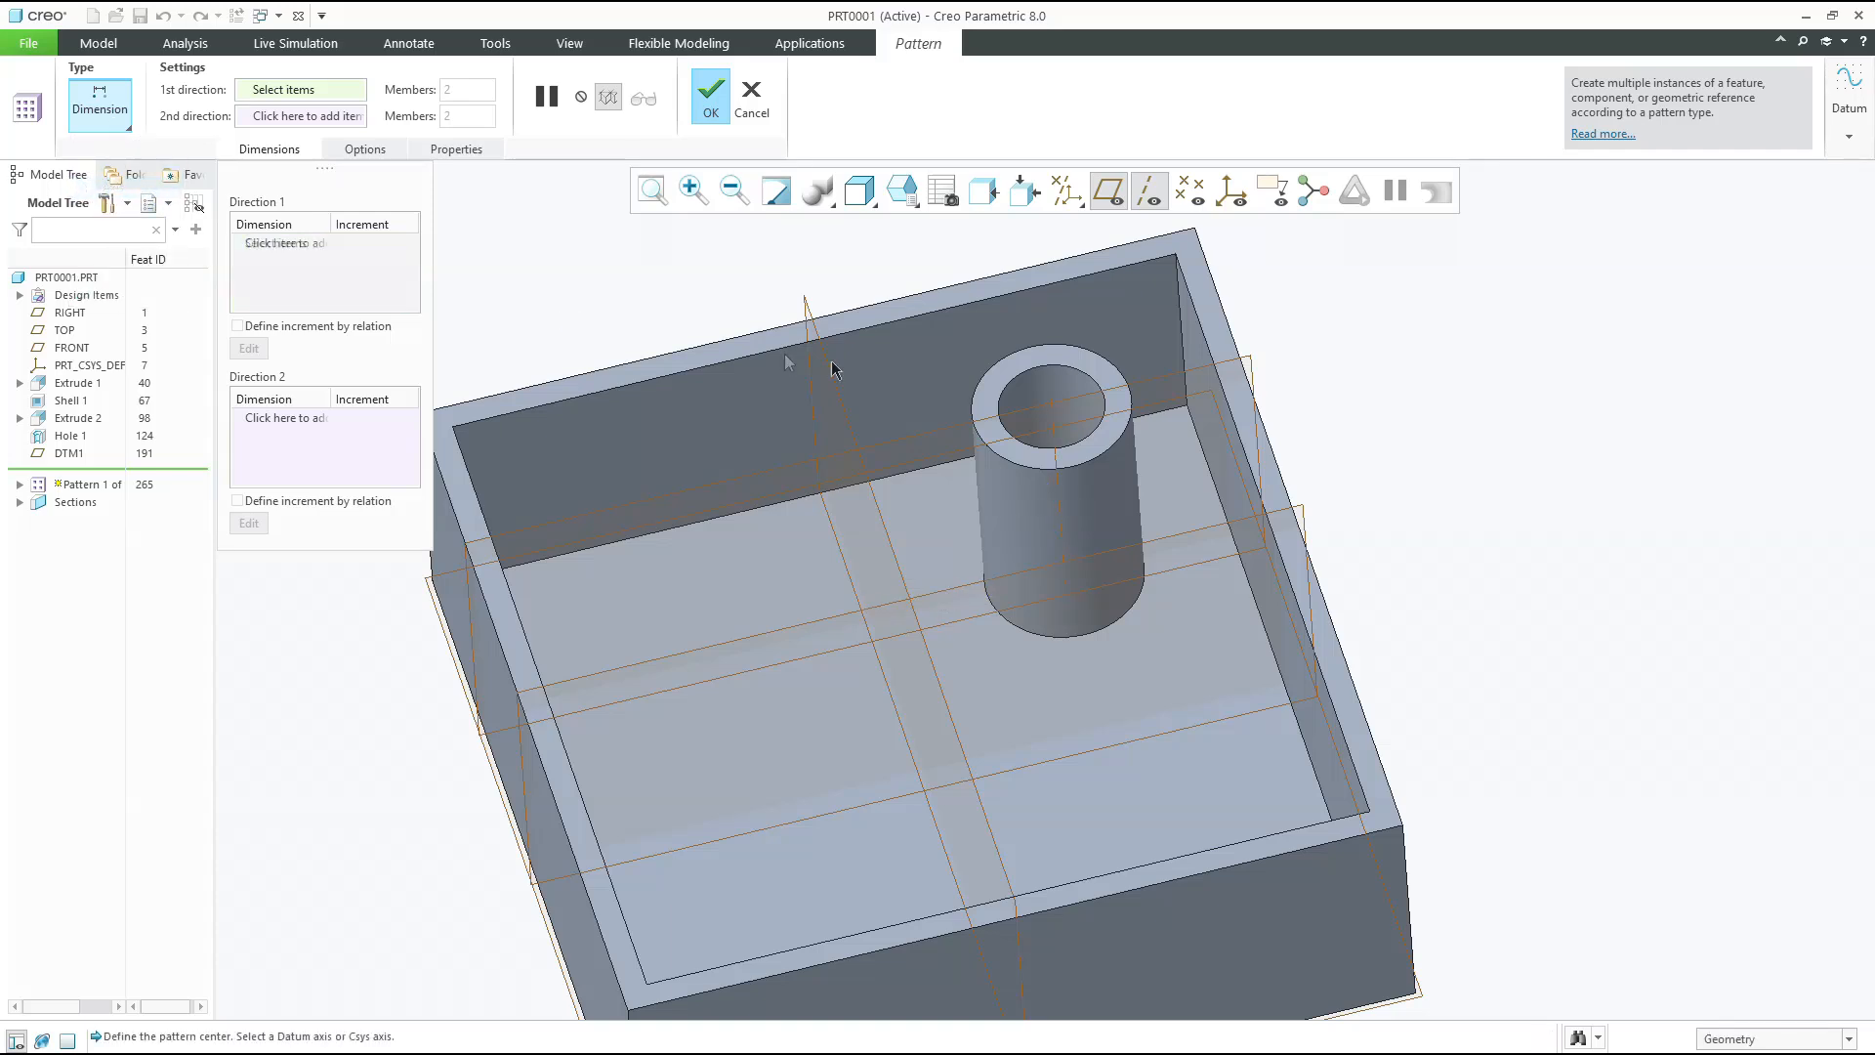
pyautogui.click(1051, 439)
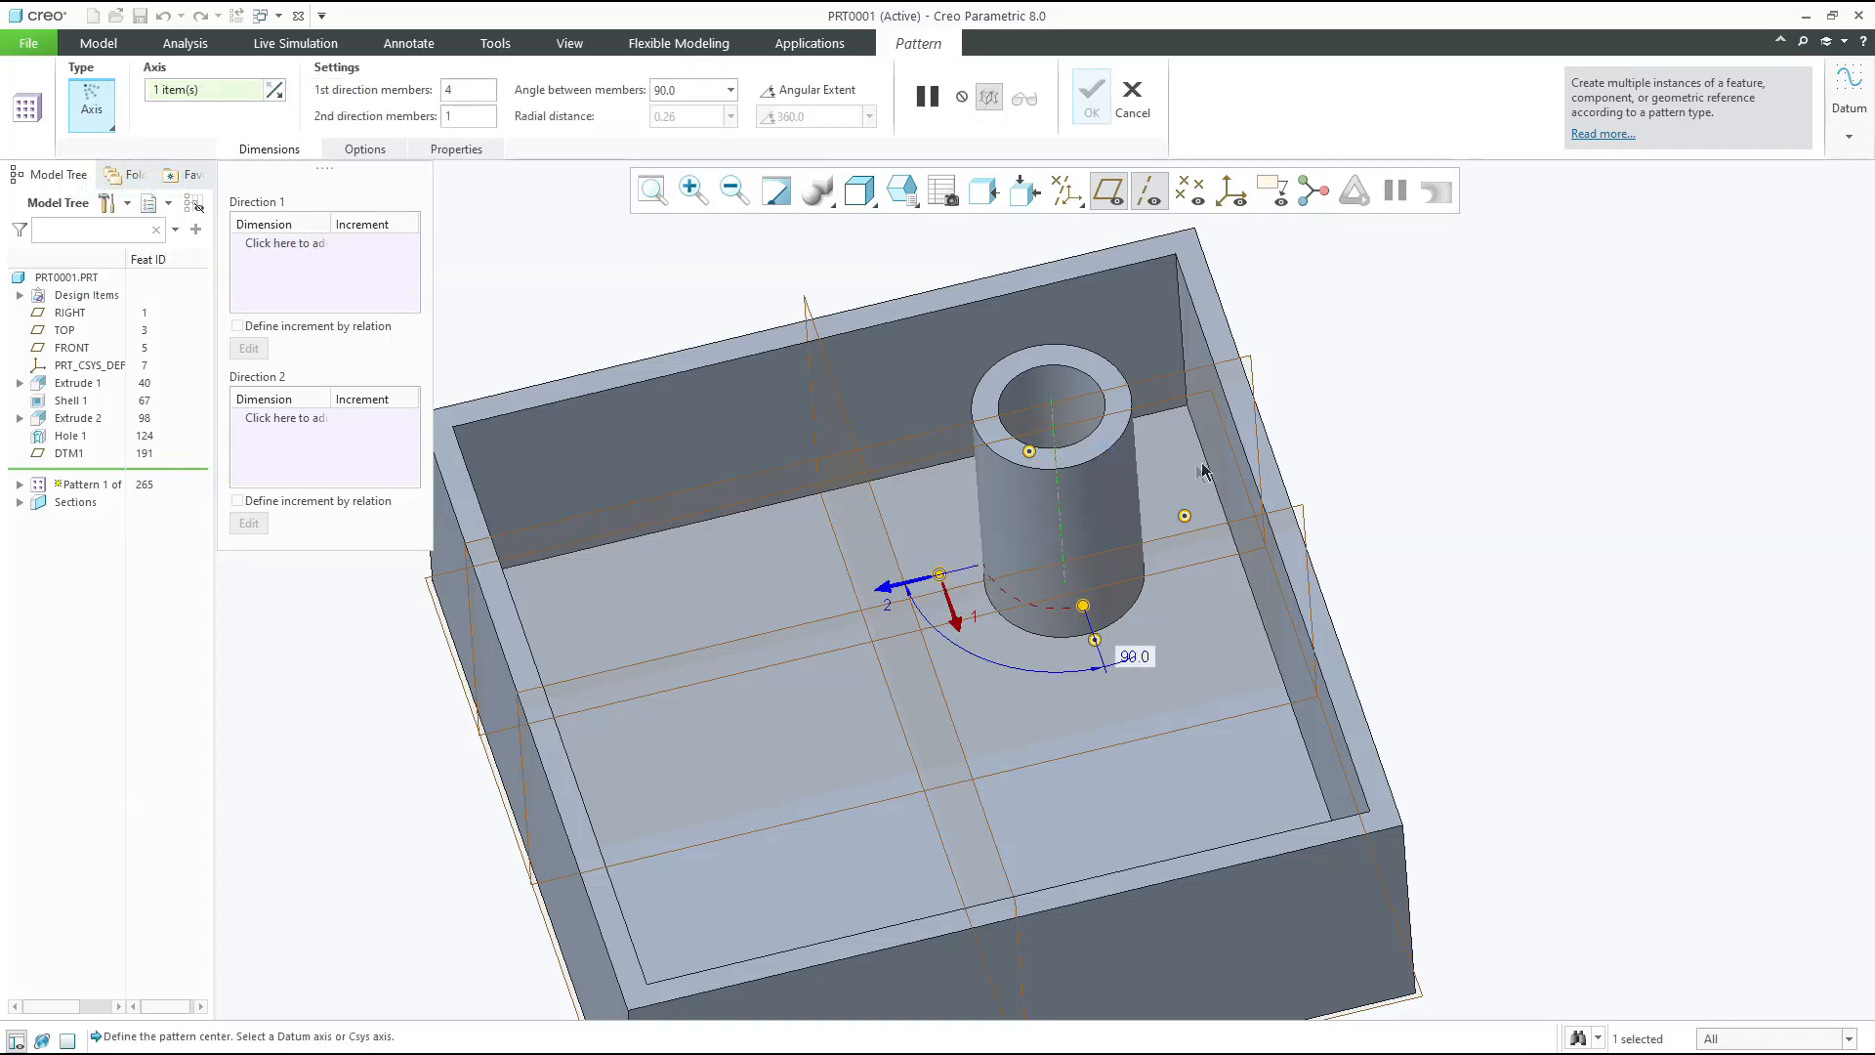
pyautogui.middleClick(1383, 403)
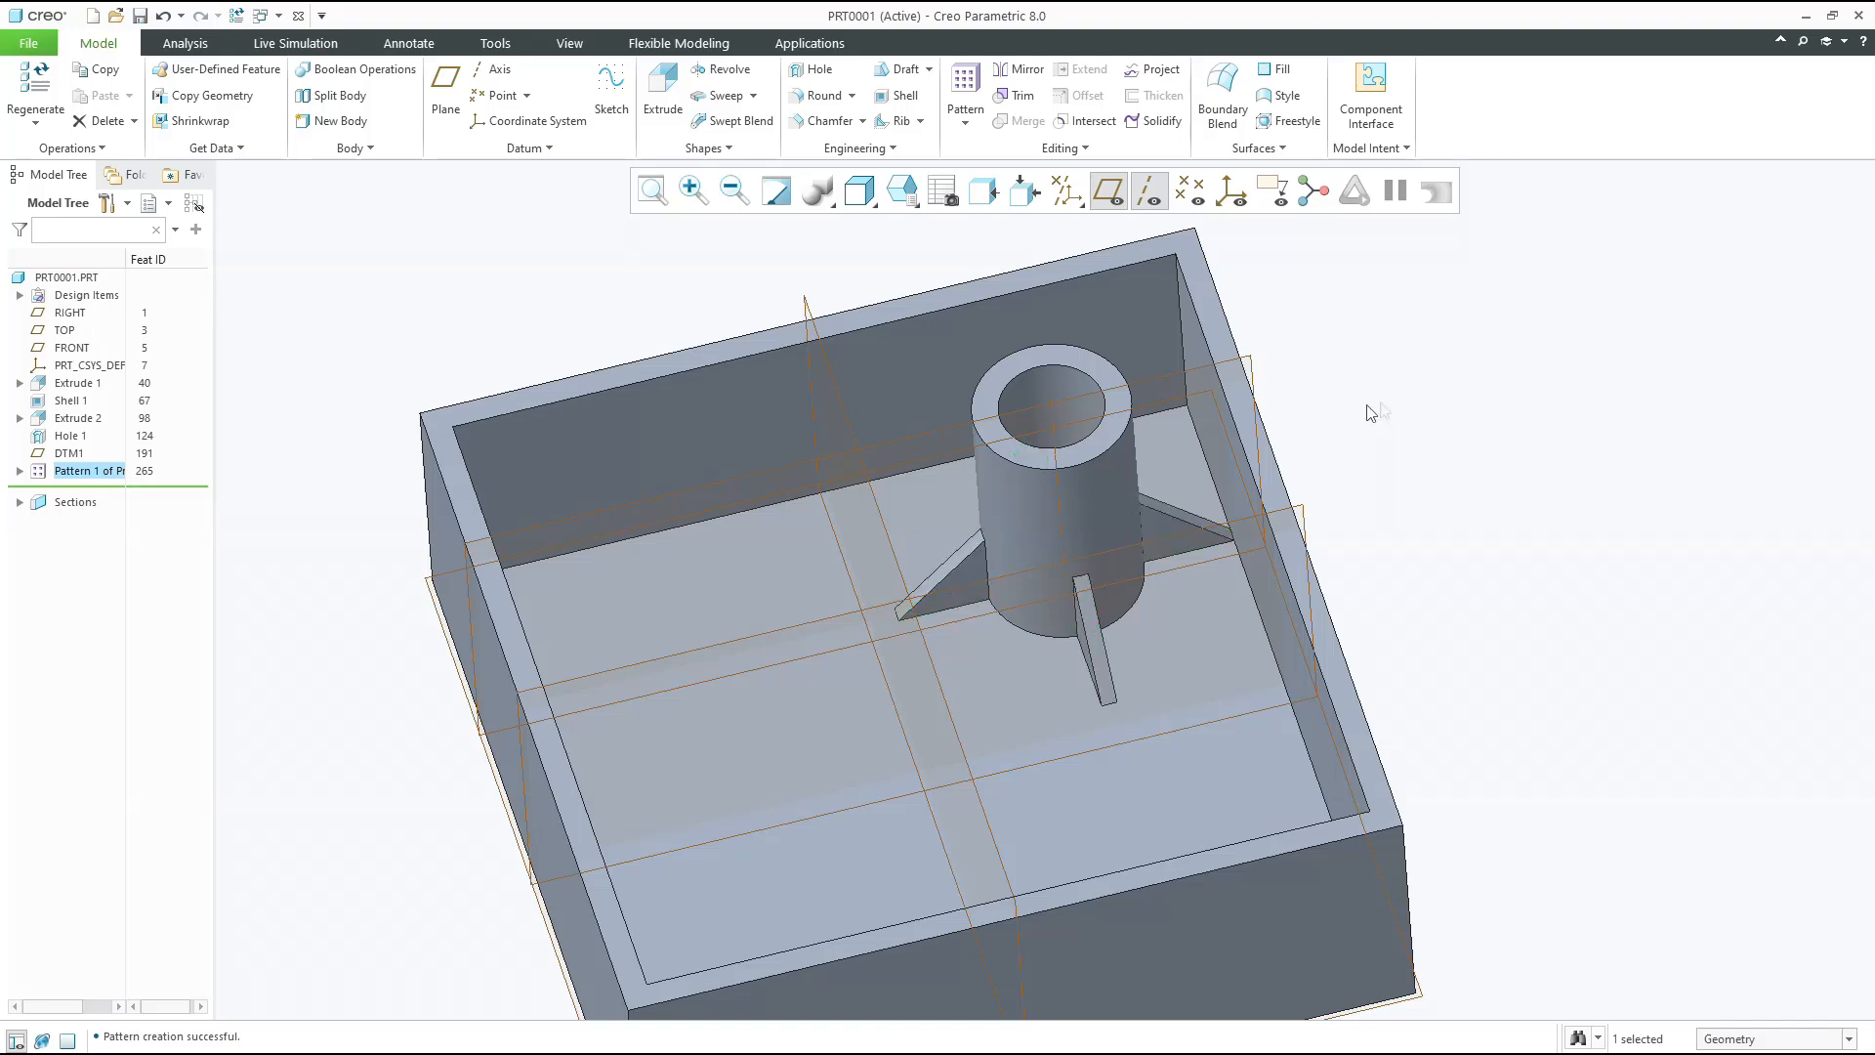
pyautogui.moveTo(1064, 406); pyautogui.dragTo(1138, 433, button='middle')
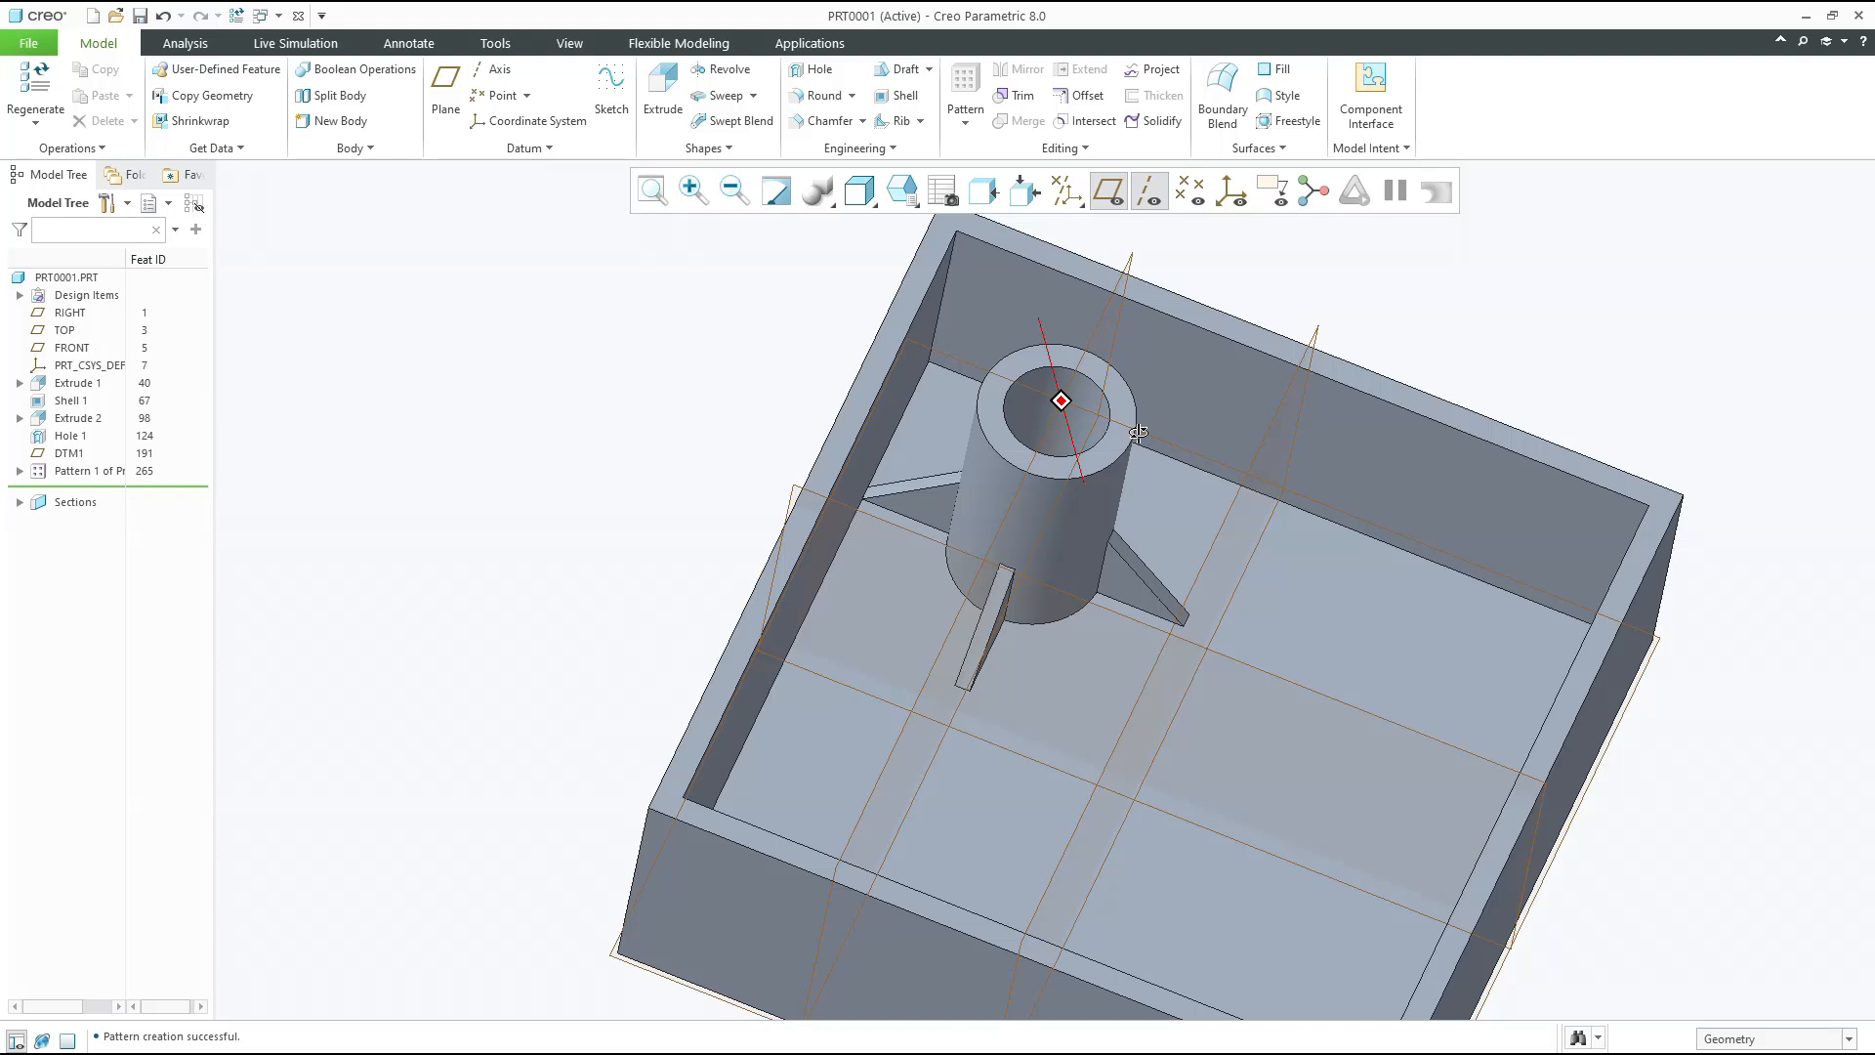
pyautogui.moveTo(1138, 433)
pyautogui.mouseDown(button='middle')
pyautogui.moveTo(1071, 543)
pyautogui.moveTo(1101, 564)
pyautogui.mouseUp(button='middle')
pyautogui.click(1099, 539)
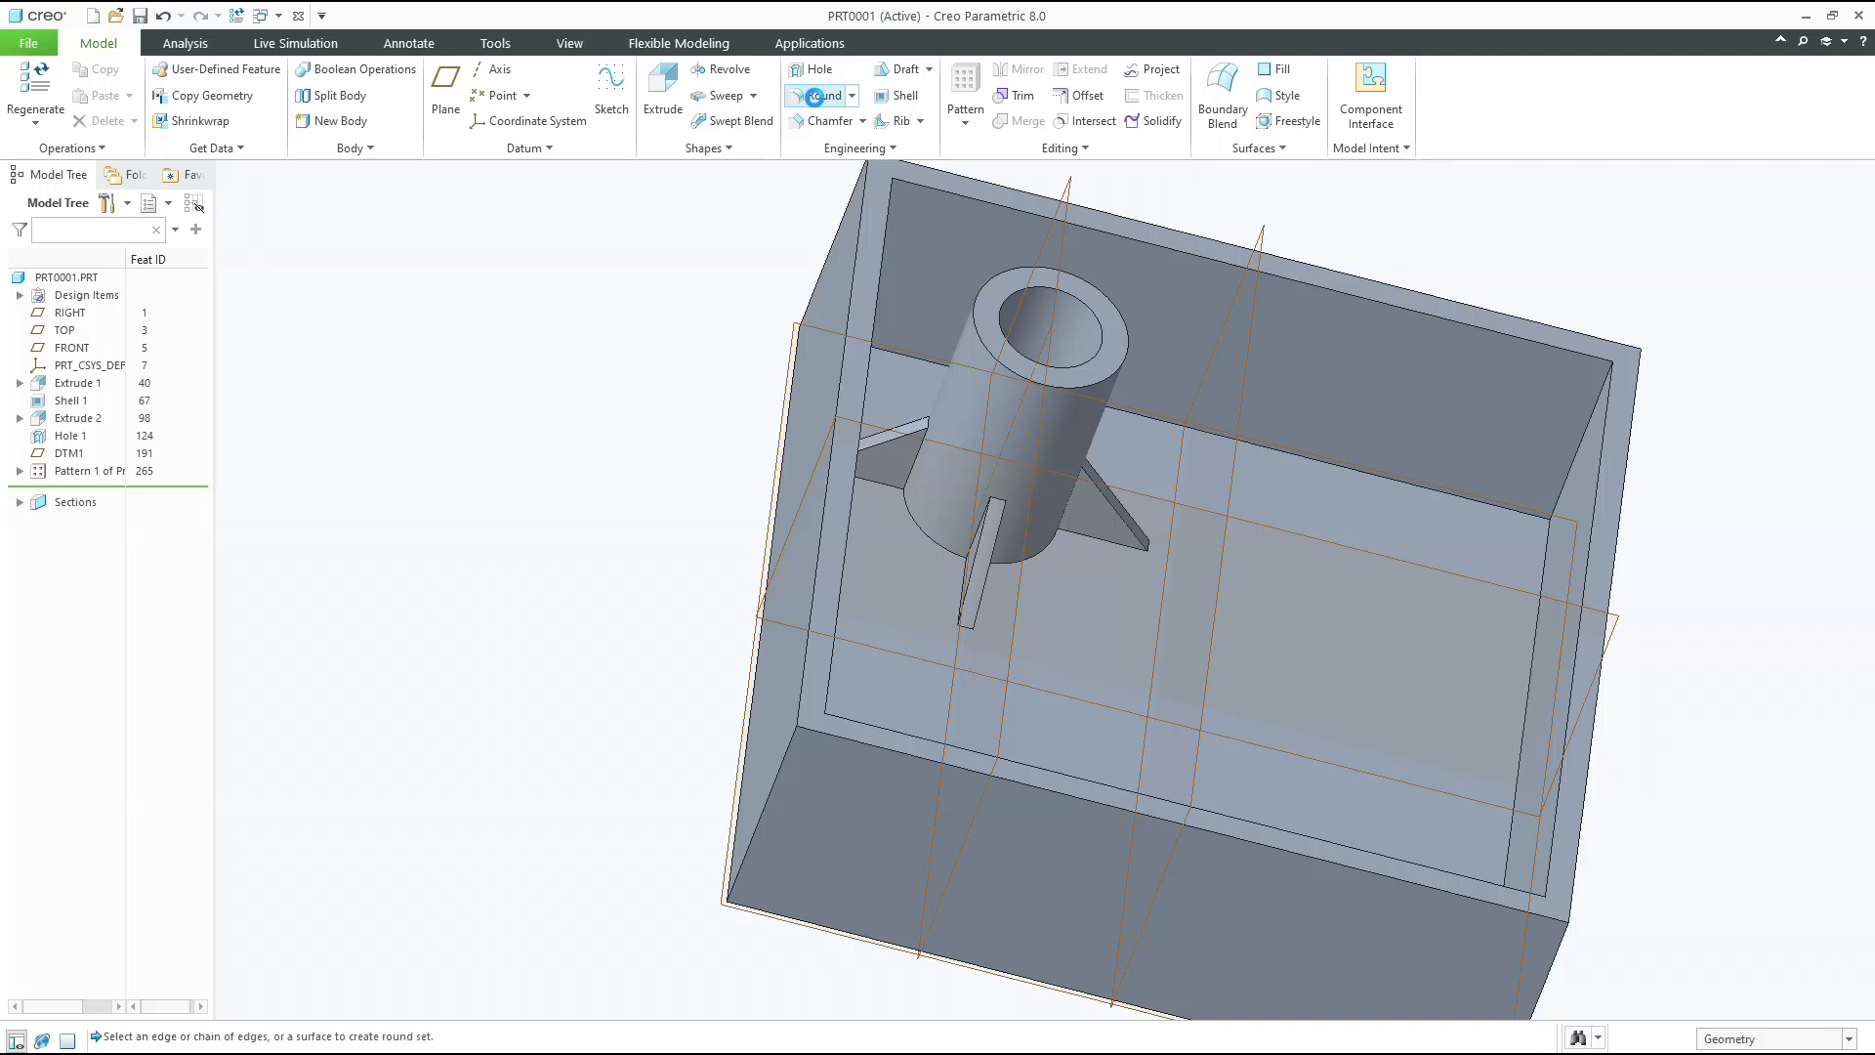
pyautogui.click(814, 96)
pyautogui.click(950, 555)
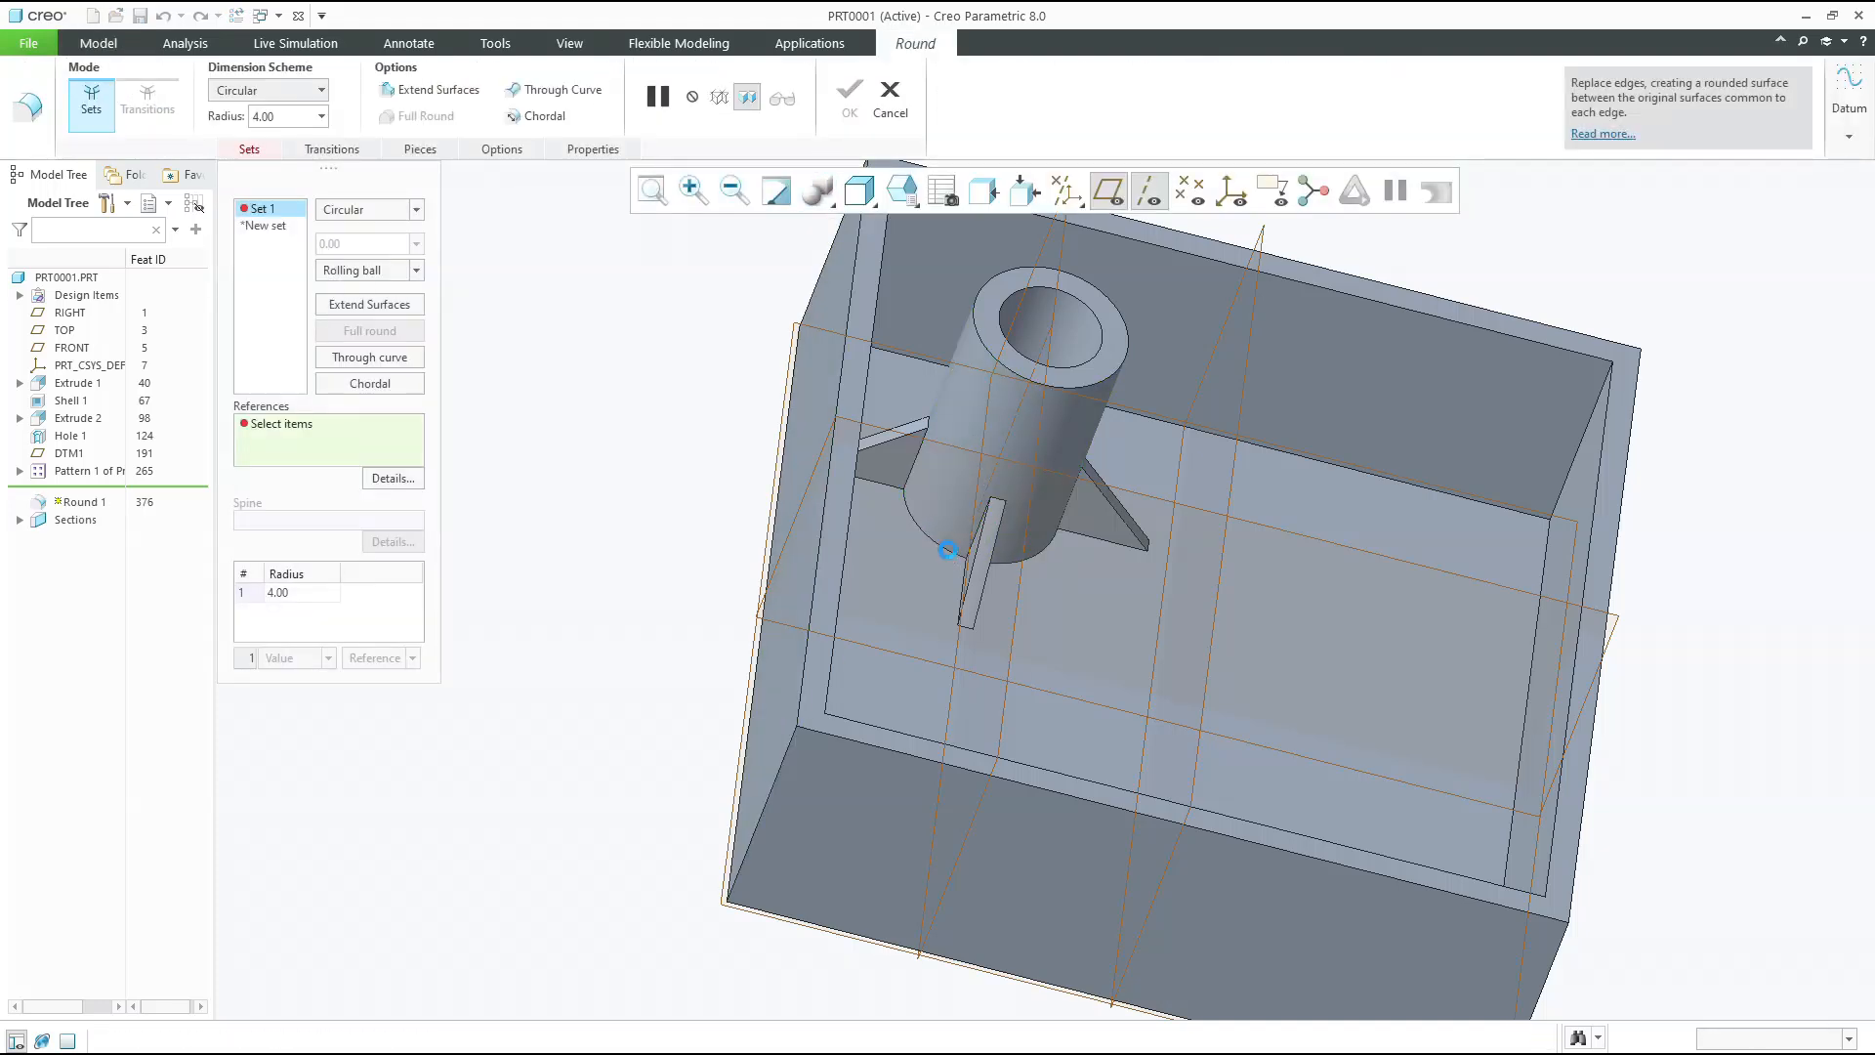
pyautogui.scroll(4, 1001, 509)
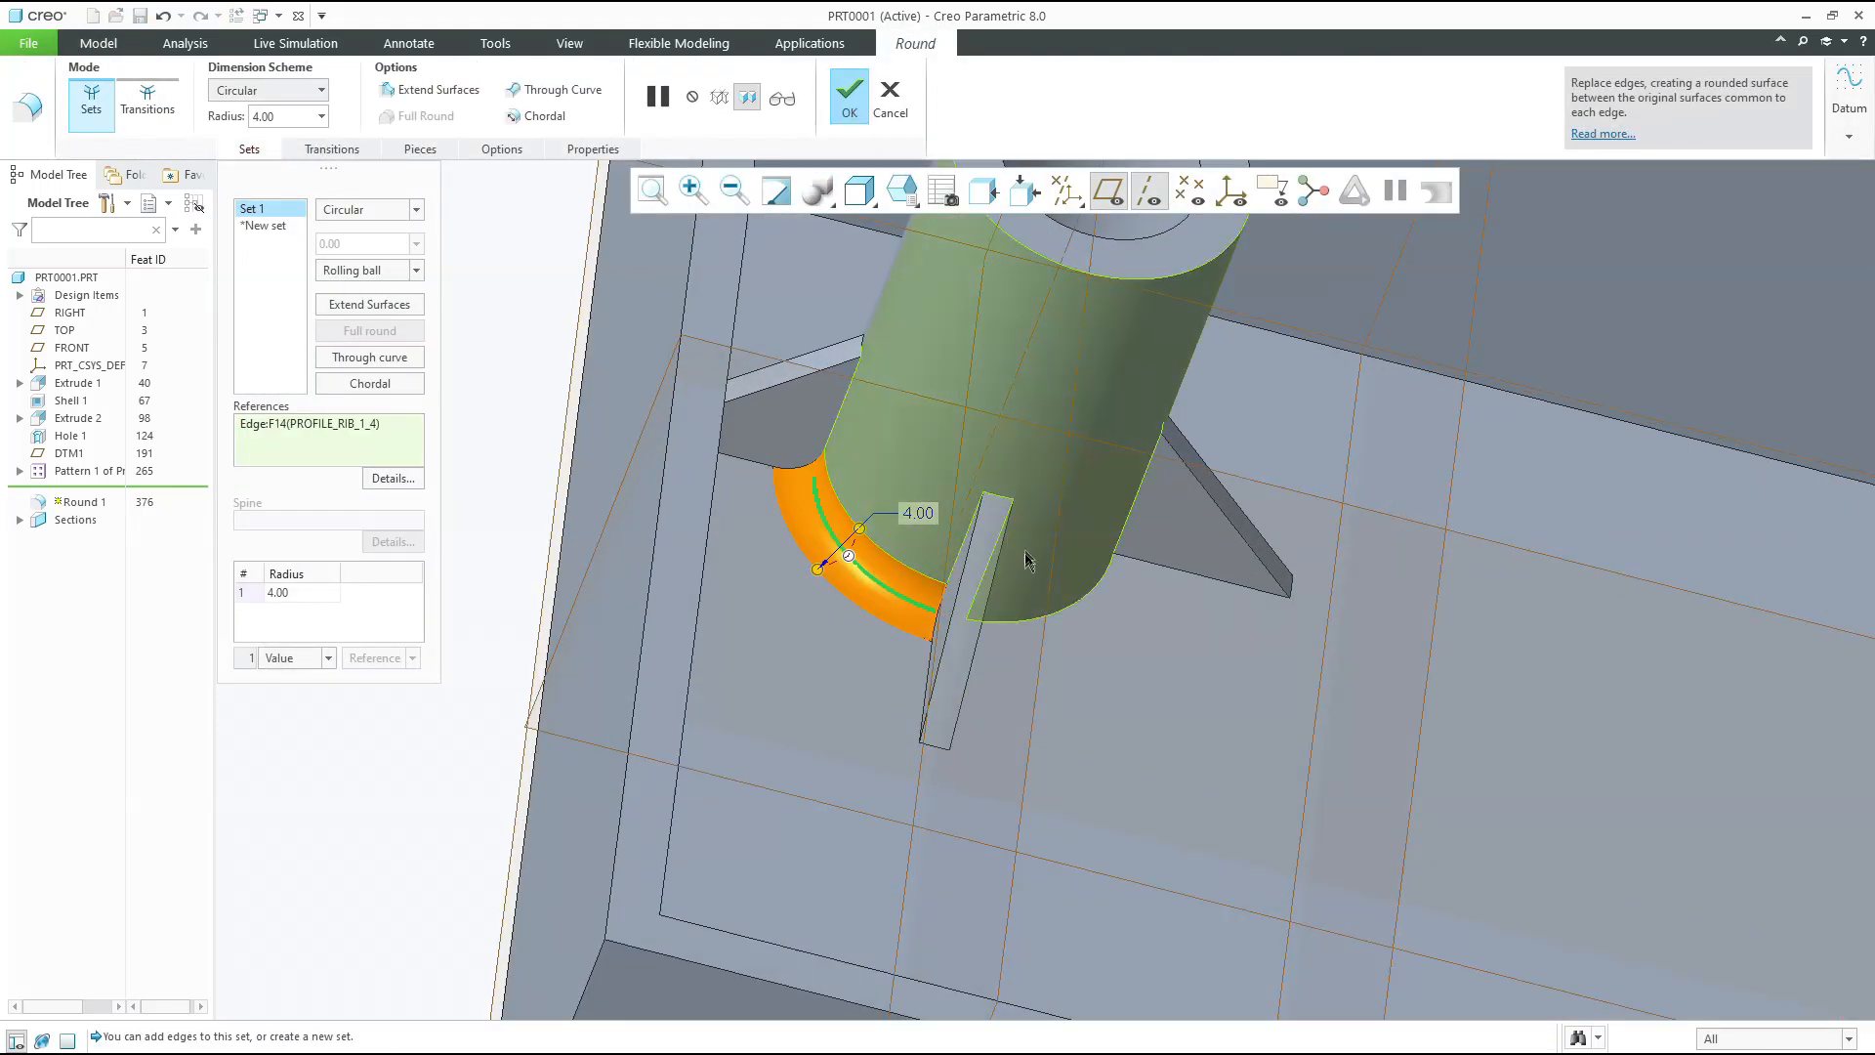
pyautogui.click(890, 95)
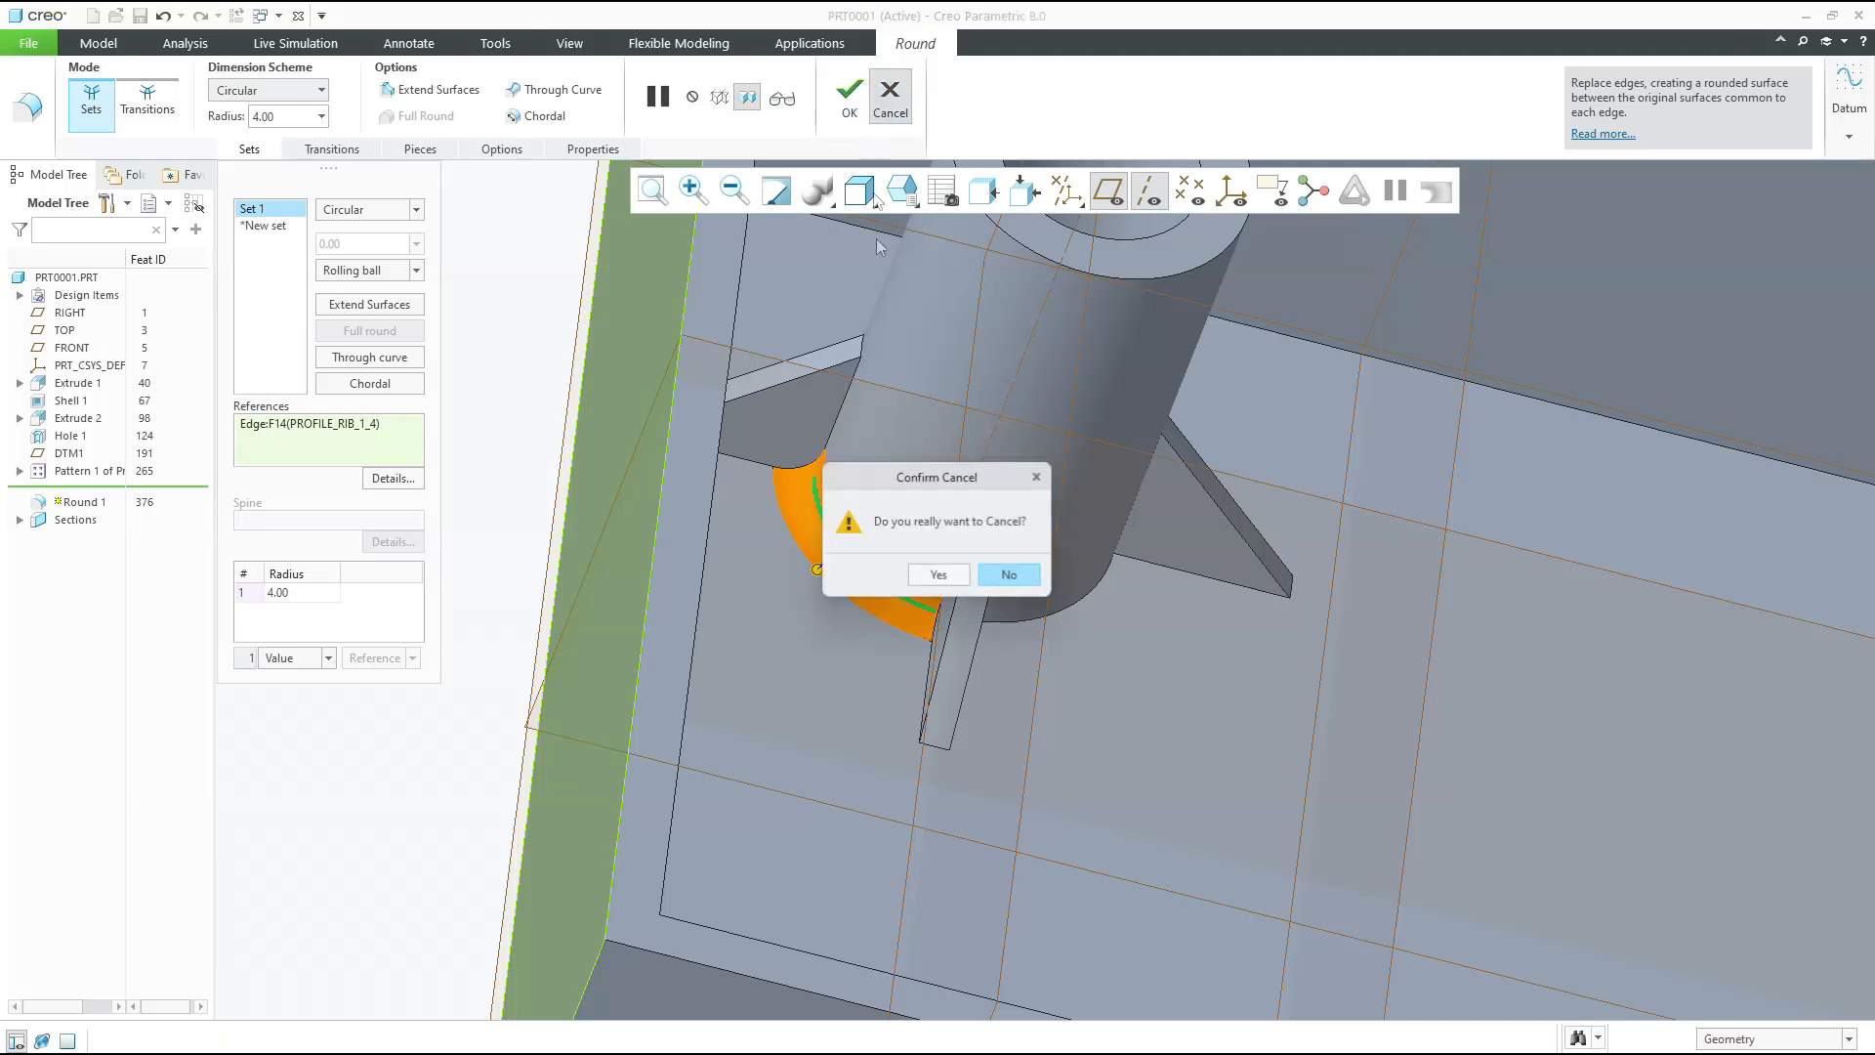
pyautogui.click(938, 574)
pyautogui.scroll(-3, 876, 471)
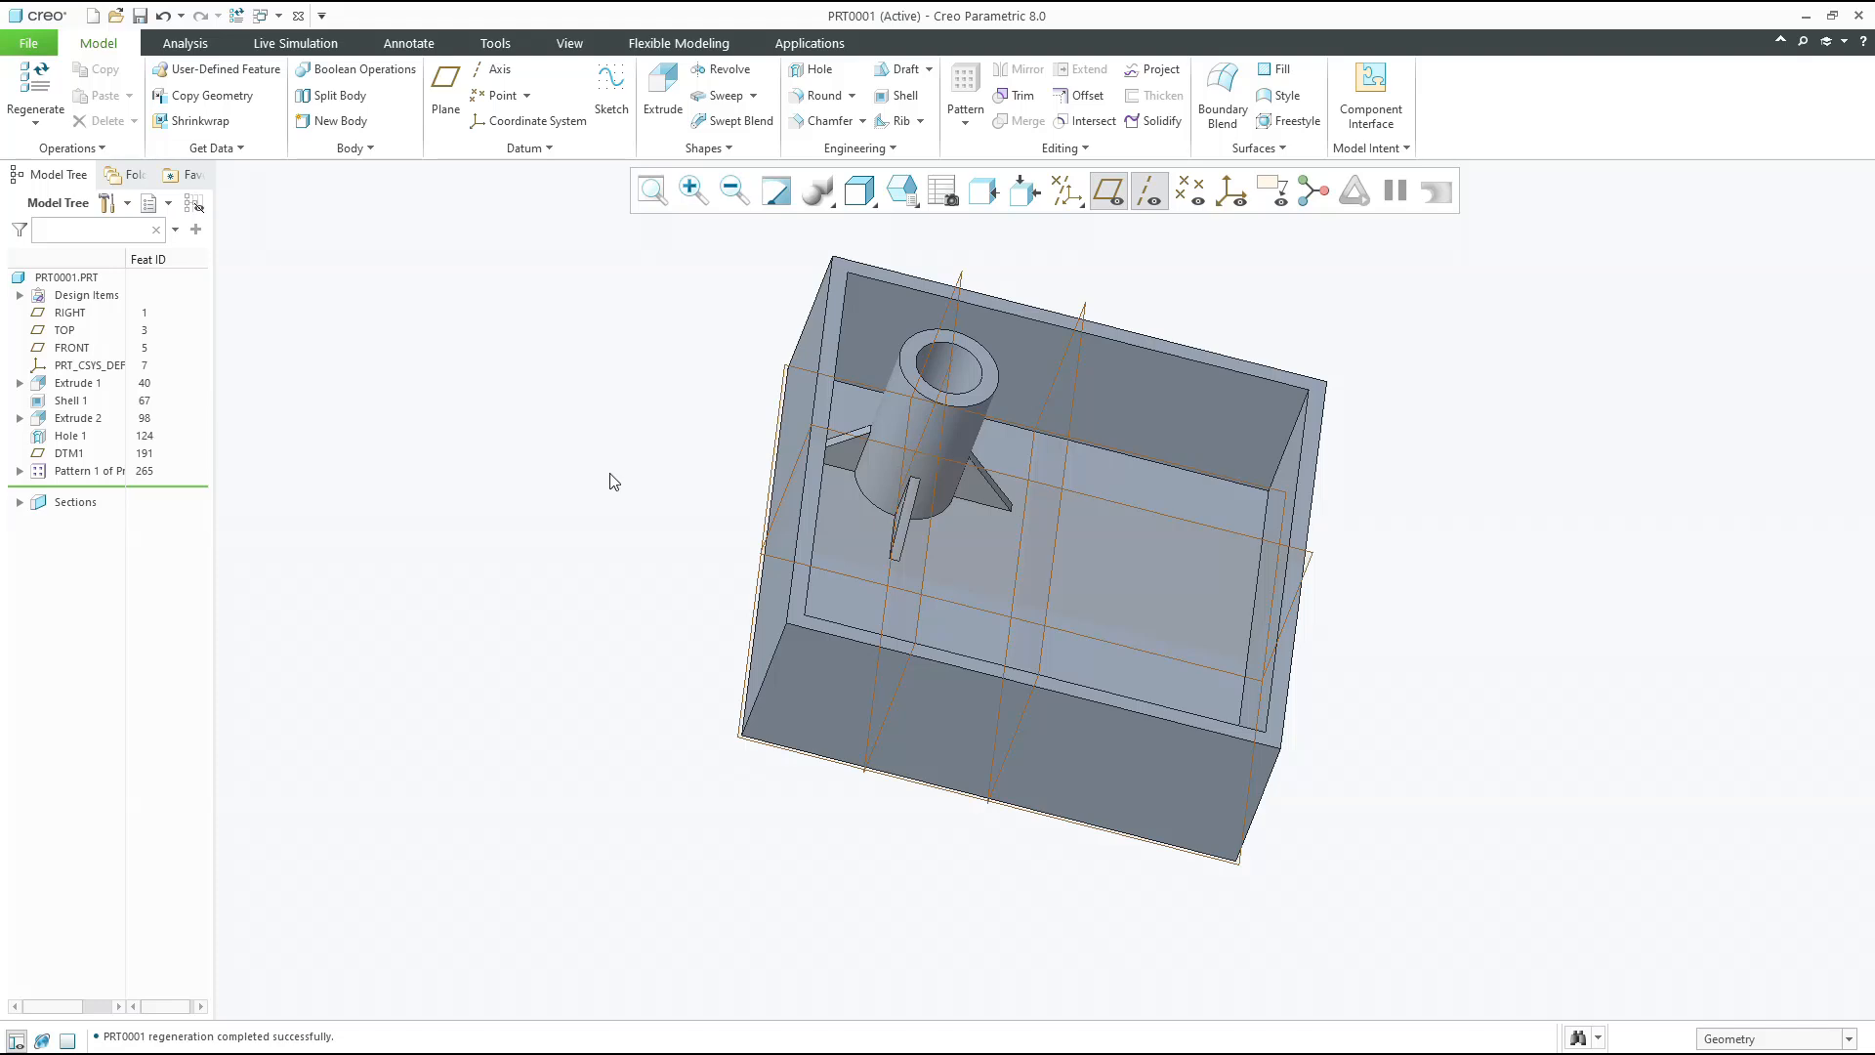
# Start a trajectory rib sketch on the box's top rim face, oriented with the RIGHT datum plane facing right
pyautogui.moveTo(652, 393); pyautogui.dragTo(604, 385, button='middle')
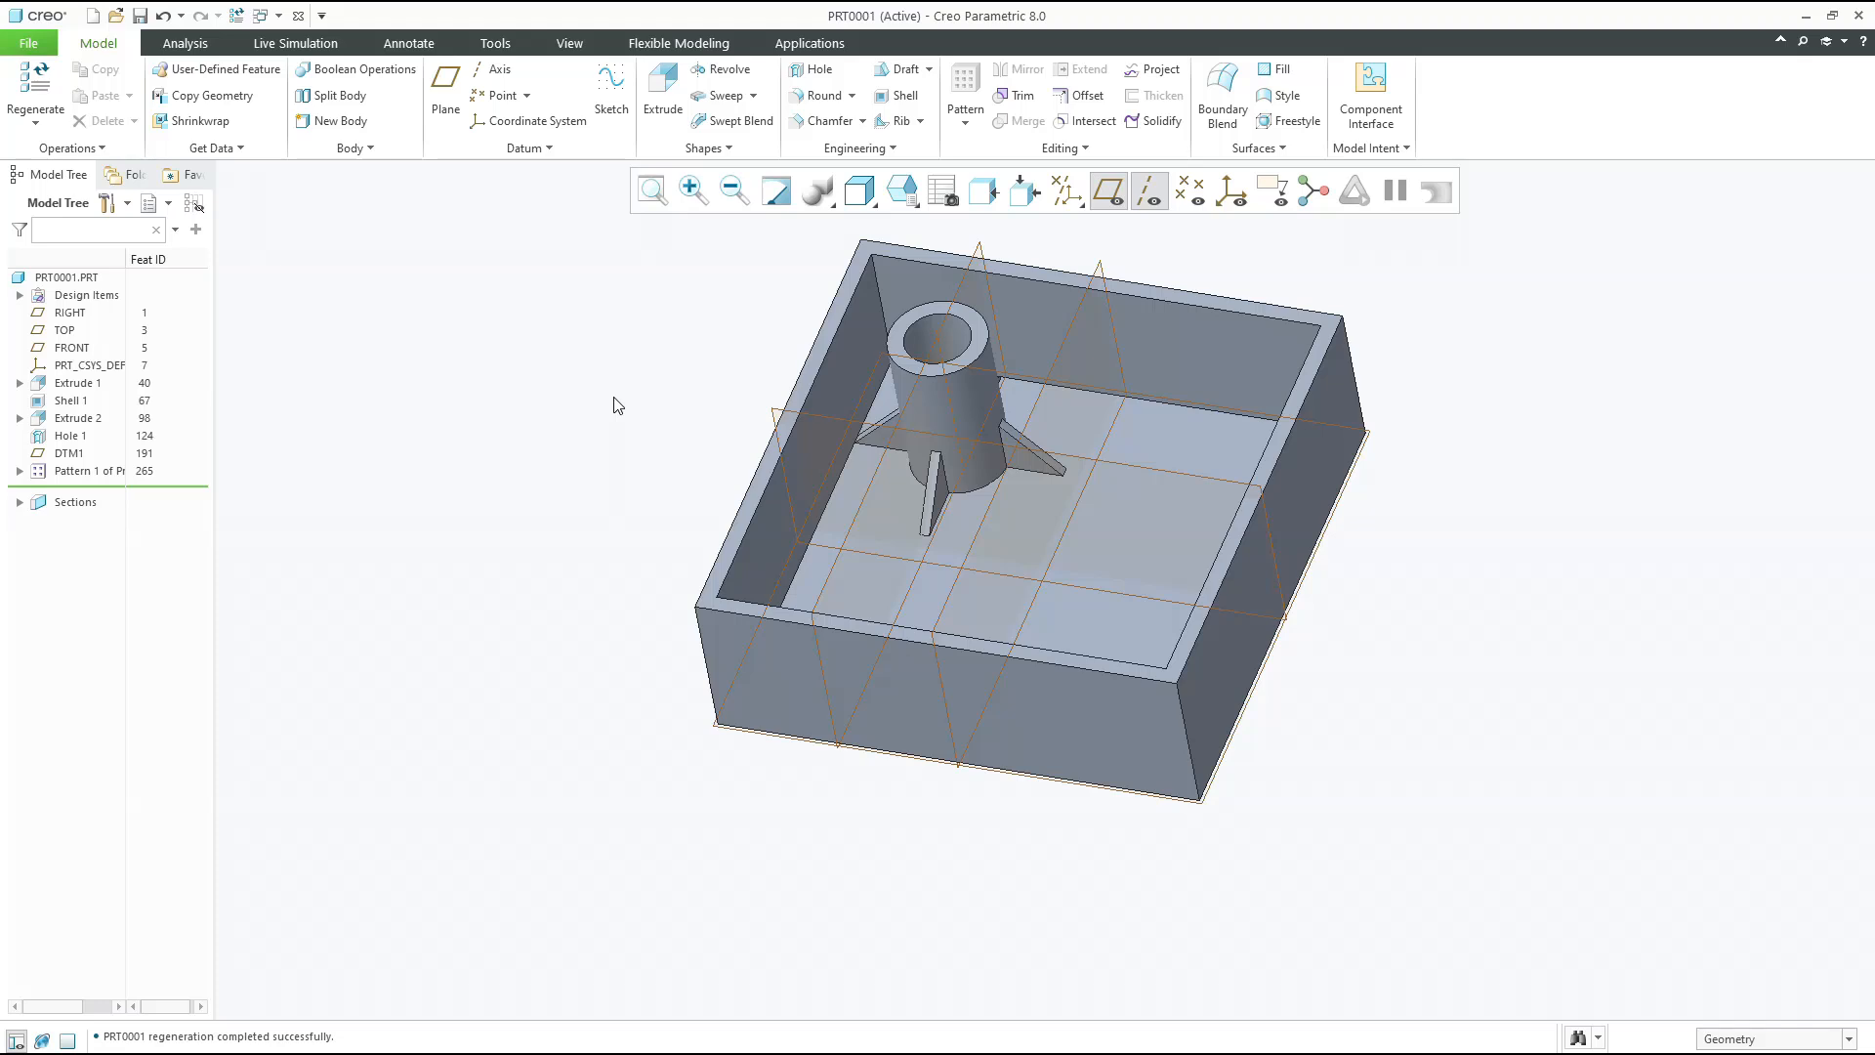
pyautogui.click(921, 122)
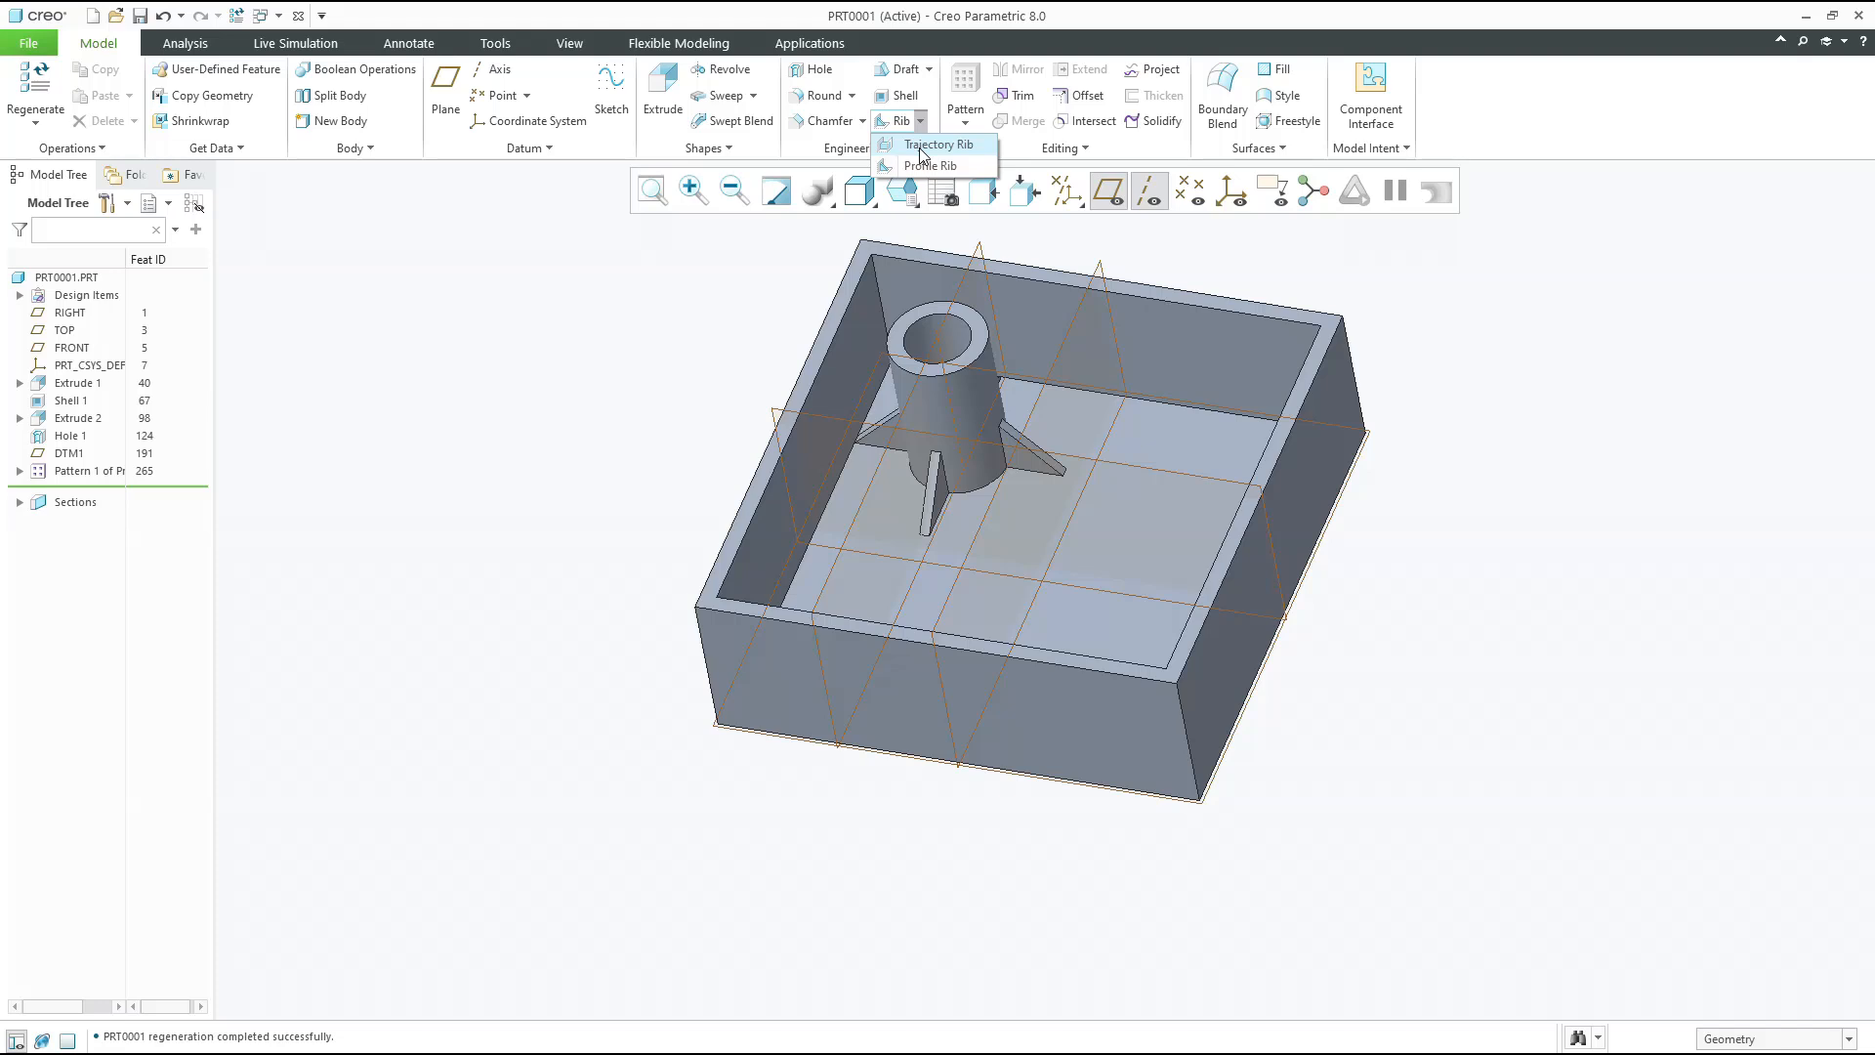
pyautogui.click(920, 146)
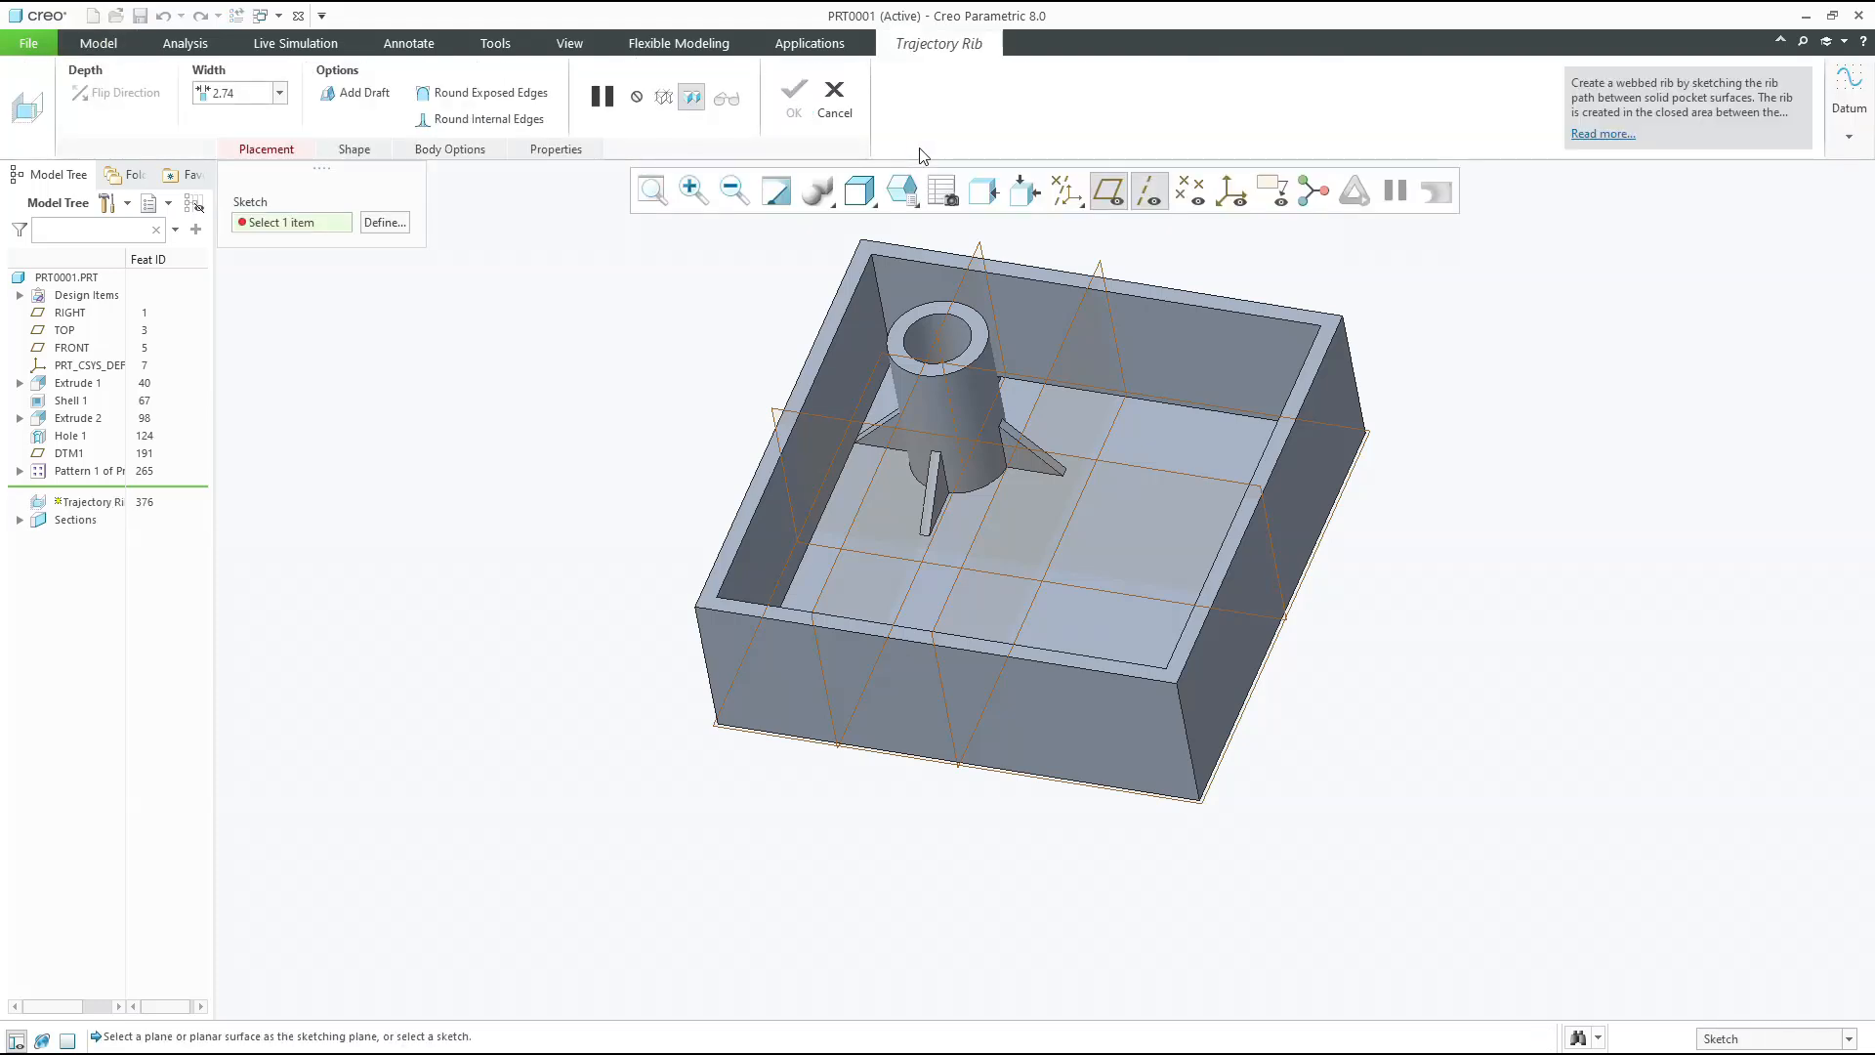
pyautogui.click(384, 223)
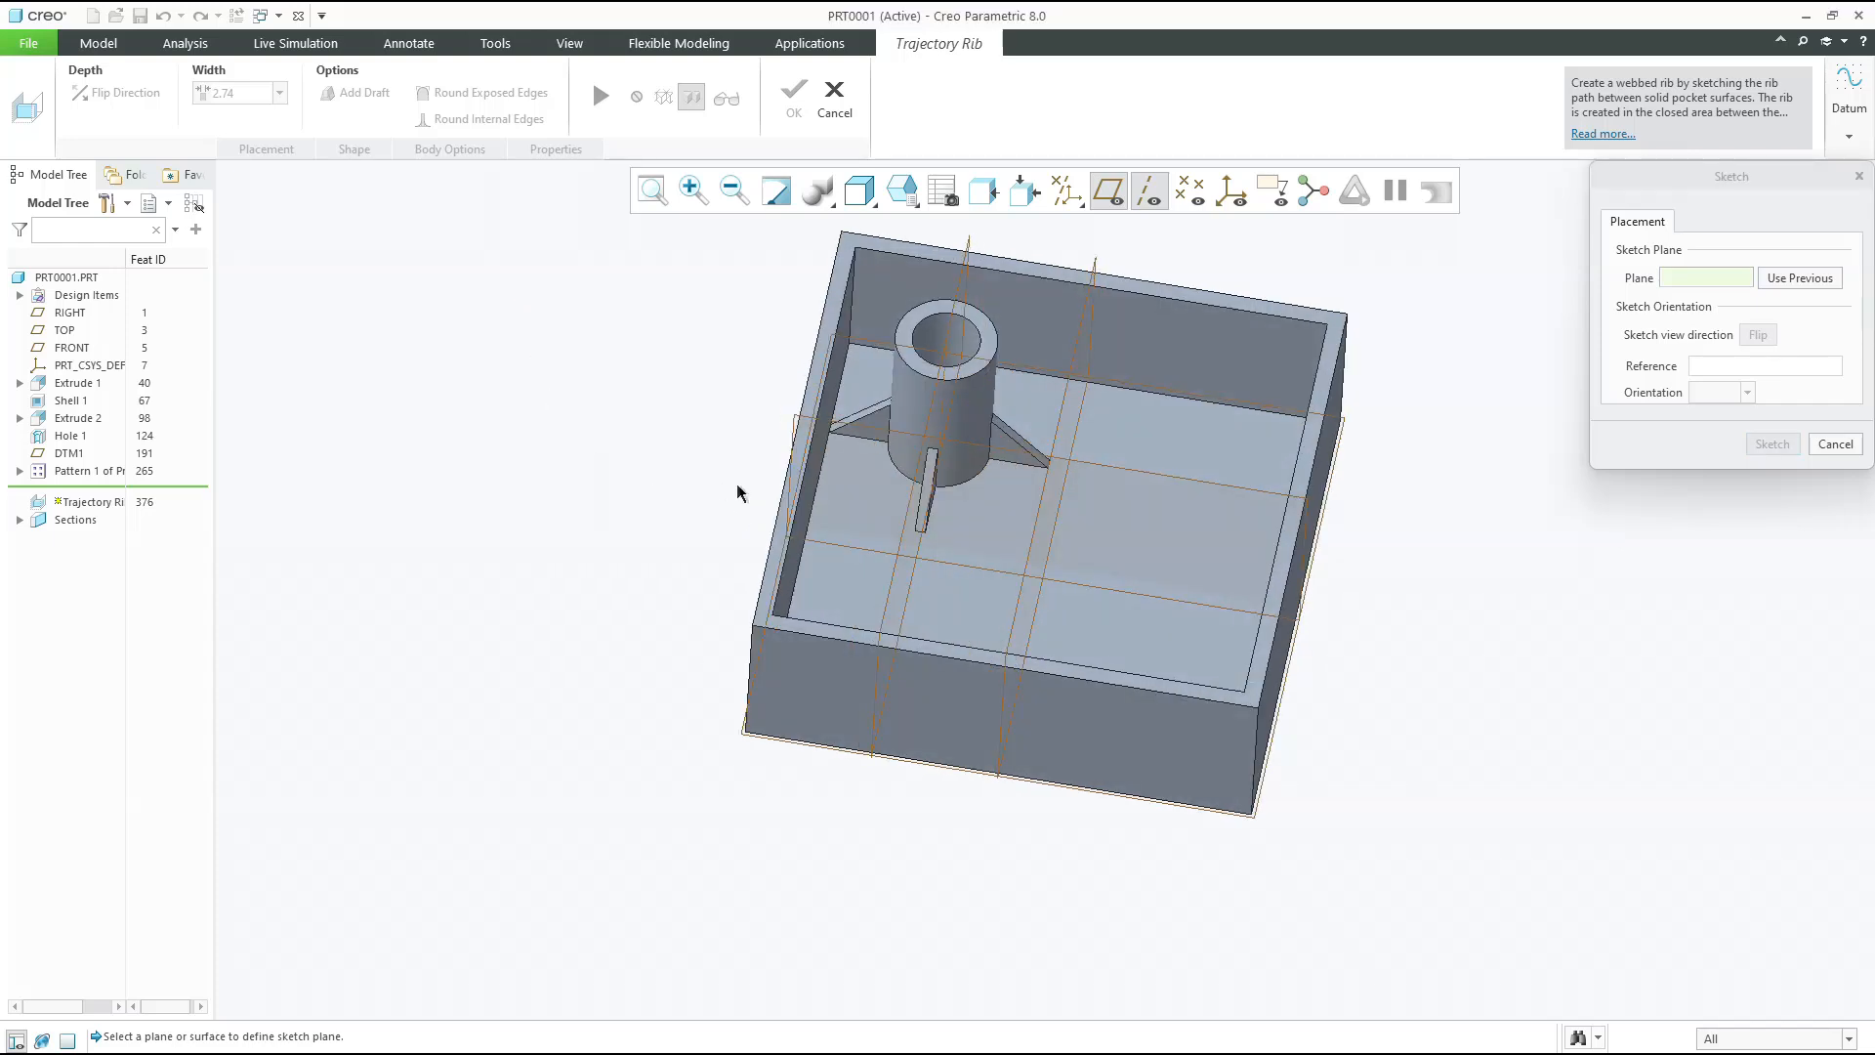
pyautogui.scroll(-5, 742, 489)
pyautogui.click(841, 603)
pyautogui.scroll(5, 591, 522)
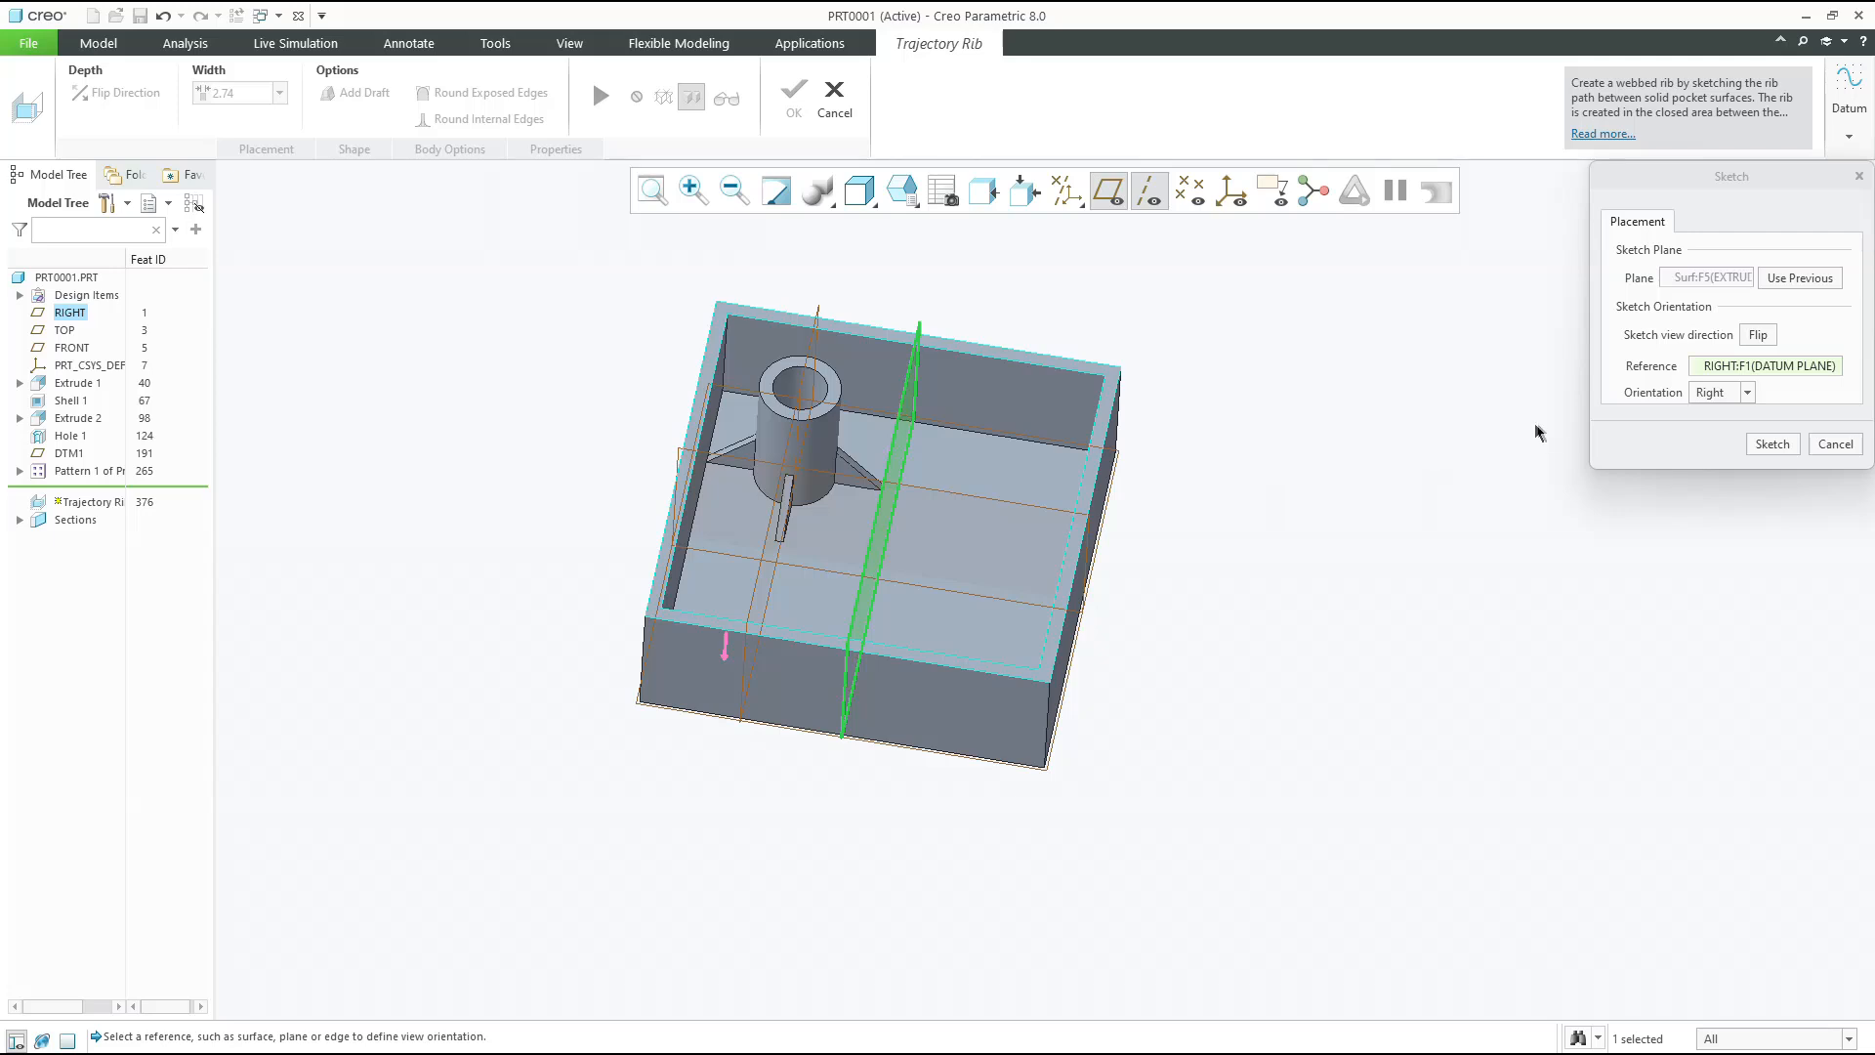
pyautogui.click(1766, 445)
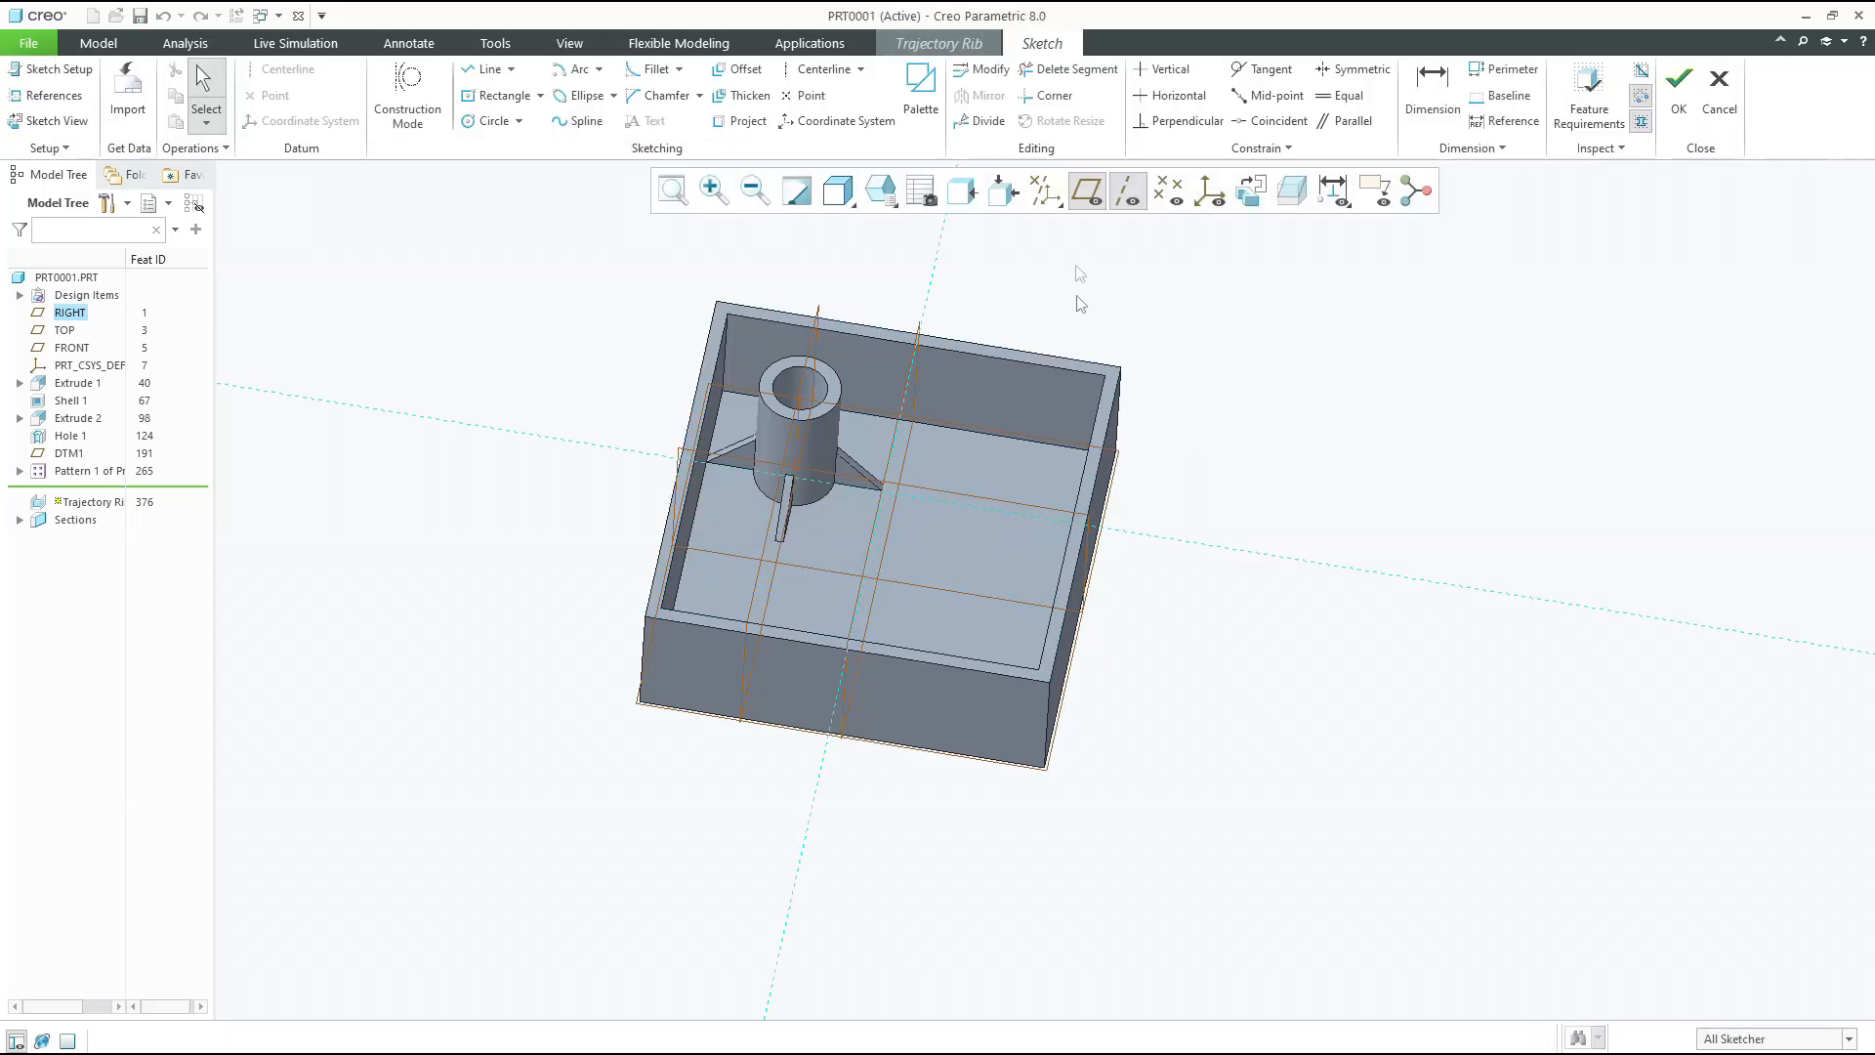
# Add the box's two opposite inner side walls as references for the trajectory rib sketch
pyautogui.click(1201, 198)
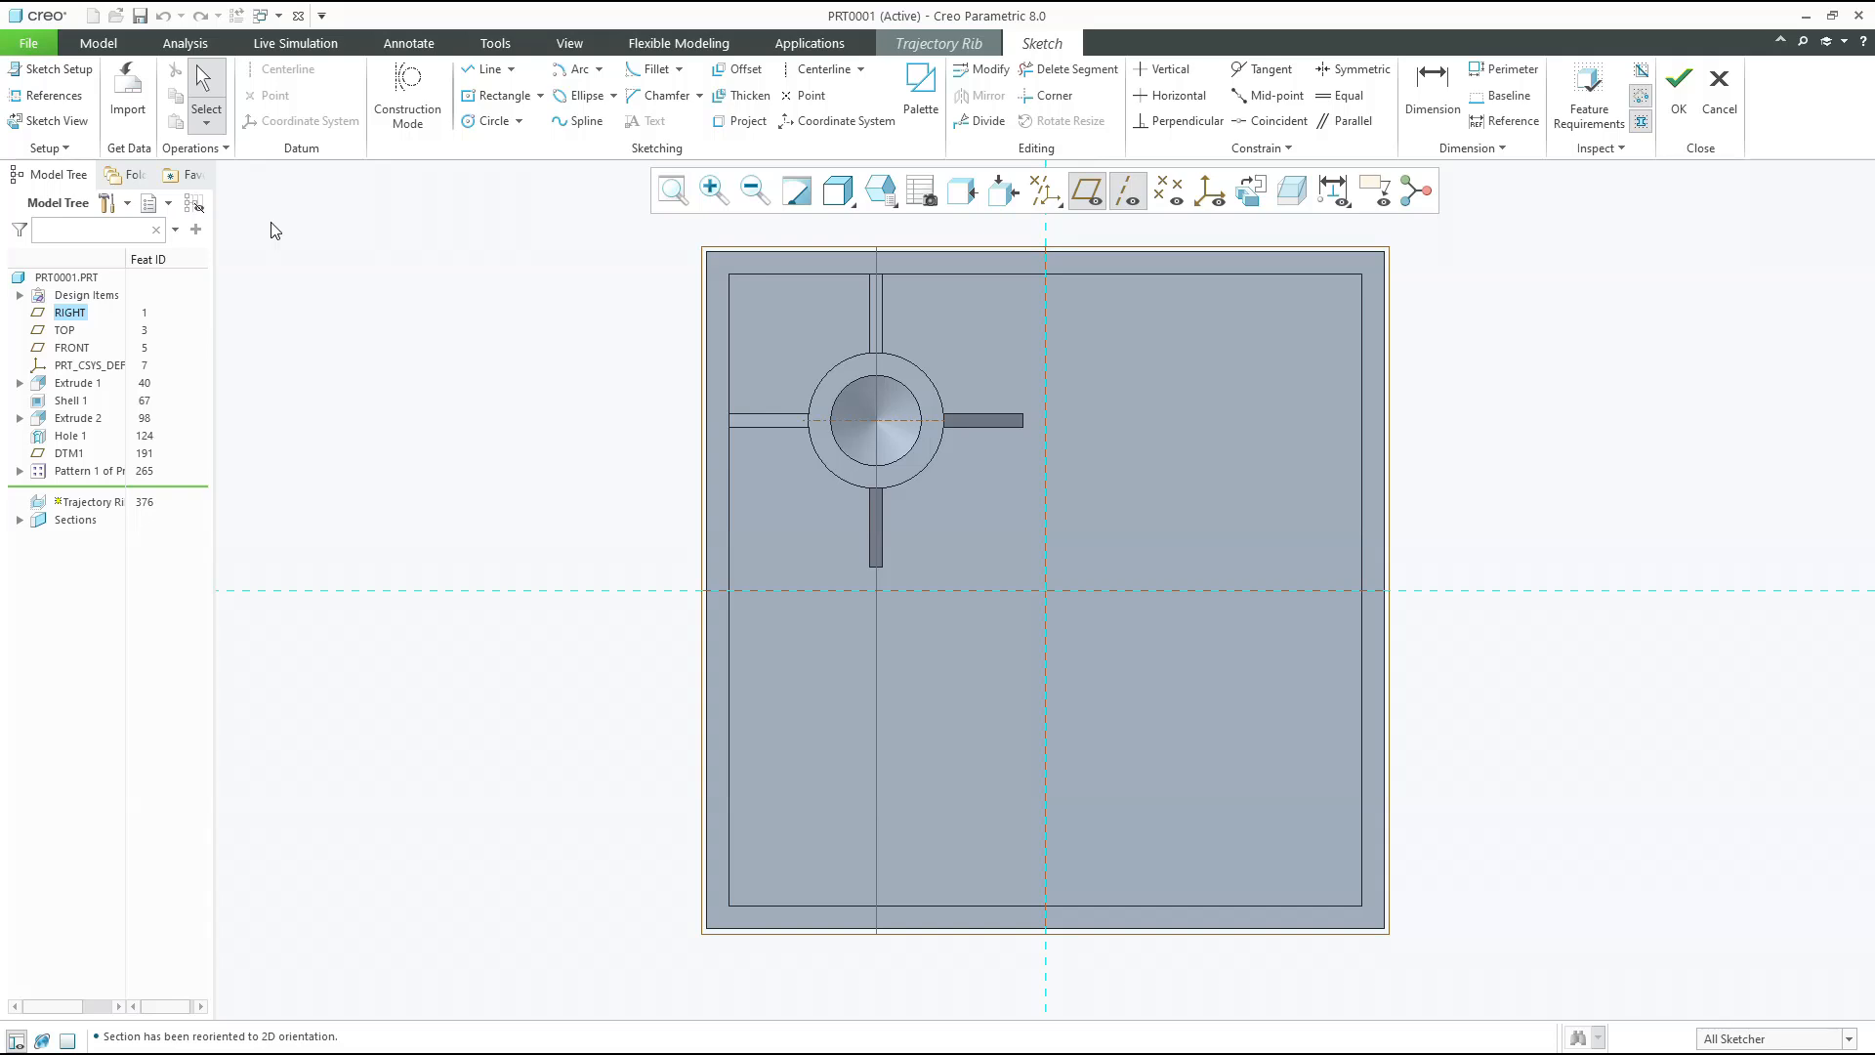
pyautogui.click(84, 106)
pyautogui.moveTo(473, 364)
pyautogui.mouseDown(button='middle')
pyautogui.moveTo(436, 360)
pyautogui.moveTo(598, 703)
pyautogui.mouseUp(button='middle')
pyautogui.click(645, 576)
pyautogui.moveTo(605, 566); pyautogui.dragTo(1140, 745, button='middle')
pyautogui.click(1221, 772)
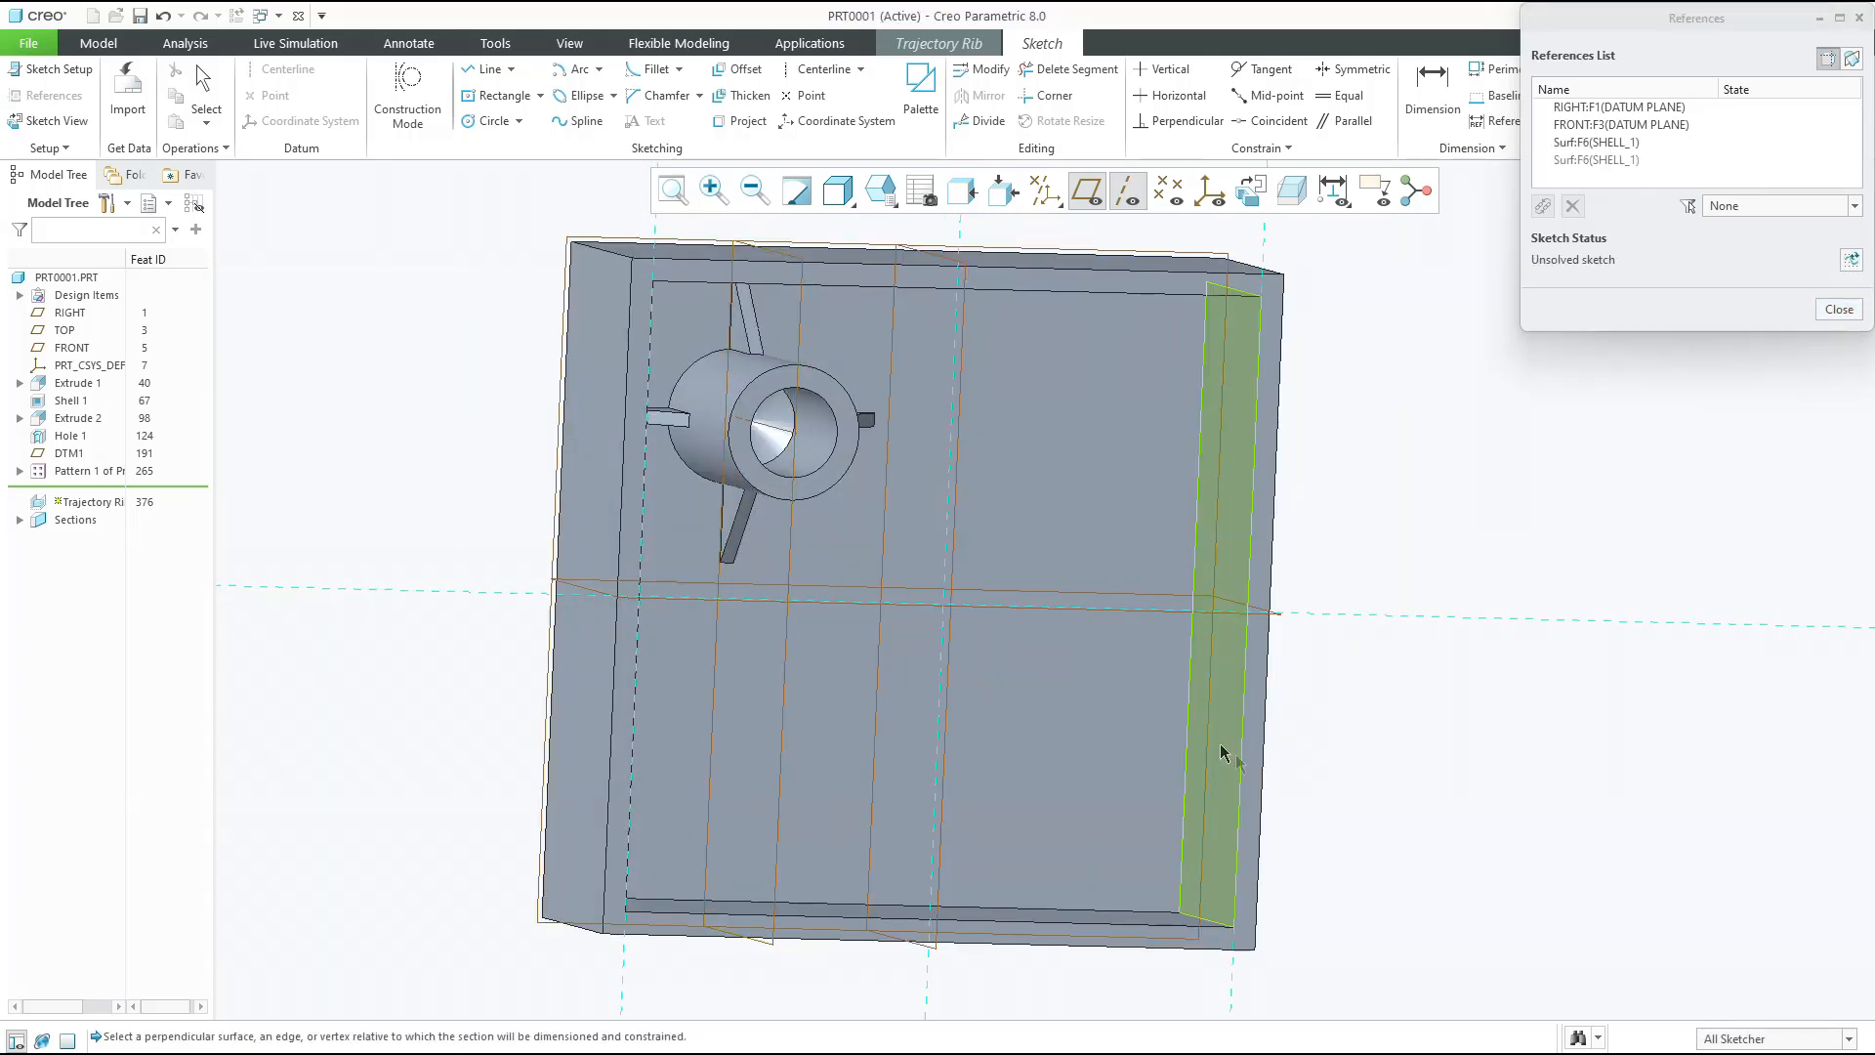
pyautogui.click(1839, 308)
pyautogui.click(1250, 190)
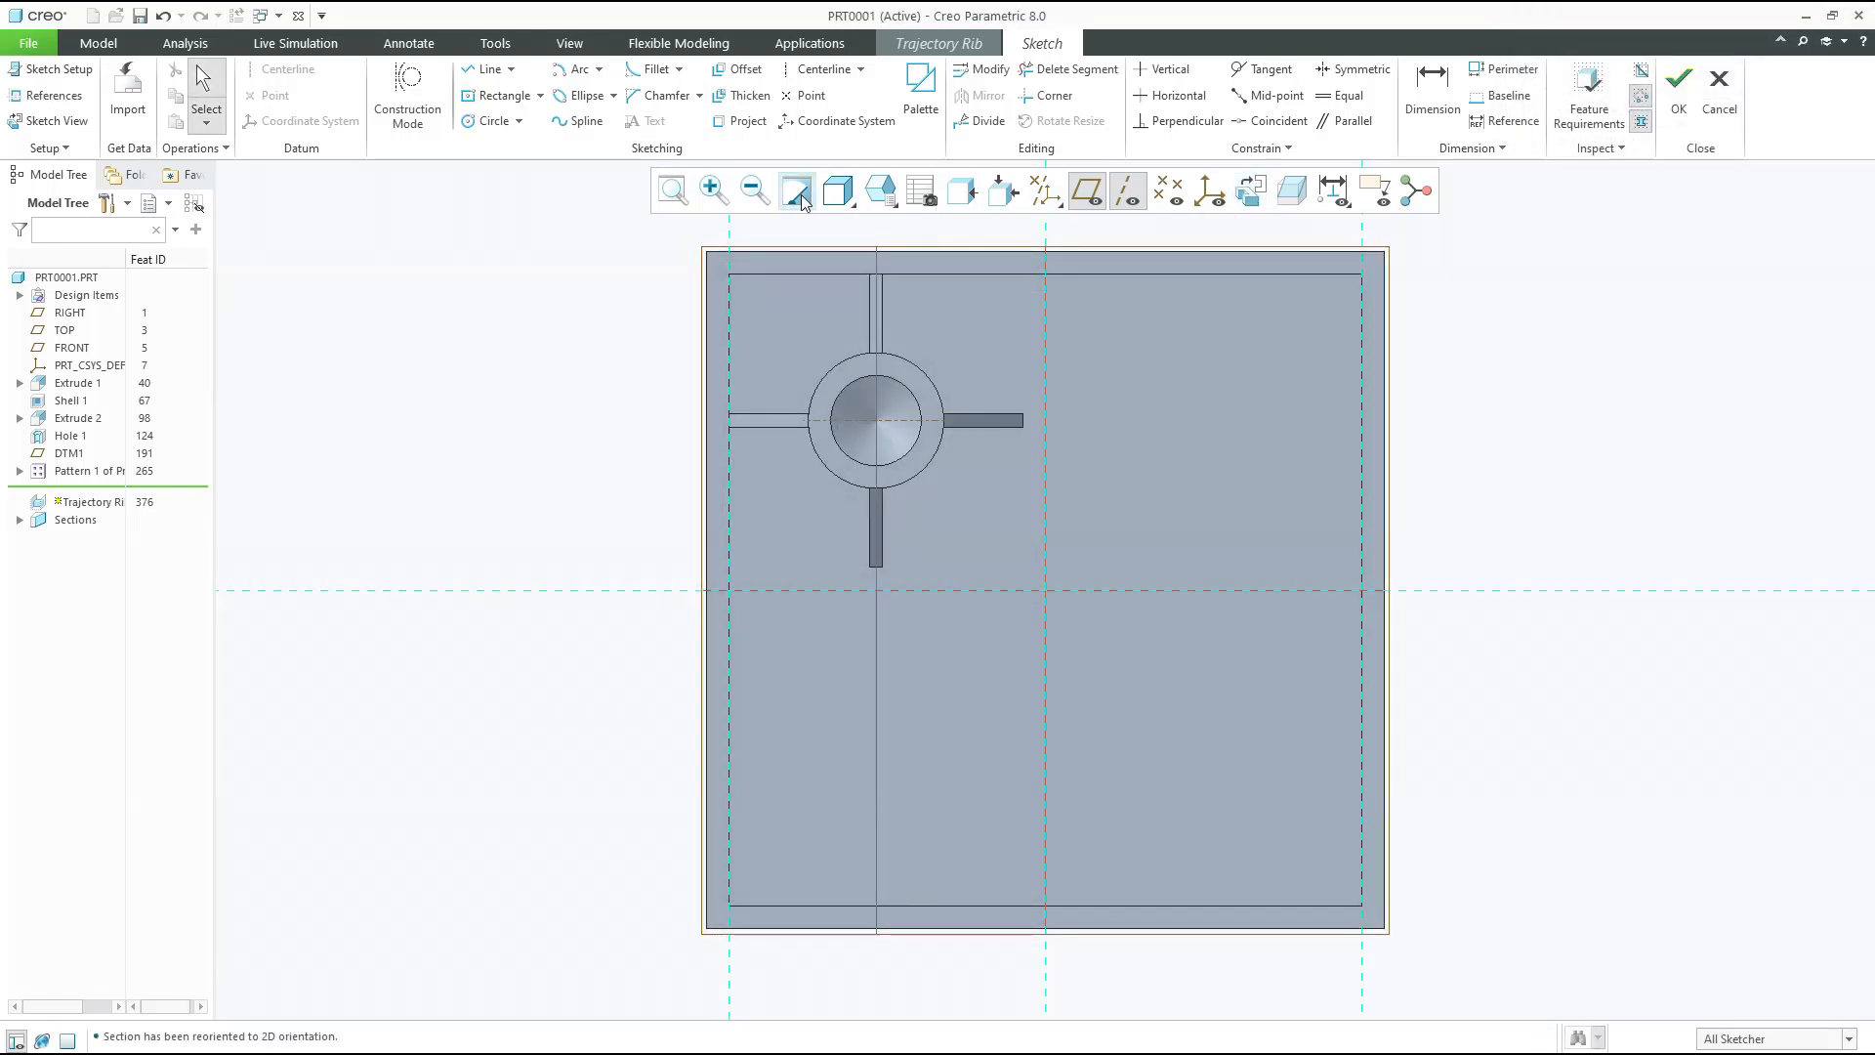
pyautogui.click(488, 69)
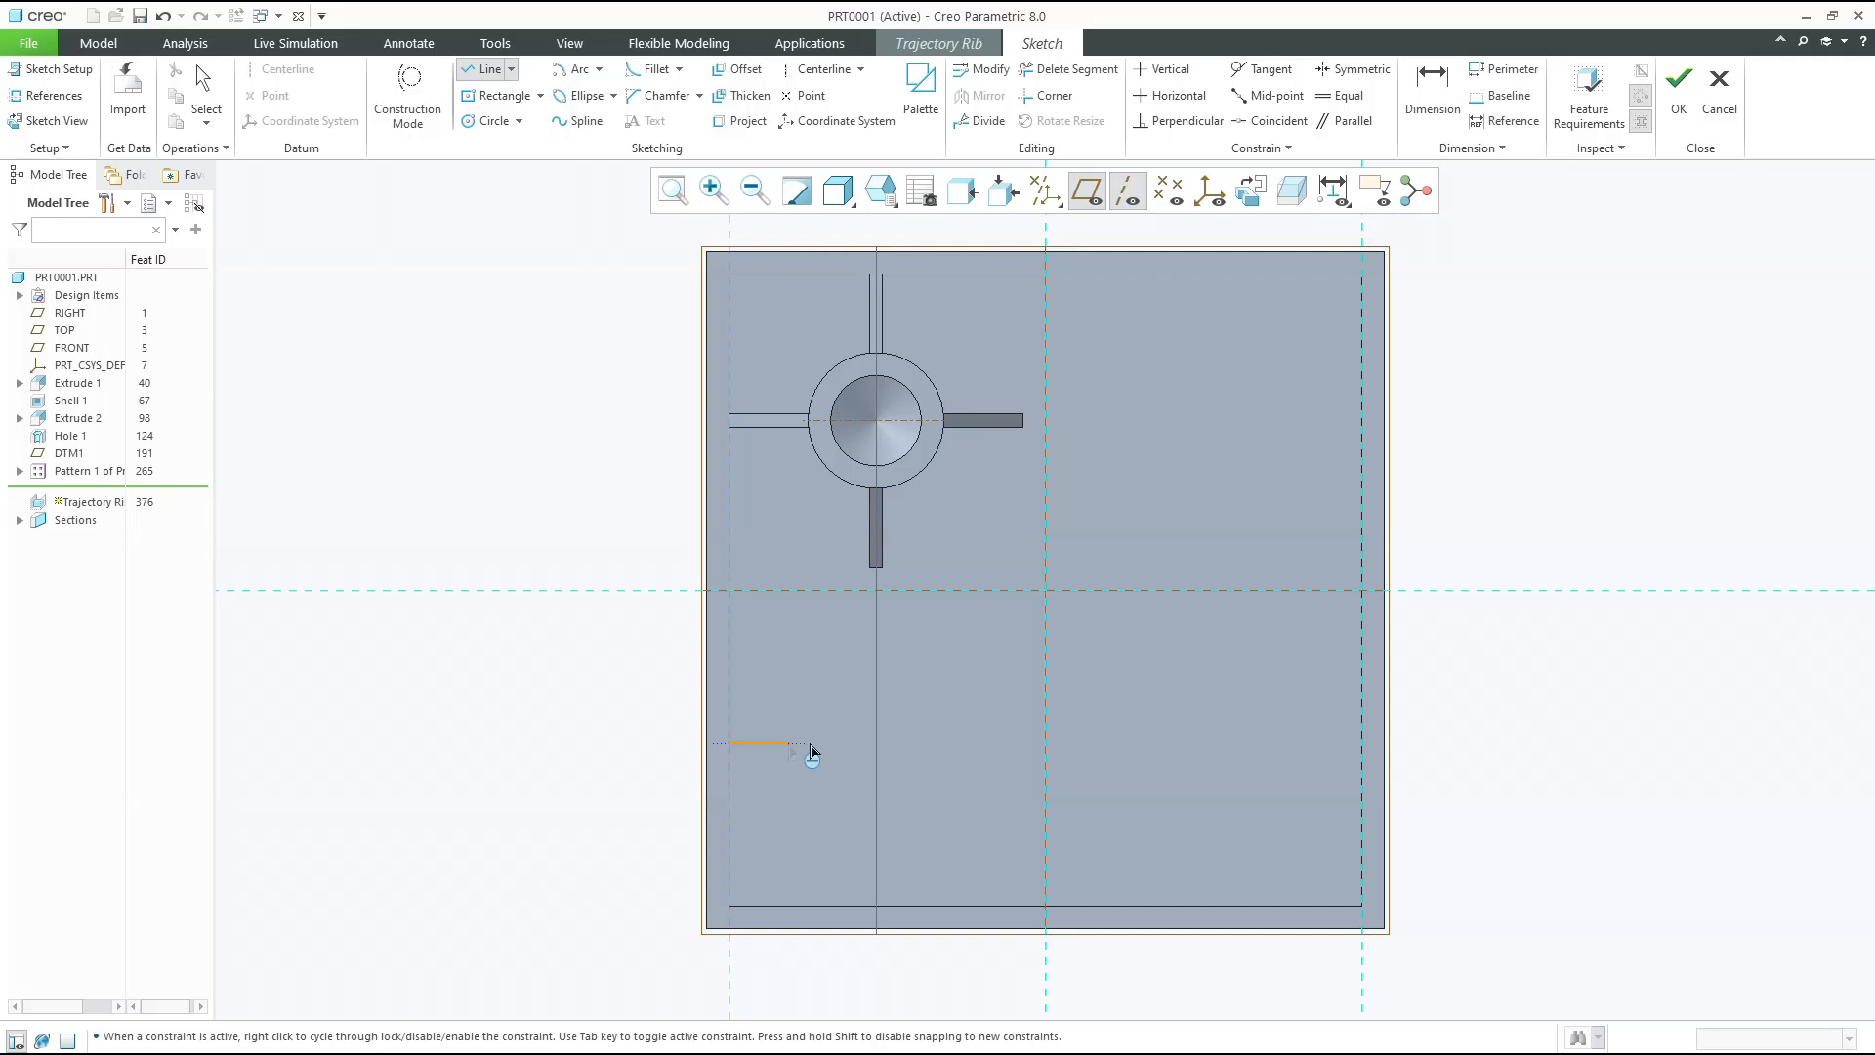
pyautogui.middleClick(1352, 755)
pyautogui.middleClick(1241, 698)
# Sketch a horizontal line about 34 long, starting on the inner side wall nearest the boss and below the boss
pyautogui.click(488, 69)
pyautogui.click(731, 772)
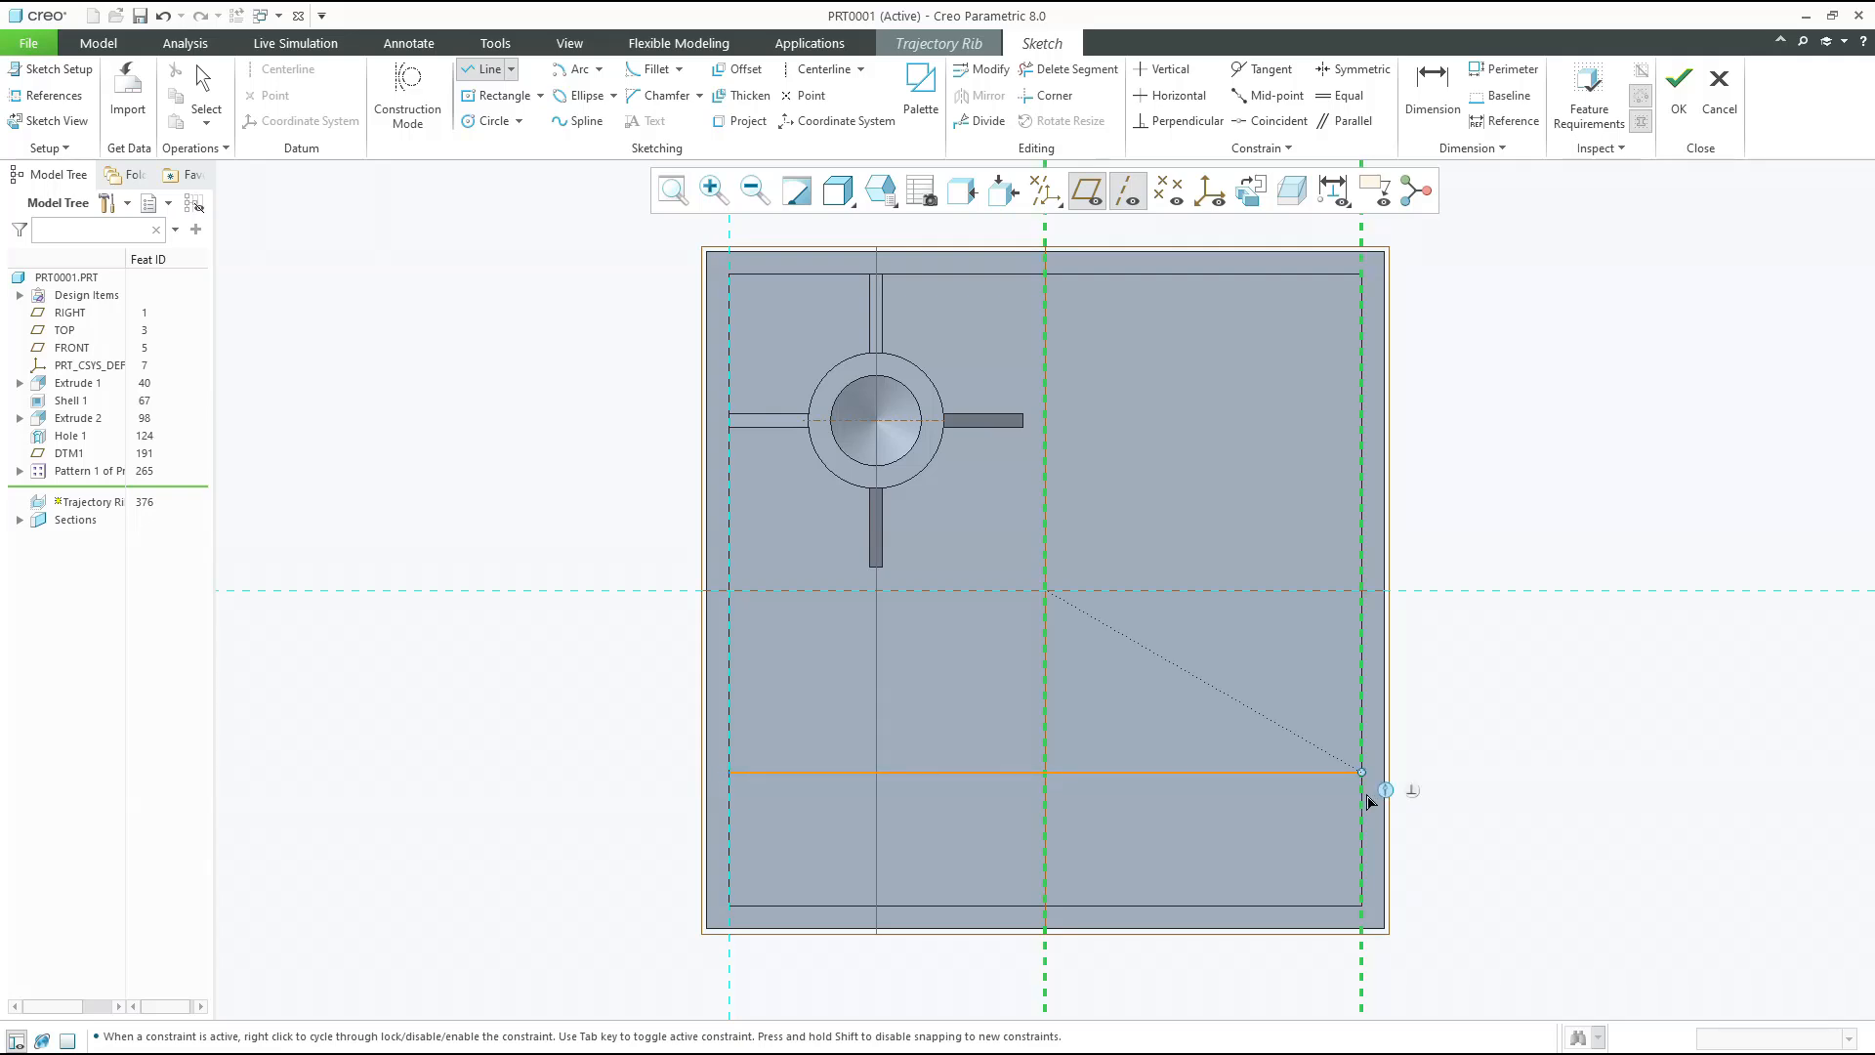
pyautogui.moveTo(1133, 766); pyautogui.dragTo(1088, 699, button='middle')
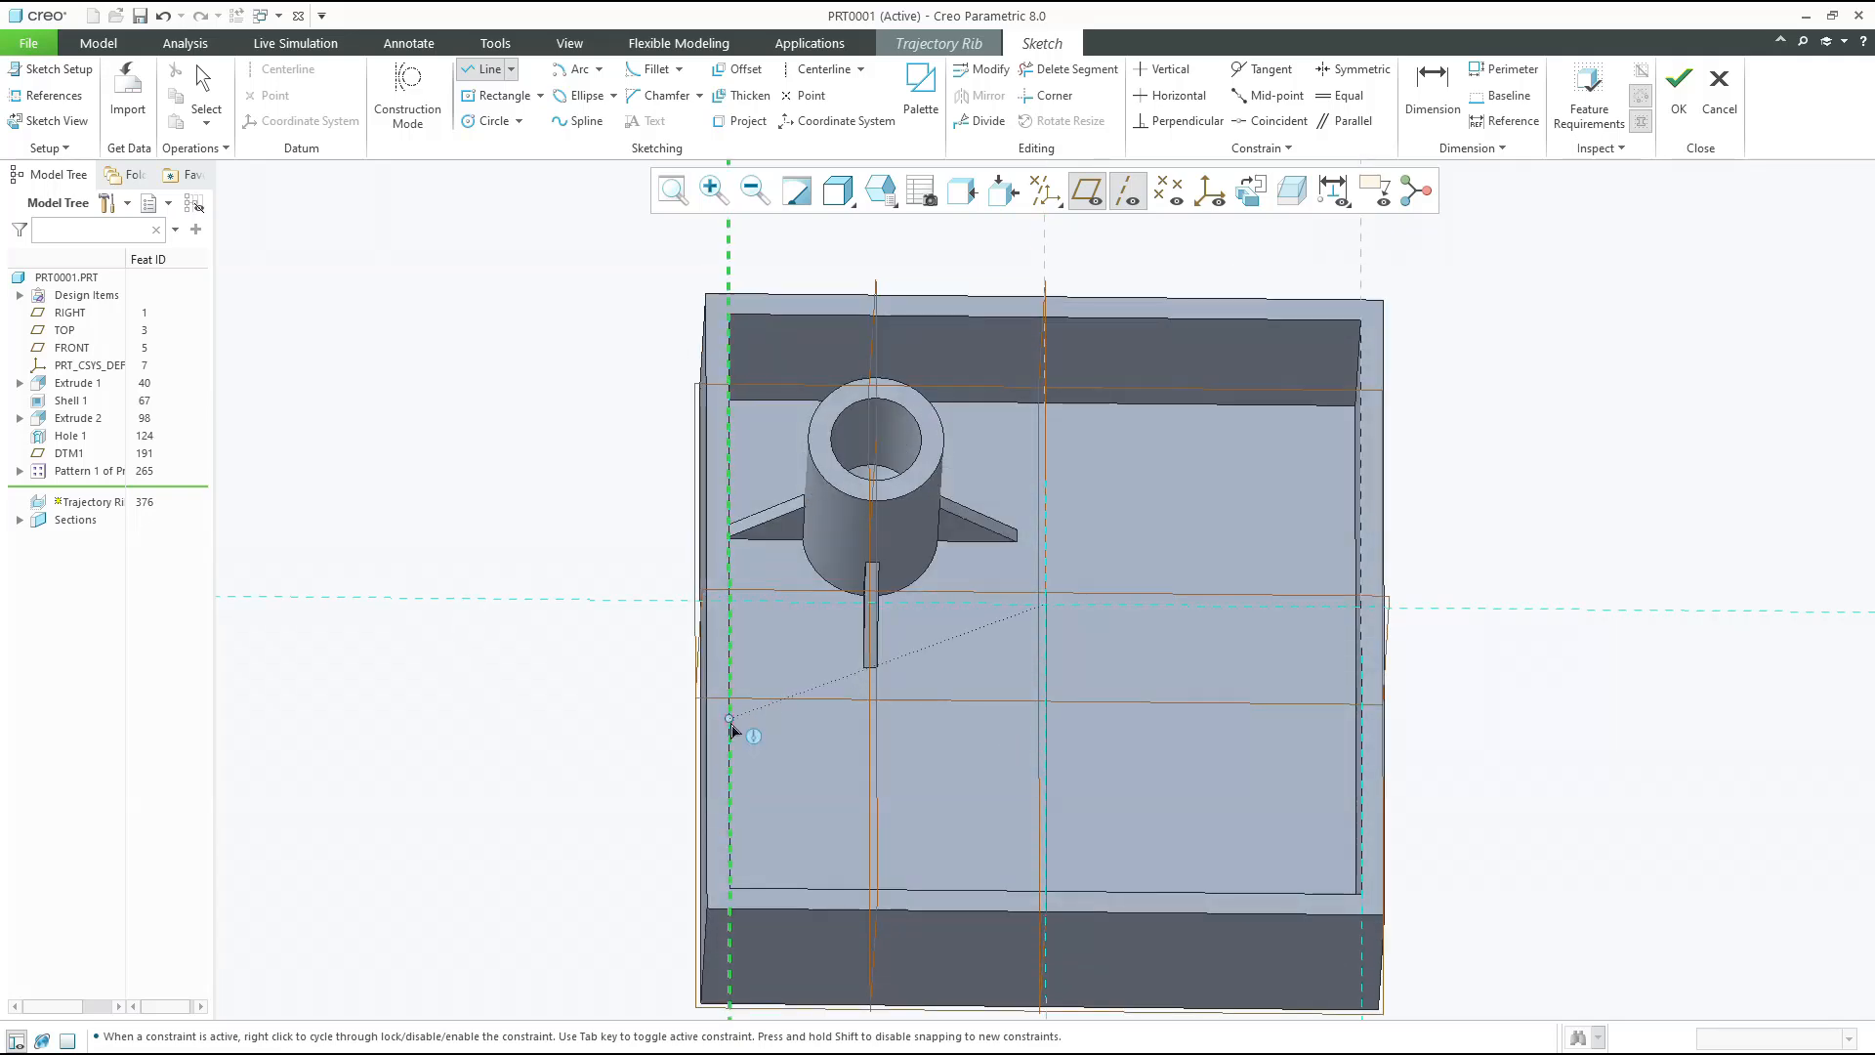
pyautogui.click(728, 749)
pyautogui.click(881, 752)
pyautogui.middleClick(981, 764)
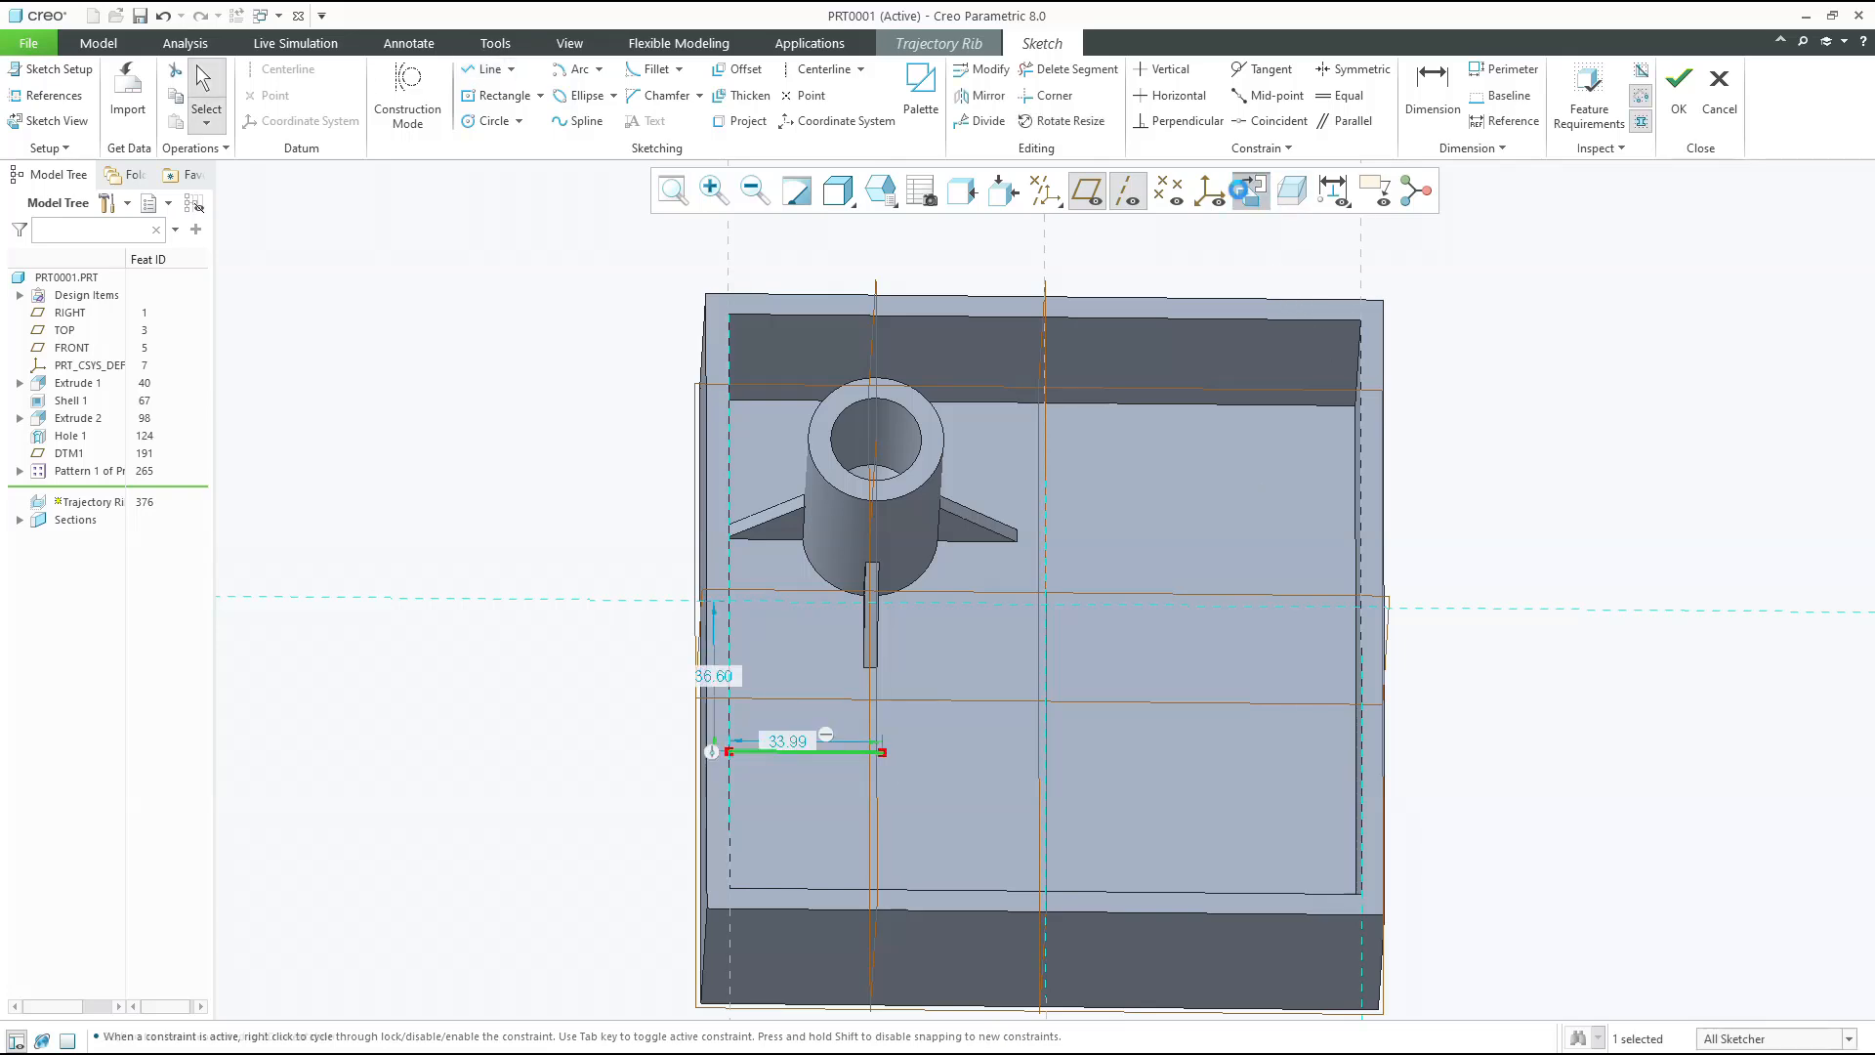
# Make the line's free end coincident with the opposite inner side wall so it spans the box
pyautogui.click(1250, 190)
pyautogui.click(1269, 120)
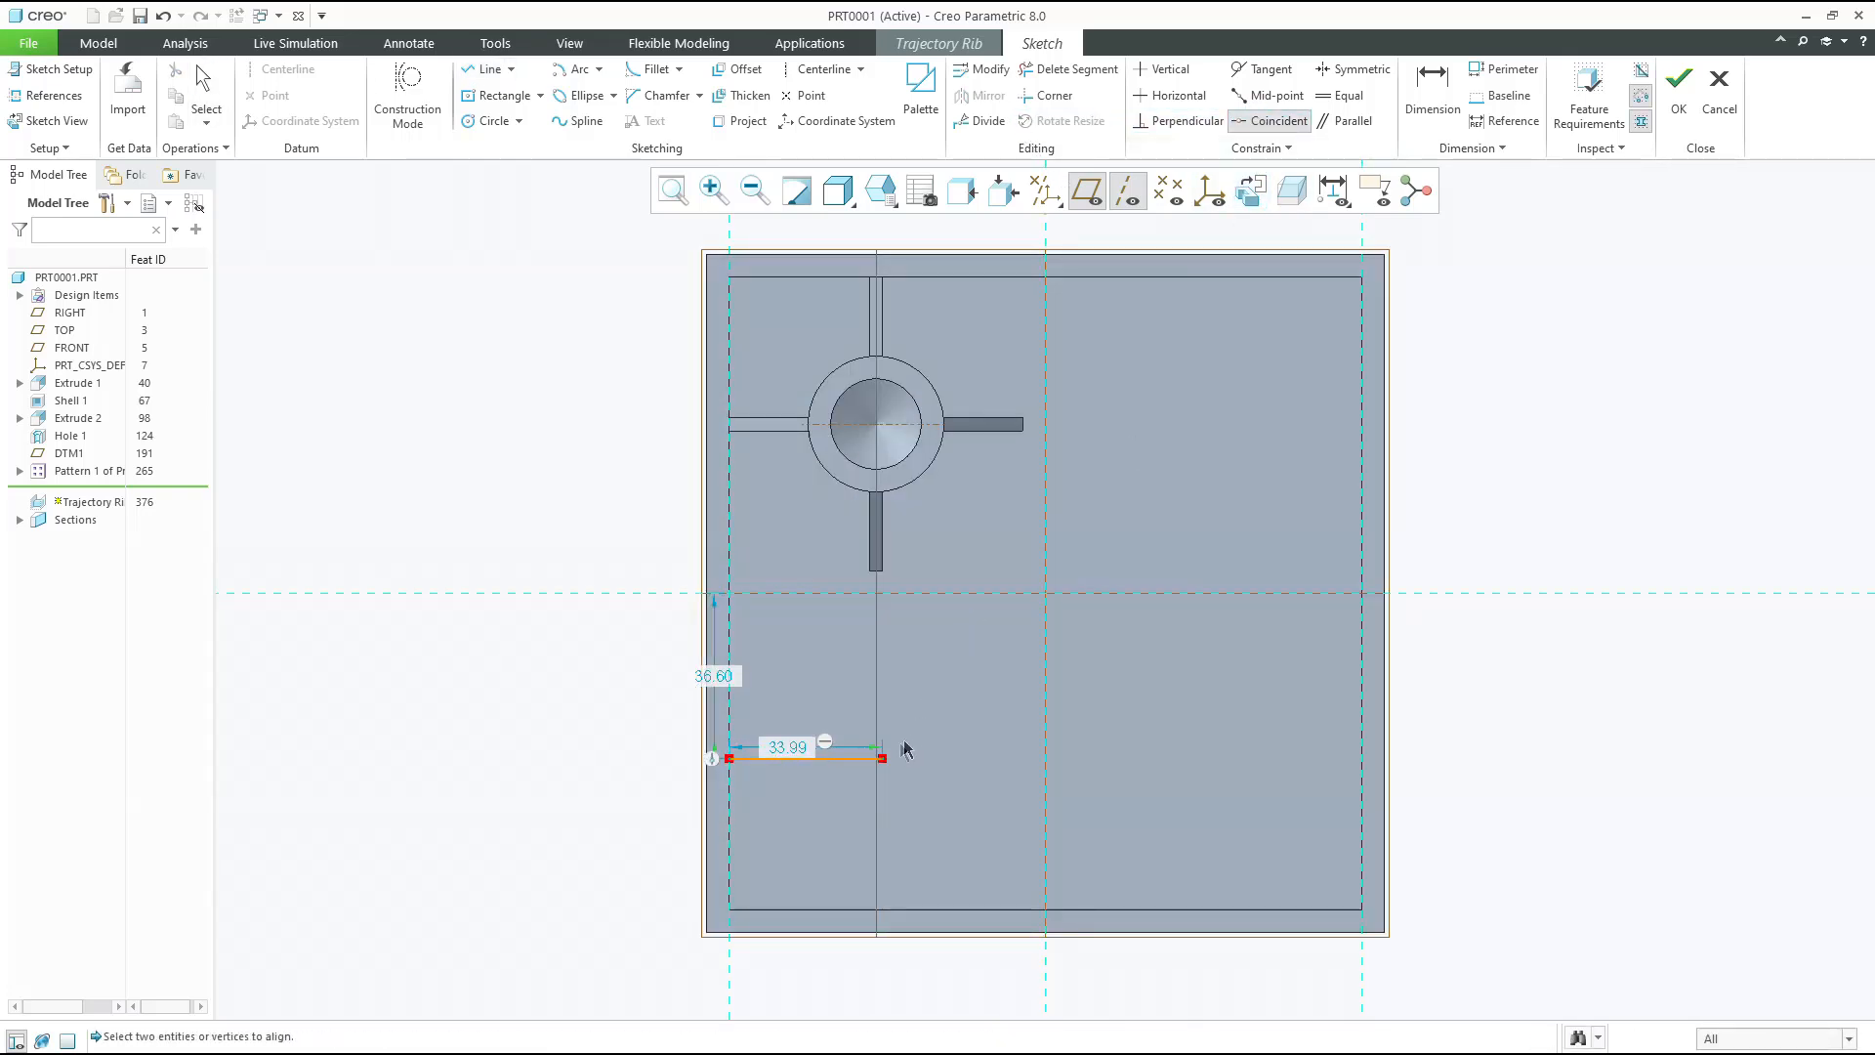
pyautogui.click(882, 759)
pyautogui.click(1362, 760)
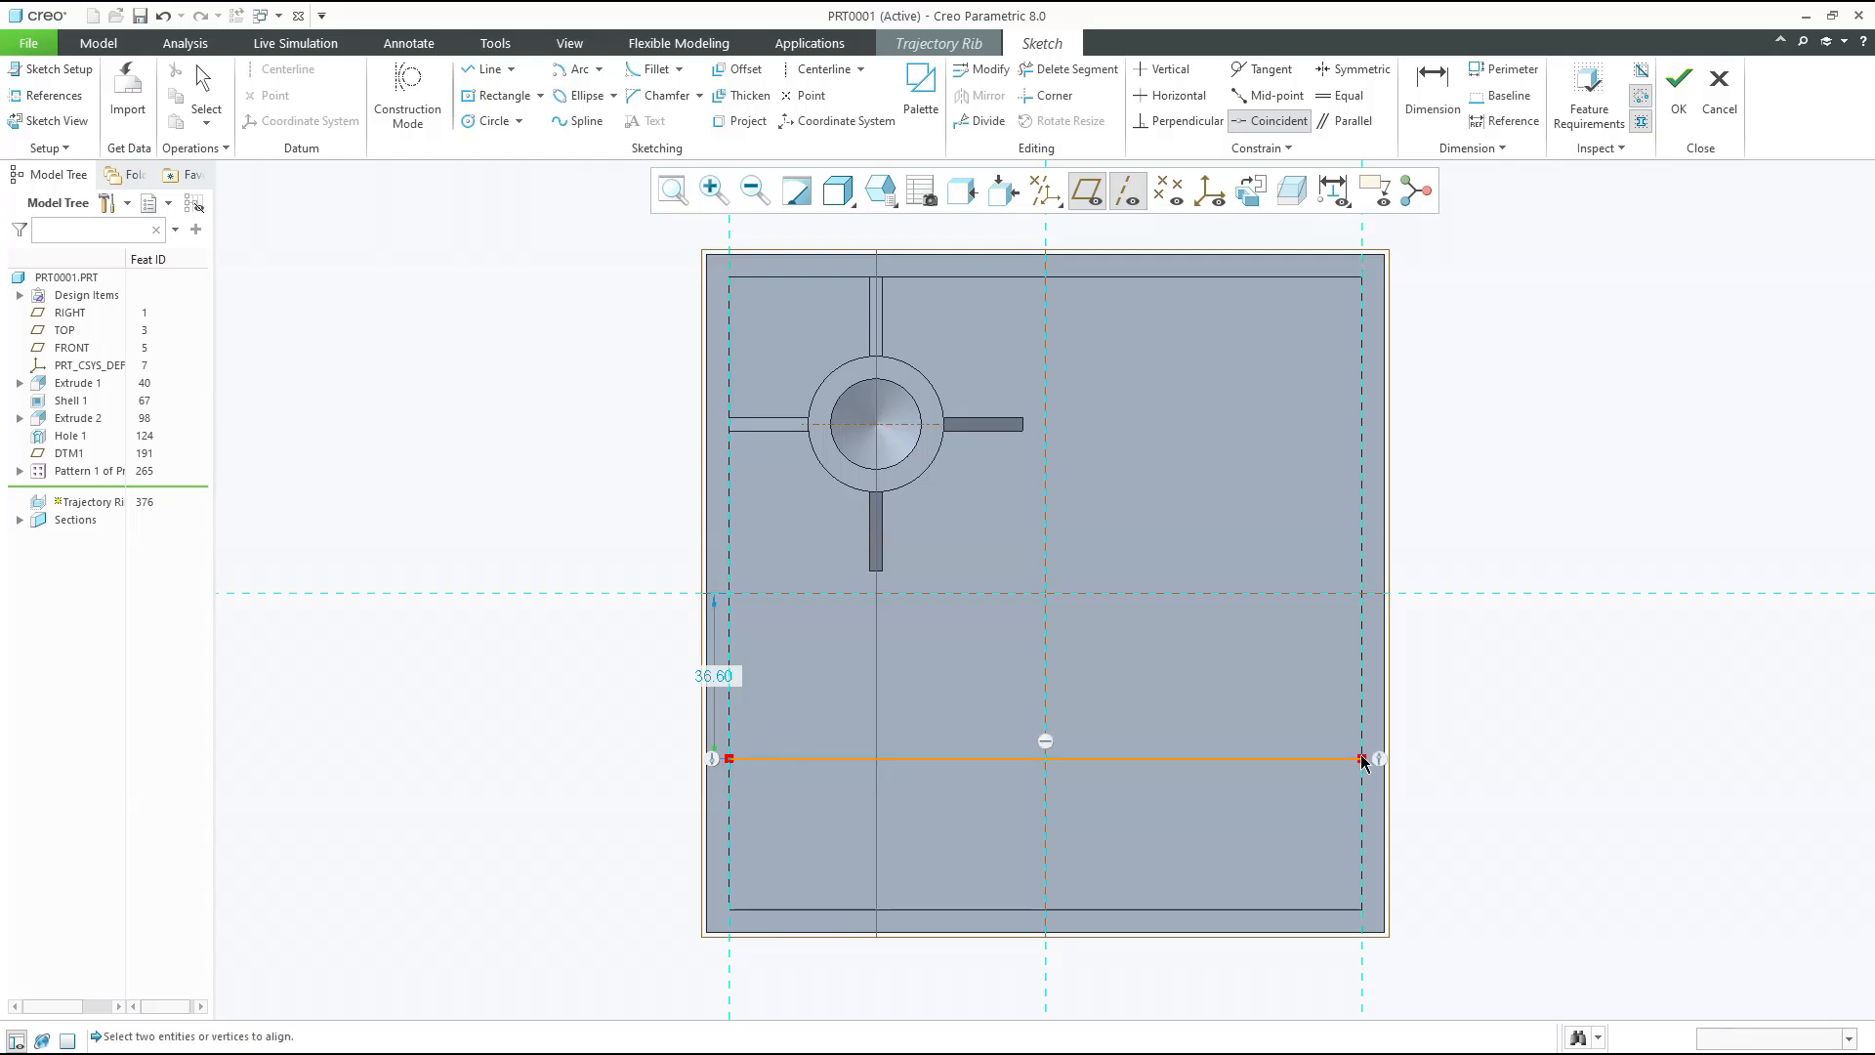
pyautogui.middleClick(920, 703)
# Set the line's distance from the horizontal reference to 35 and finish the trajectory rib sketch
pyautogui.doubleClick(702, 684)
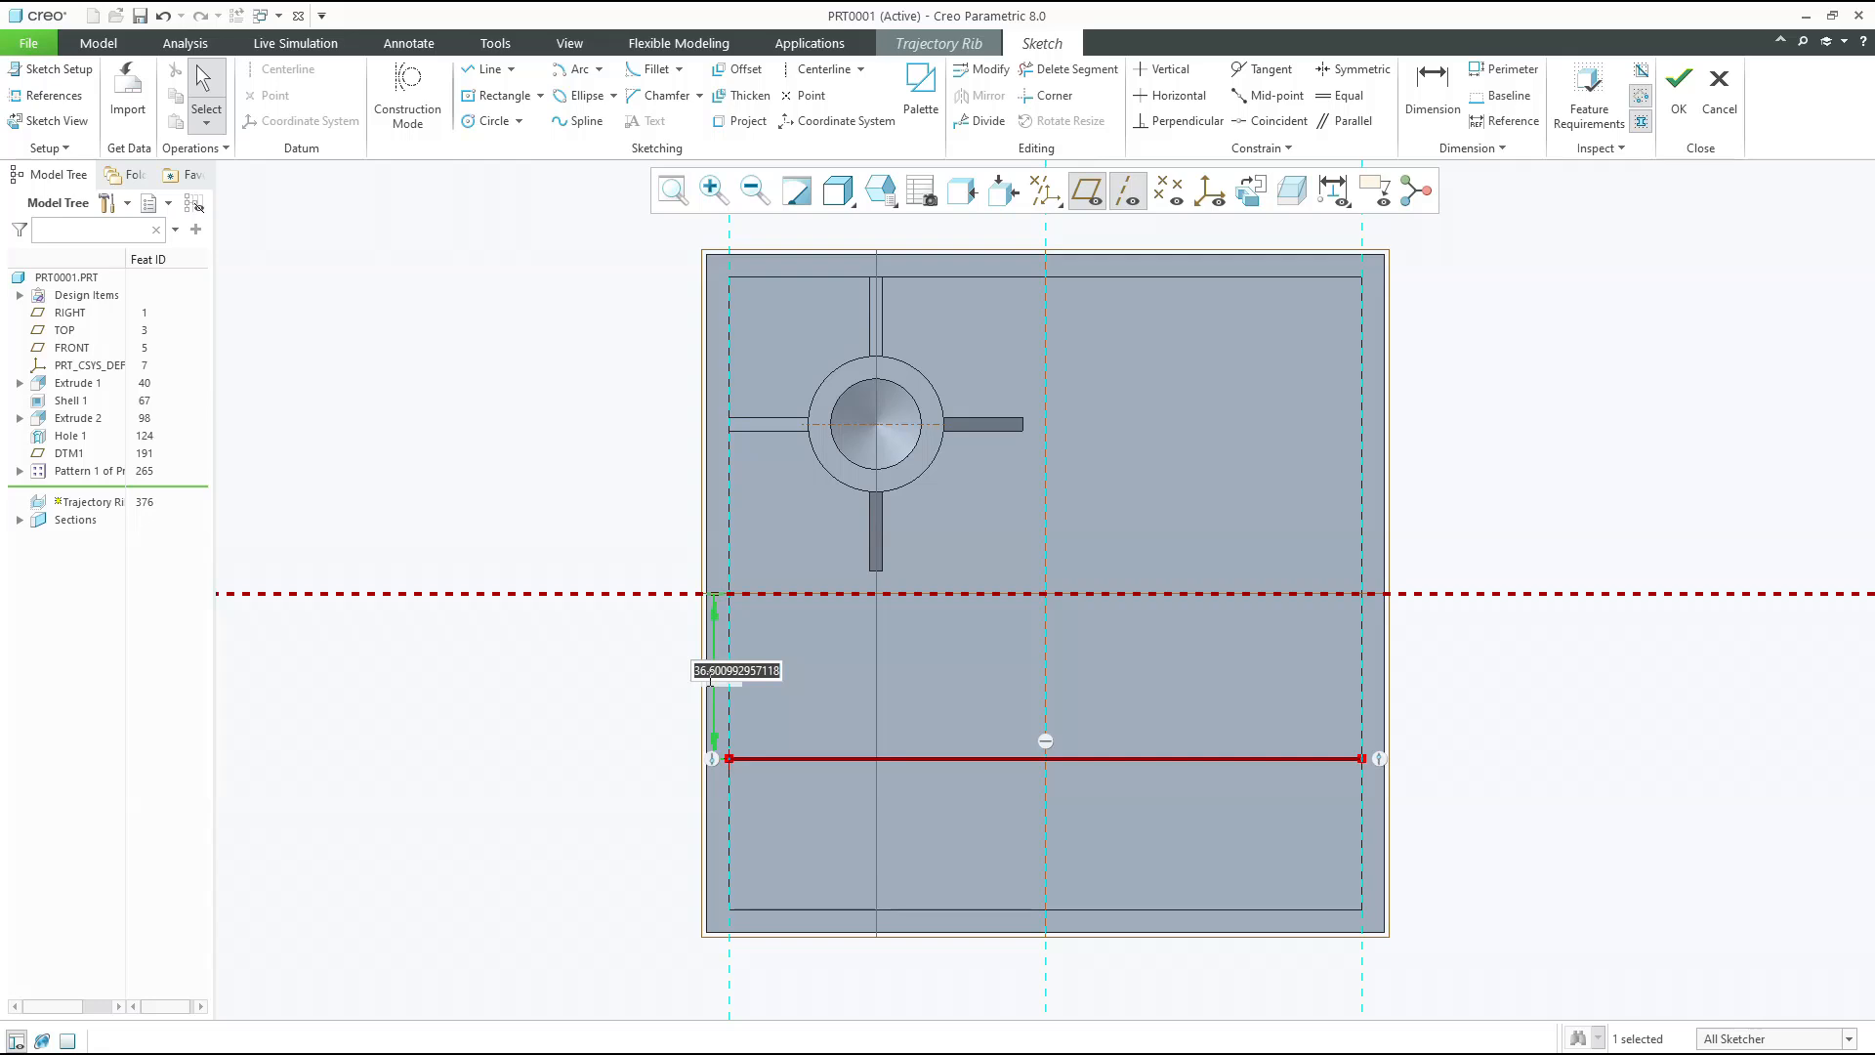
pyautogui.write('35')
pyautogui.press('Return')
pyautogui.click(617, 689)
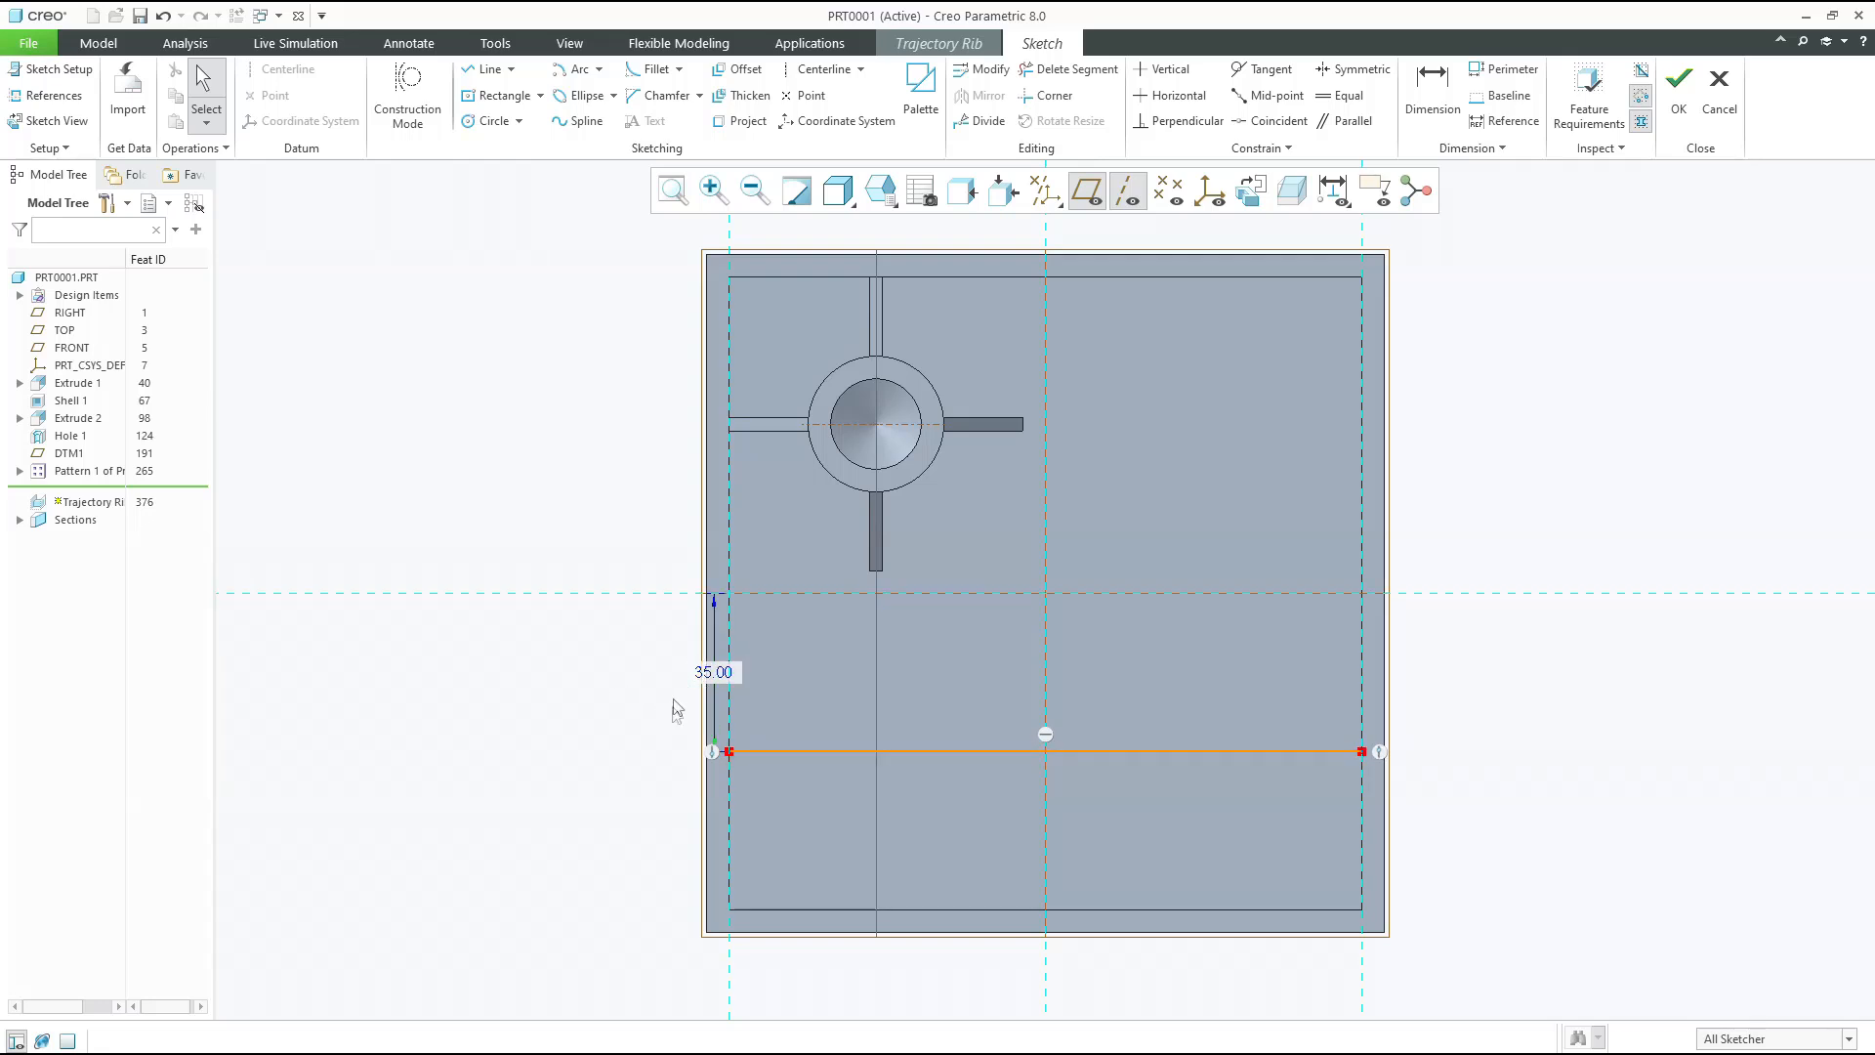
pyautogui.click(1679, 90)
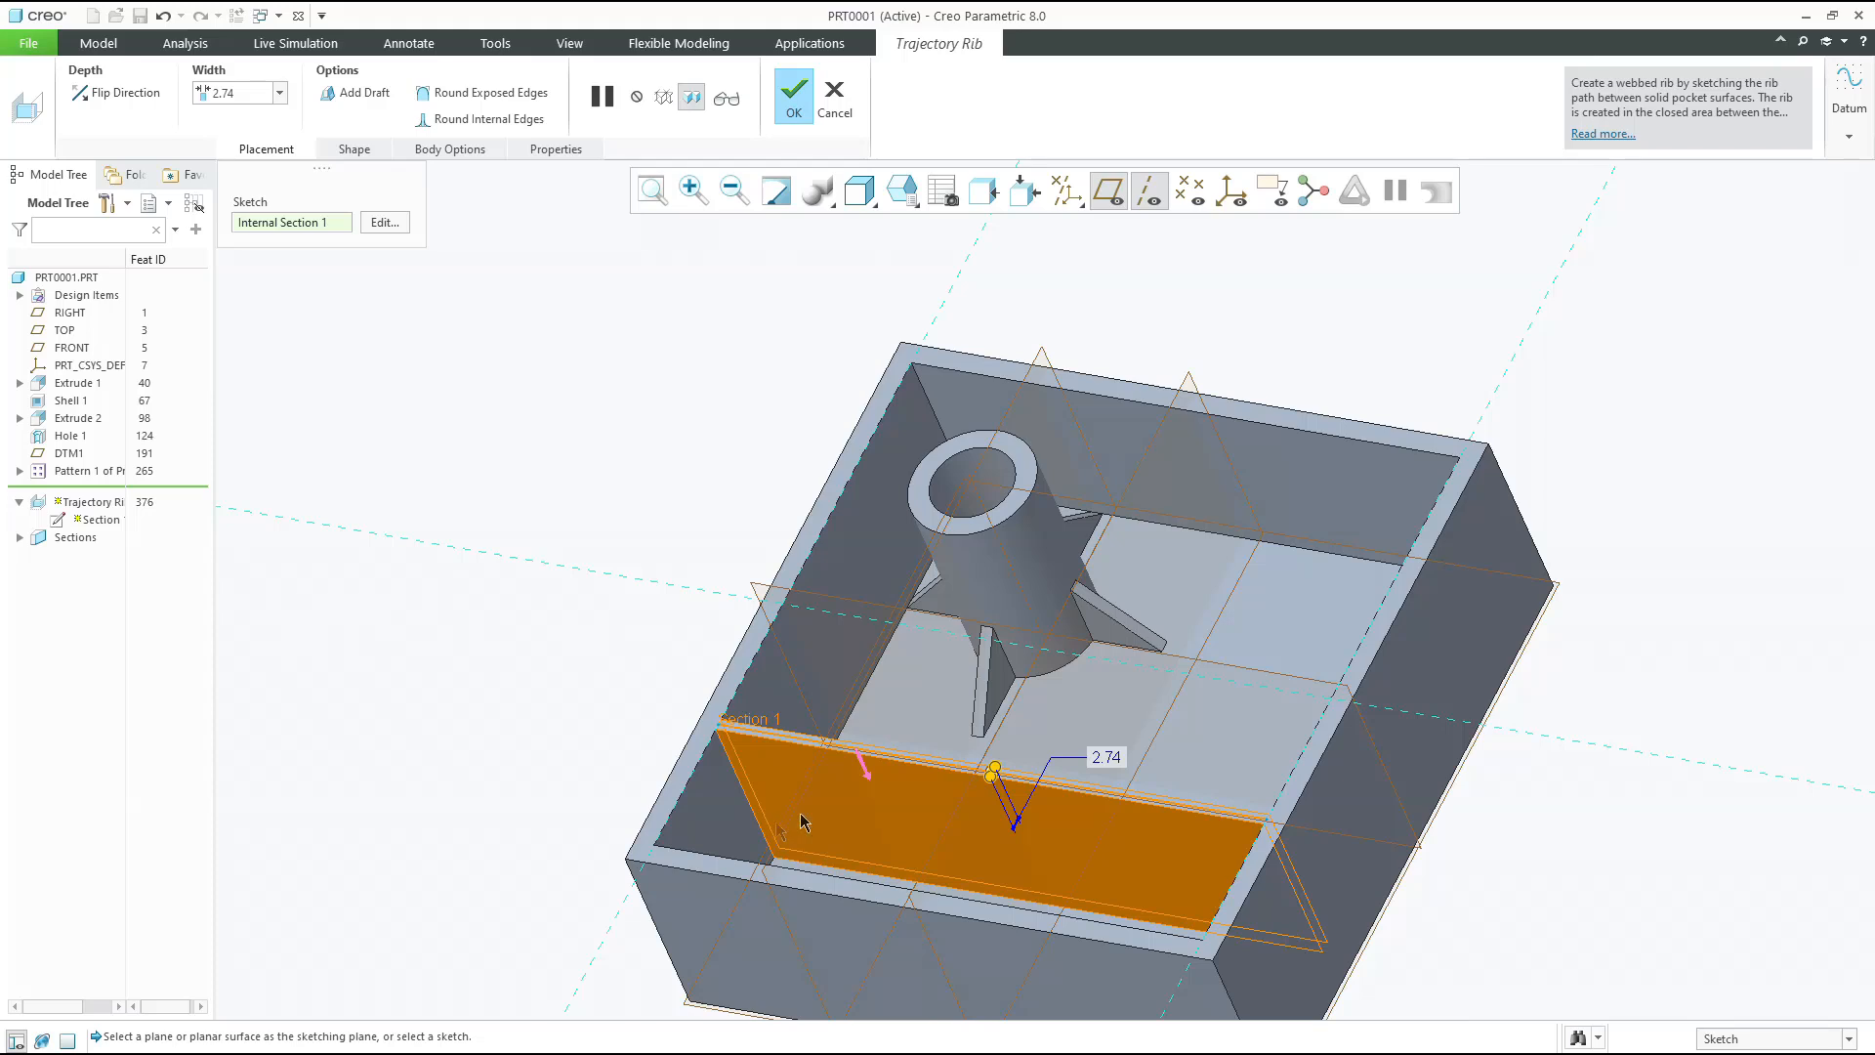
# Set the trajectory rib's width to 3
pyautogui.scroll(-3, 830, 813)
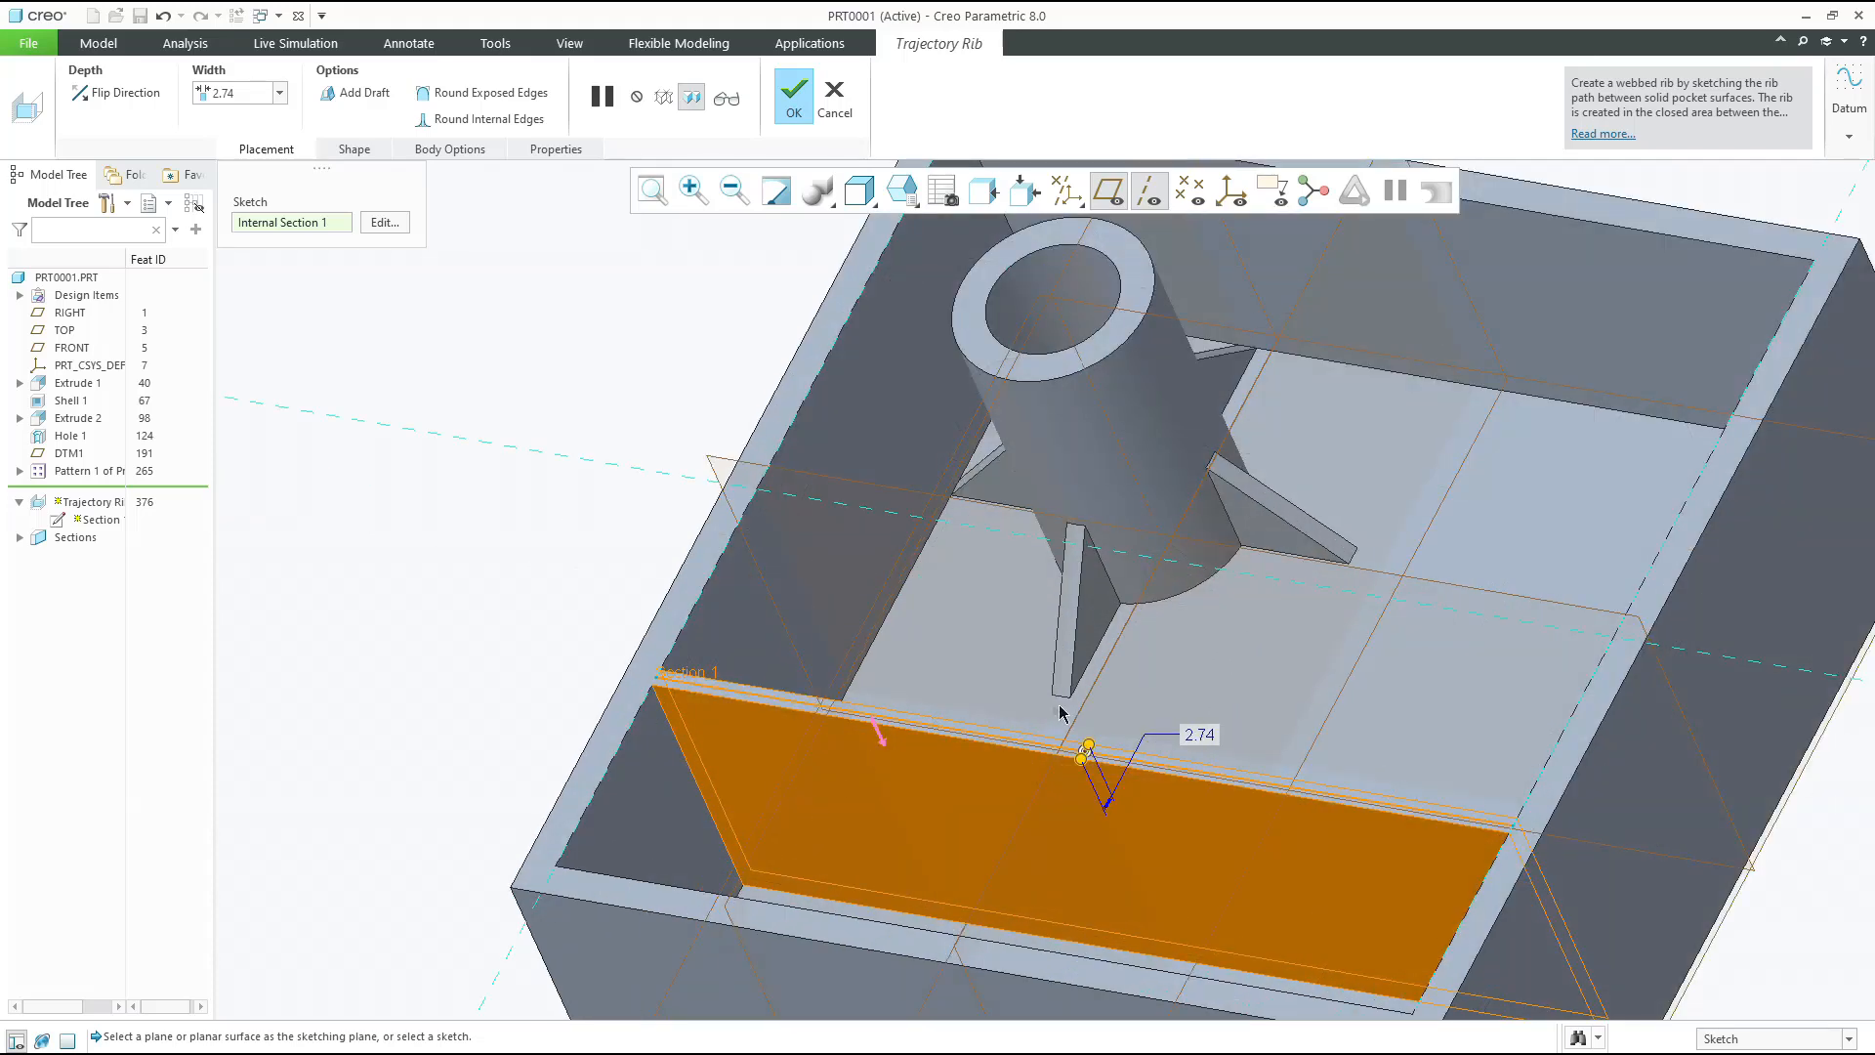
pyautogui.doubleClick(1200, 733)
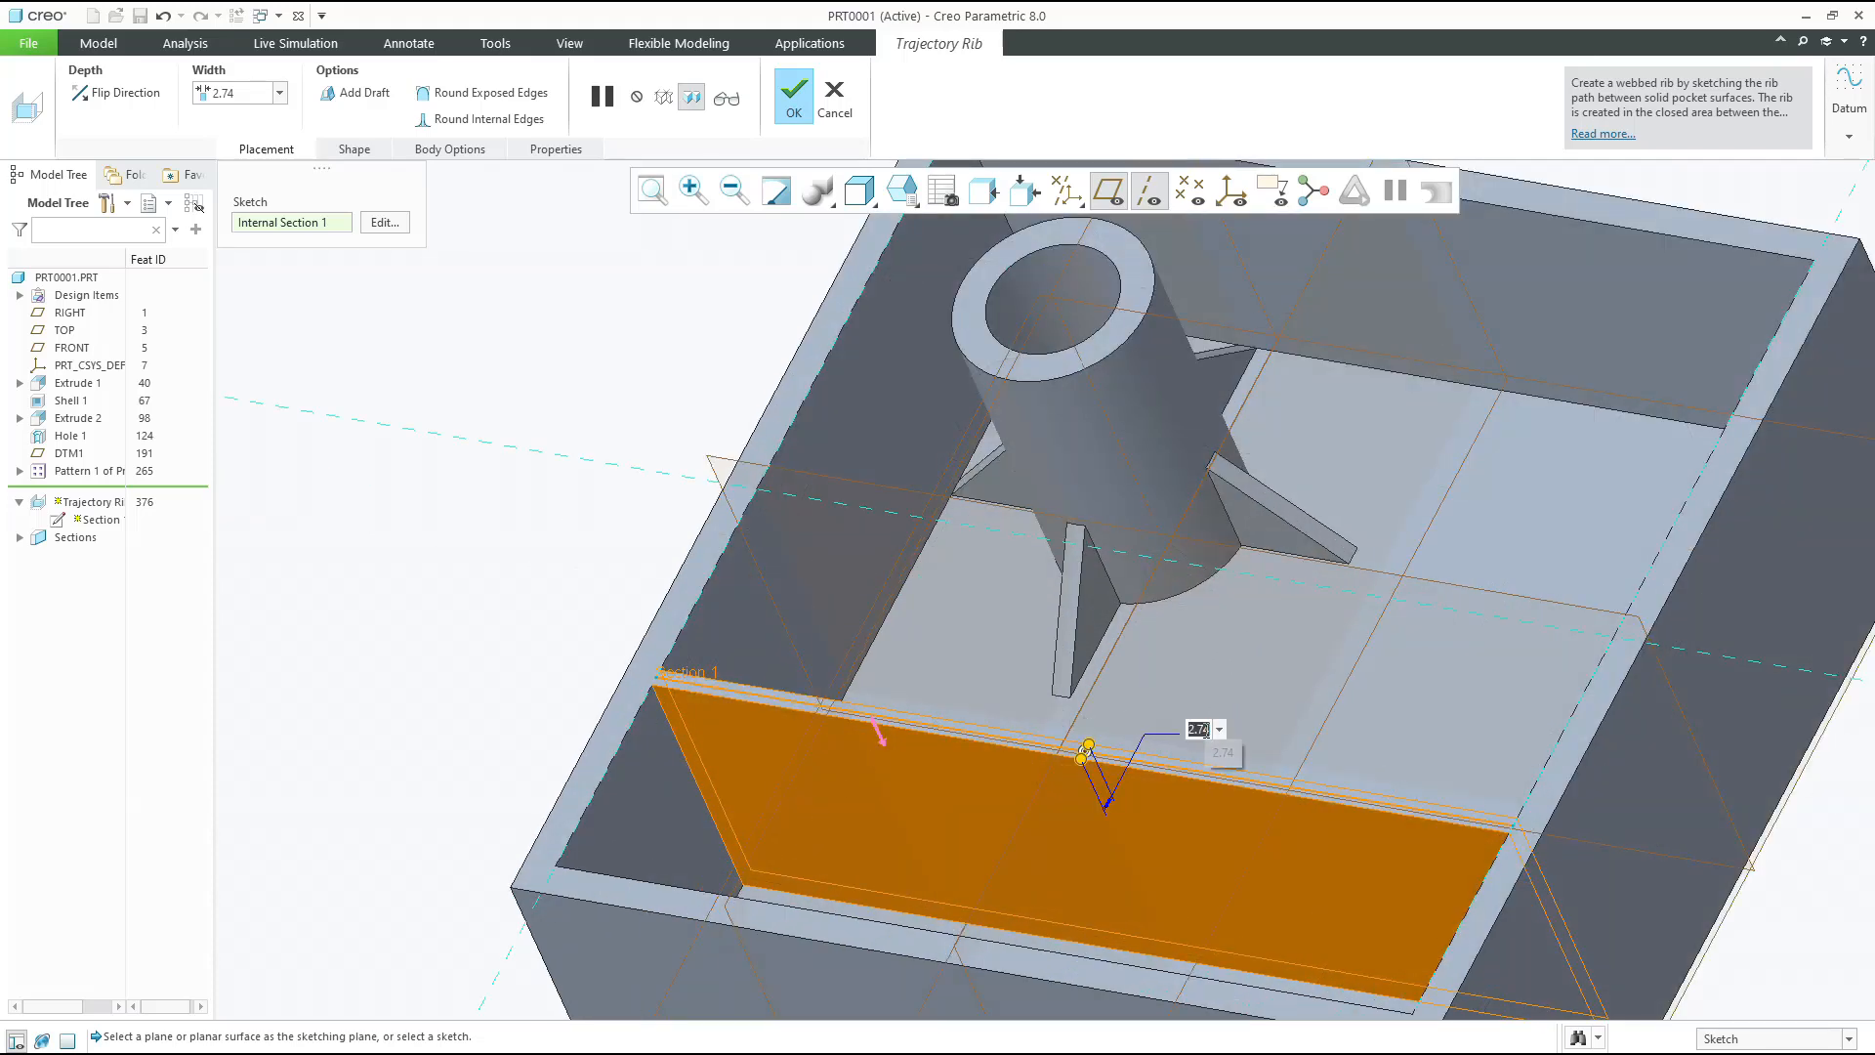
pyautogui.write('3')
pyautogui.press('Return')
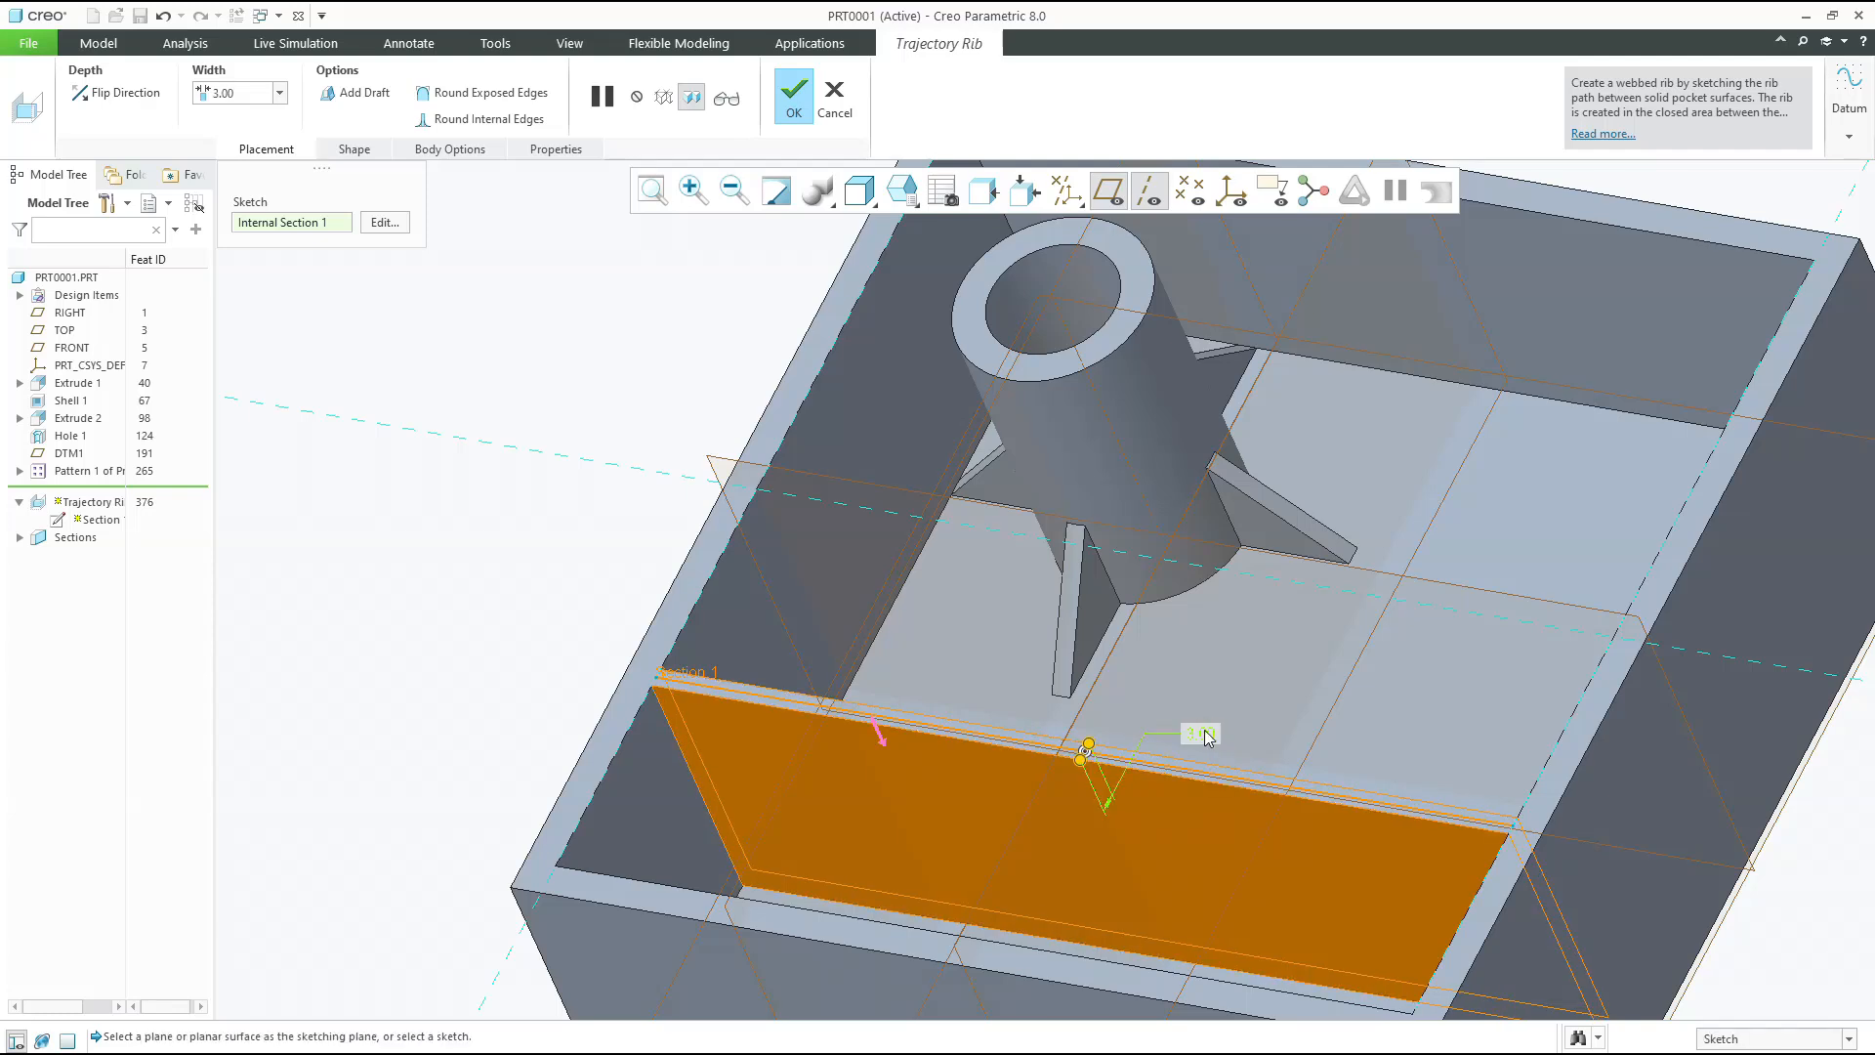
# Flip the trajectory rib's depth direction away from the box floor and back toward it
pyautogui.click(880, 740)
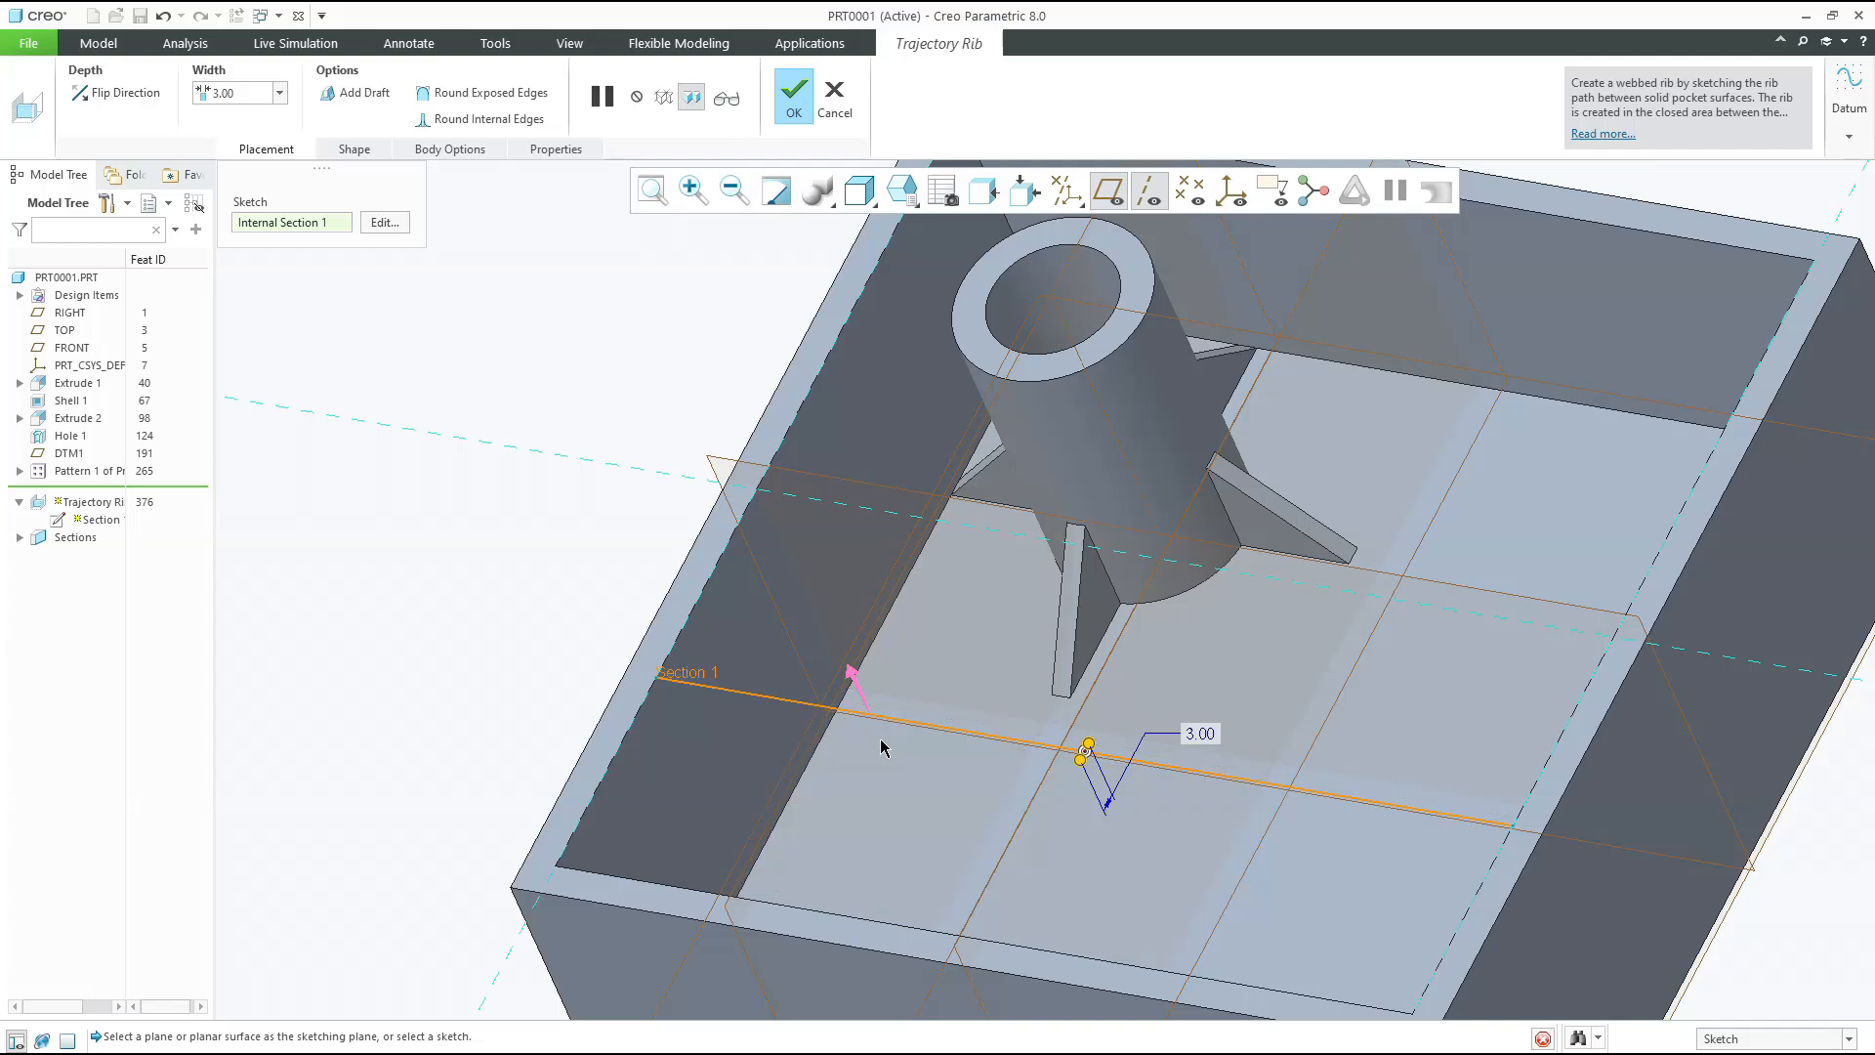
pyautogui.moveTo(866, 740); pyautogui.dragTo(842, 687, button='middle')
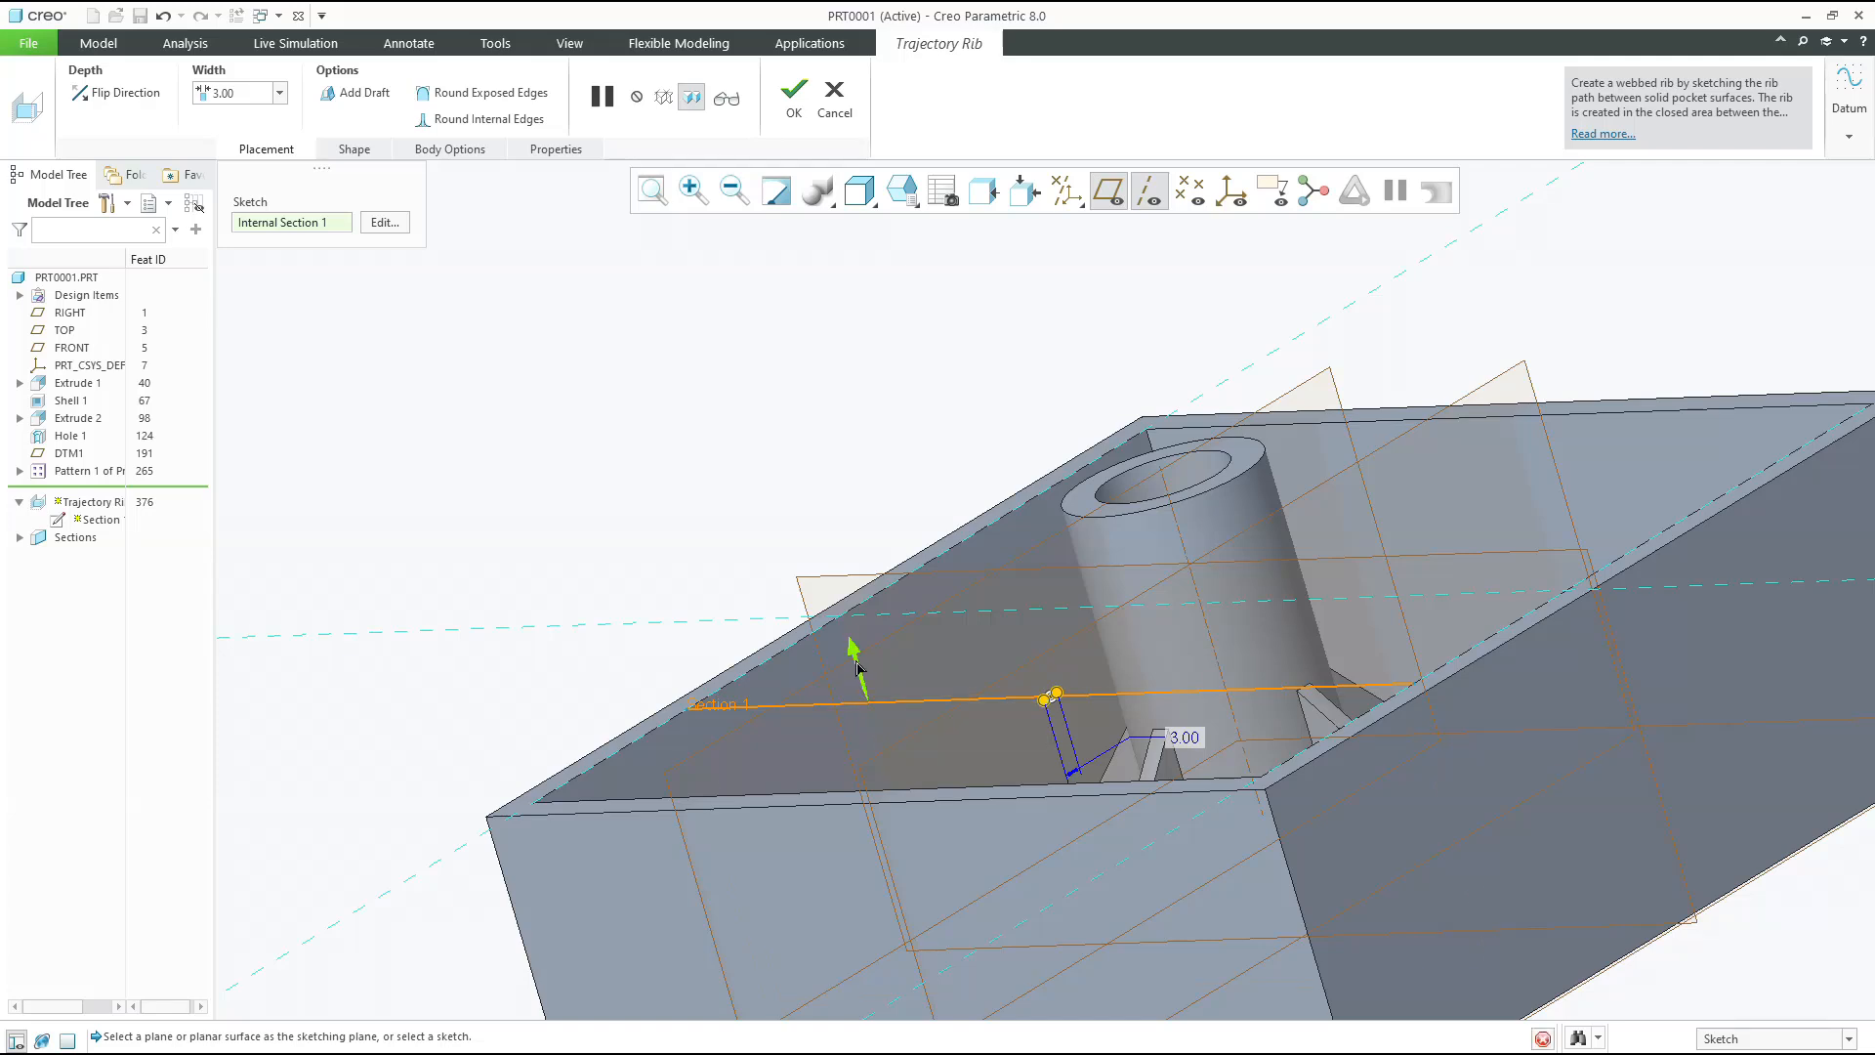
pyautogui.click(857, 668)
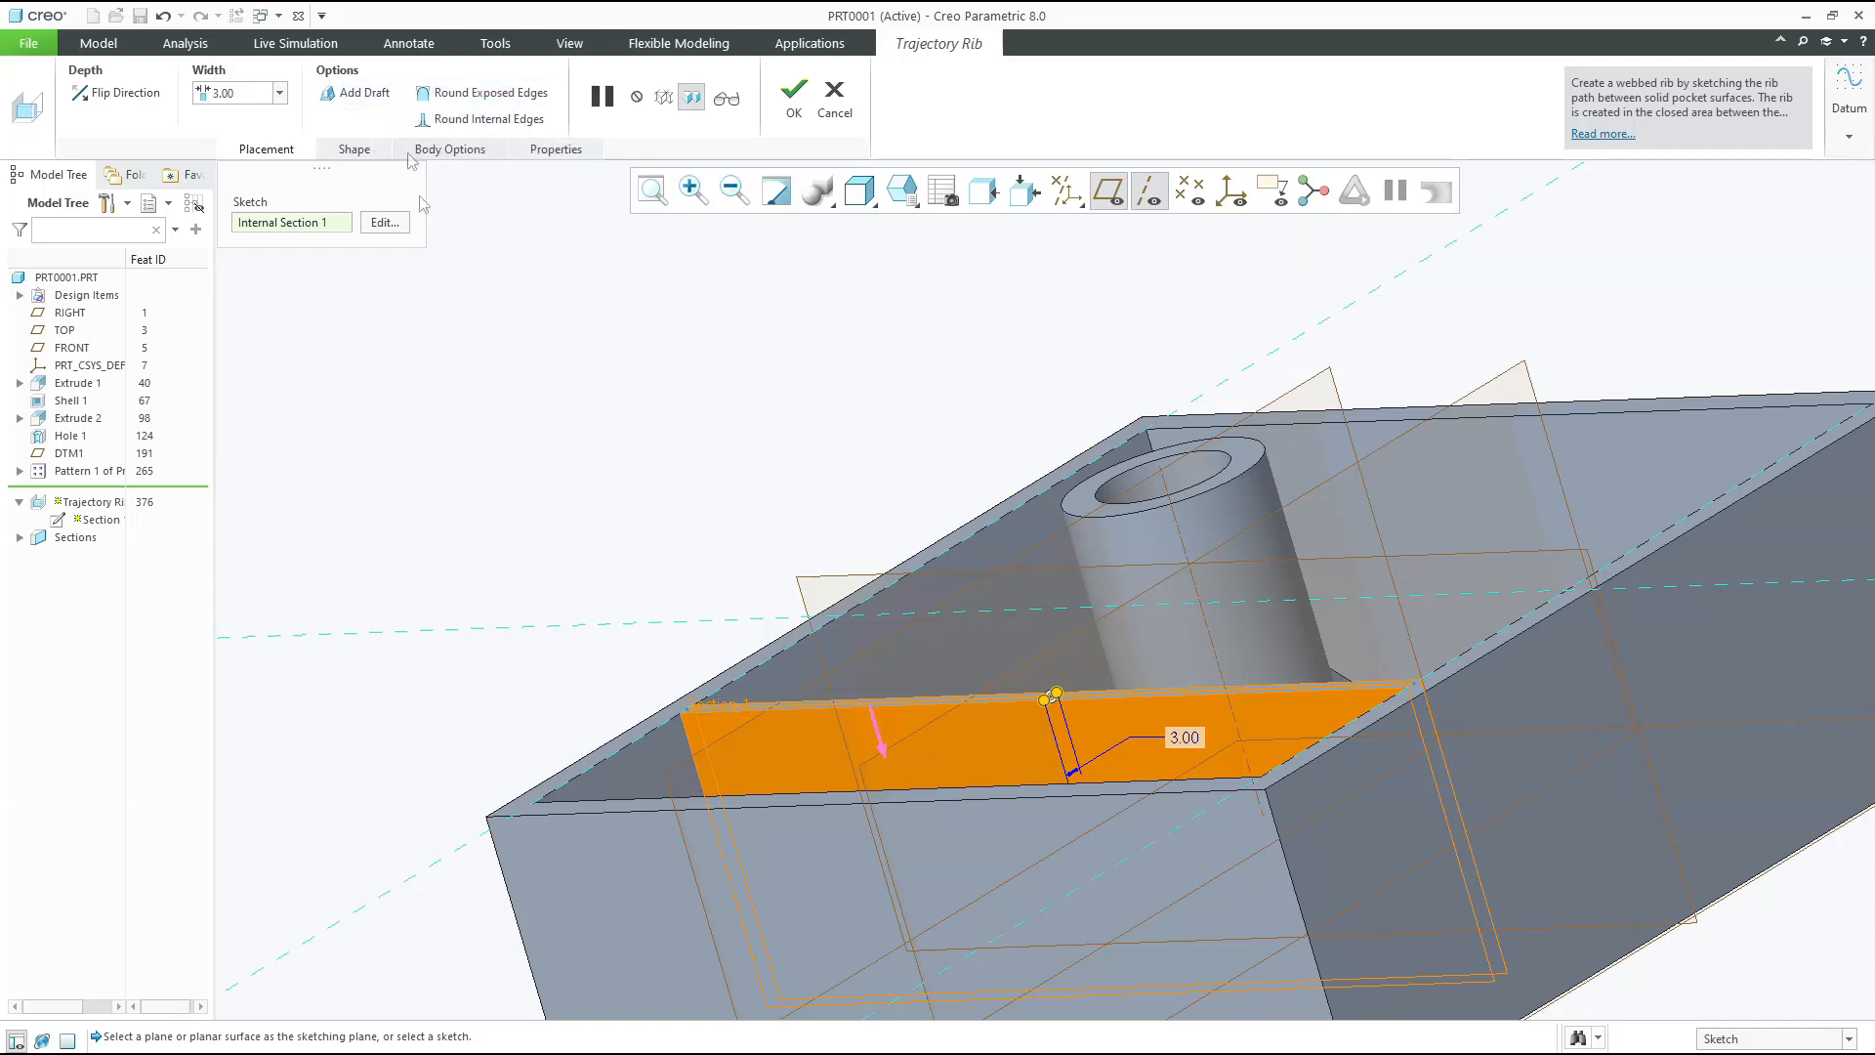
# Round the trajectory rib's exposed and internal edges and complete the feature
pyautogui.click(482, 91)
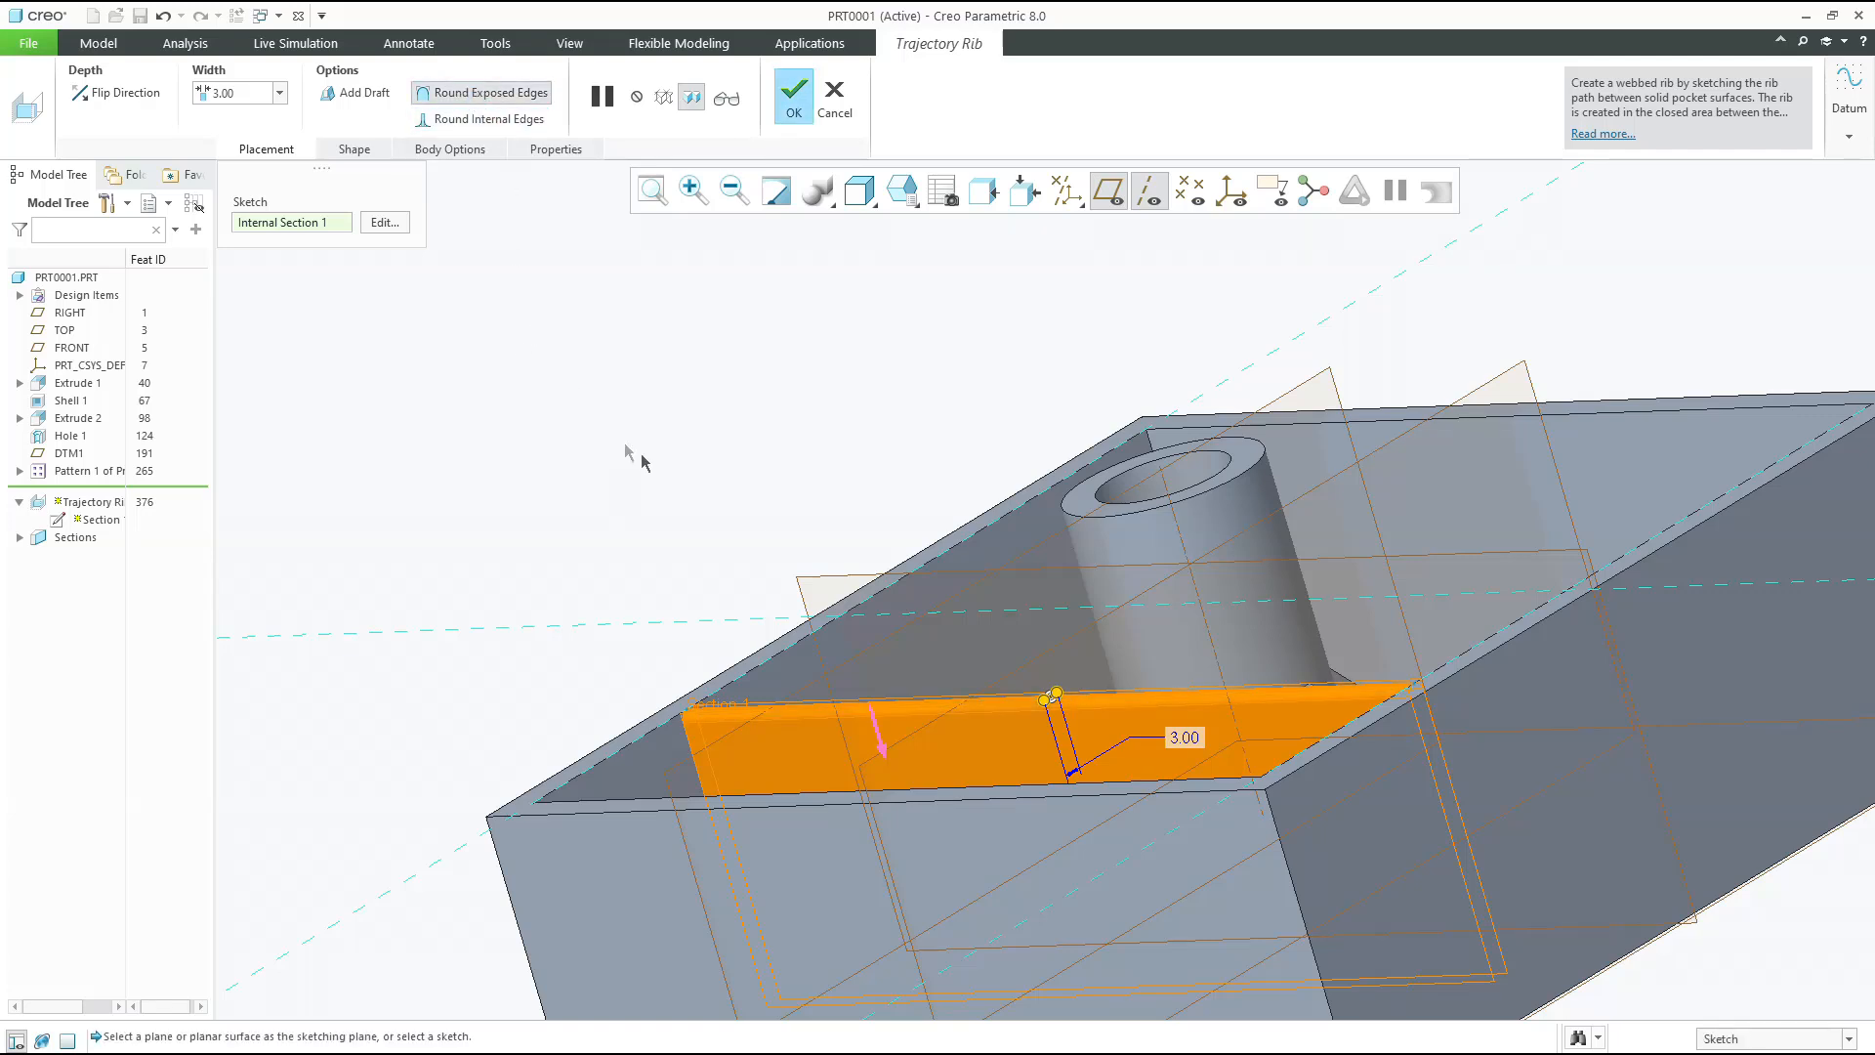
pyautogui.scroll(-5, 1038, 712)
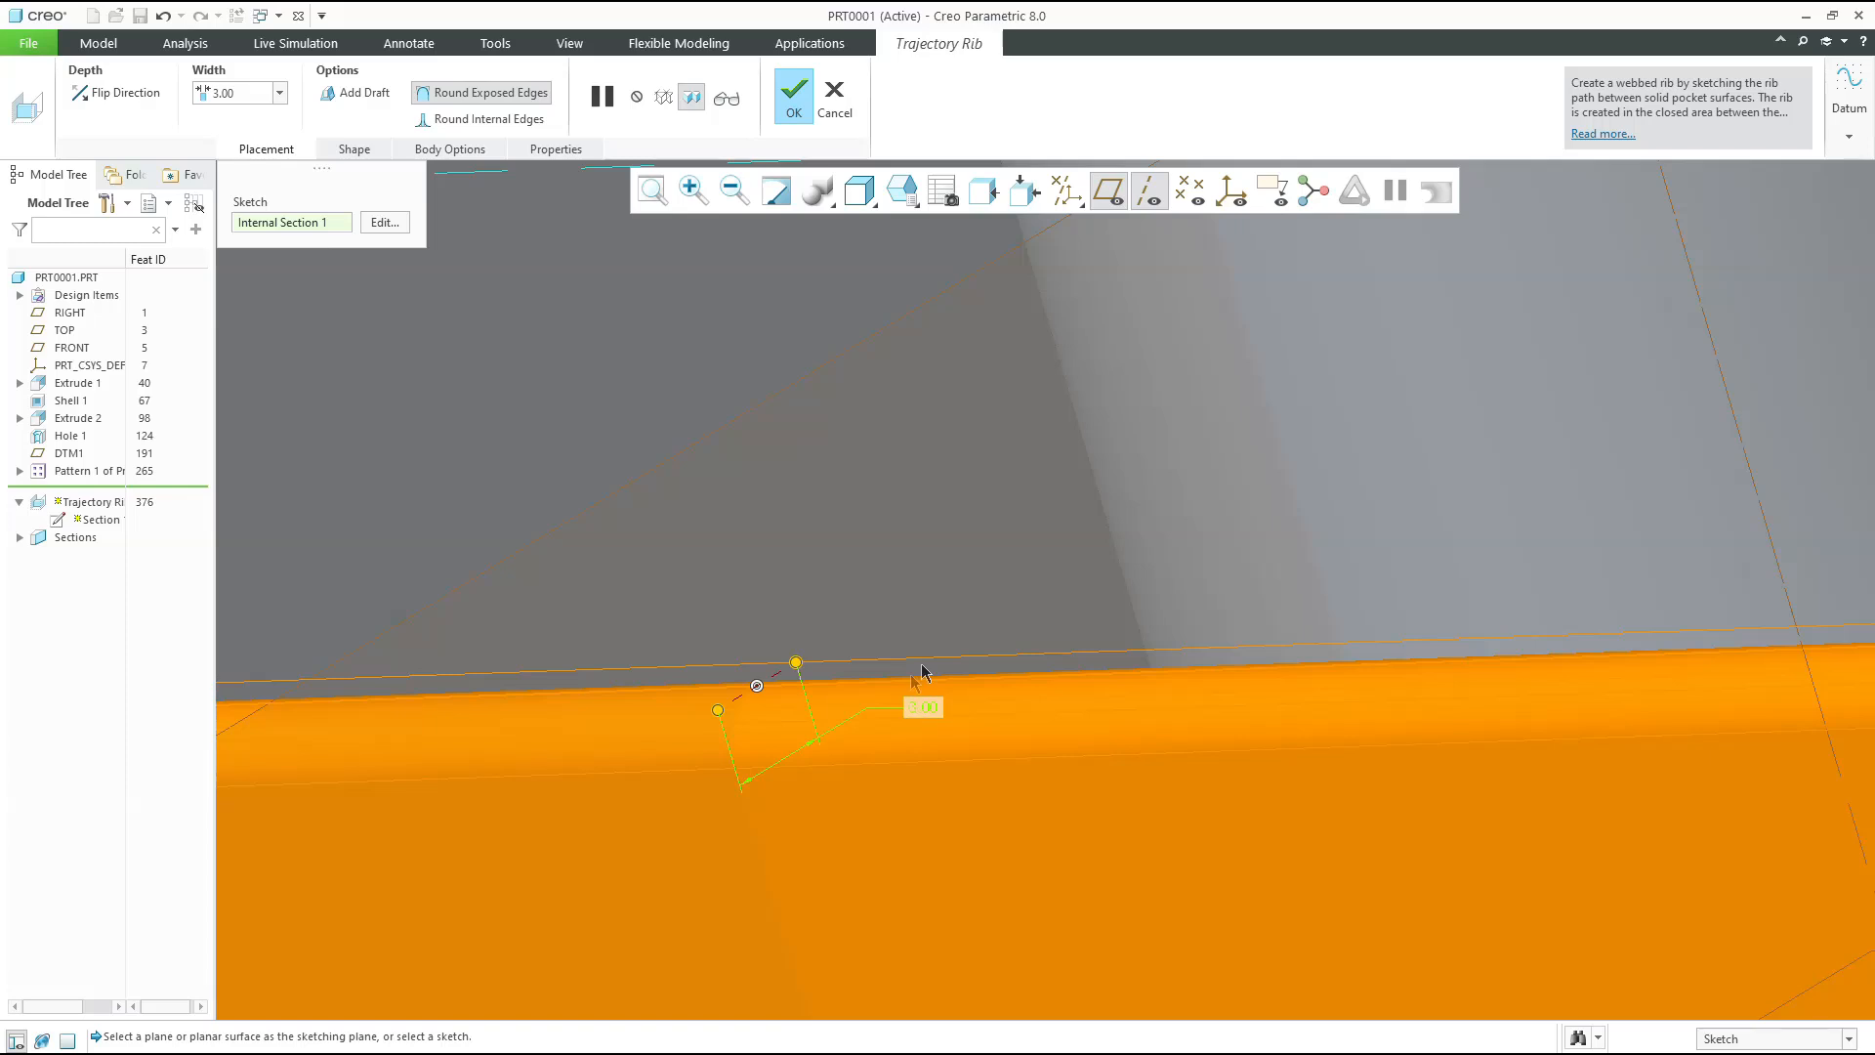
pyautogui.scroll(5, 923, 673)
pyautogui.click(508, 118)
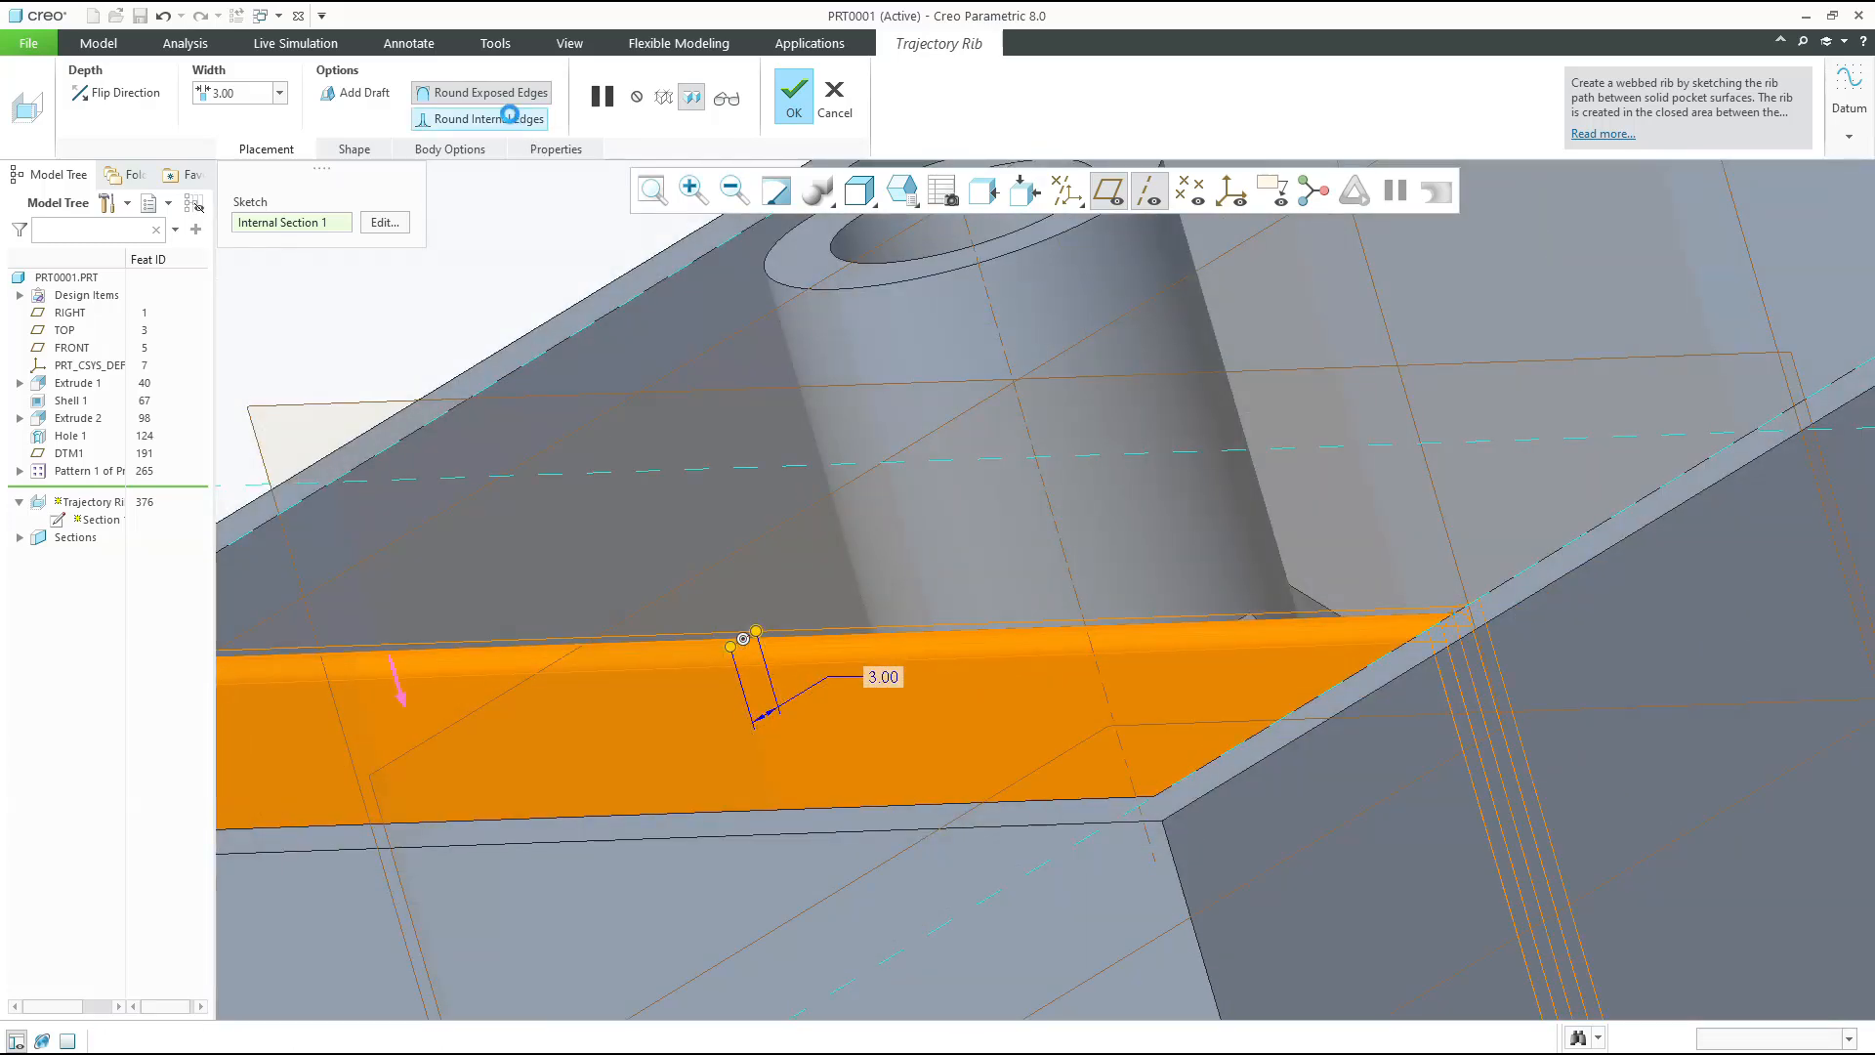
pyautogui.moveTo(727, 453); pyautogui.dragTo(742, 582, button='middle')
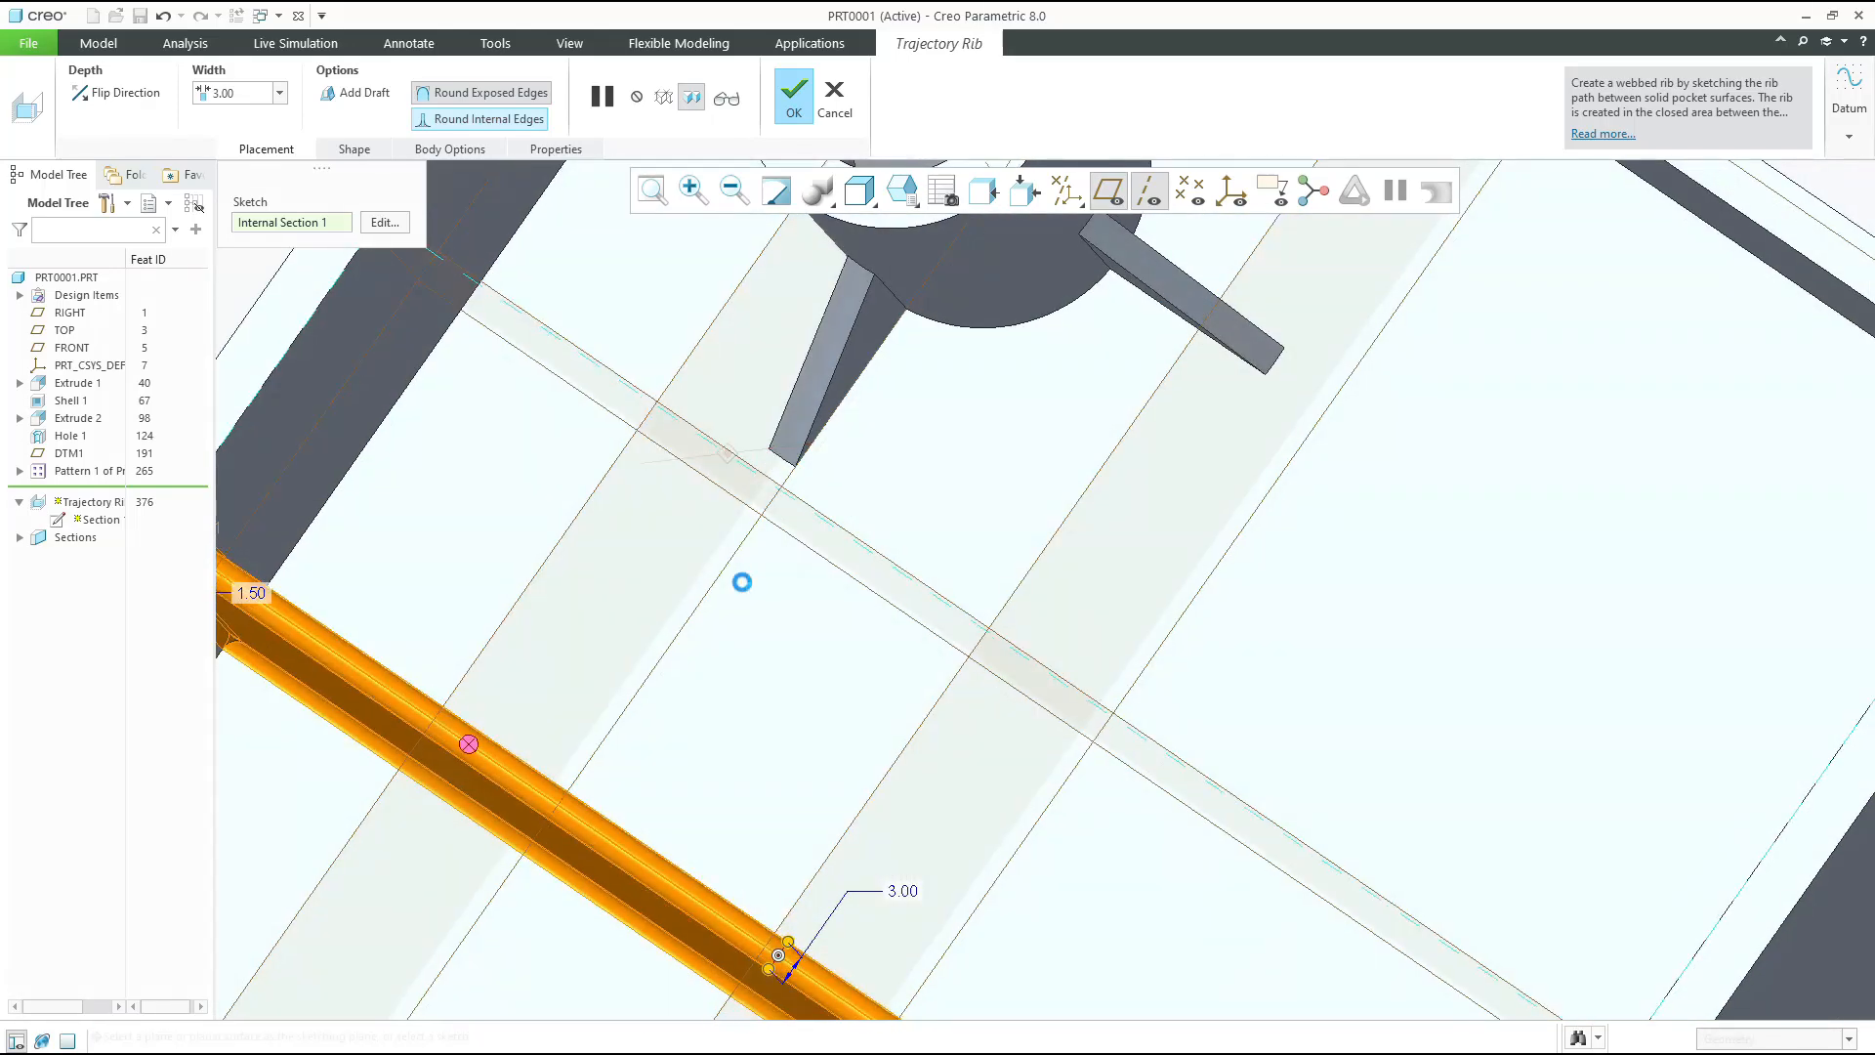
pyautogui.middleClick(738, 590)
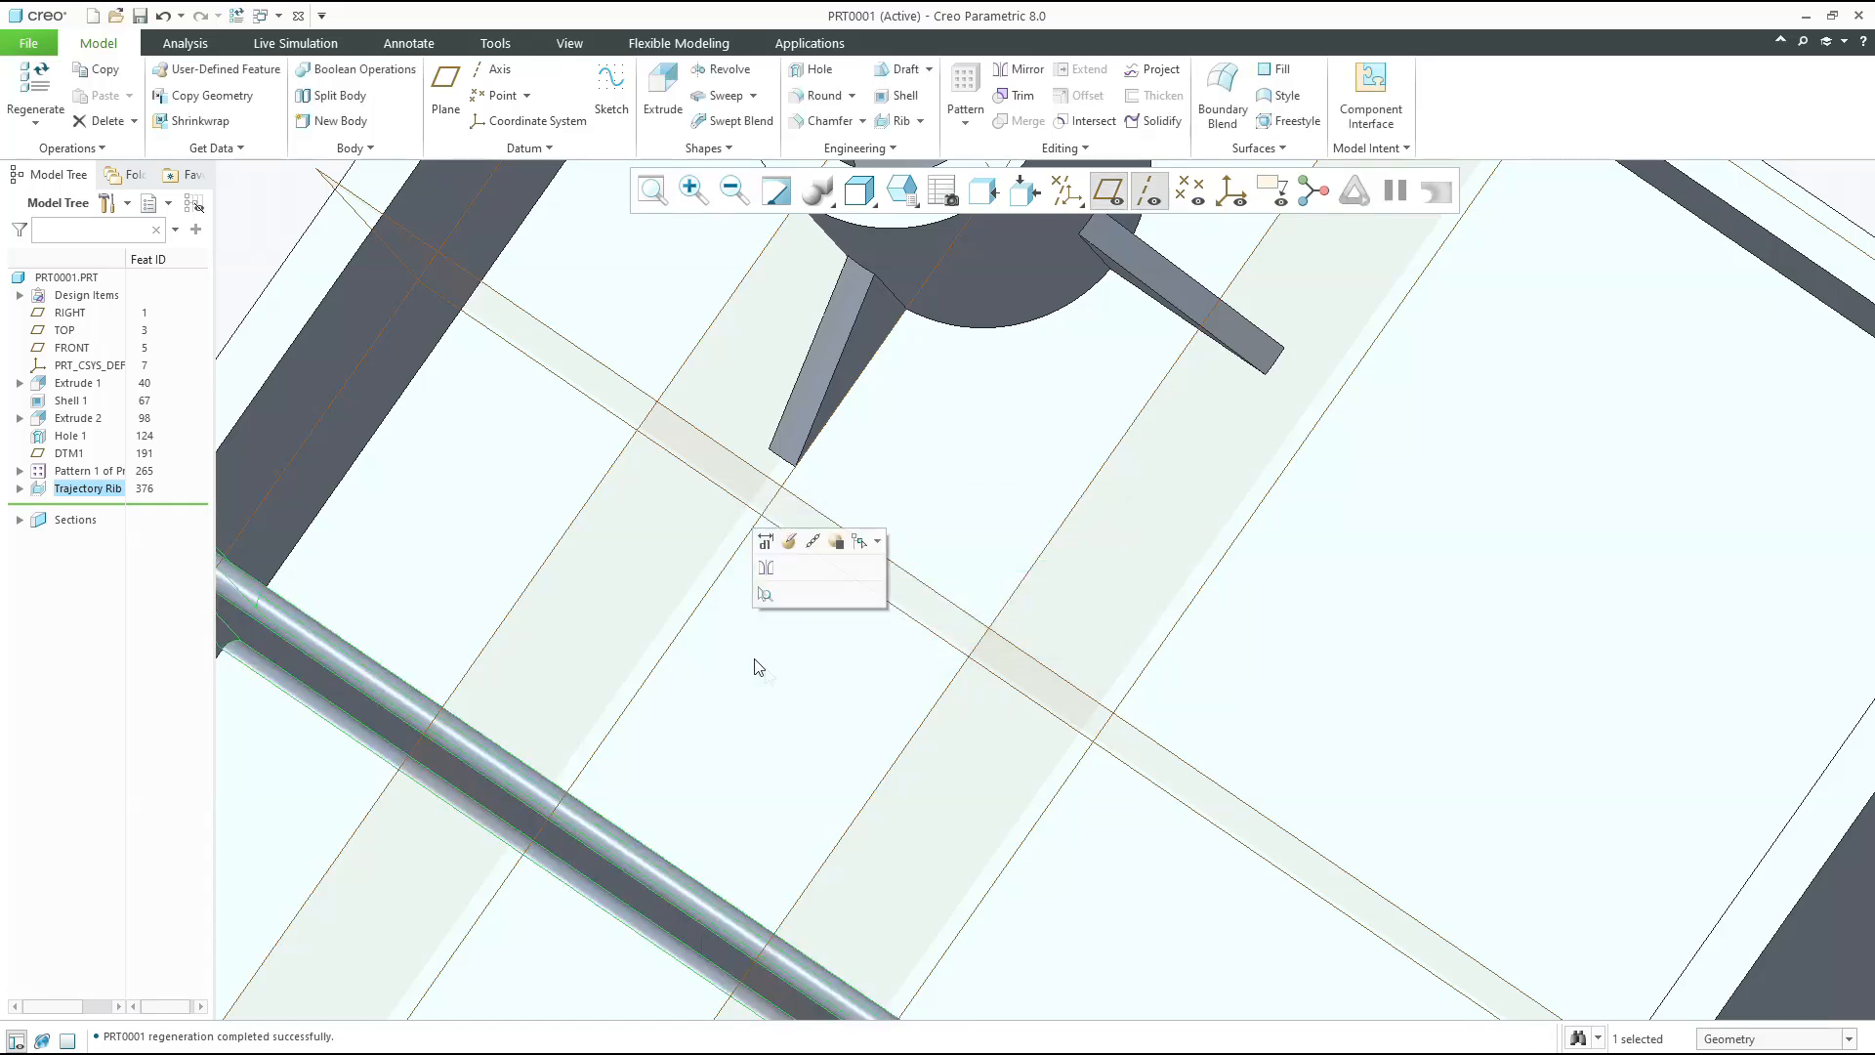
pyautogui.scroll(5, 757, 667)
pyautogui.click(362, 566)
pyautogui.moveTo(462, 628); pyautogui.dragTo(506, 611, button='middle')
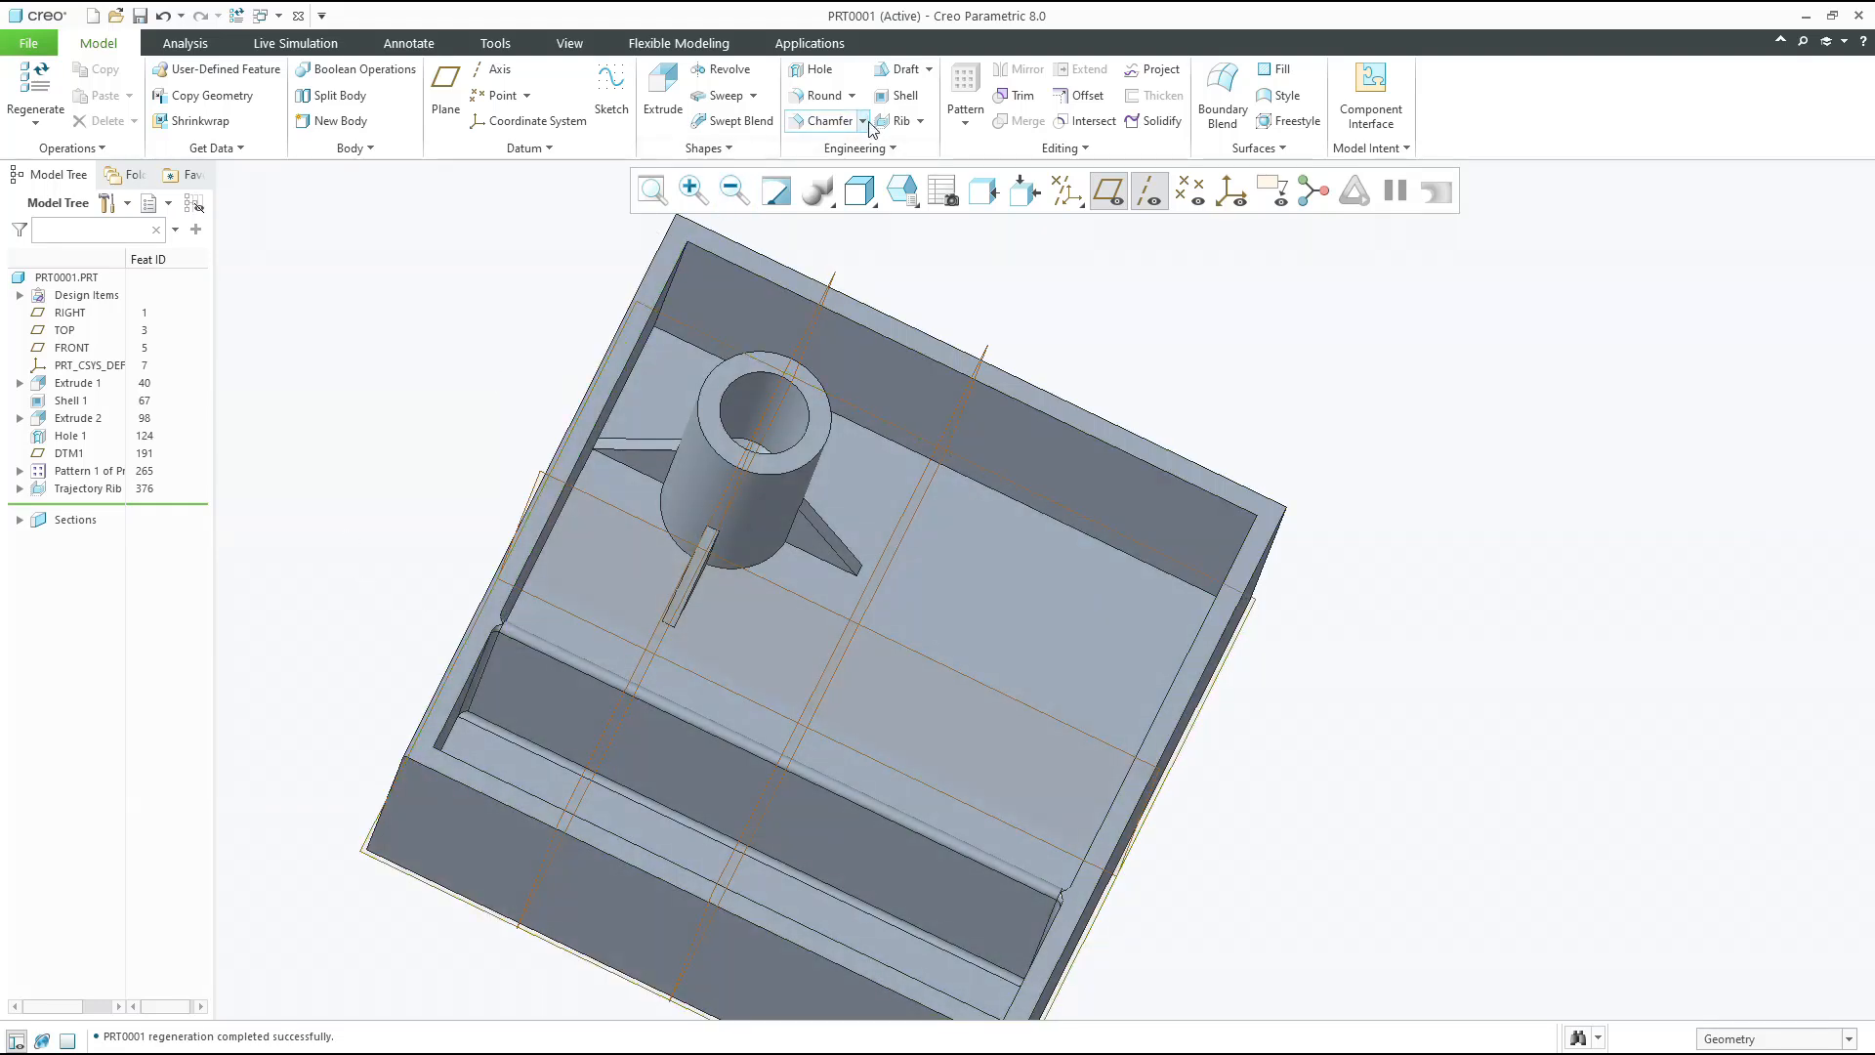
# Reopen the trajectory rib's sketch and add a vertical line spanning the box's inner walls, about 41 from the side wall farthest from the boss
pyautogui.click(87, 488)
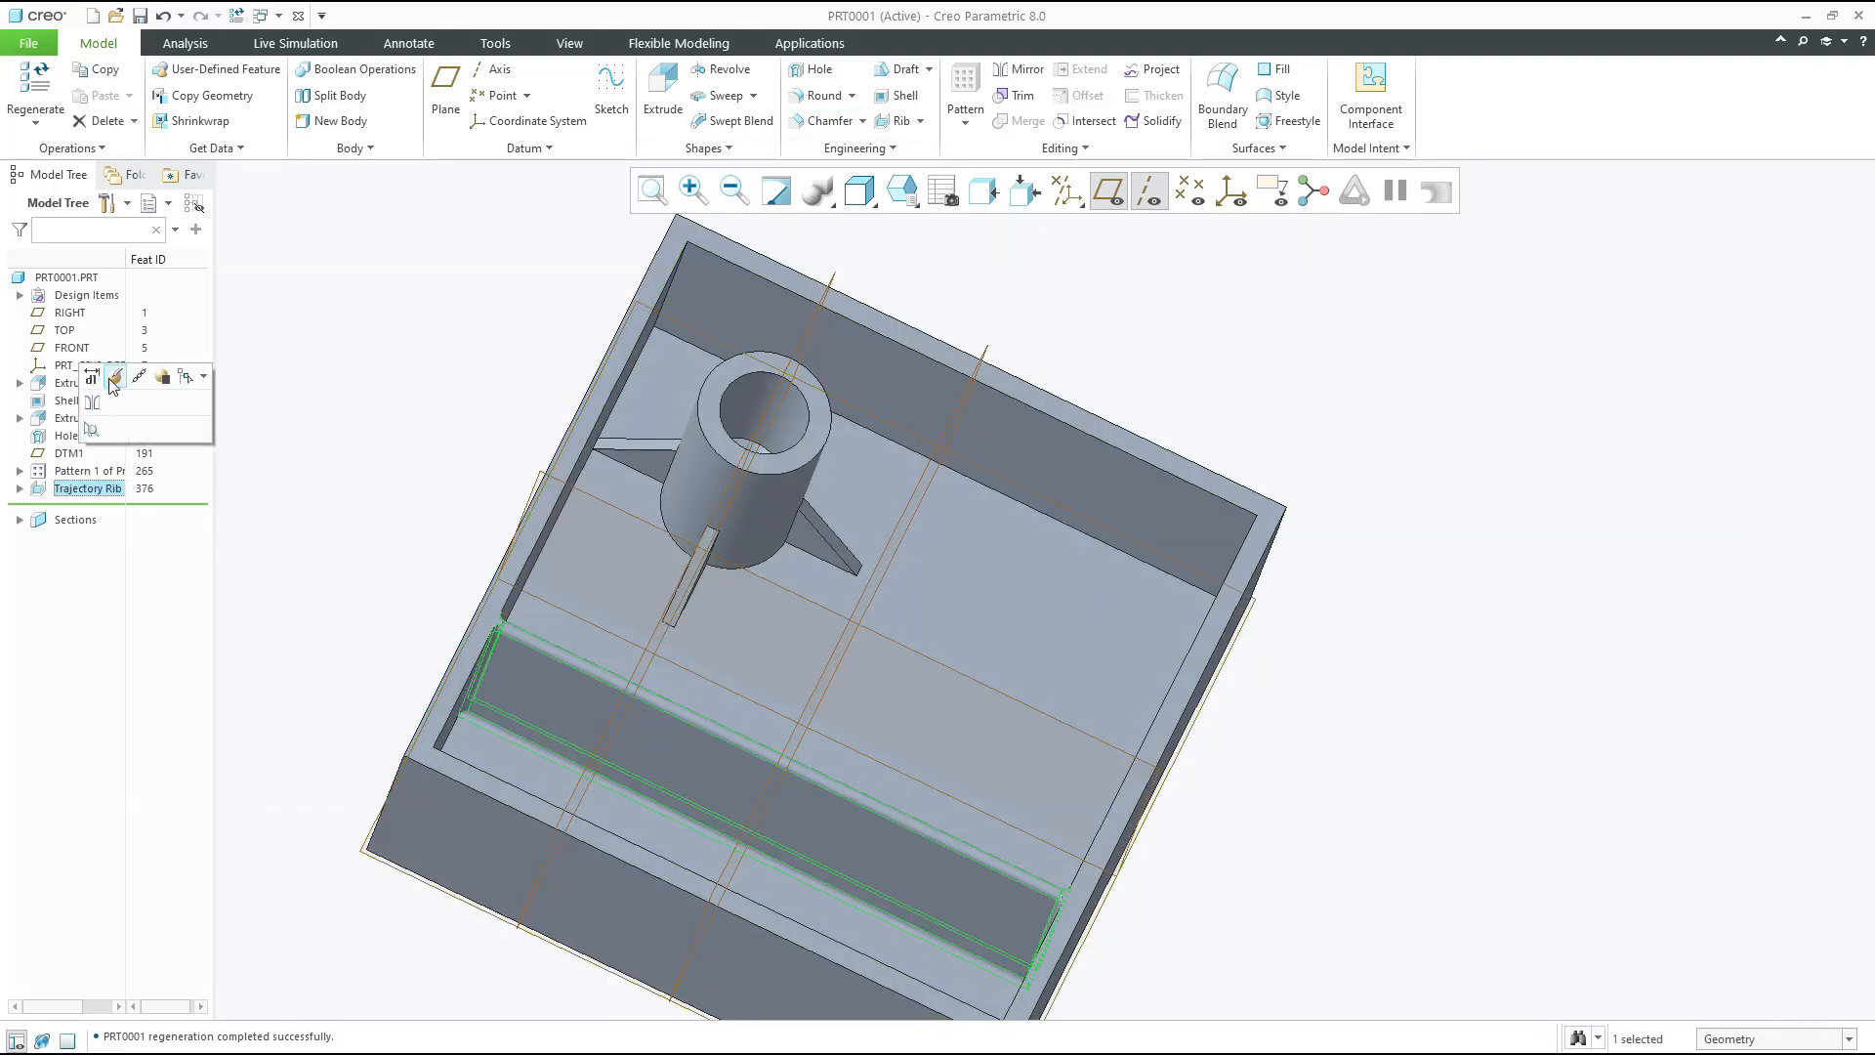
pyautogui.click(112, 389)
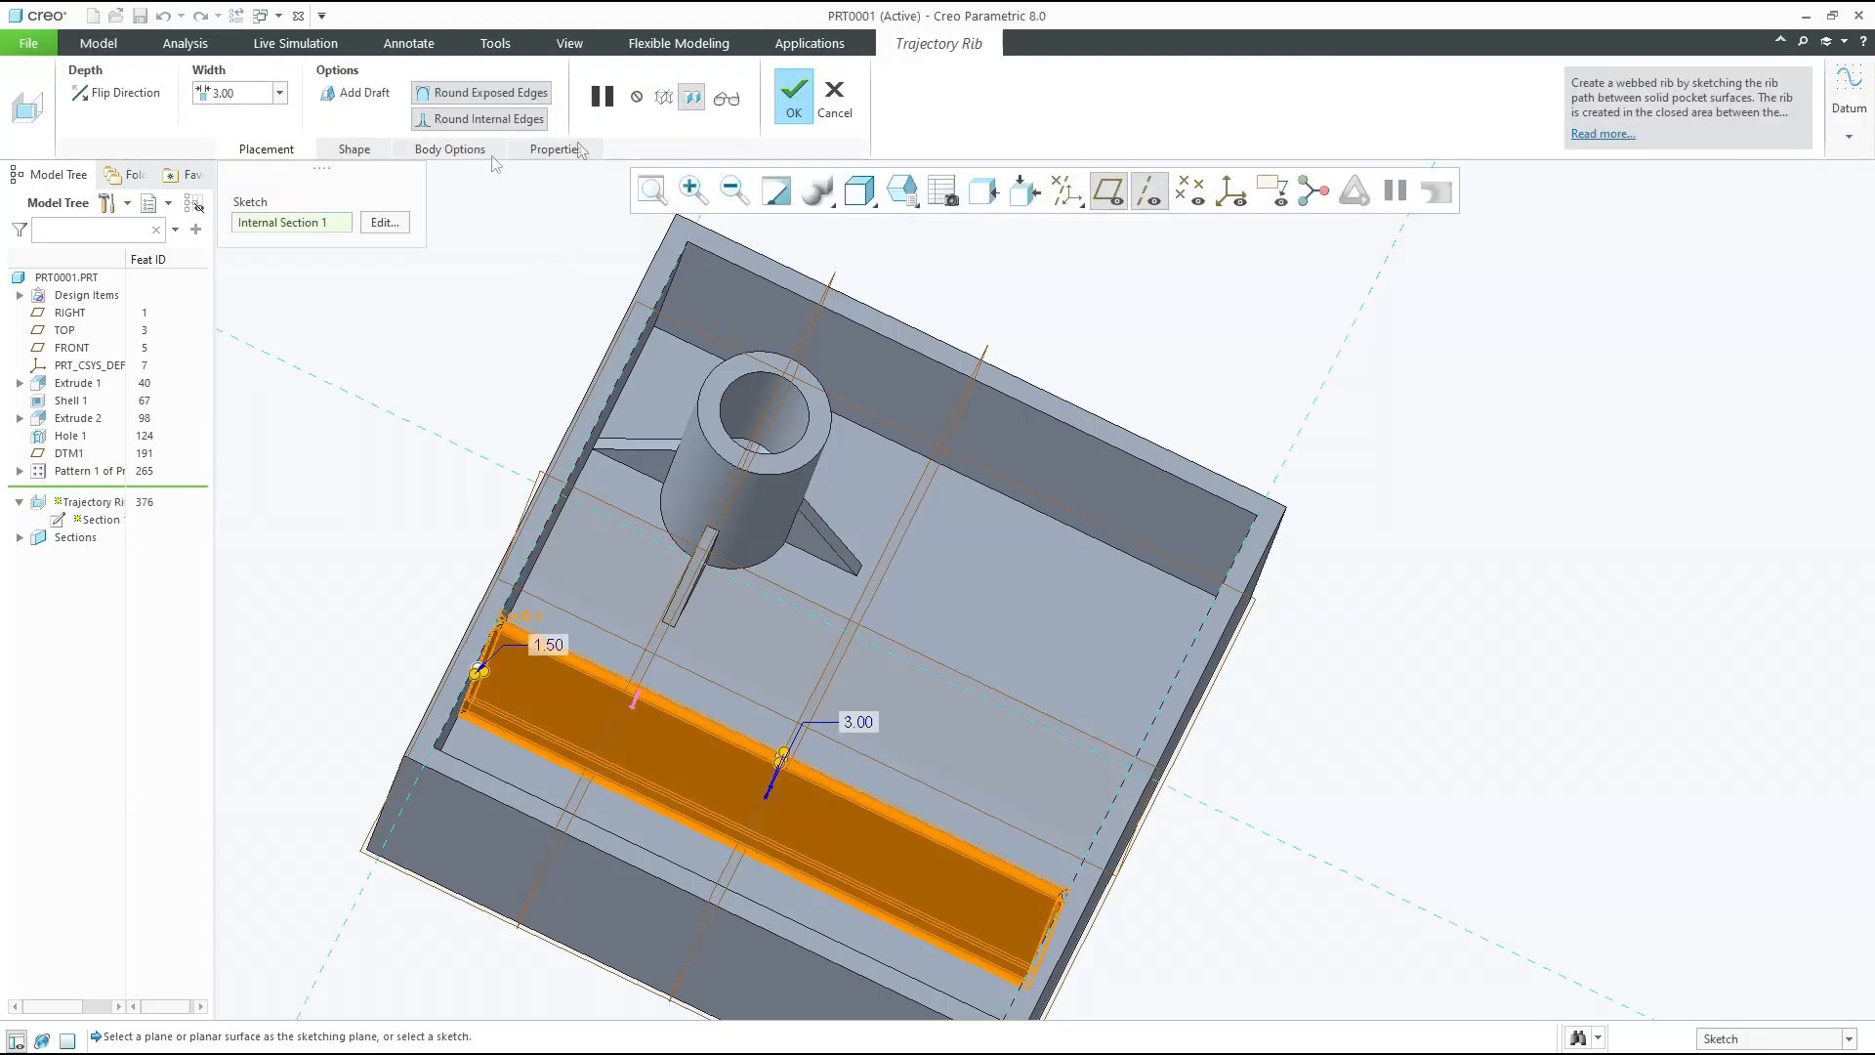
pyautogui.click(385, 224)
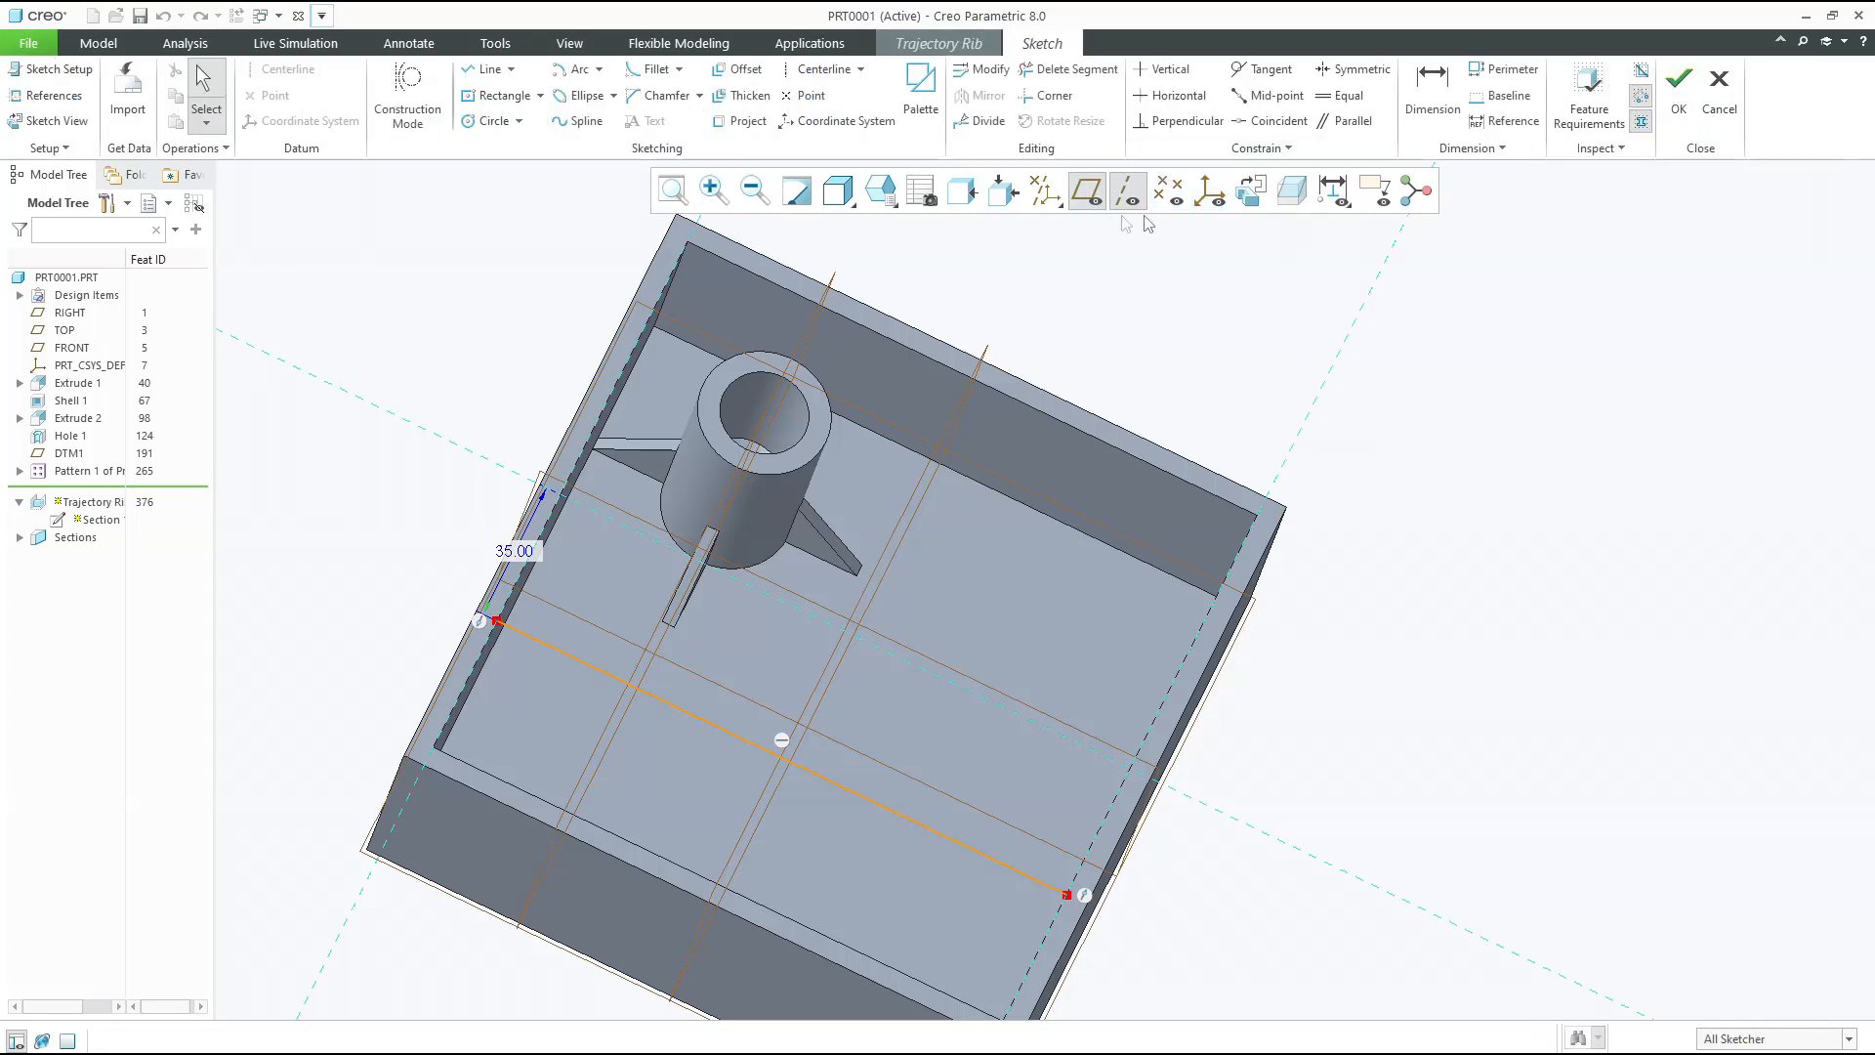
pyautogui.click(1246, 200)
pyautogui.click(485, 68)
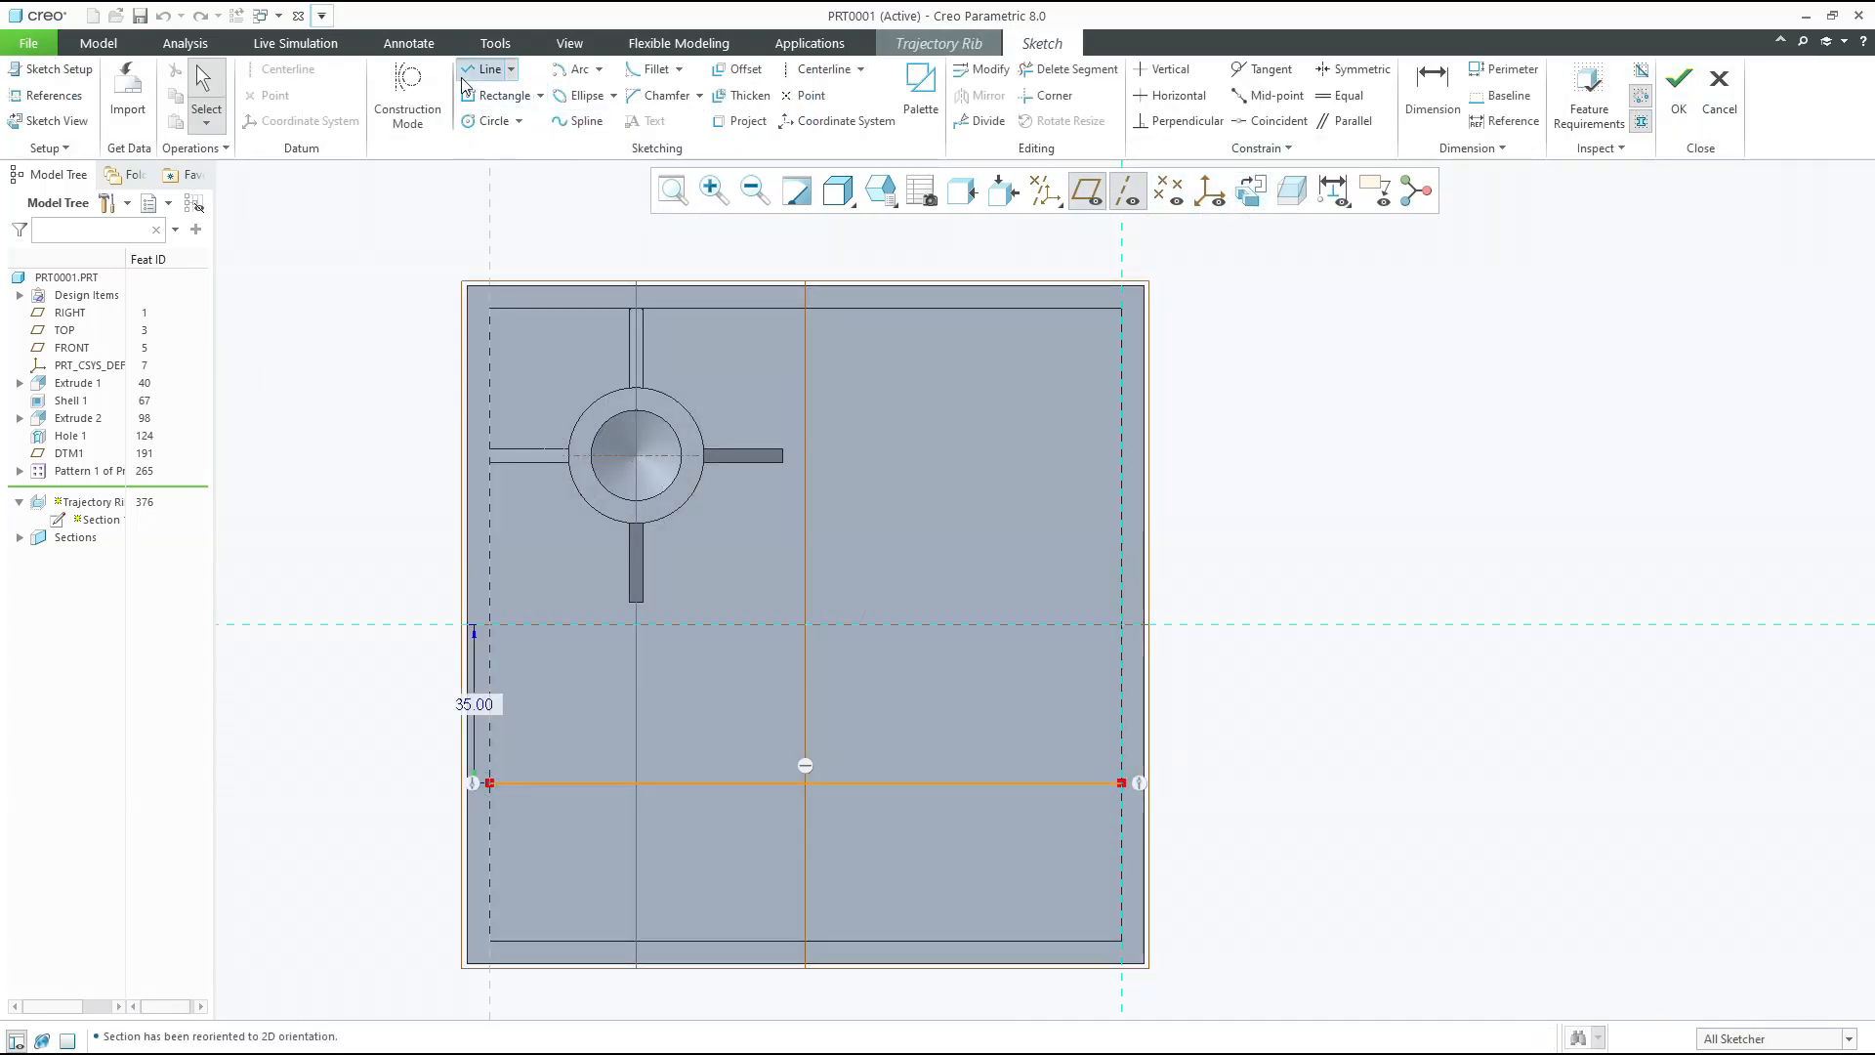
pyautogui.click(936, 308)
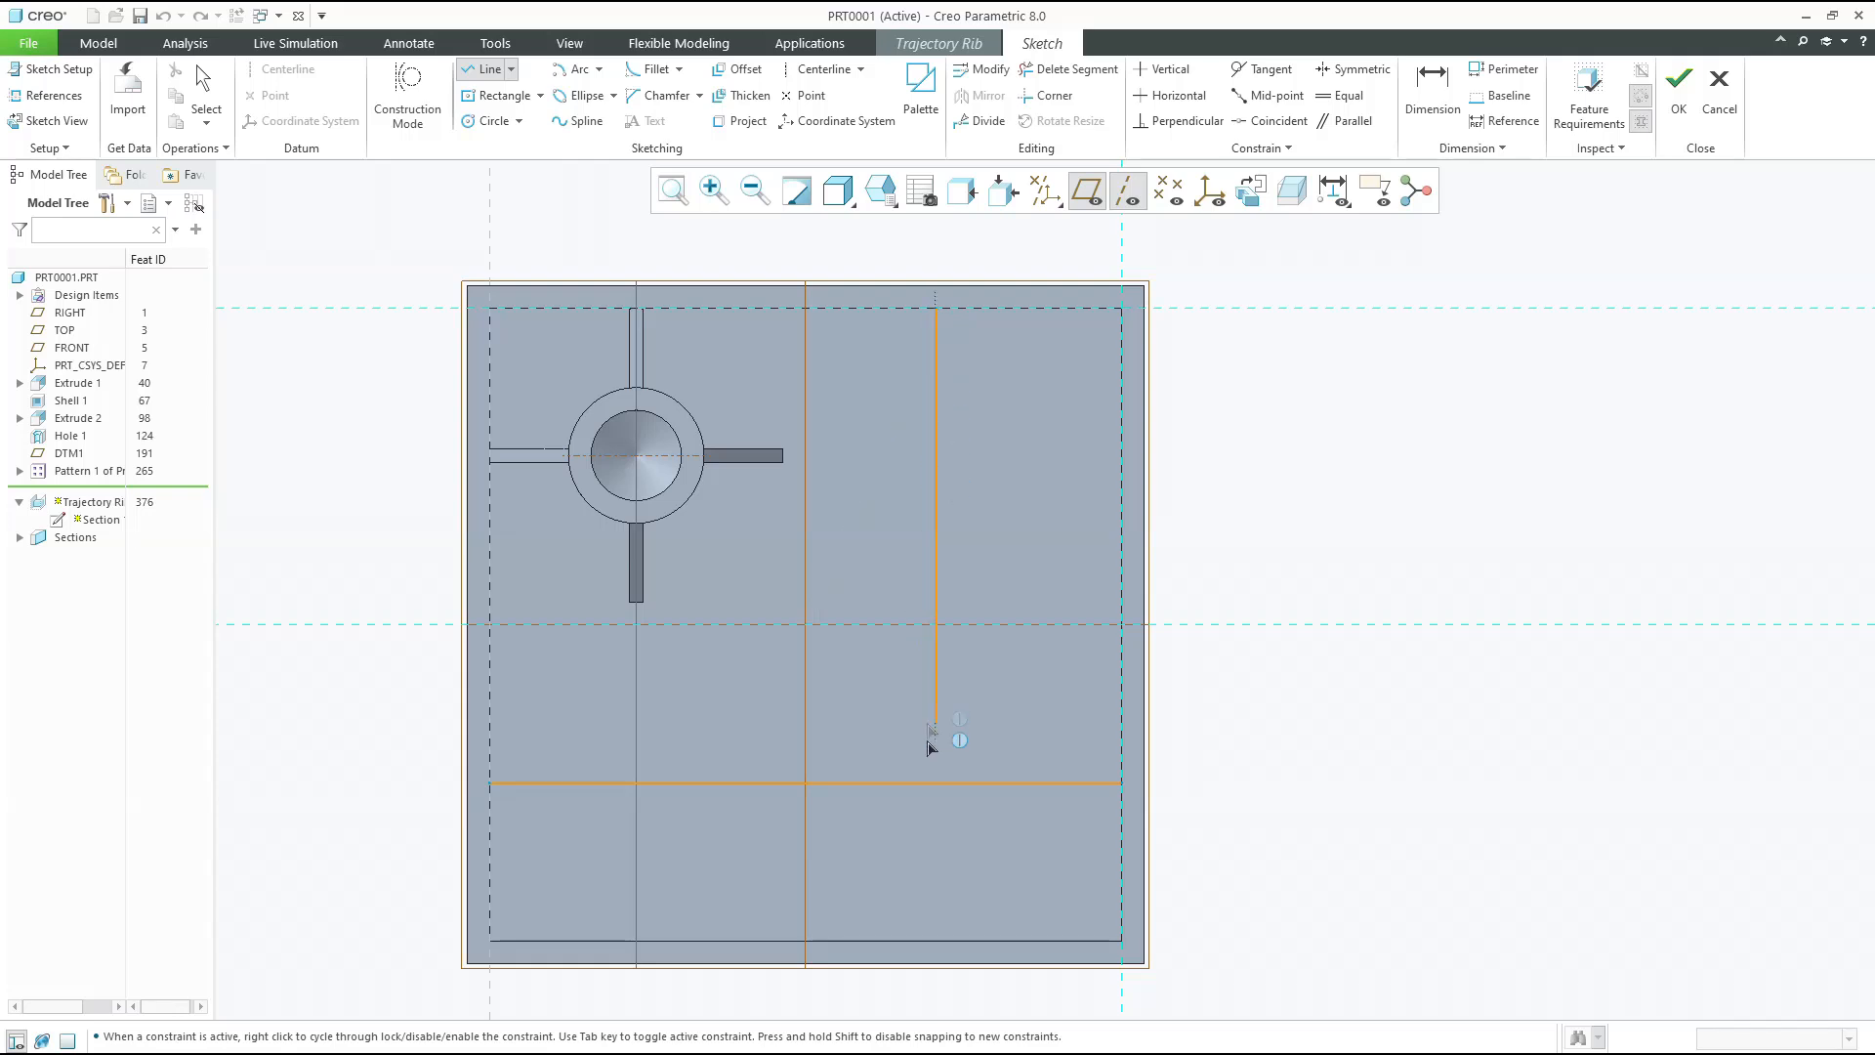
pyautogui.click(936, 940)
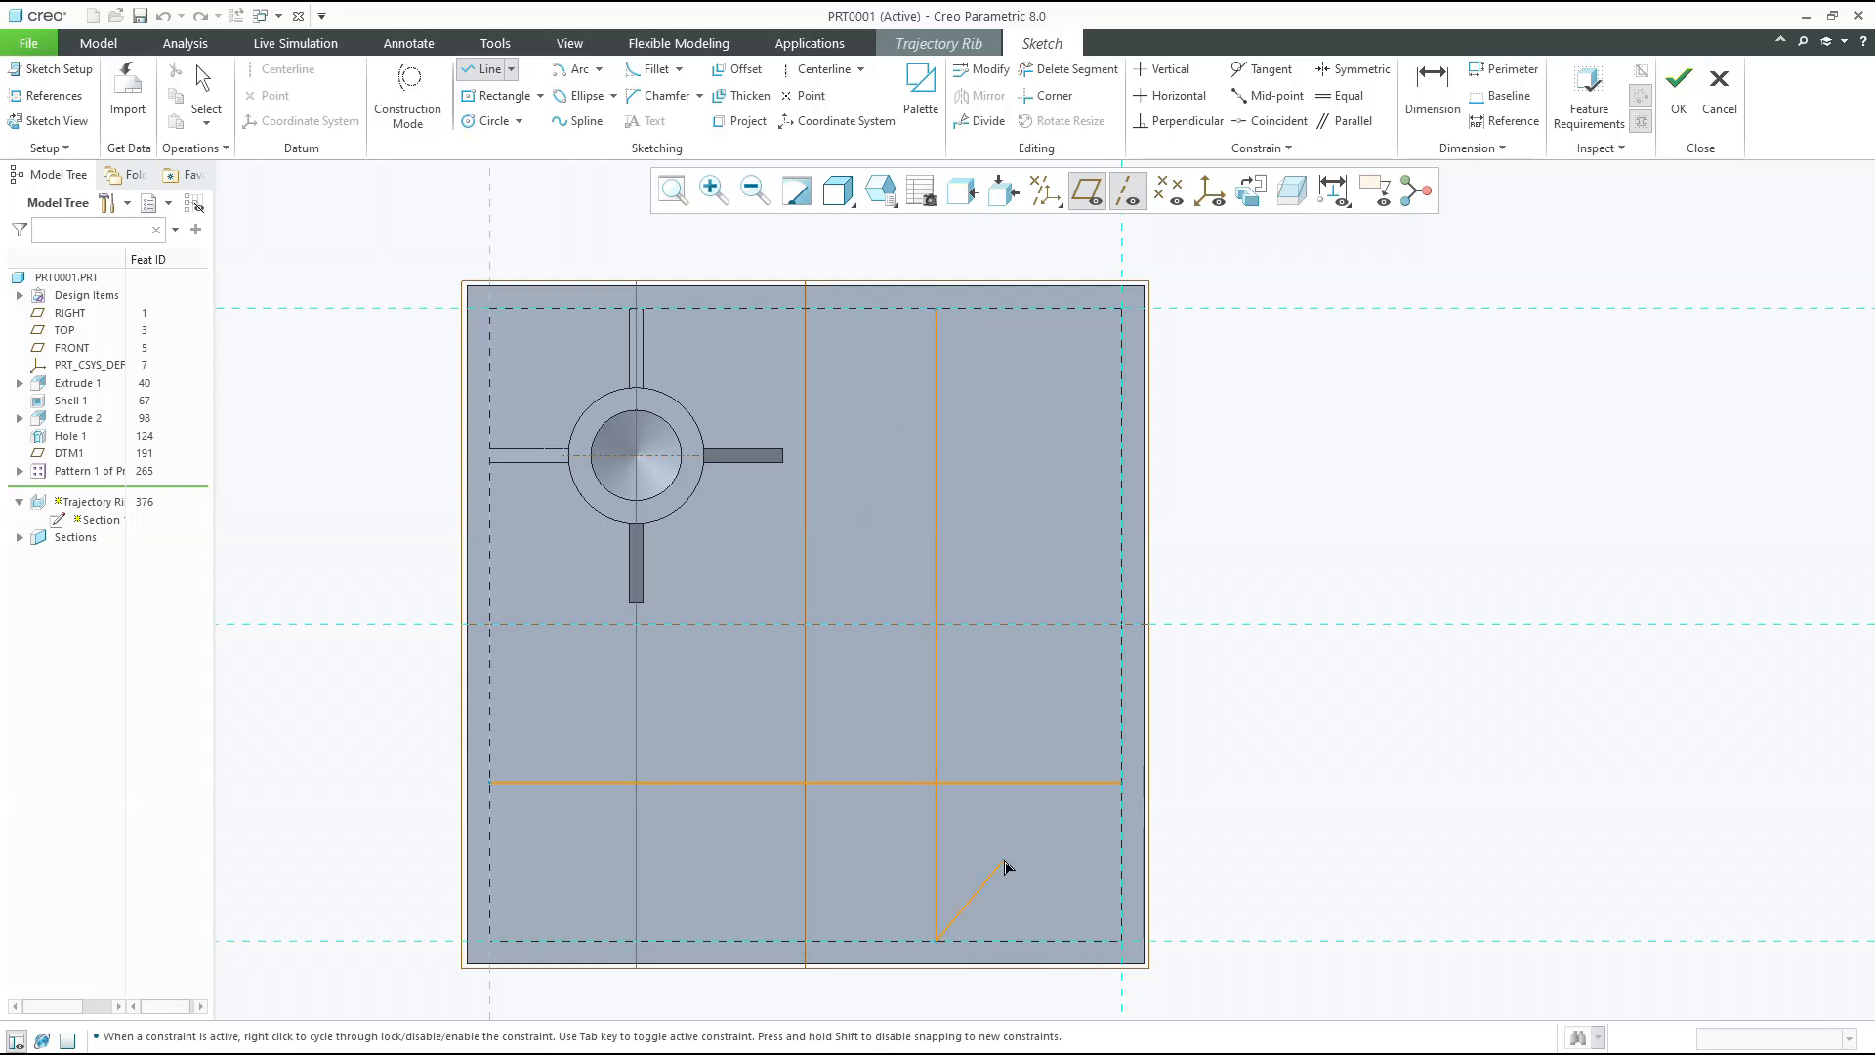
pyautogui.middleClick(1008, 867)
pyautogui.click(1239, 803)
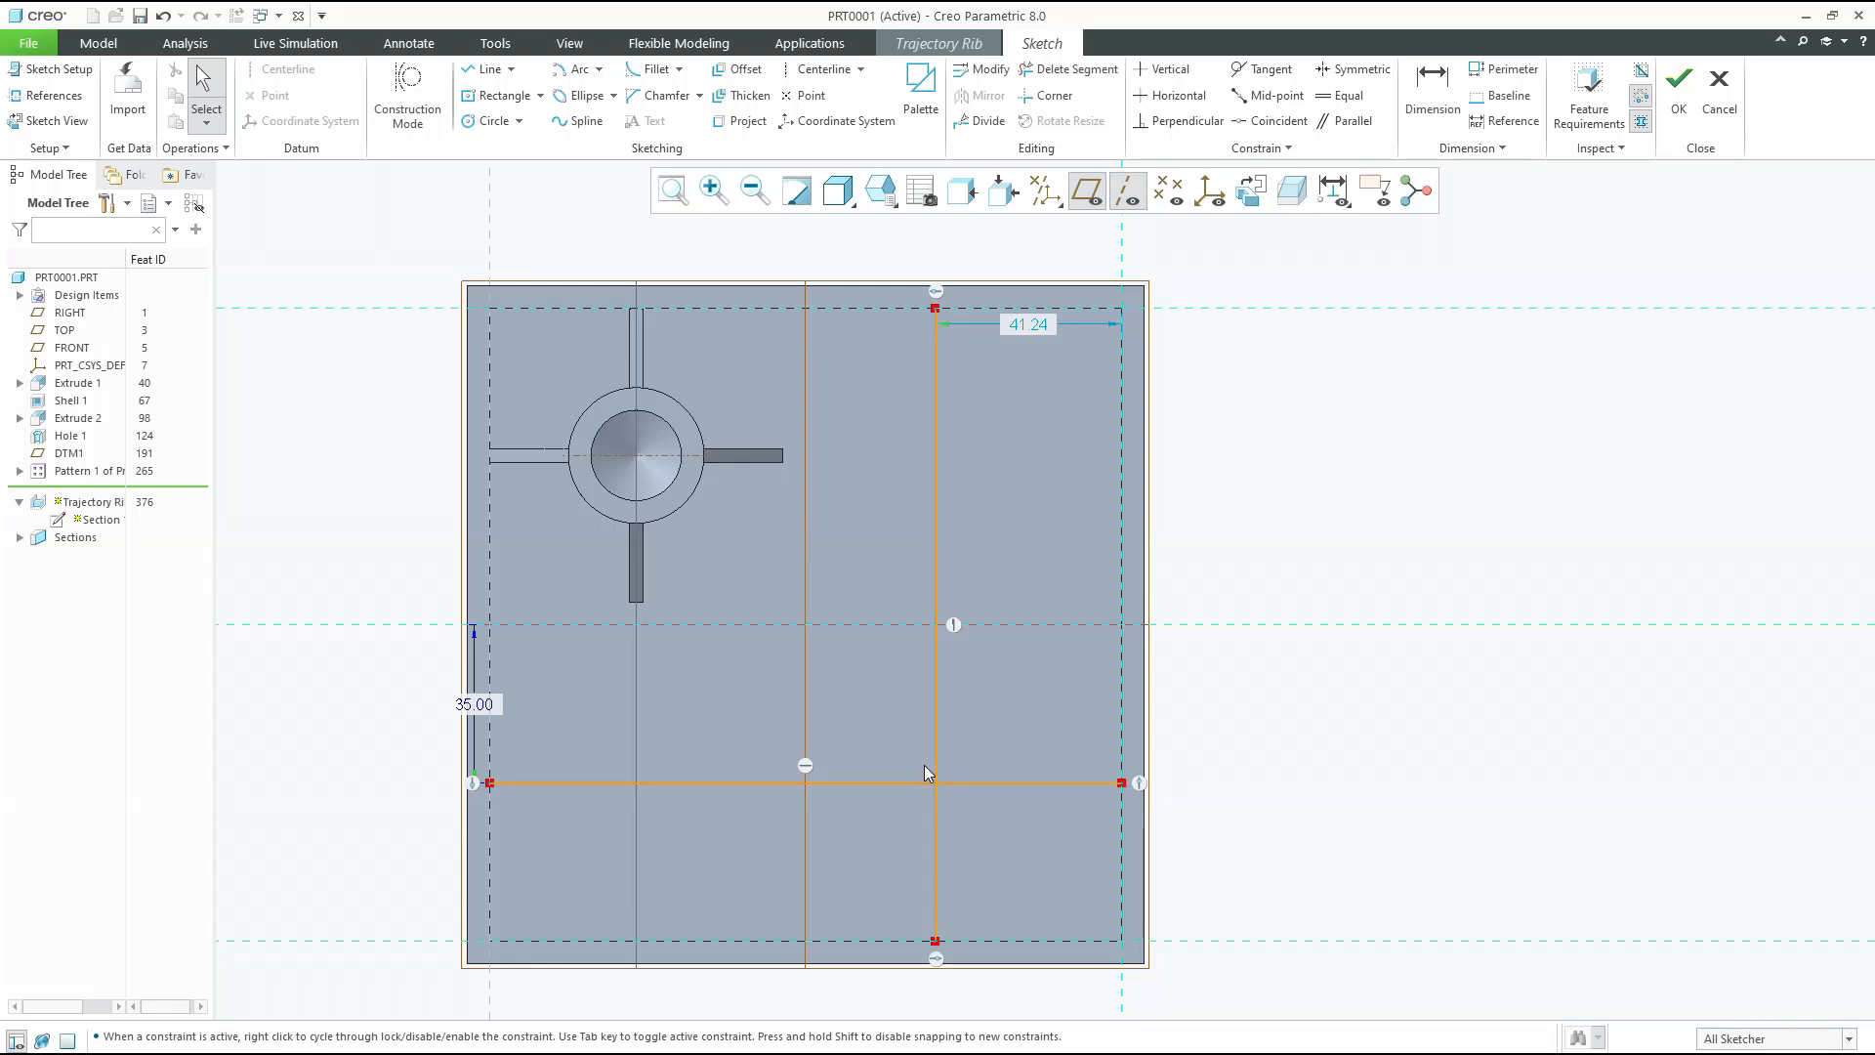
# Set both rib lines' distances to 35, the vertical one from the inner side wall, and finish the sketch and trajectory rib
pyautogui.moveTo(959, 787); pyautogui.dragTo(933, 806)
pyautogui.doubleClick(480, 715)
pyautogui.write('35')
pyautogui.press('Return')
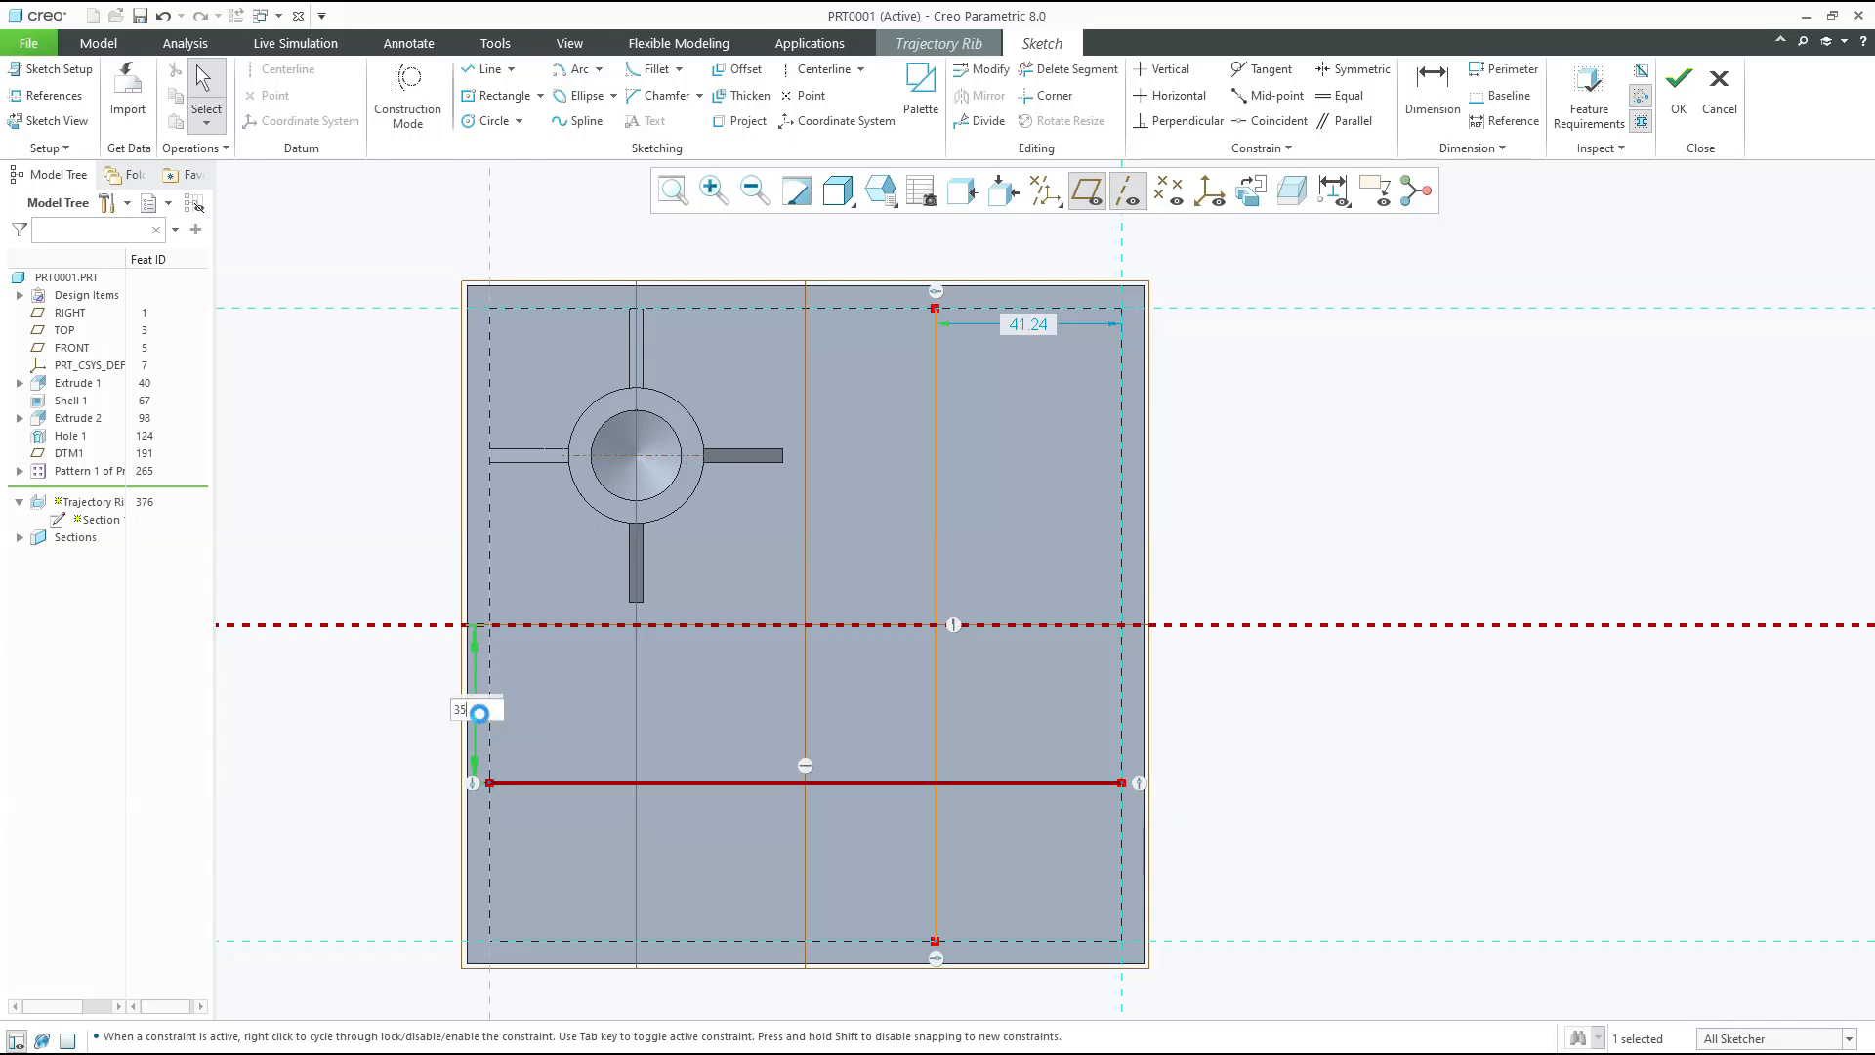
pyautogui.doubleClick(1028, 325)
pyautogui.write('35')
pyautogui.press('Return')
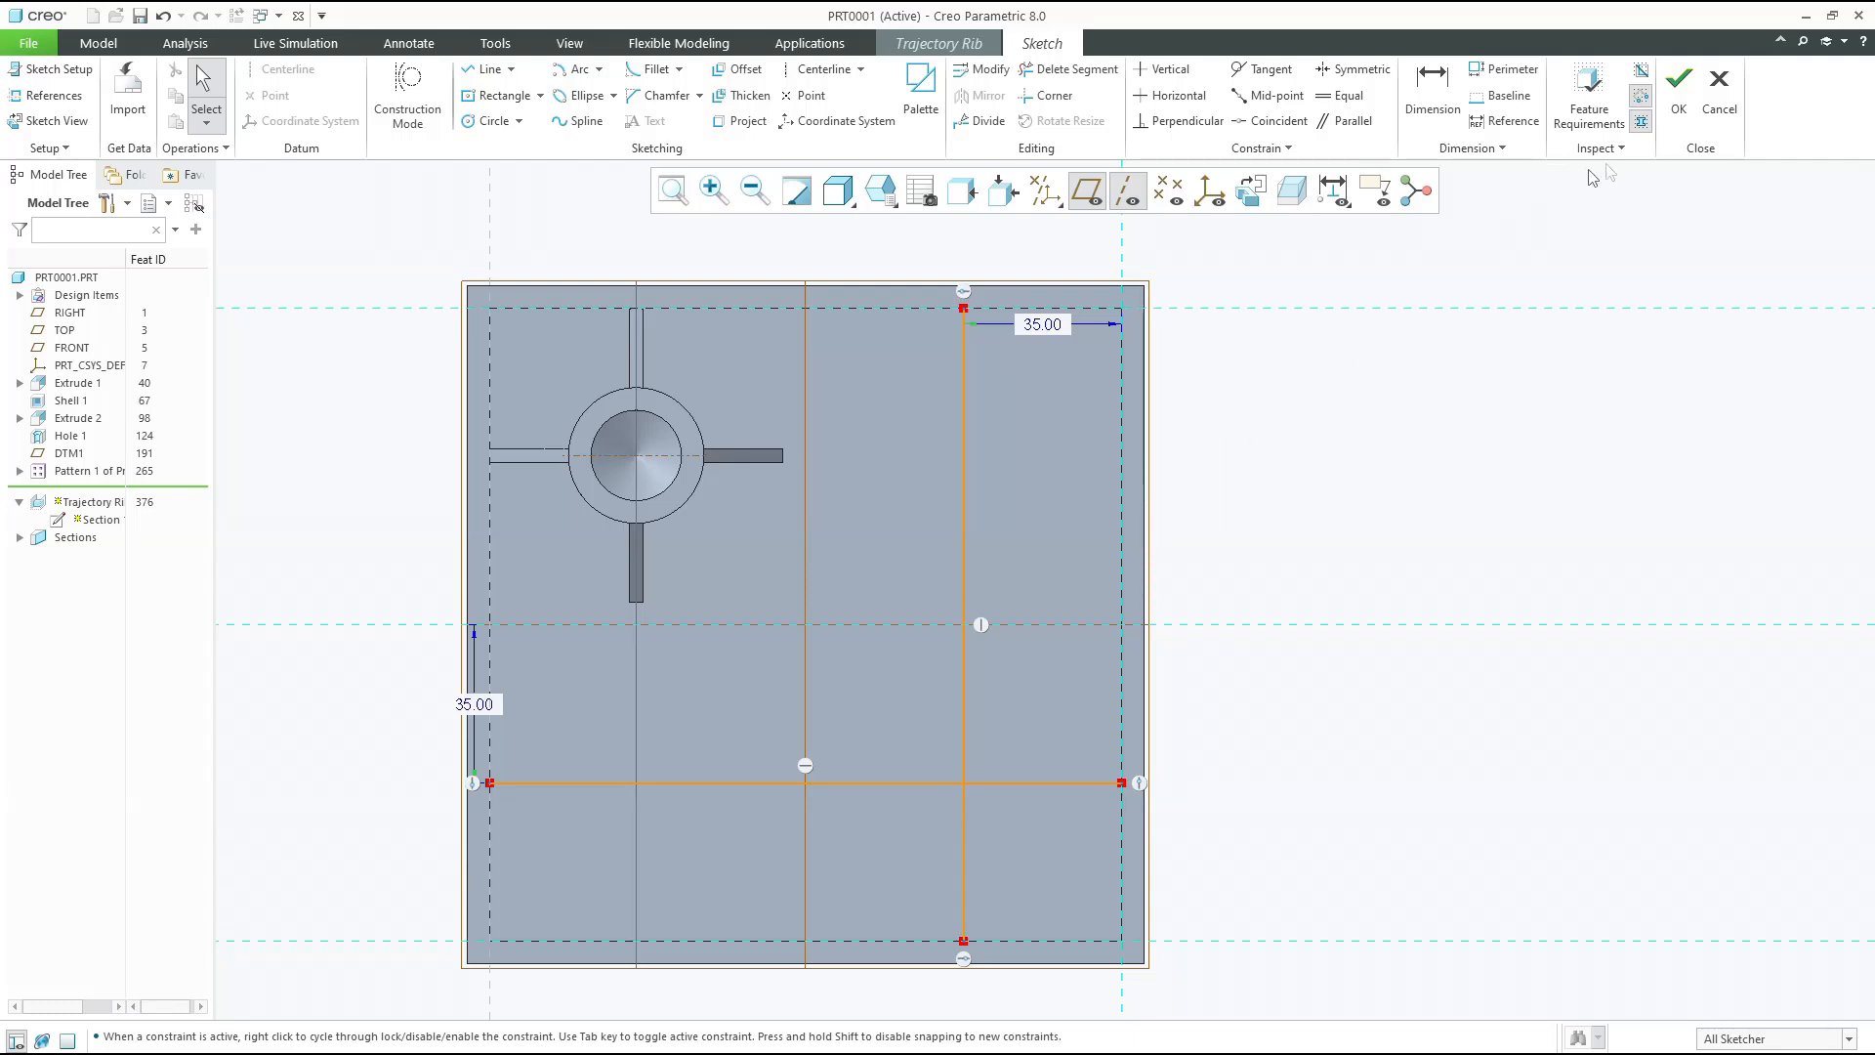
pyautogui.click(1679, 98)
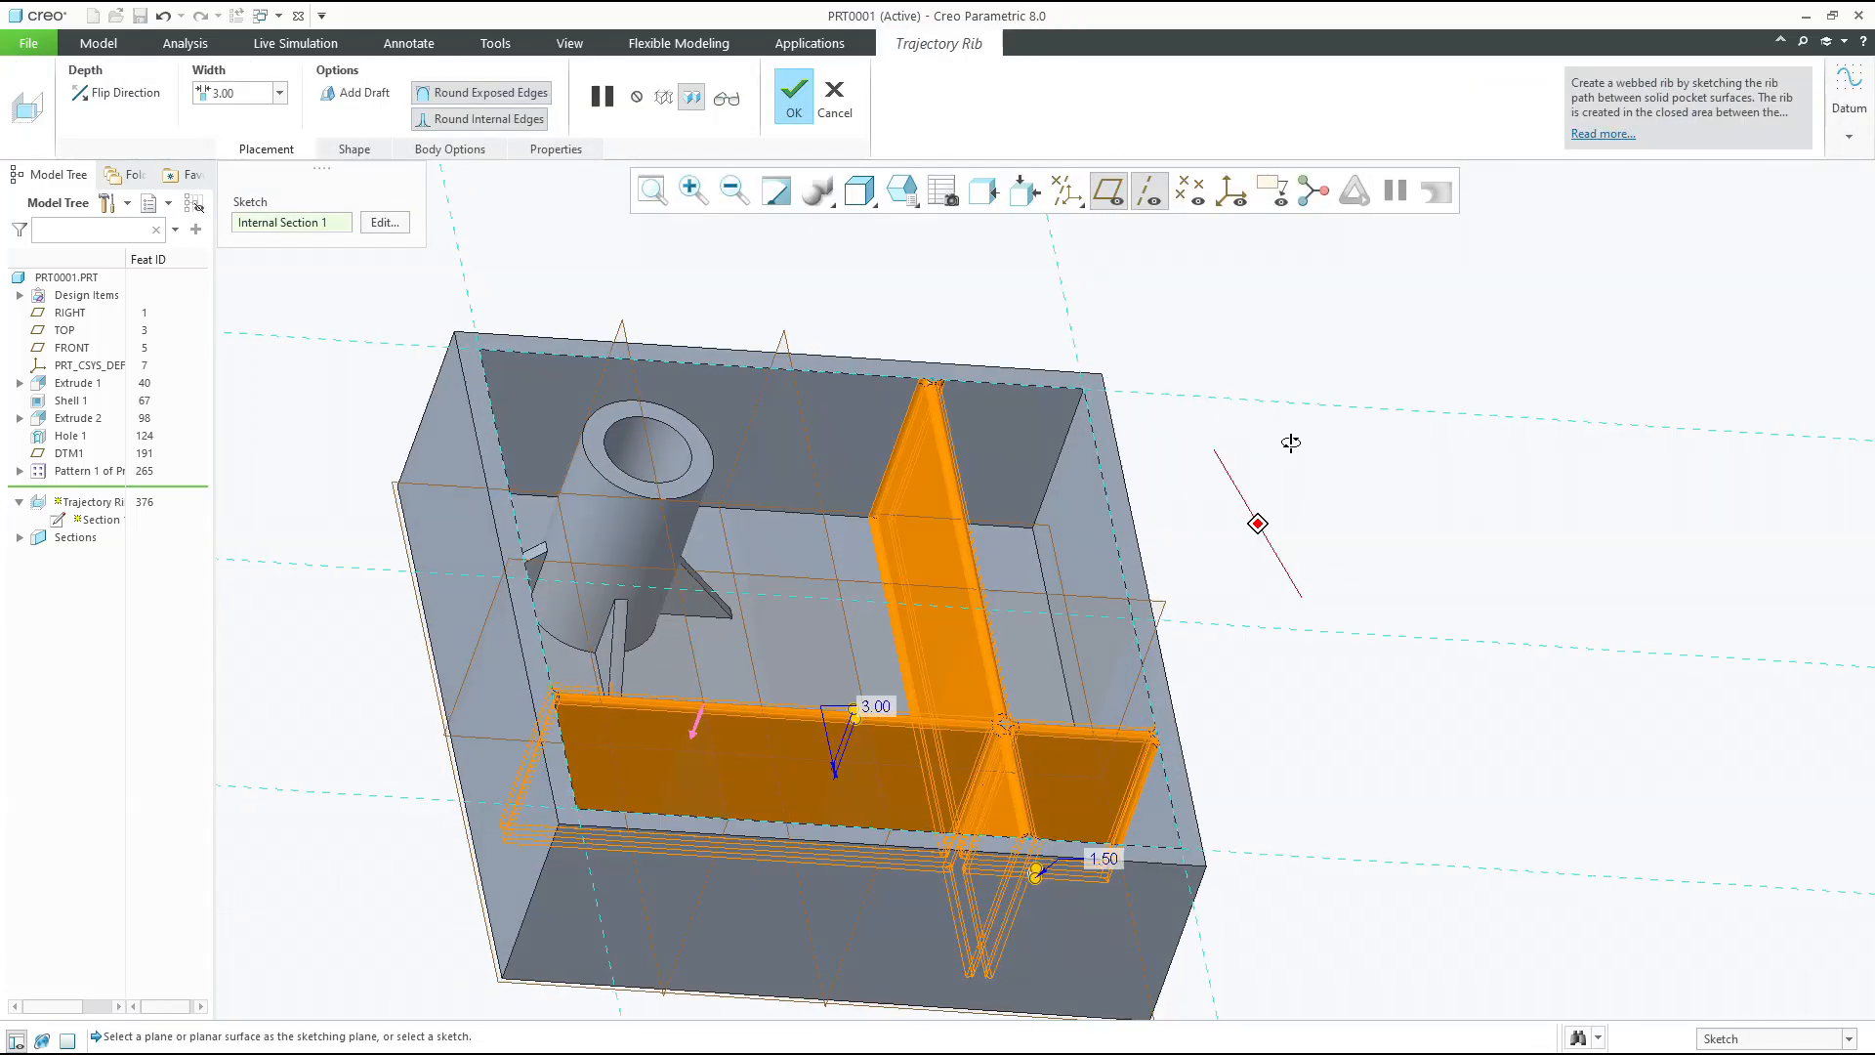
pyautogui.middleClick(1256, 537)
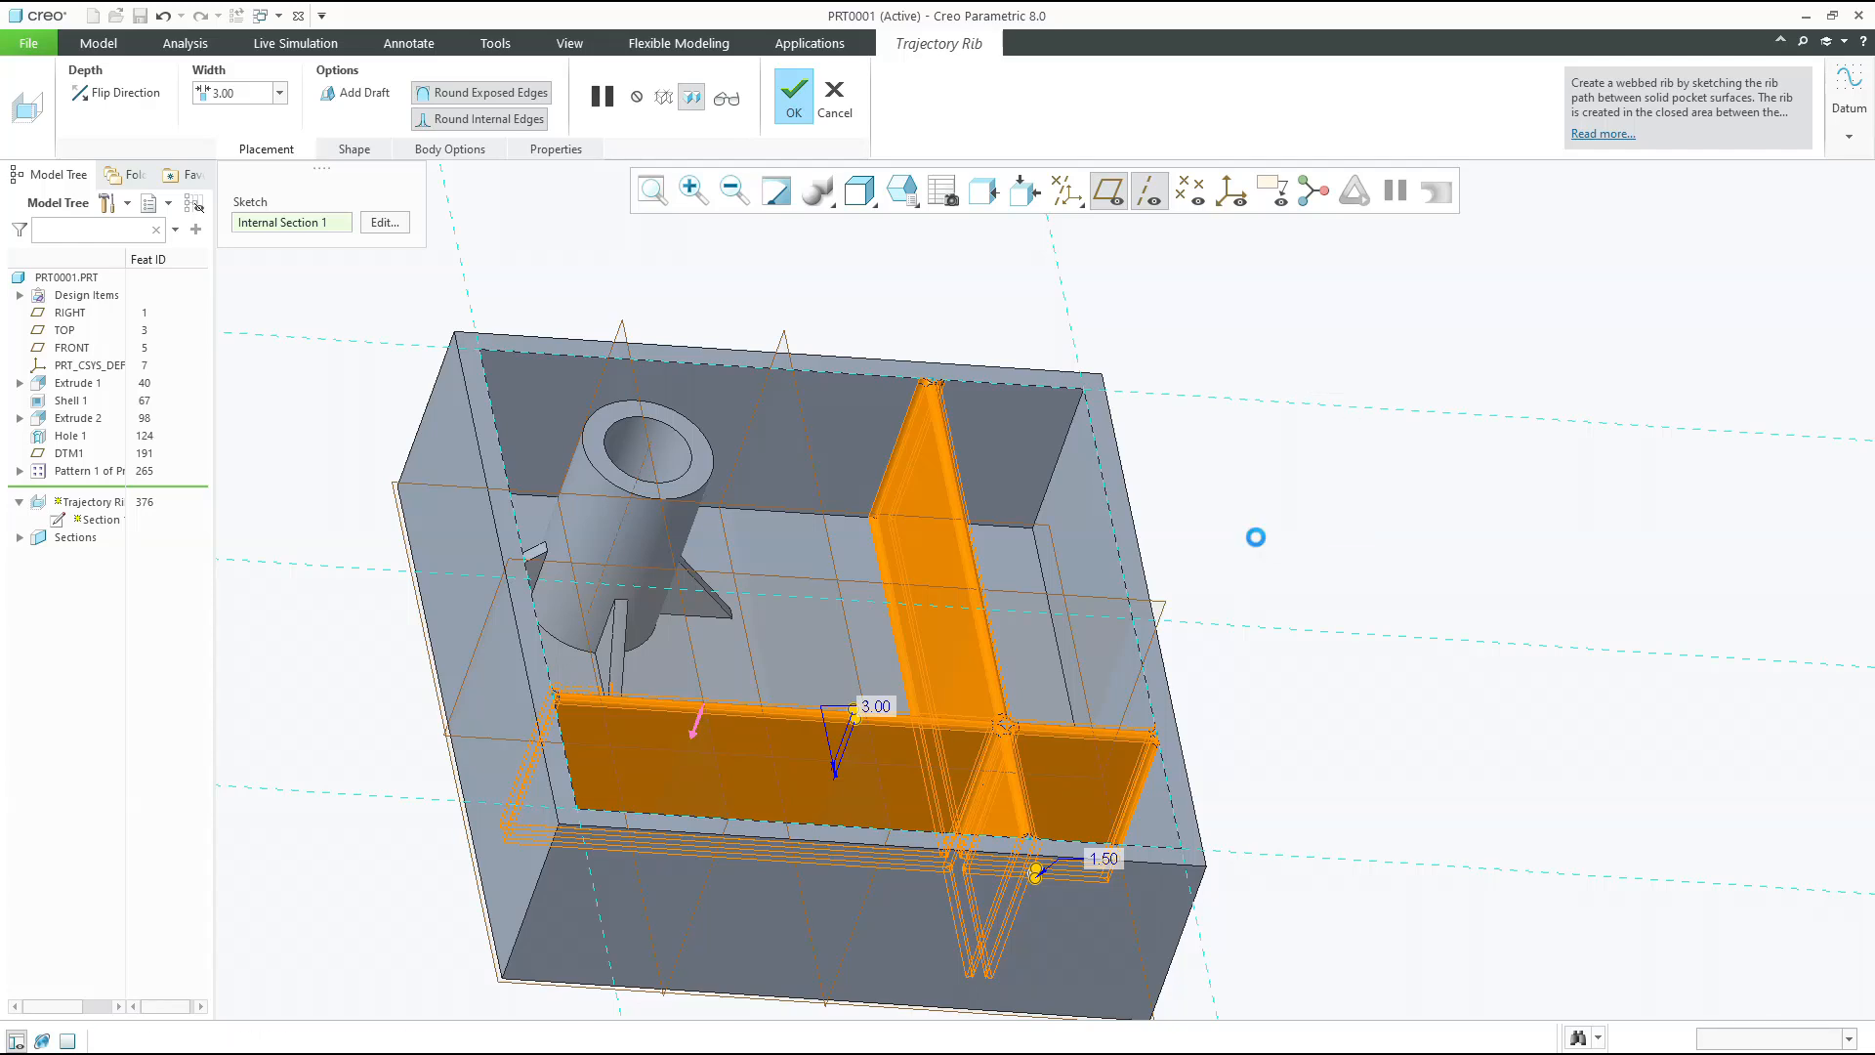